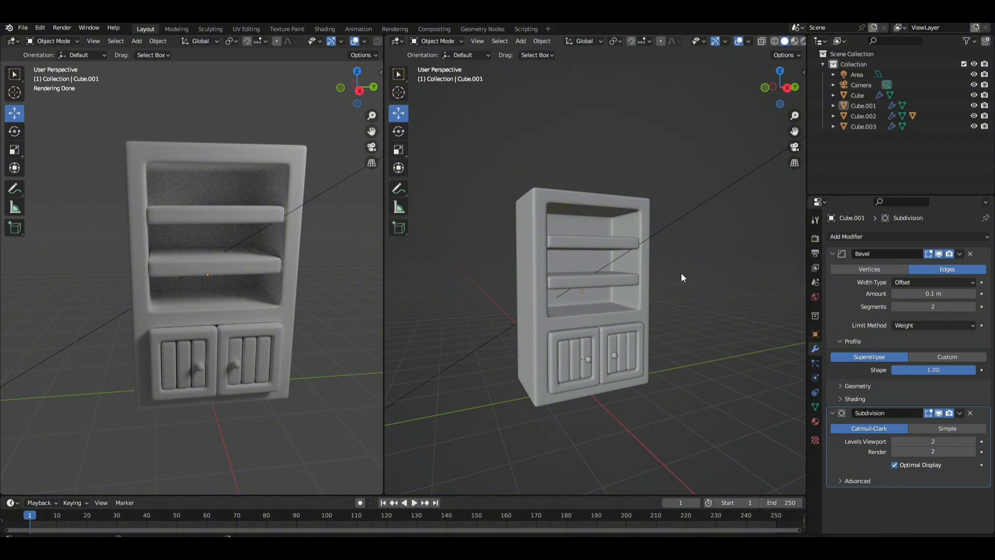
# Place the 3D cursor on the ground beside the cabinet and add a cube there.
pyautogui.moveTo(681, 278); pyautogui.dragTo(601, 202, button='middle')
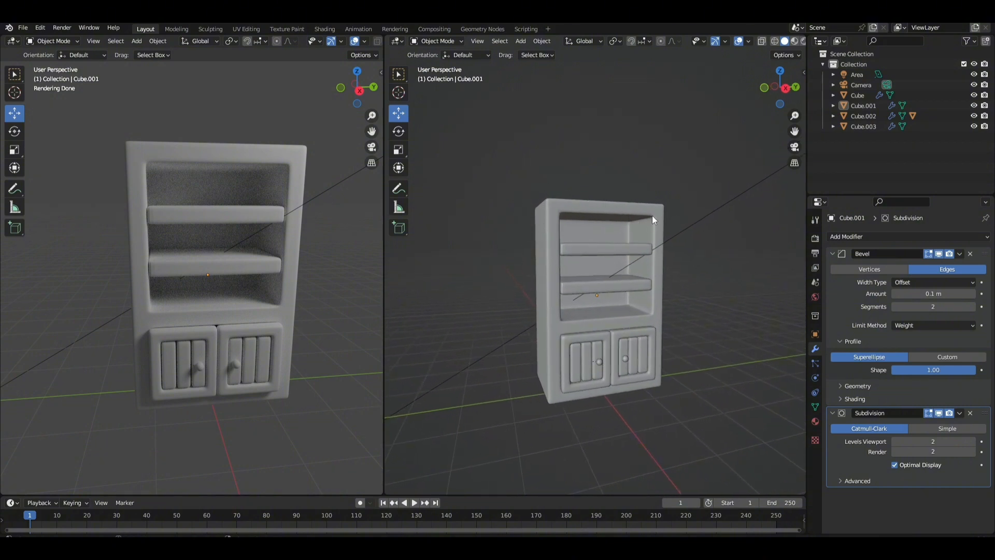
pyautogui.moveTo(660, 340); pyautogui.dragTo(674, 368, button='middle')
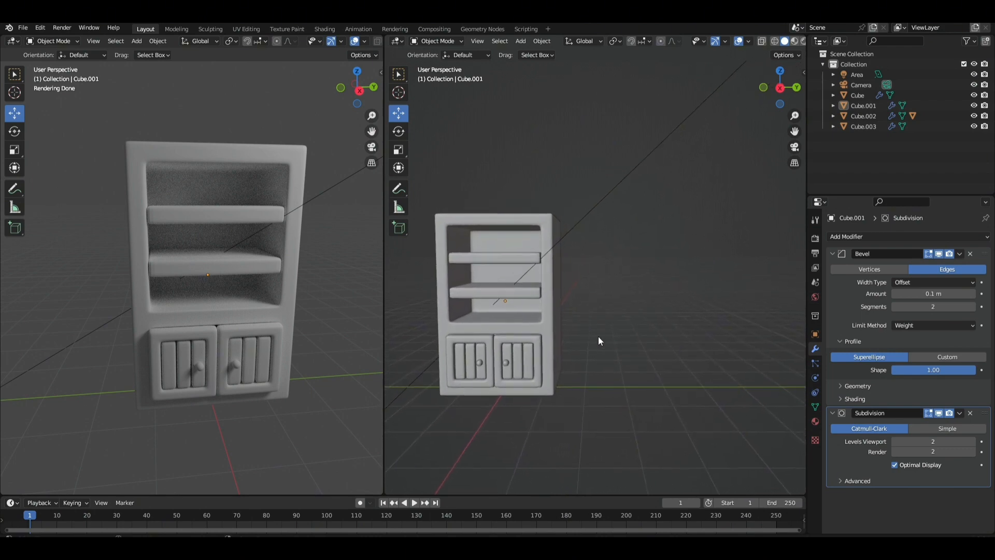
pyautogui.click(400, 98)
pyautogui.hotkey('shift', 'a')
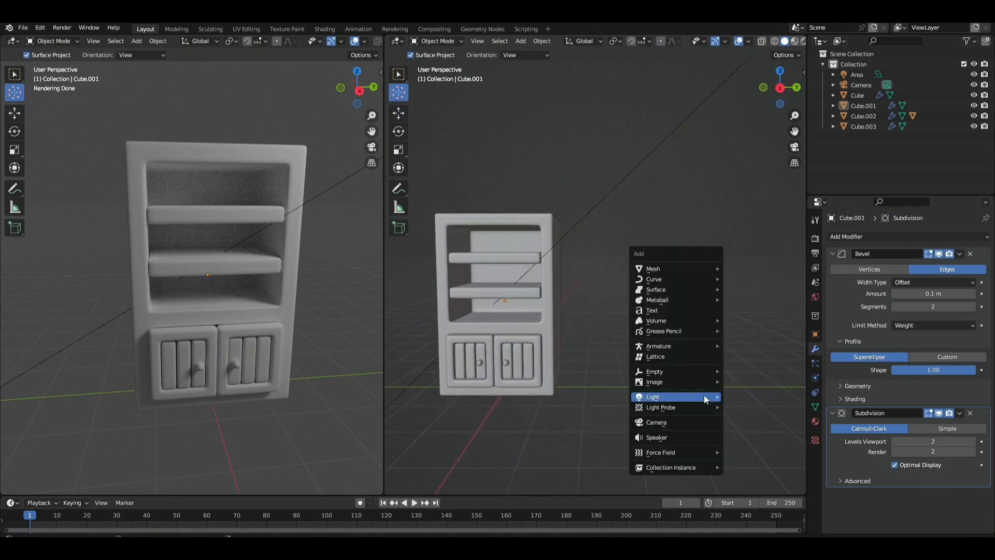
pyautogui.moveTo(673, 272)
pyautogui.click(746, 279)
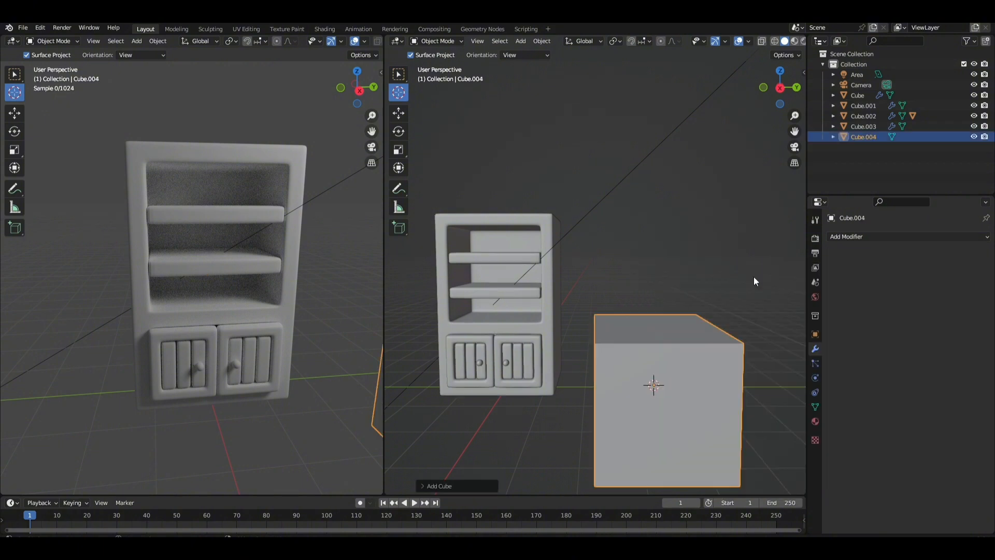
# Move the new cube along X, Y and Z so it stands beside the cabinet, clear of it.
pyautogui.moveTo(753, 275); pyautogui.dragTo(655, 331, button='middle')
pyautogui.click(402, 116)
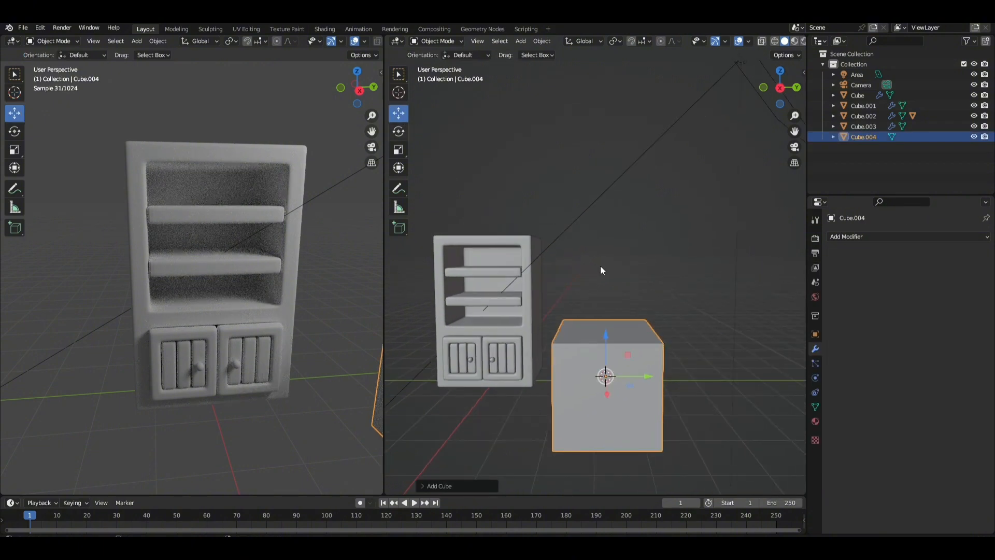
pyautogui.moveTo(606, 335); pyautogui.dragTo(606, 284)
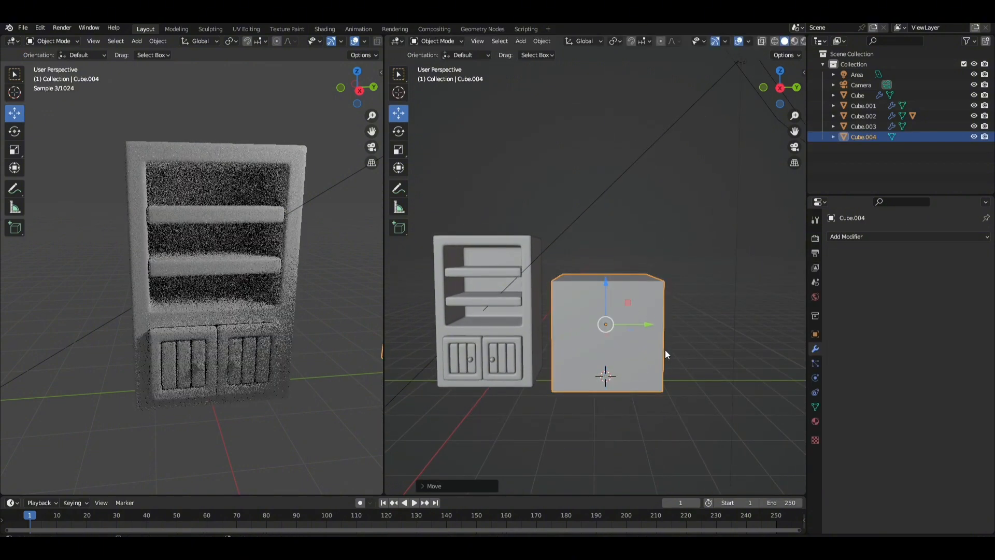
pyautogui.moveTo(657, 329); pyautogui.dragTo(701, 333)
pyautogui.moveTo(701, 333); pyautogui.dragTo(571, 316, button='middle')
pyautogui.moveTo(571, 317); pyautogui.dragTo(671, 339)
pyautogui.moveTo(671, 339); pyautogui.dragTo(658, 300, button='middle')
pyautogui.moveTo(654, 260); pyautogui.dragTo(654, 306)
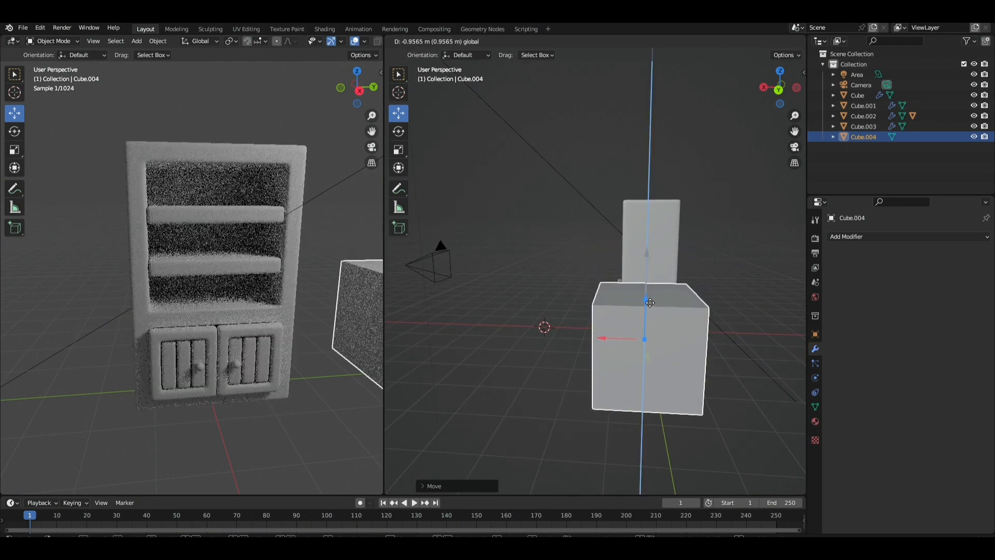
pyautogui.moveTo(654, 306); pyautogui.dragTo(648, 330, button='middle')
pyautogui.press('s')
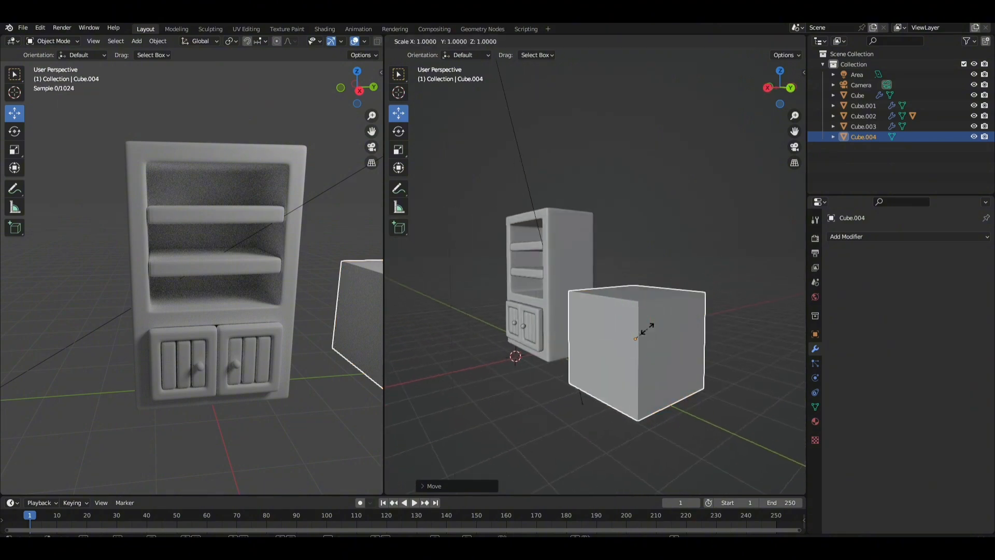
pyautogui.press('y')
pyautogui.press('Escape')
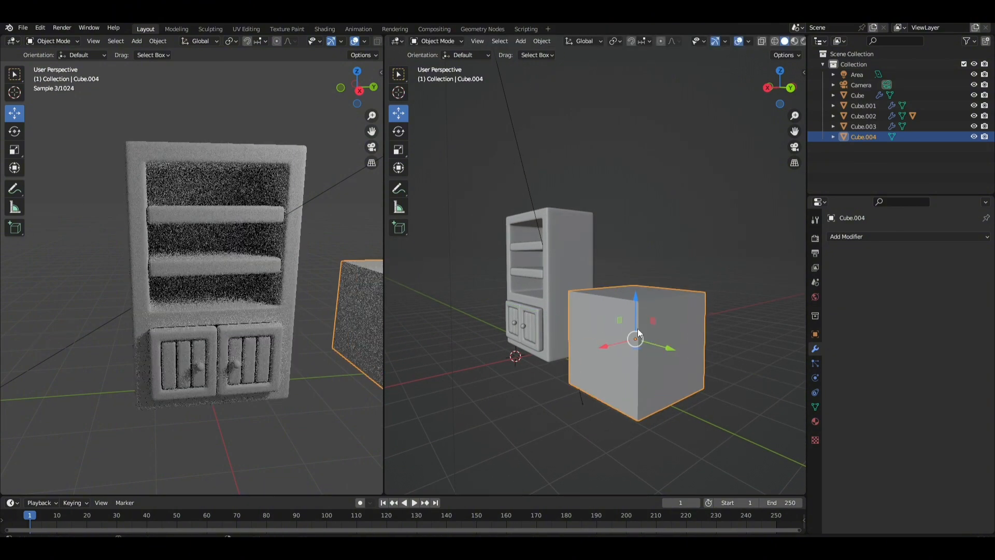
# Scale the cube to about 0.66 along X and about 2.05 along Z to form a tall block.
pyautogui.press('s')
pyautogui.press('x')
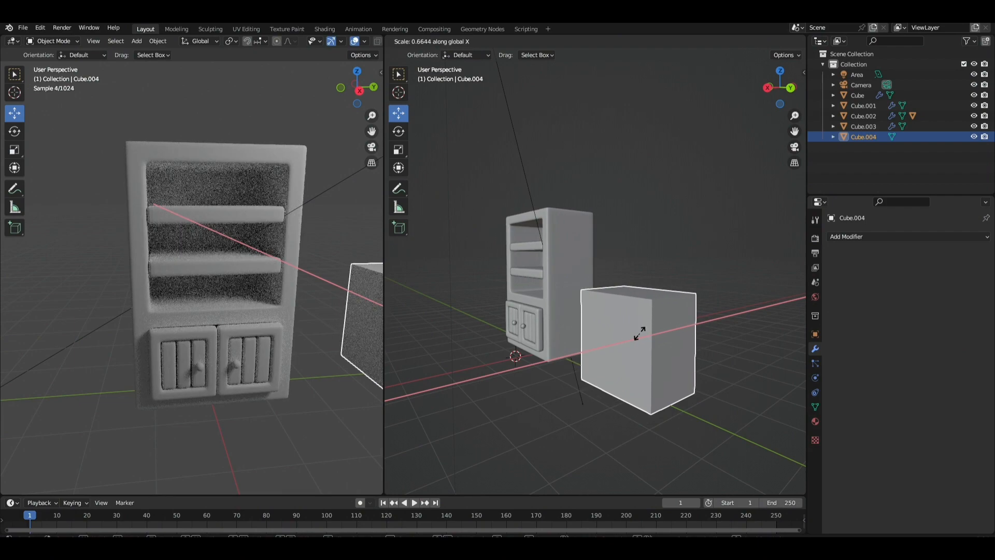
pyautogui.click(641, 337)
pyautogui.press('s')
pyautogui.press('z')
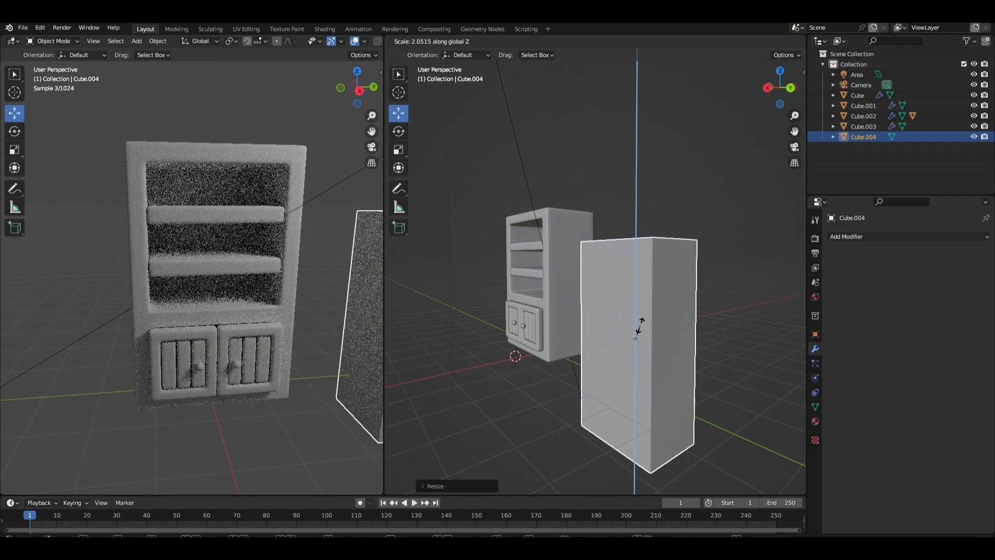
pyautogui.click(640, 329)
# Raise the block to ground level and widen it by a scale of about 1.11 along Y.
pyautogui.moveTo(639, 330); pyautogui.dragTo(684, 319, button='middle')
pyautogui.moveTo(639, 299); pyautogui.dragTo(642, 259)
pyautogui.moveTo(669, 282); pyautogui.dragTo(674, 297, button='middle')
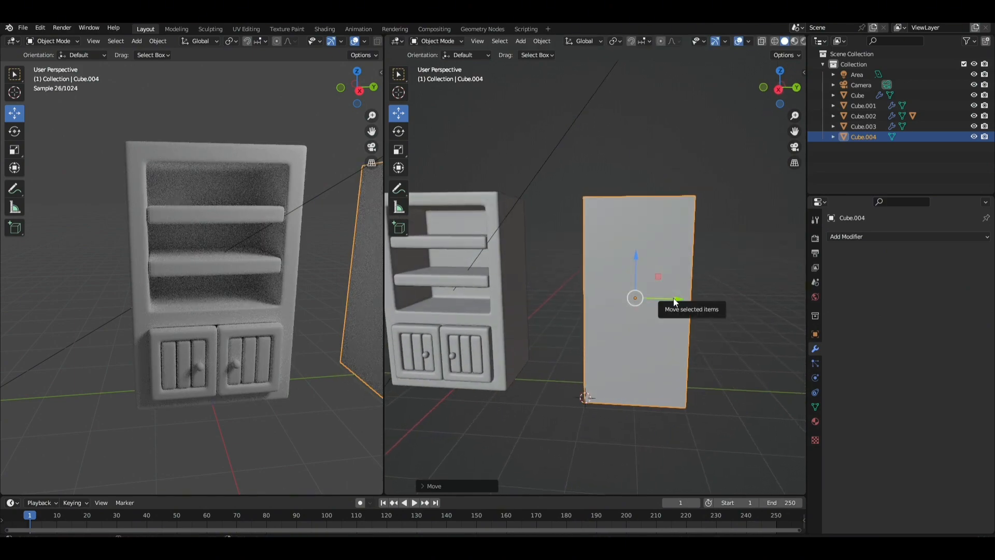
pyautogui.press('s')
pyautogui.press('y')
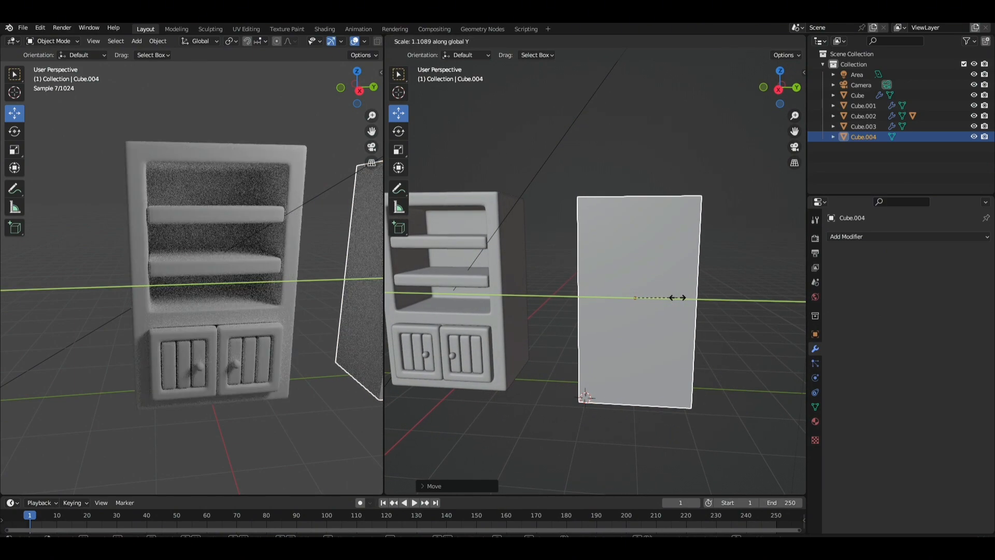
pyautogui.click(677, 298)
pyautogui.moveTo(677, 297)
pyautogui.mouseDown(button='middle')
pyautogui.moveTo(602, 300)
pyautogui.moveTo(712, 301)
pyautogui.moveTo(688, 299)
pyautogui.mouseUp(button='middle')
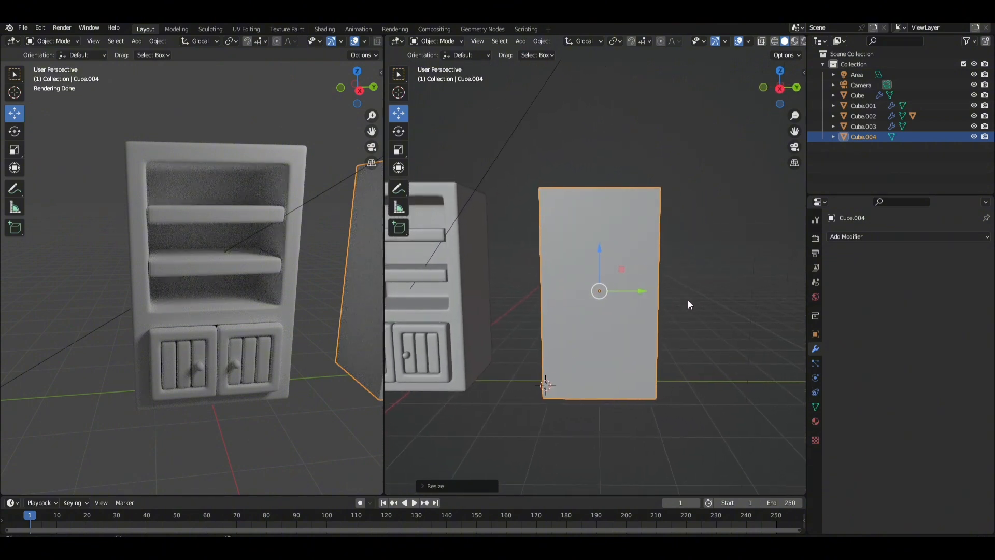
# In Edit Mode, add a horizontal loop cut around the block, slid below the middle by a factor of about 0.32.
pyautogui.press('Tab')
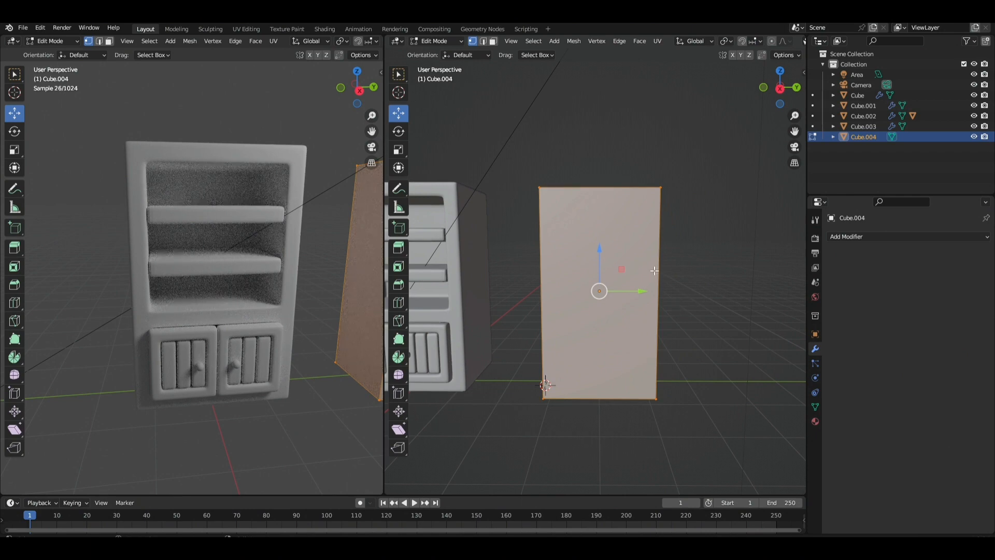
pyautogui.hotkey('alt', 'a')
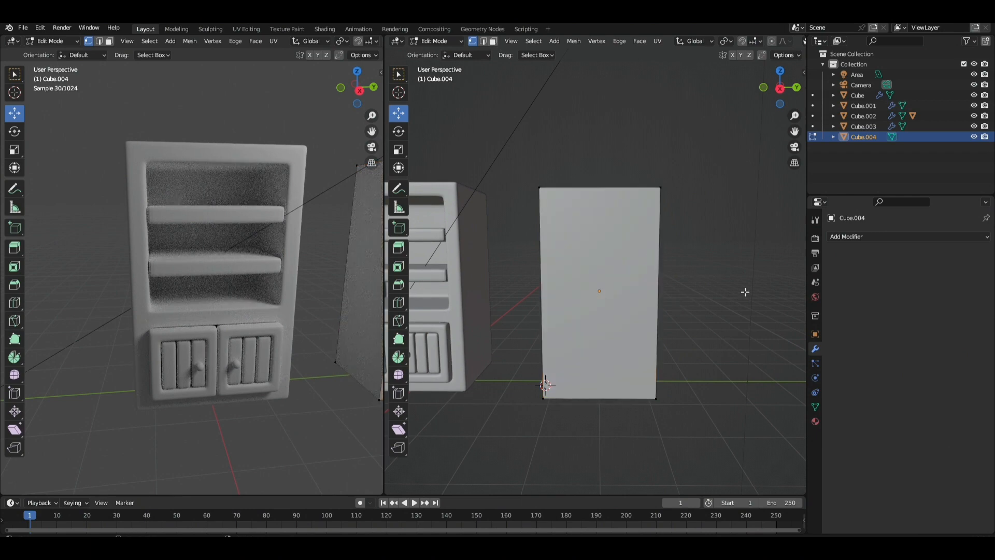
pyautogui.hotkey('ctrl', 'r')
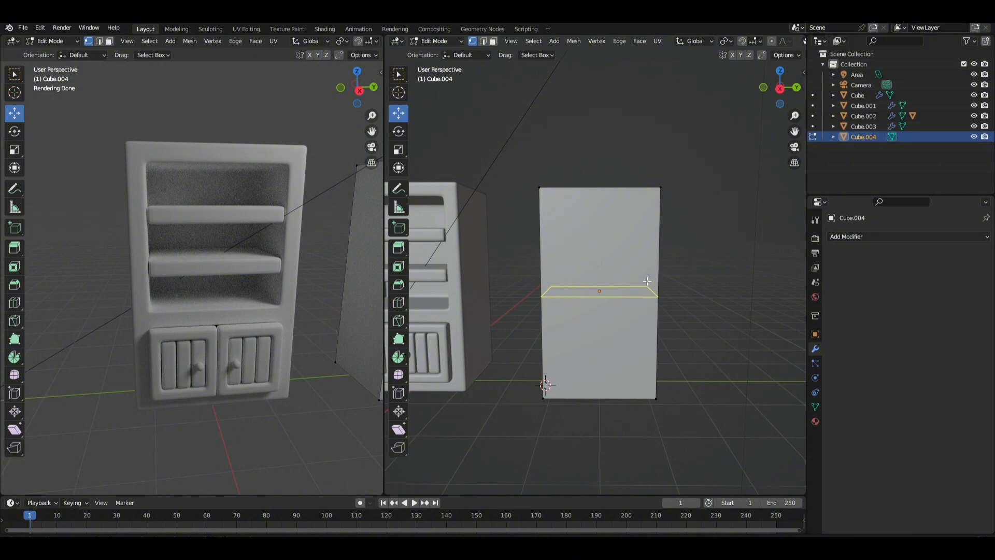
pyautogui.click(647, 281)
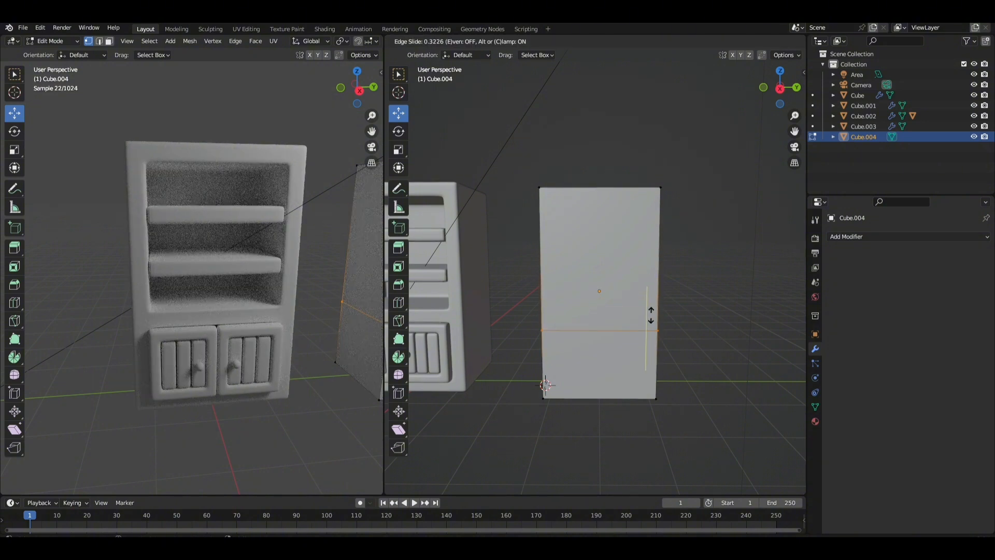
pyautogui.click(651, 315)
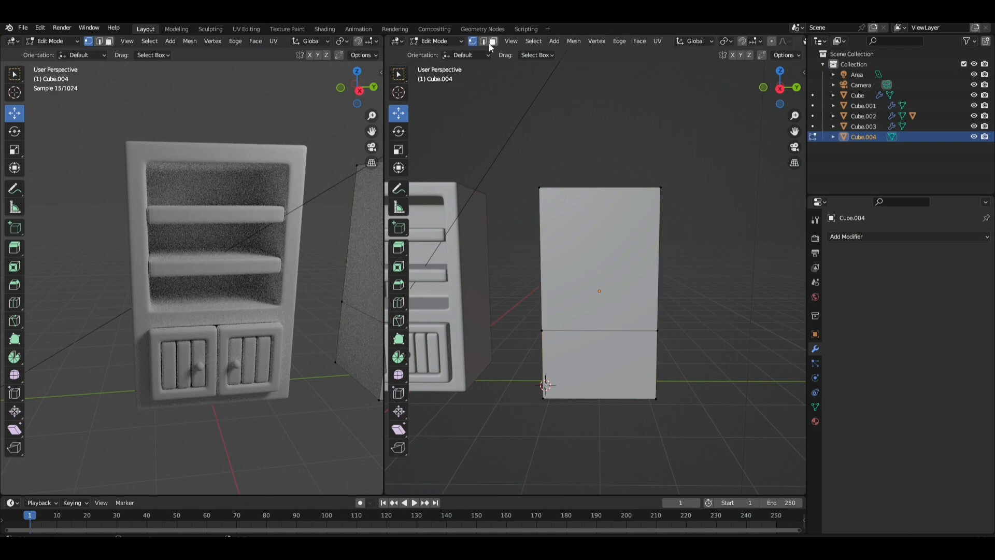
# Try insetting the upper and lower front faces individually by about 0.126 m, and undo the inset.
pyautogui.click(560, 278)
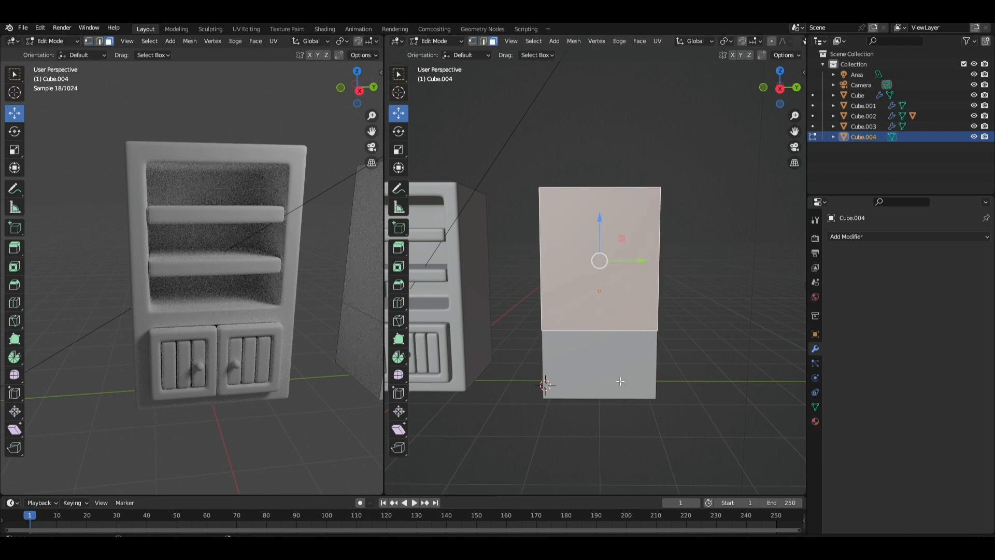
pyautogui.keyDown('shift'); pyautogui.click(617, 362); pyautogui.keyUp('shift')
pyautogui.click(709, 360)
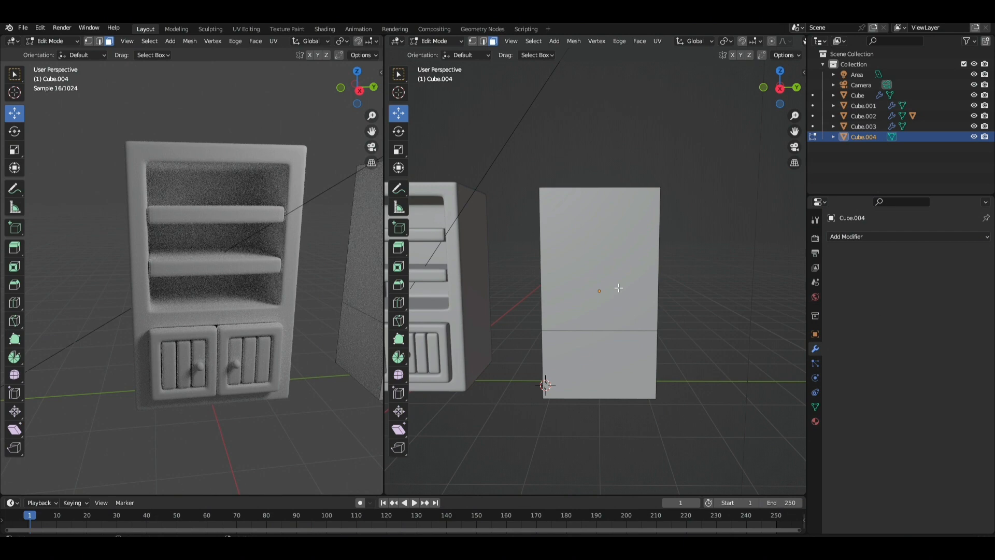
pyautogui.click(619, 288)
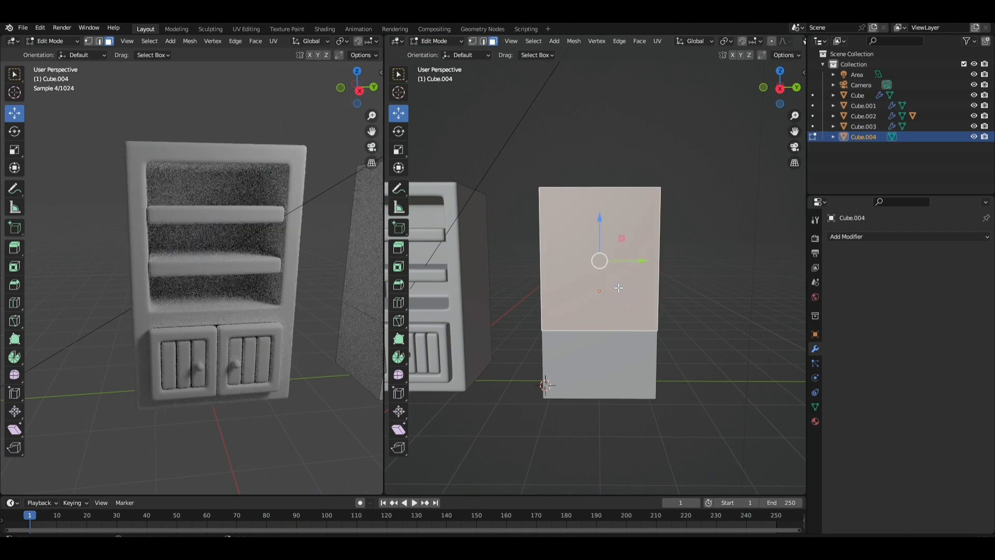
pyautogui.keyDown('shift'); pyautogui.click(642, 369); pyautogui.keyUp('shift')
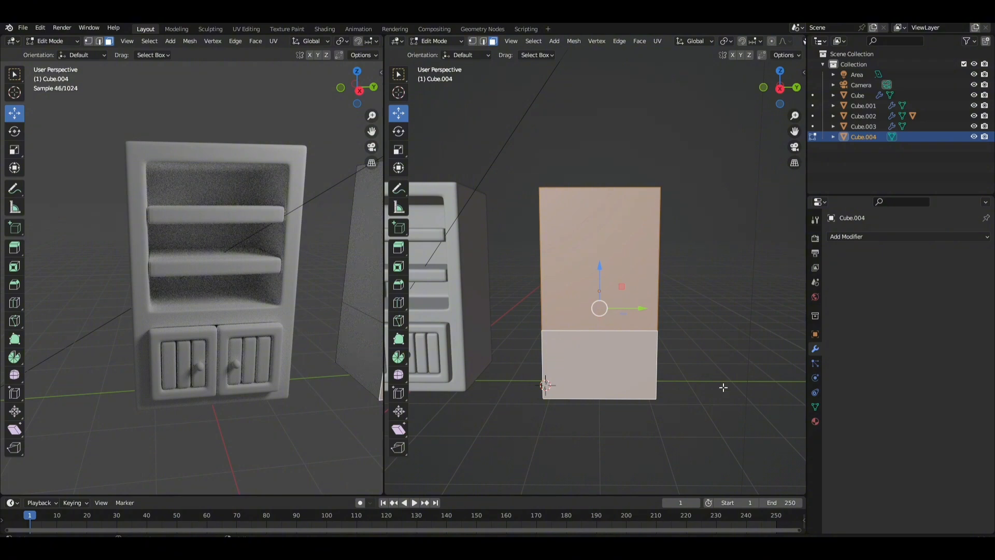
pyautogui.press('i')
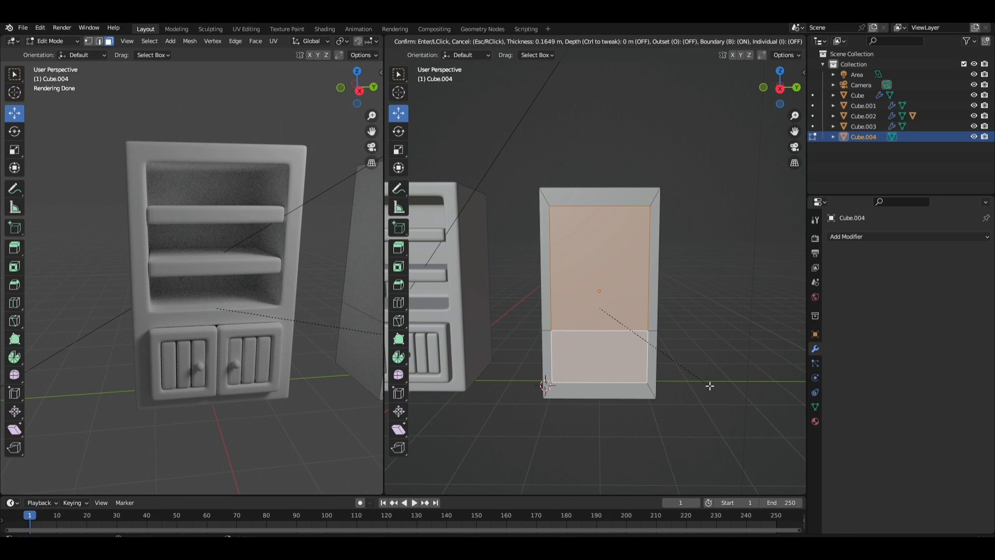
pyautogui.press('i')
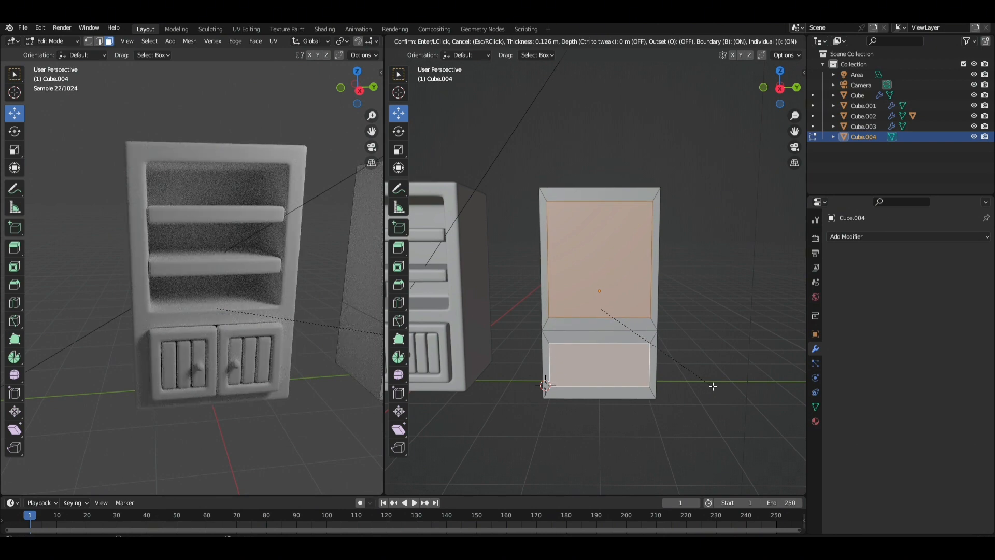
pyautogui.click(712, 386)
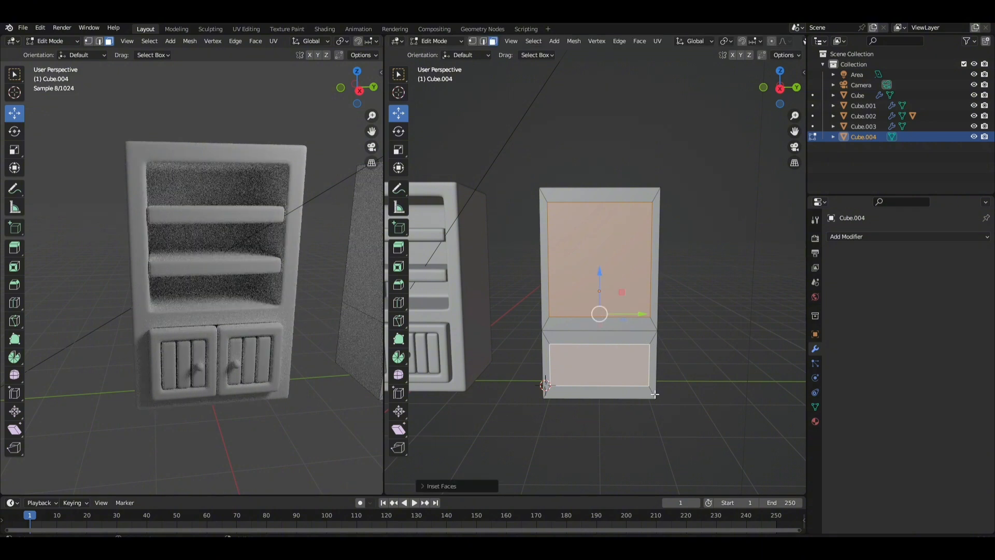
pyautogui.scroll(1, 655, 394)
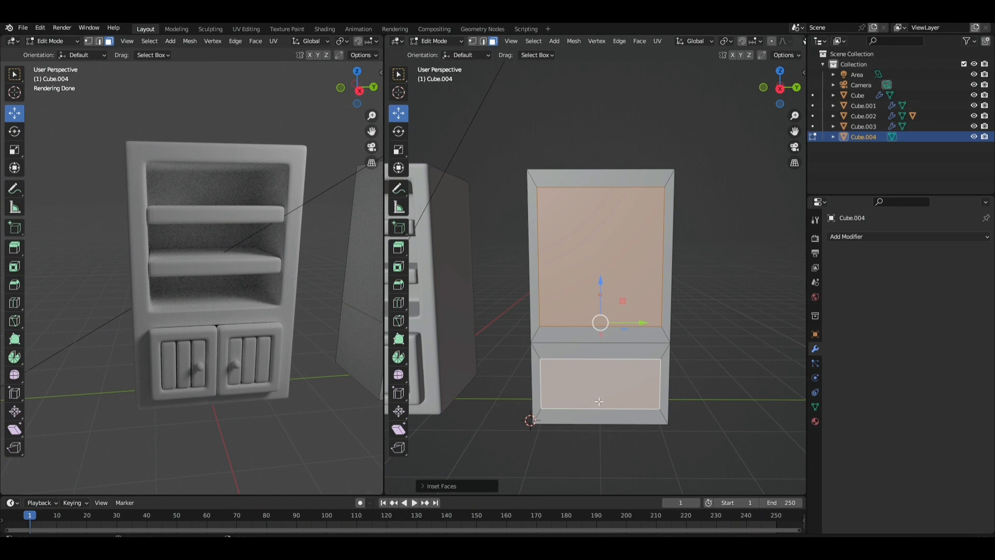
pyautogui.hotkey('ctrl', 'z')
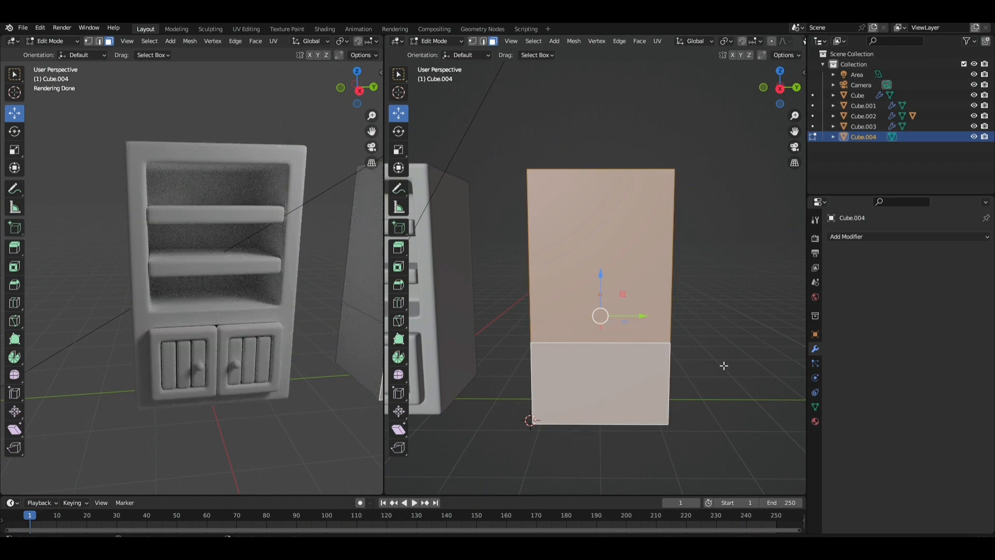
# Return to Object Mode and apply the block's scale.
pyautogui.press('Tab')
pyautogui.click(622, 366)
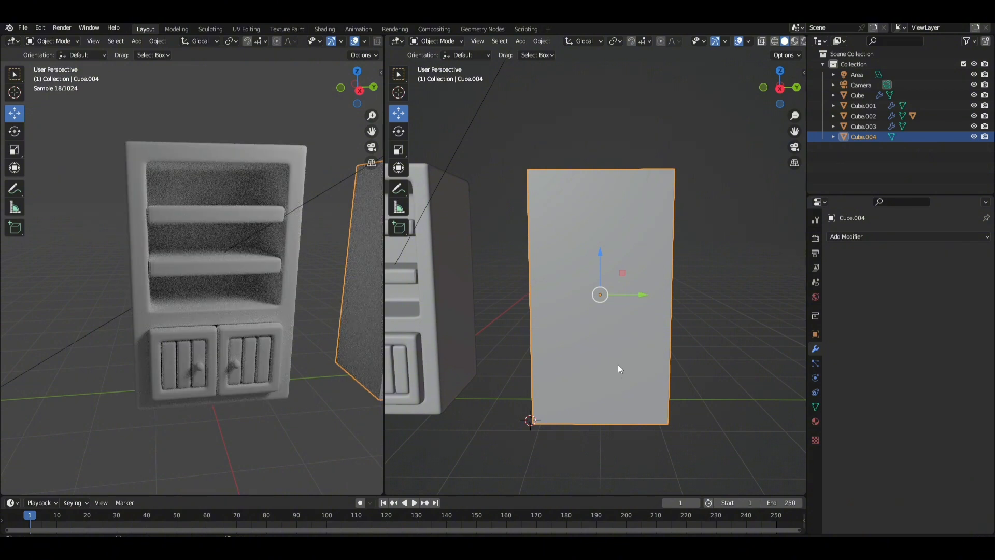
pyautogui.hotkey('ctrl', 'a')
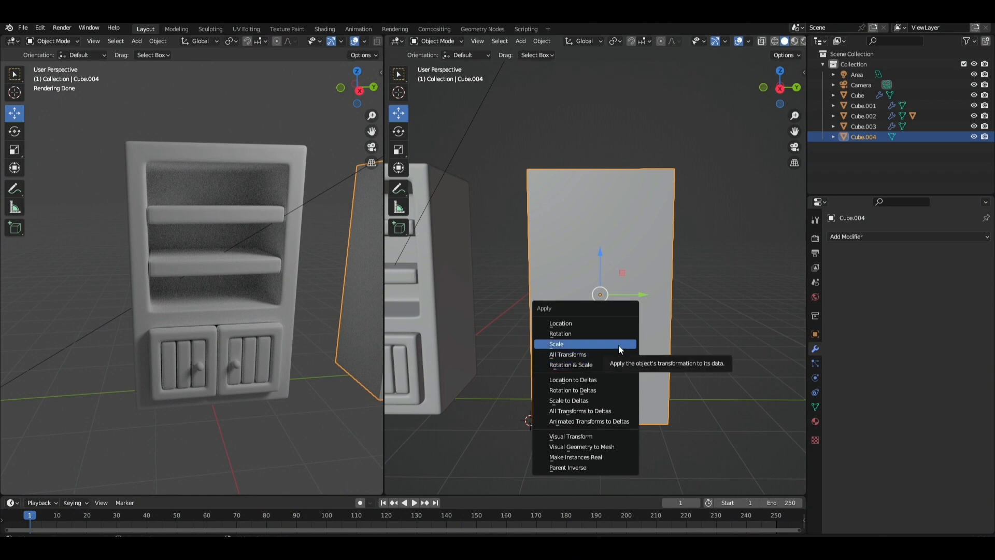
pyautogui.click(620, 346)
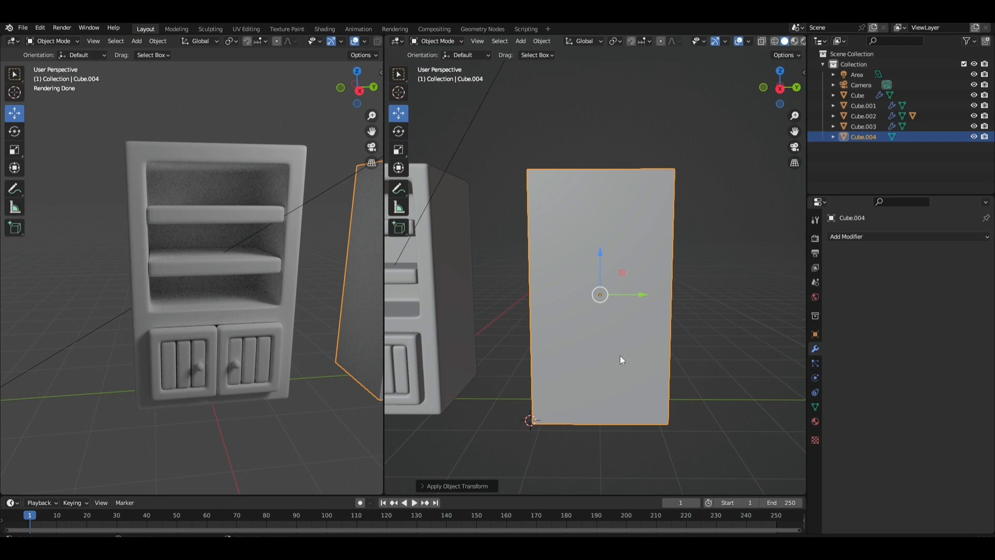
# In Edit Mode, select the upper and lower front faces and inset them individually by about 0.21 m.
pyautogui.press('Tab')
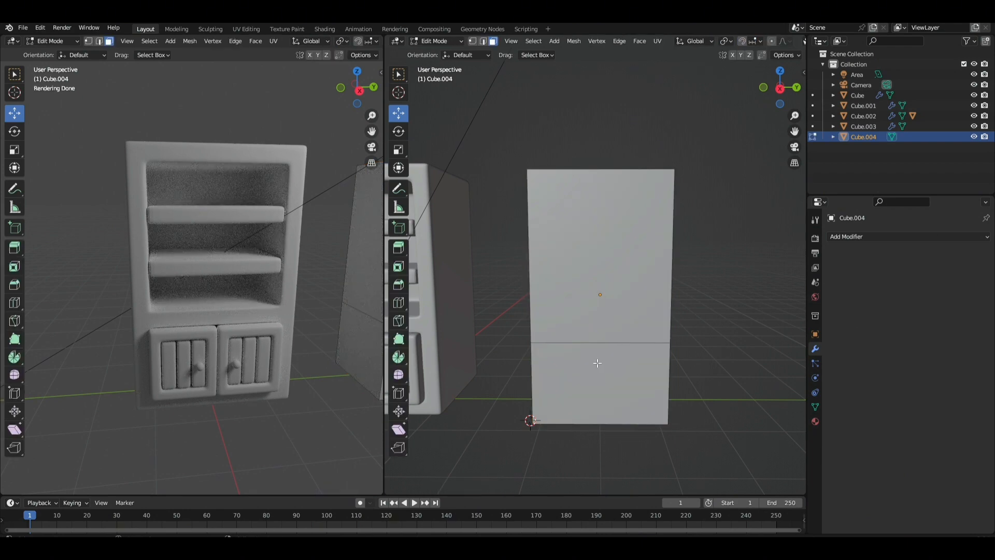
pyautogui.click(598, 364)
pyautogui.keyDown('shift'); pyautogui.click(586, 263); pyautogui.keyUp('shift')
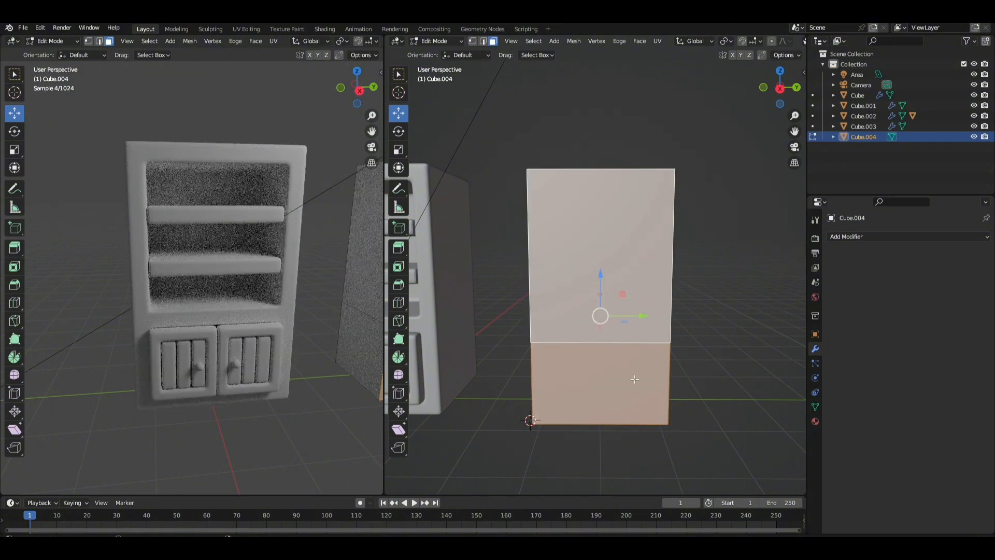
pyautogui.press('i')
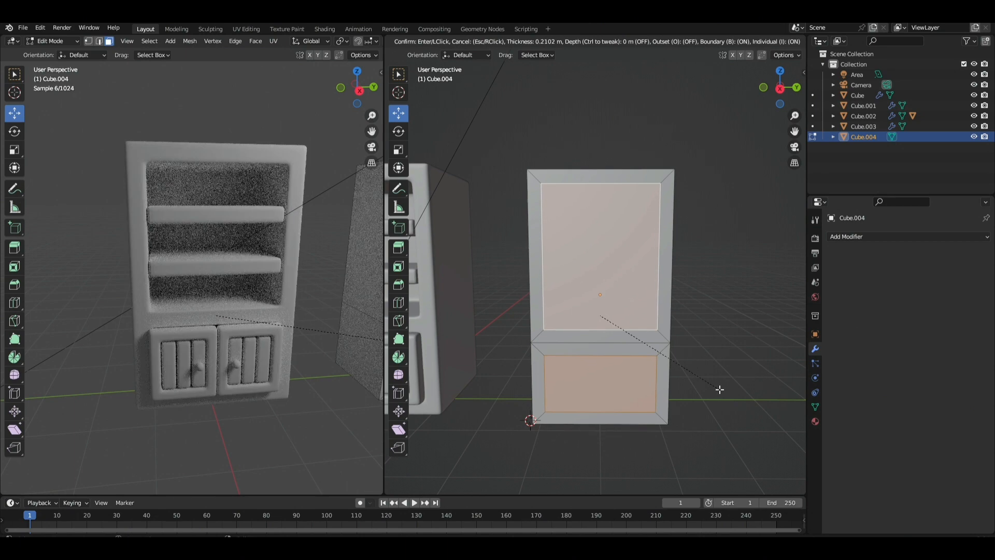
pyautogui.click(720, 389)
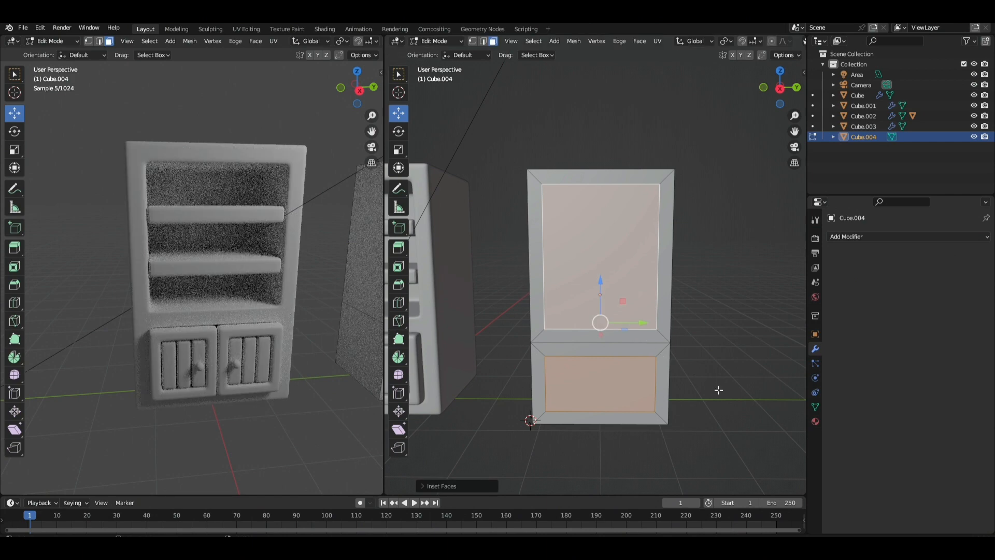
# Extrude the two inset front faces about 1.108 m inward along the global X axis to hollow out both compartments.
pyautogui.click(797, 87)
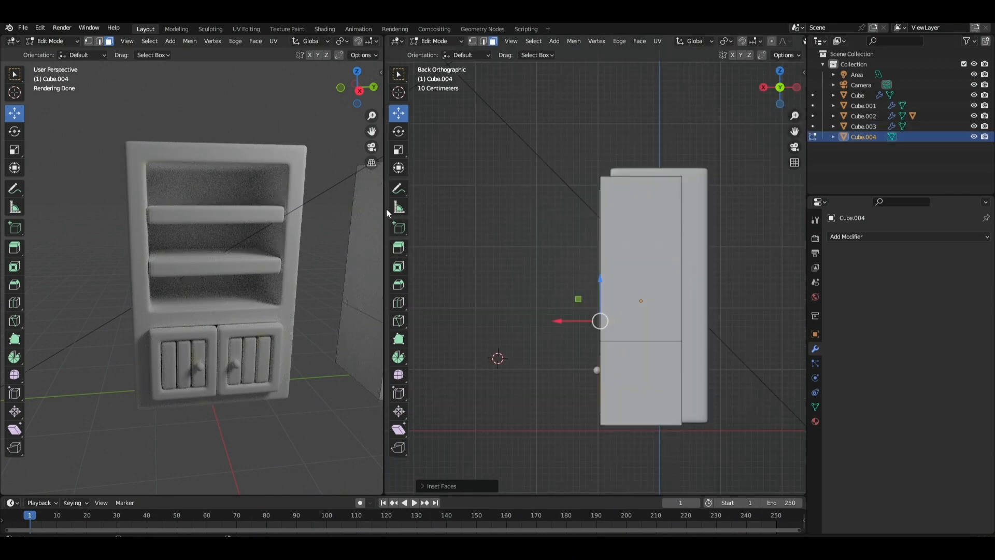
pyautogui.moveTo(384, 209); pyautogui.dragTo(310, 208)
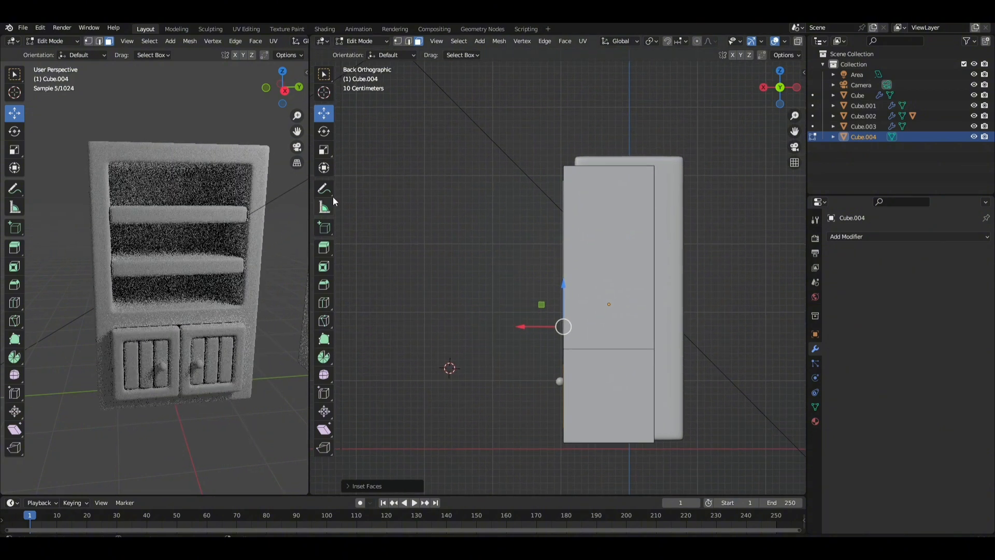
pyautogui.click(799, 41)
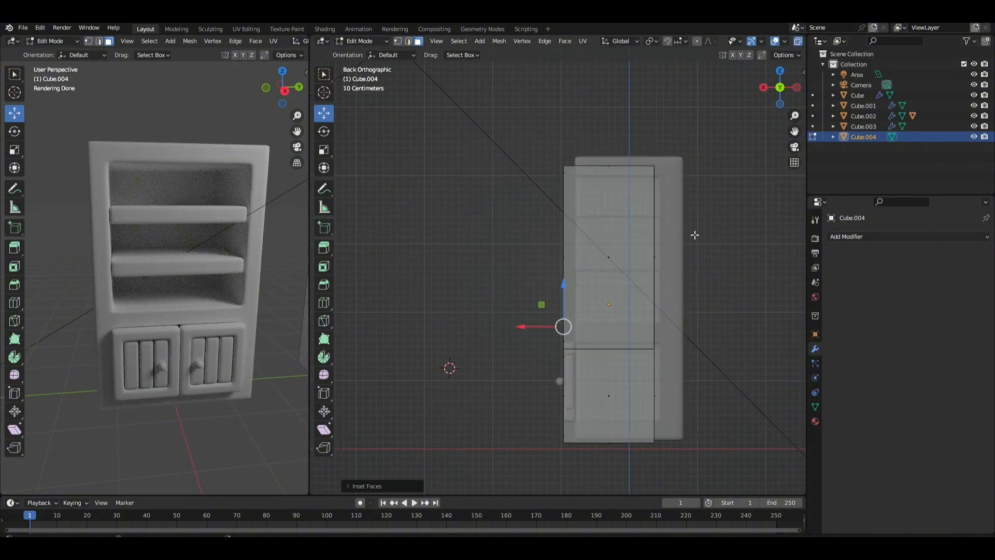
pyautogui.press('e')
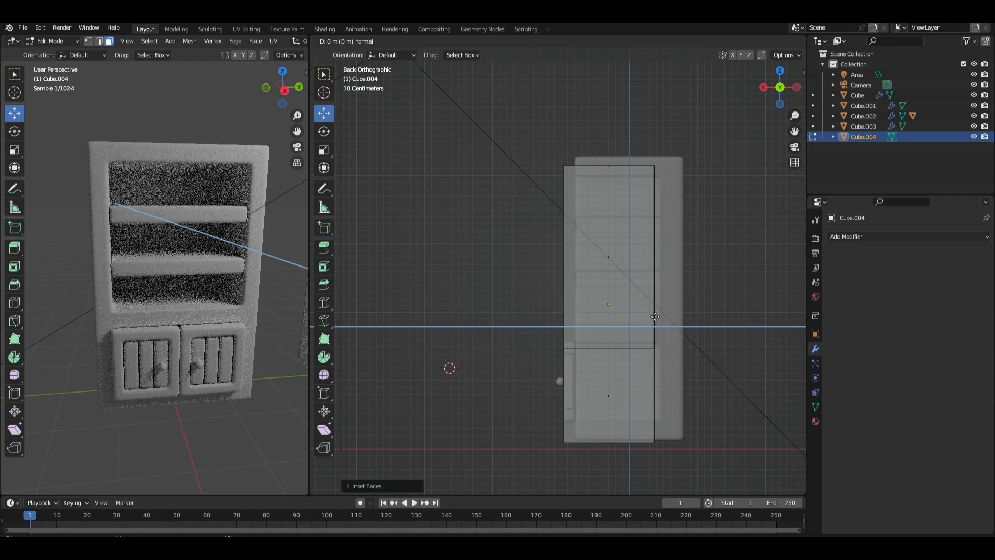
pyautogui.press('x')
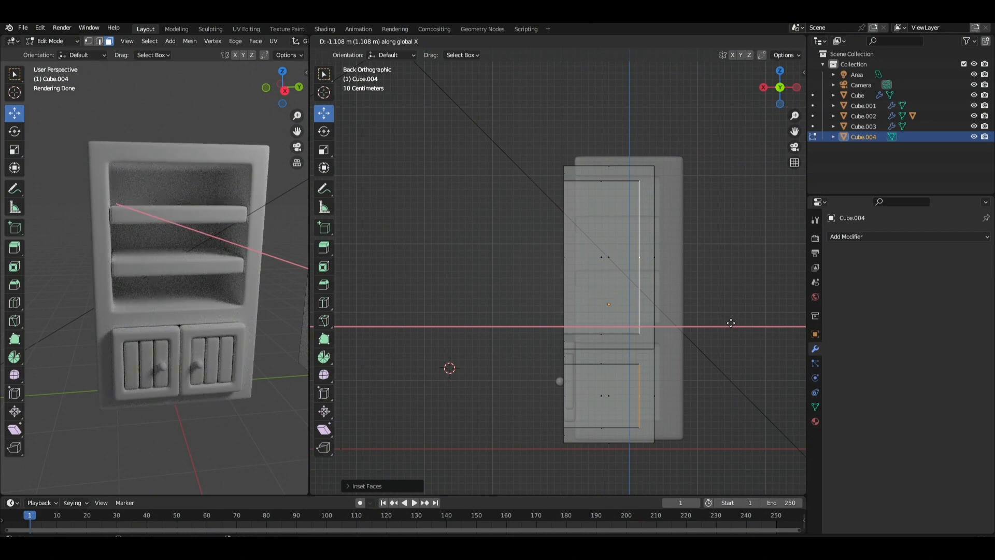
pyautogui.click(731, 323)
pyautogui.moveTo(731, 323); pyautogui.dragTo(808, 156, button='middle')
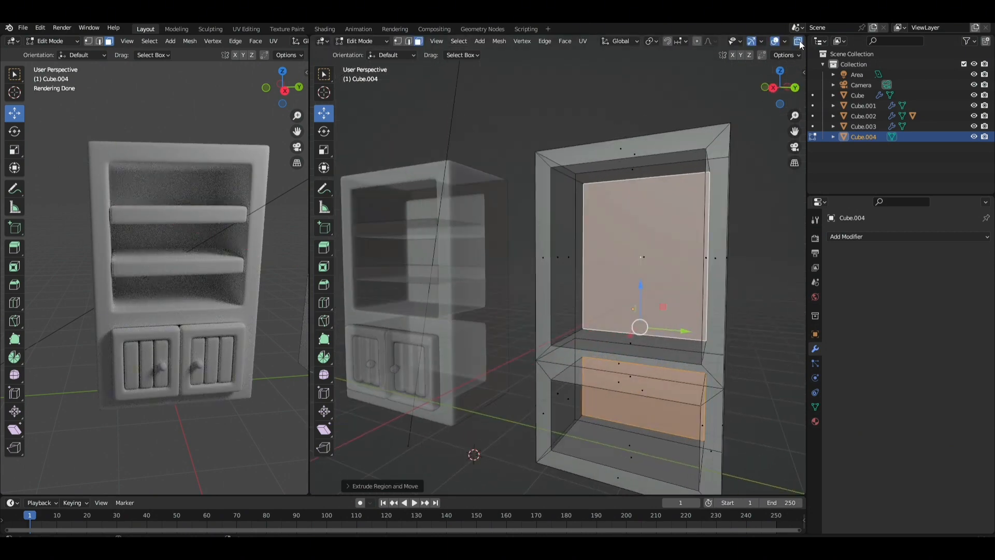
pyautogui.hotkey('alt', 'z')
pyautogui.moveTo(669, 282); pyautogui.dragTo(686, 306, button='middle')
pyautogui.moveTo(648, 352); pyautogui.dragTo(694, 241, button='middle')
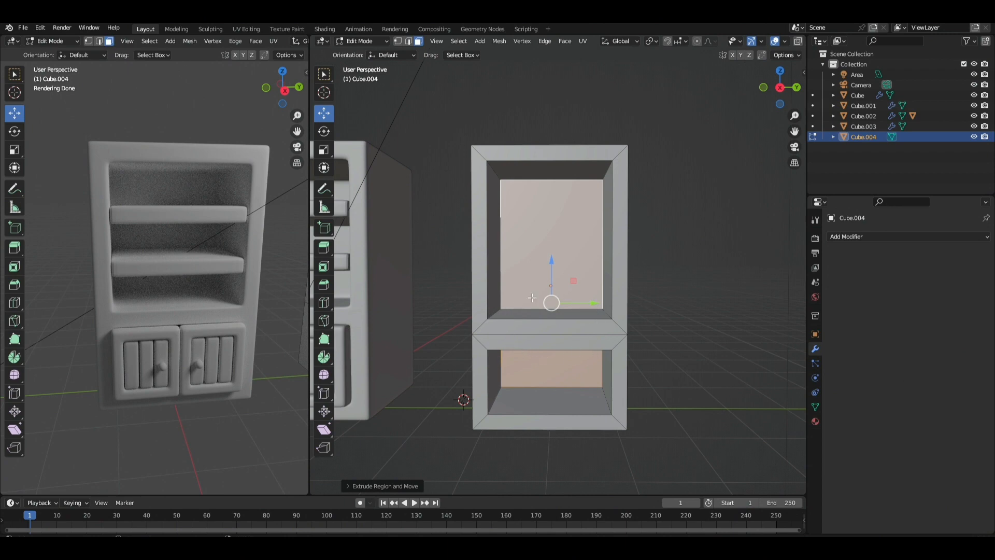
# Thin the divider by scaling the upper compartment's floor and lower compartment's ceiling faces to about 0.6 along Z, with Median Point as pivot.
pyautogui.click(577, 314)
pyautogui.moveTo(595, 365)
pyautogui.mouseDown(button='middle')
pyautogui.moveTo(596, 340)
pyautogui.moveTo(601, 358)
pyautogui.moveTo(576, 362)
pyautogui.mouseUp(button='middle')
pyautogui.click(585, 342)
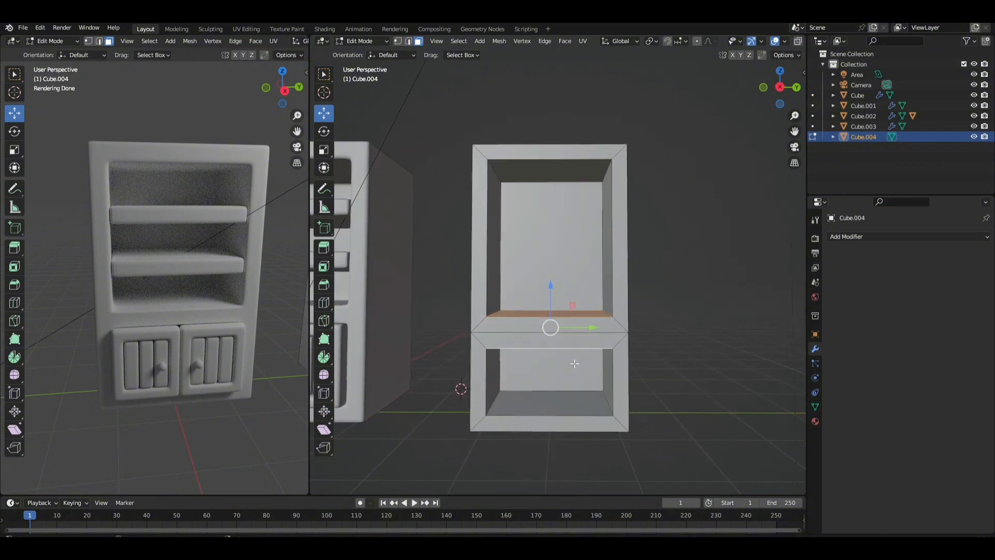
pyautogui.click(651, 44)
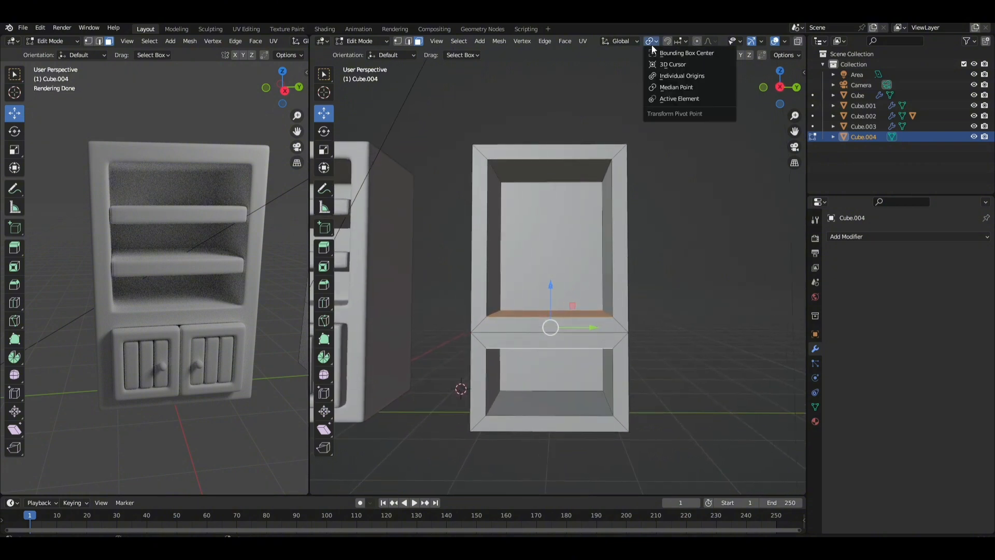
pyautogui.click(663, 89)
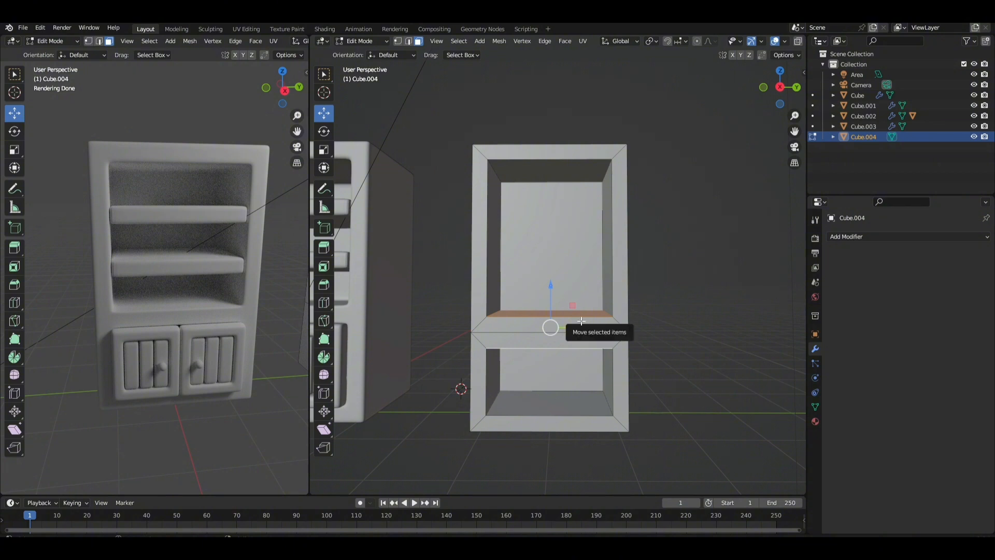
pyautogui.press('s')
pyautogui.press('z')
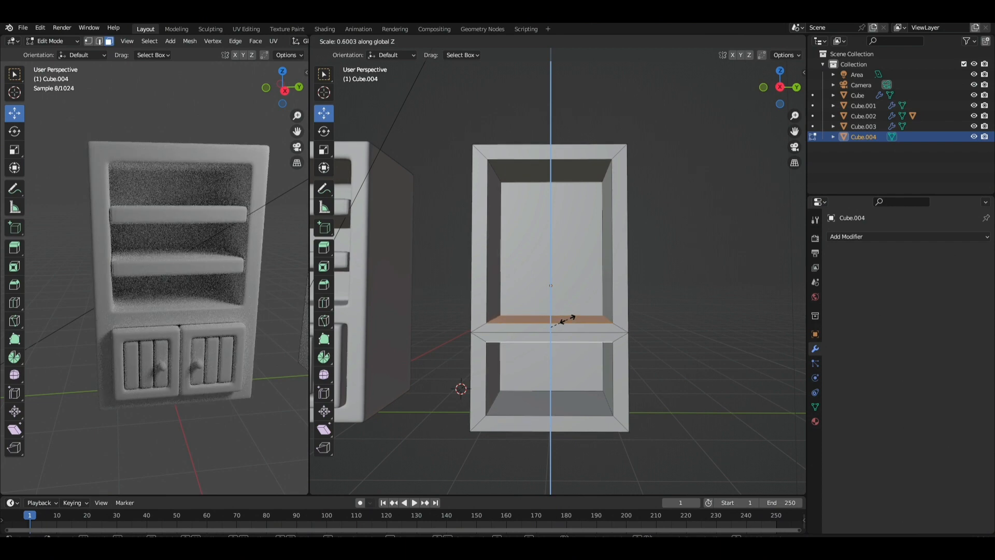
pyautogui.click(567, 319)
pyautogui.click(641, 410)
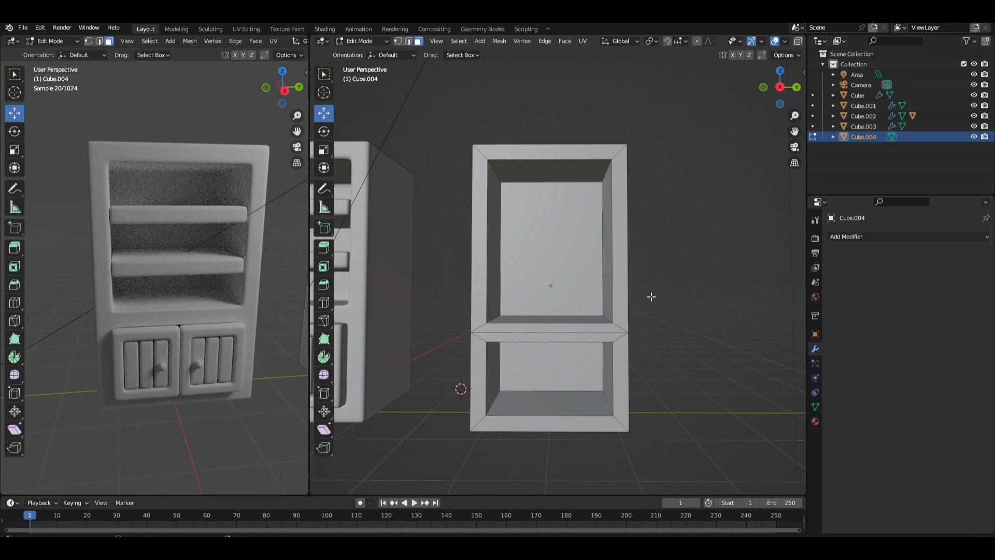
pyautogui.click(653, 43)
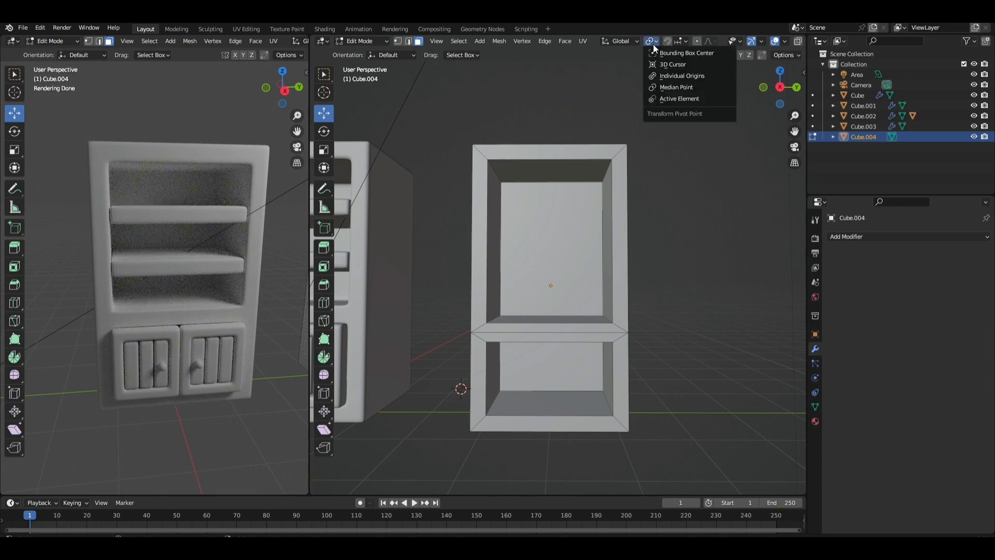
pyautogui.click(661, 88)
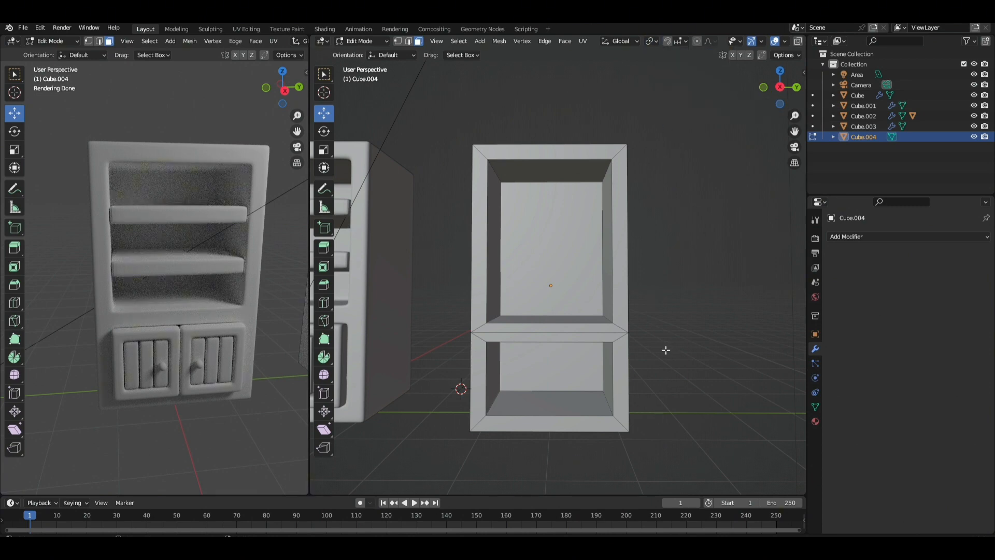
# Duplicate the upper compartment's floor face in place, separate the copy into its own object, and return to Object Mode.
pyautogui.moveTo(584, 314); pyautogui.dragTo(584, 325, button='middle')
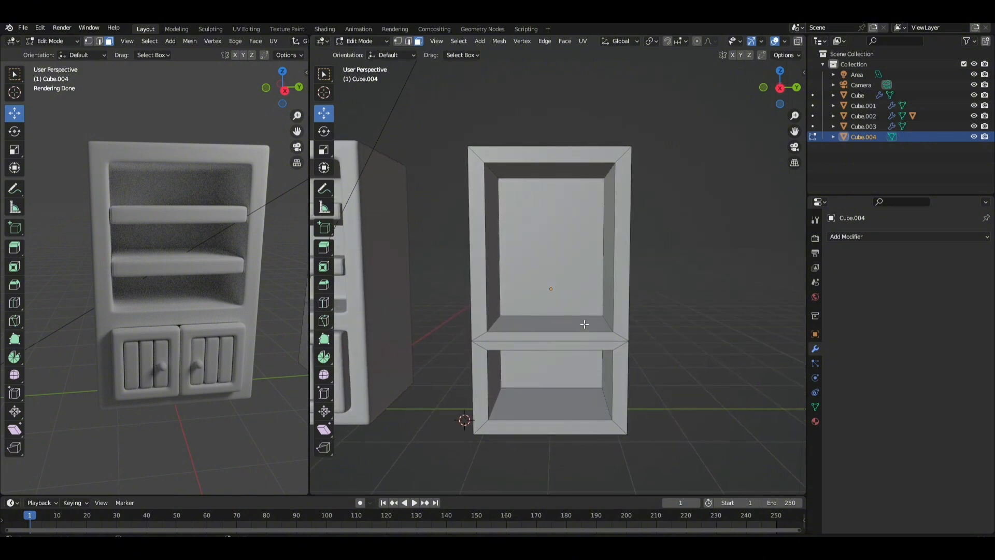
pyautogui.click(579, 330)
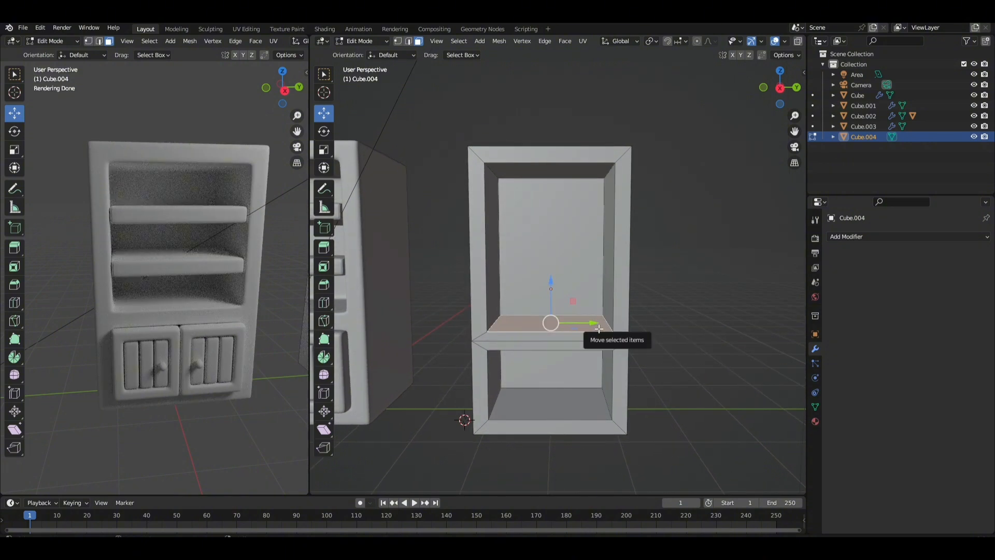
pyautogui.press('g')
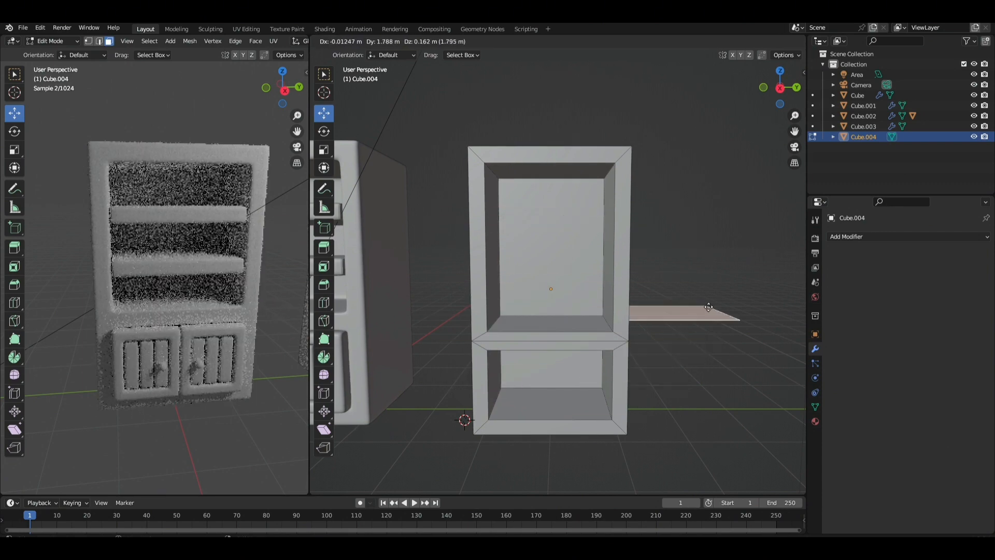
pyautogui.press('Escape')
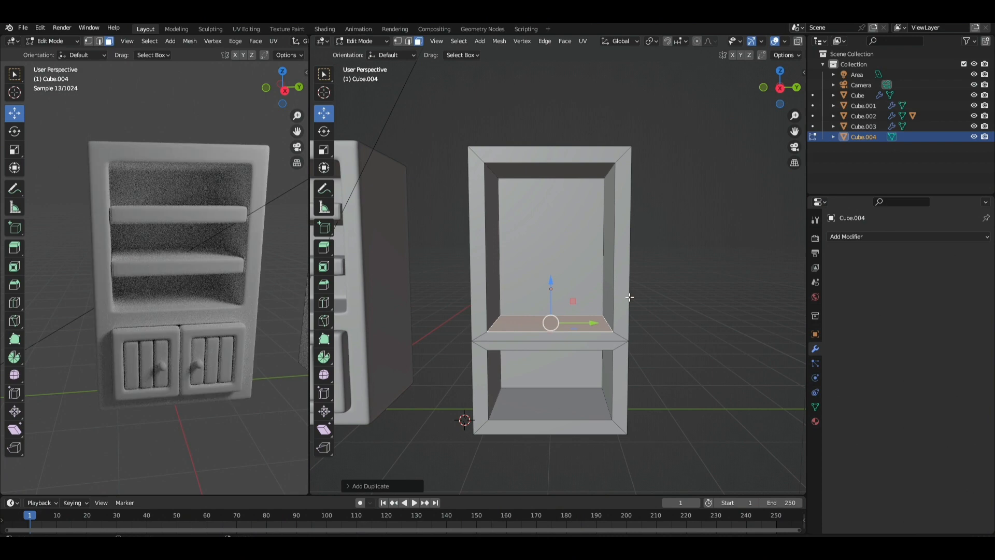
pyautogui.press('p')
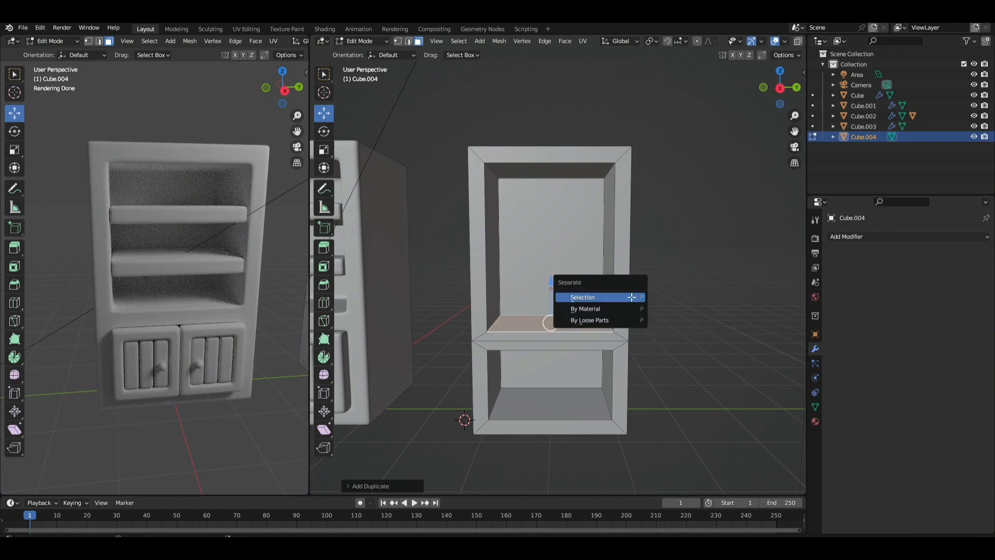
pyautogui.click(629, 297)
pyautogui.press('Tab')
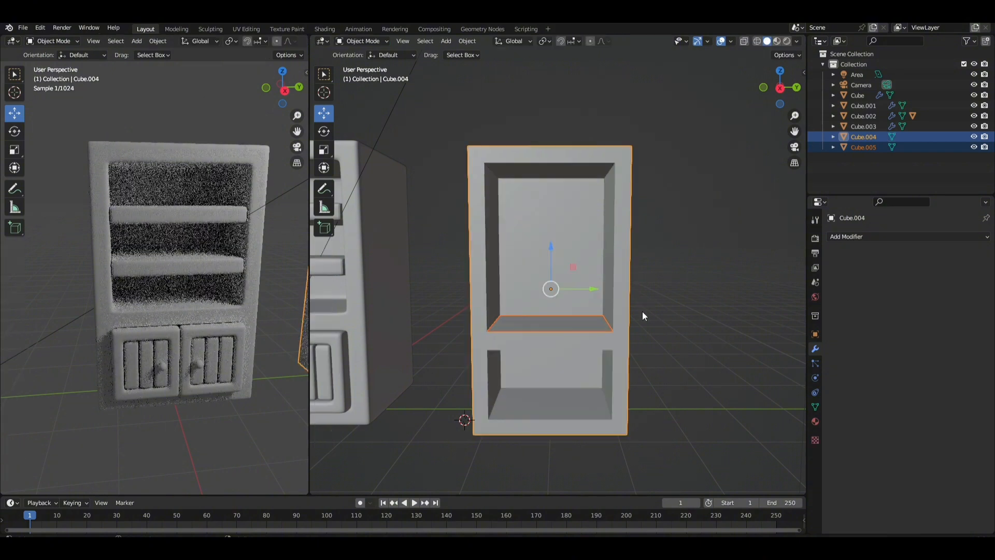
# In Edit Mode, raise the separated face into the upper compartment and extrude it about 0.246 m downward to form a shelf.
pyautogui.click(579, 324)
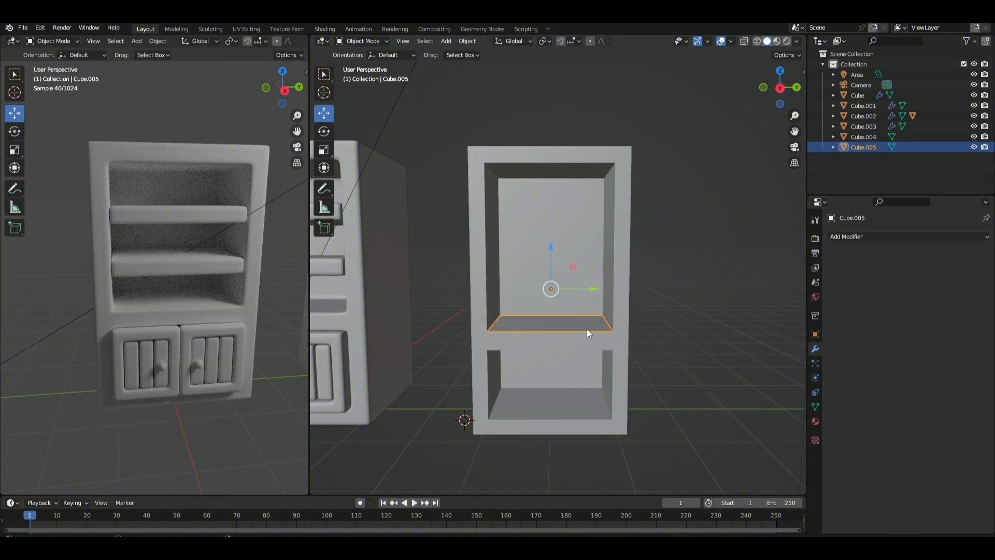
pyautogui.press('Tab')
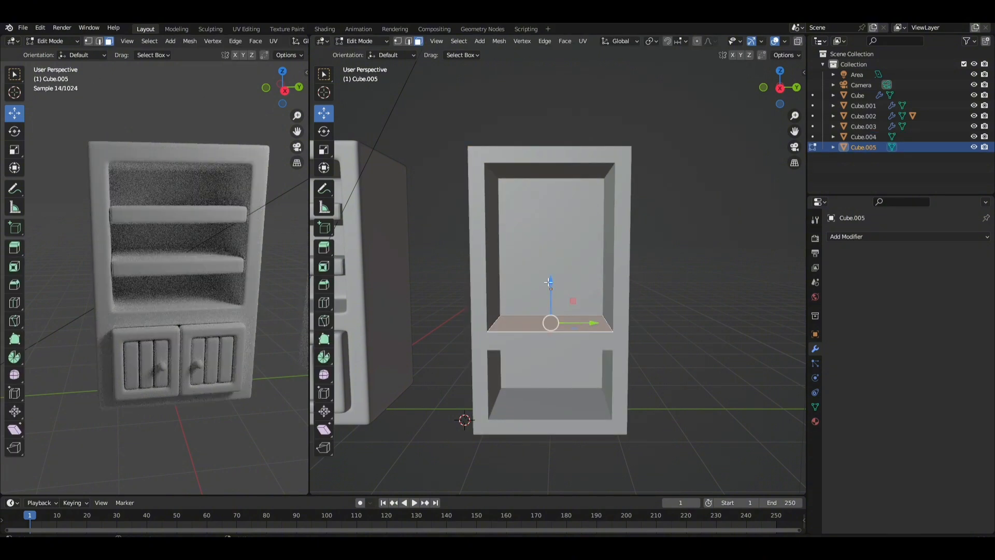
pyautogui.moveTo(553, 285); pyautogui.dragTo(560, 188)
pyautogui.press('e')
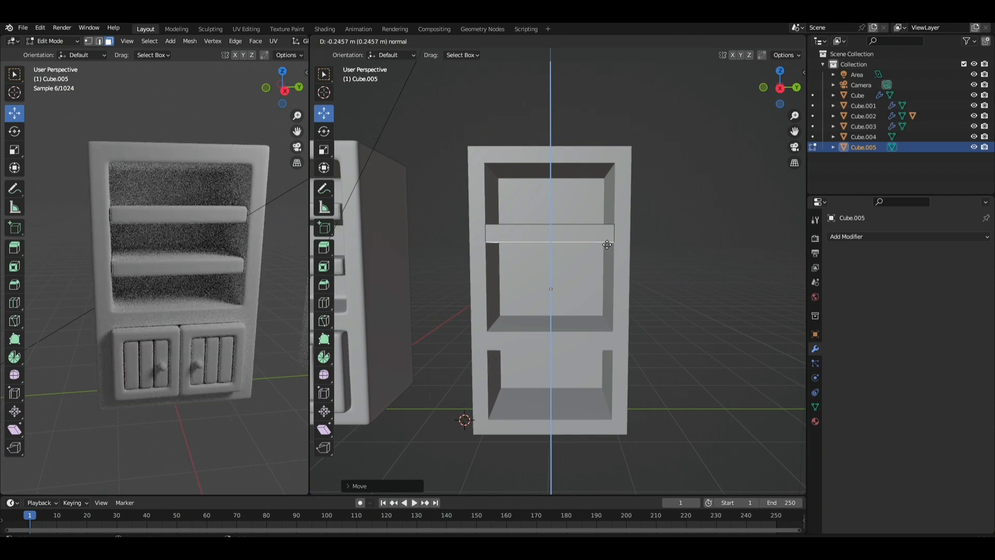
pyautogui.click(606, 244)
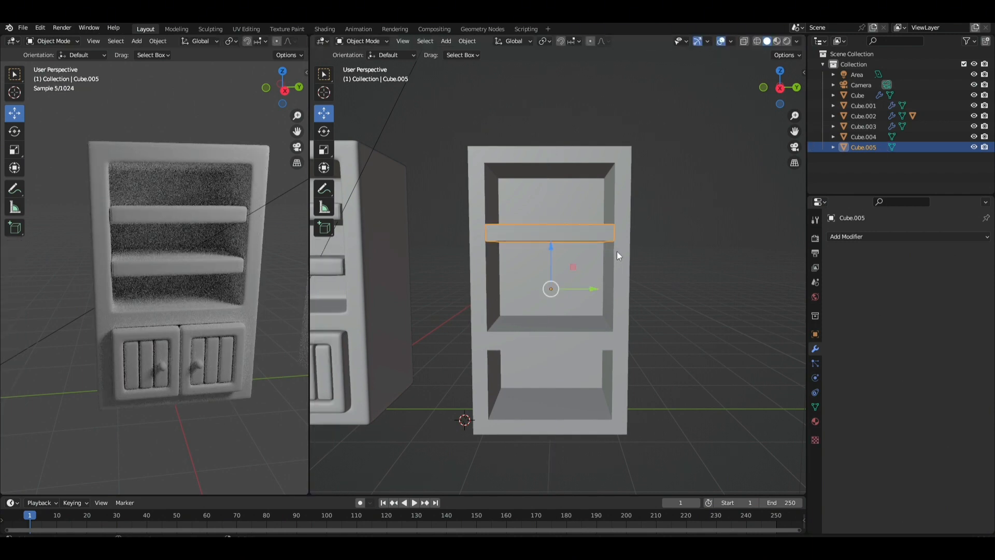
# Select the whole shelf in Edit Mode, duplicate it, and move the copy straight down to form a second shelf.
pyautogui.press('l')
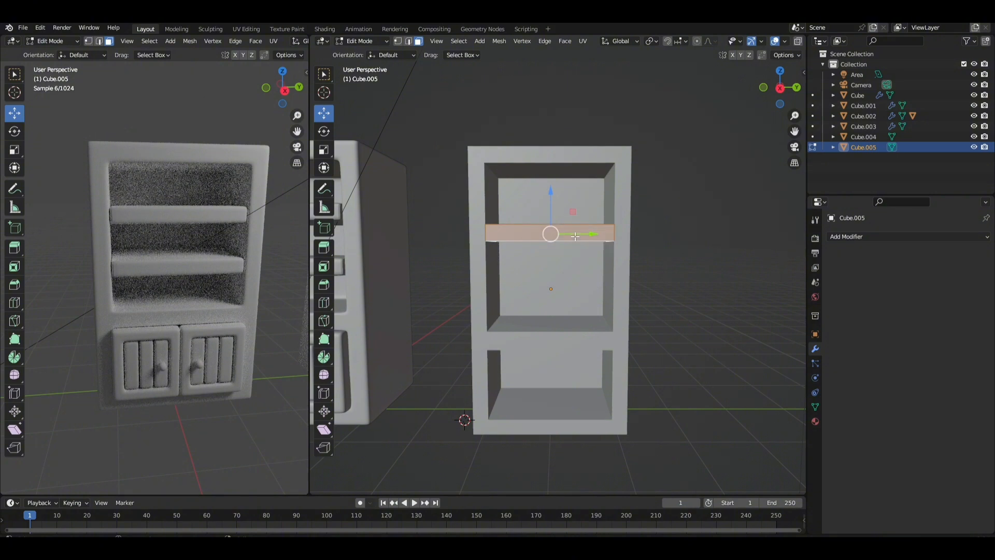
pyautogui.hotkey('shift', 'd')
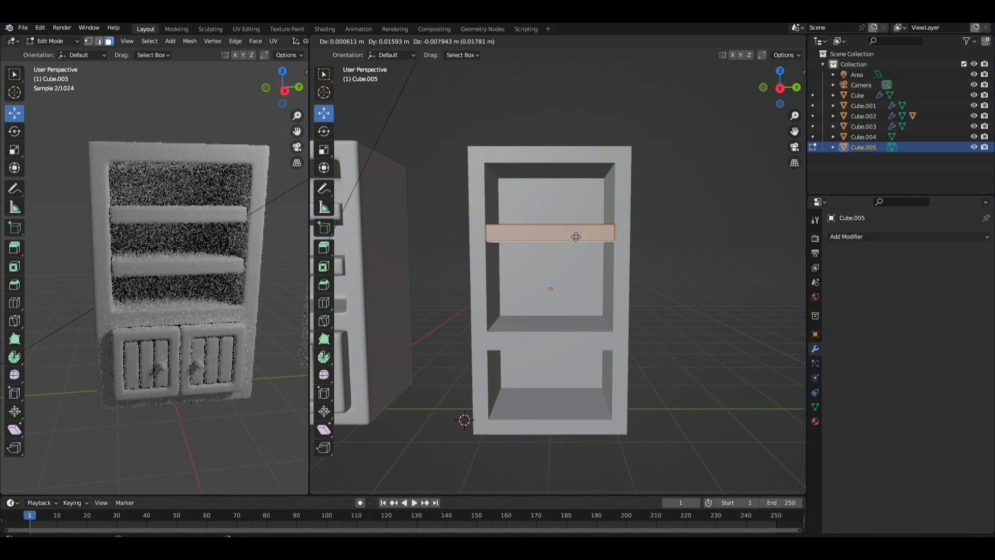
pyautogui.rightClick(574, 189)
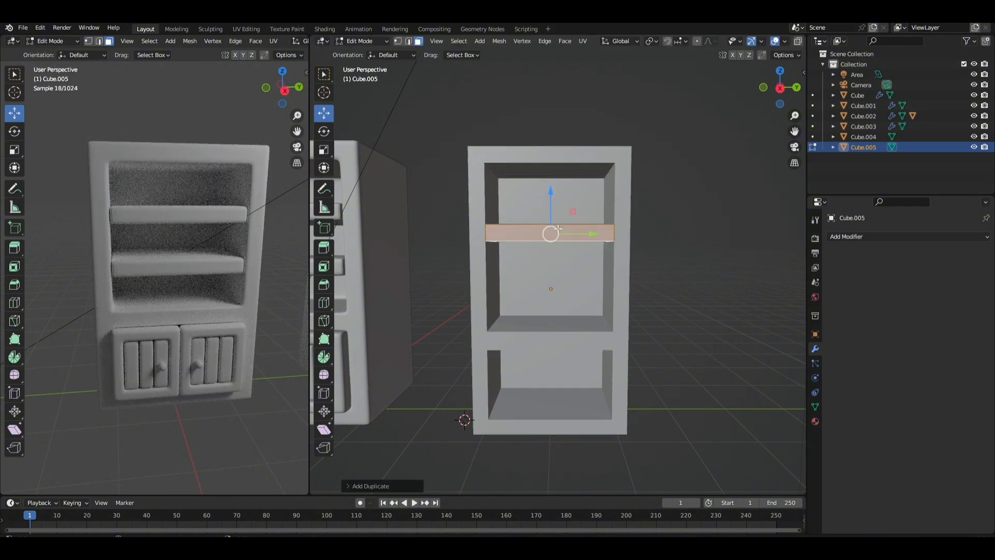
pyautogui.moveTo(552, 199); pyautogui.dragTo(564, 245)
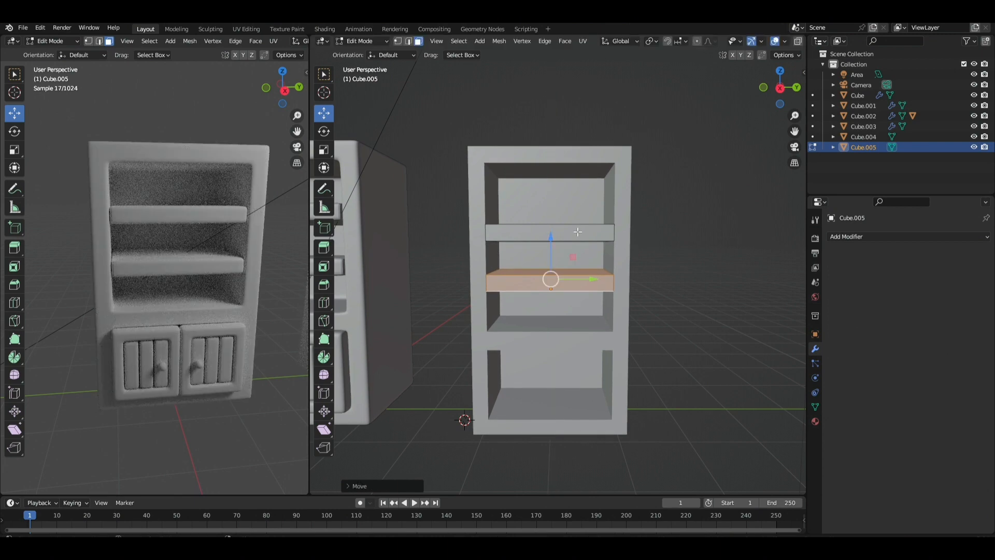
pyautogui.hotkey('ctrl', 'z')
# Select all linked geometry of the upper shelf only and raise it slightly along Z to adjust the shelf spacing.
pyautogui.moveTo(551, 229); pyautogui.dragTo(583, 294, button='middle')
pyautogui.keyDown('shift'); pyautogui.click(555, 266); pyautogui.keyUp('shift')
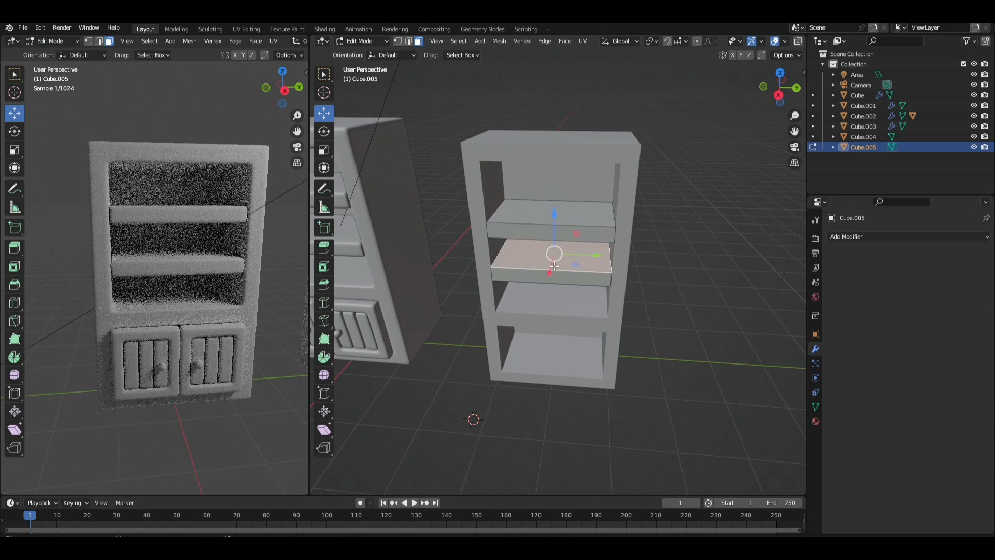
pyautogui.hotkey('ctrl', 'l')
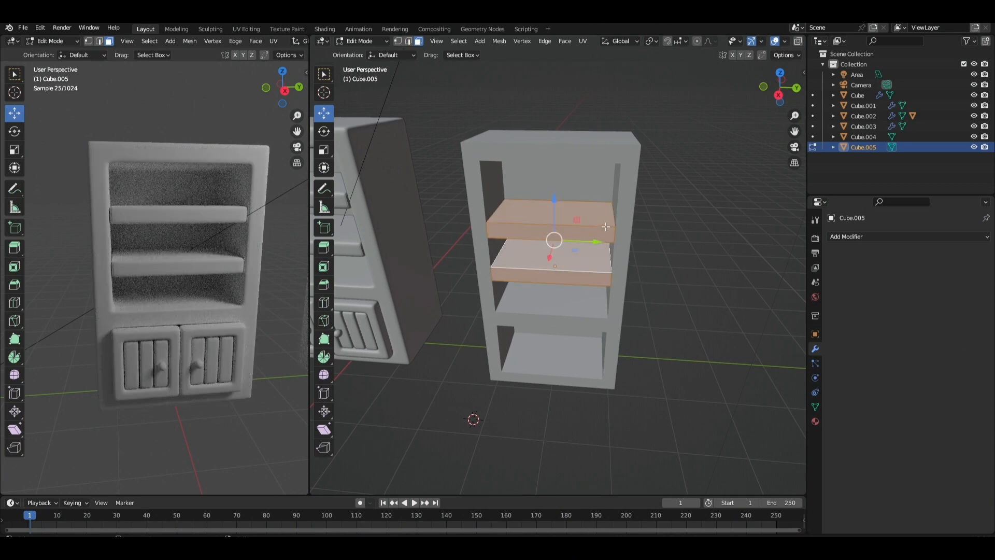
pyautogui.click(586, 221)
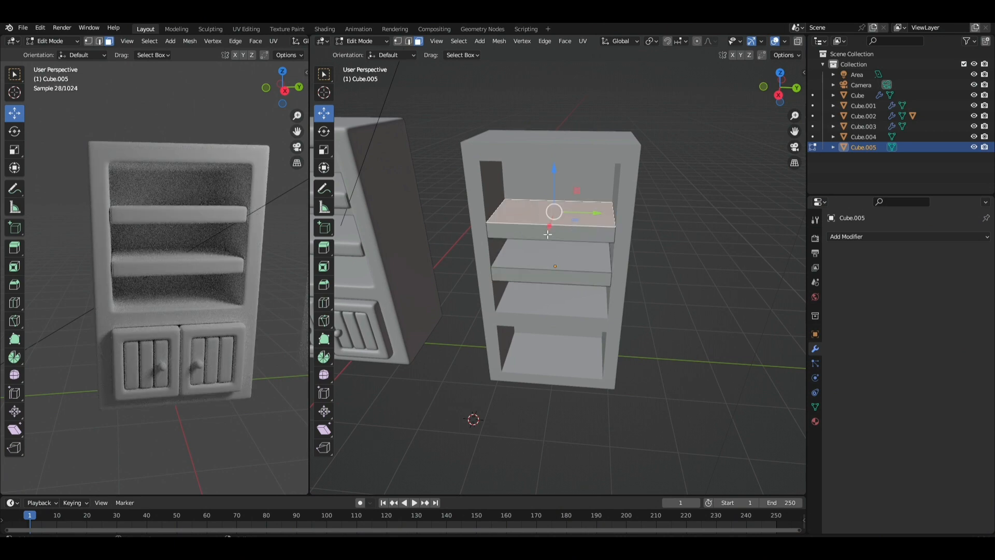
pyautogui.moveTo(578, 238); pyautogui.dragTo(605, 229, button='middle')
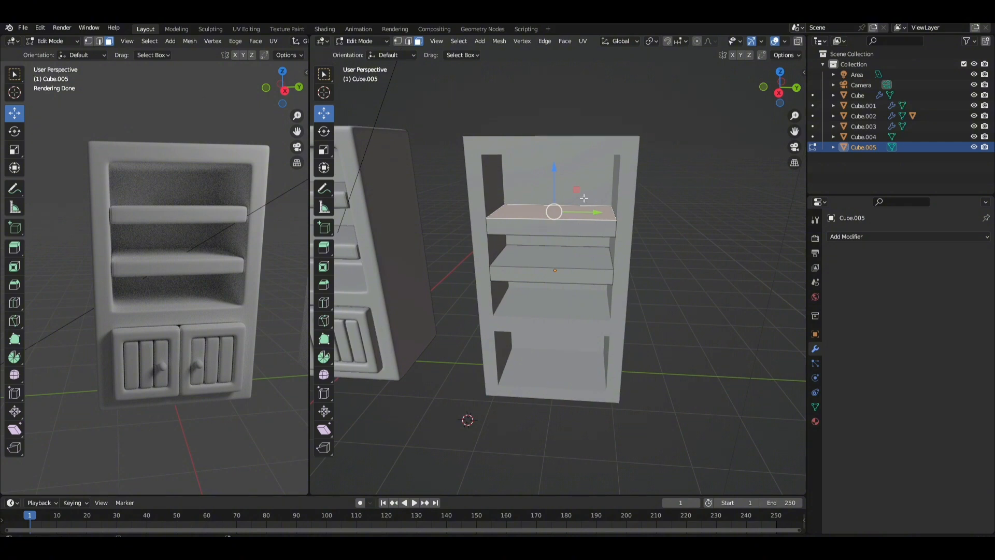
pyautogui.hotkey('ctrl', 'l')
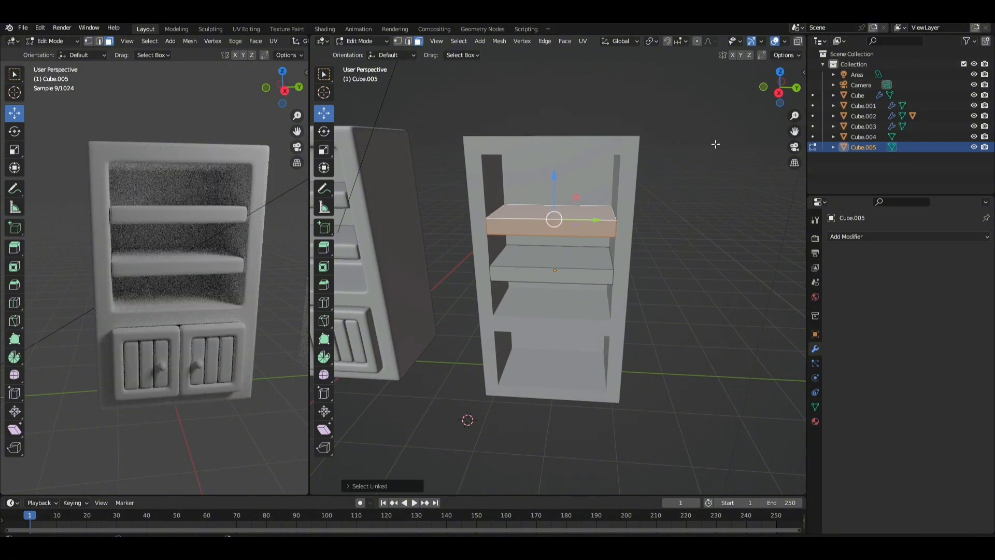
pyautogui.click(779, 91)
pyautogui.moveTo(589, 179); pyautogui.dragTo(646, 187, button='middle')
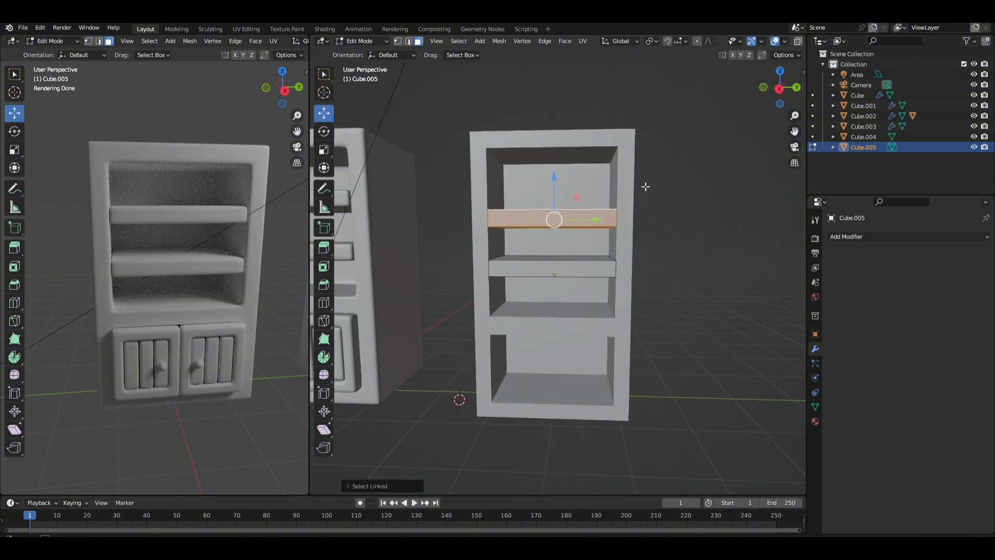
pyautogui.moveTo(553, 182); pyautogui.dragTo(554, 173)
pyautogui.click(780, 89)
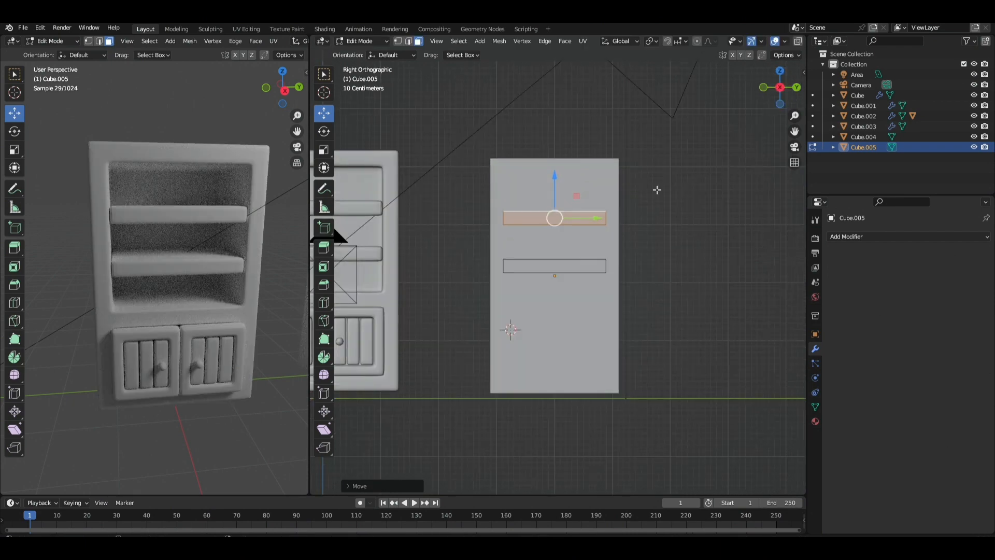
# Deselect the upper shelf's geometry and return to Object Mode.
pyautogui.moveTo(657, 190); pyautogui.dragTo(657, 194, button='middle')
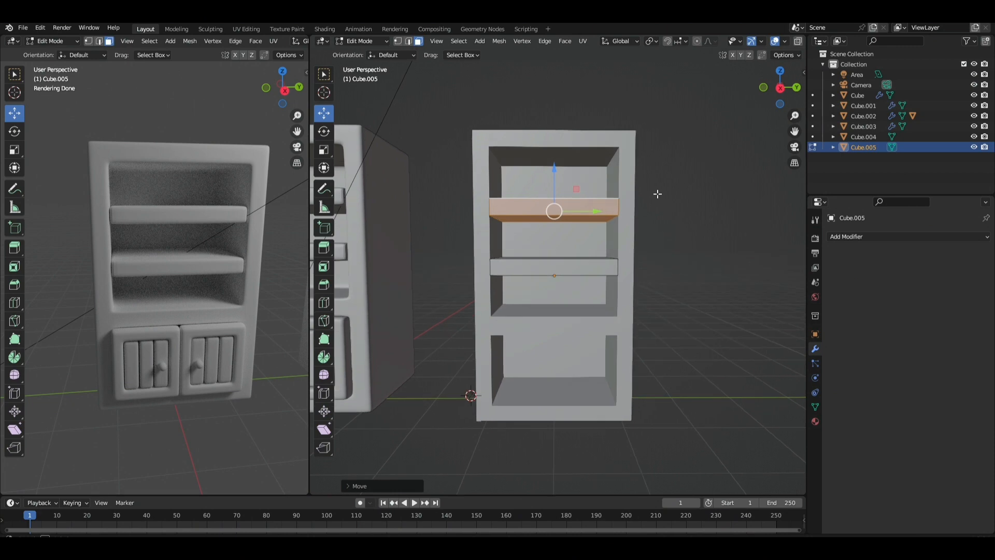
pyautogui.click(657, 194)
pyautogui.scroll(-1, 674, 288)
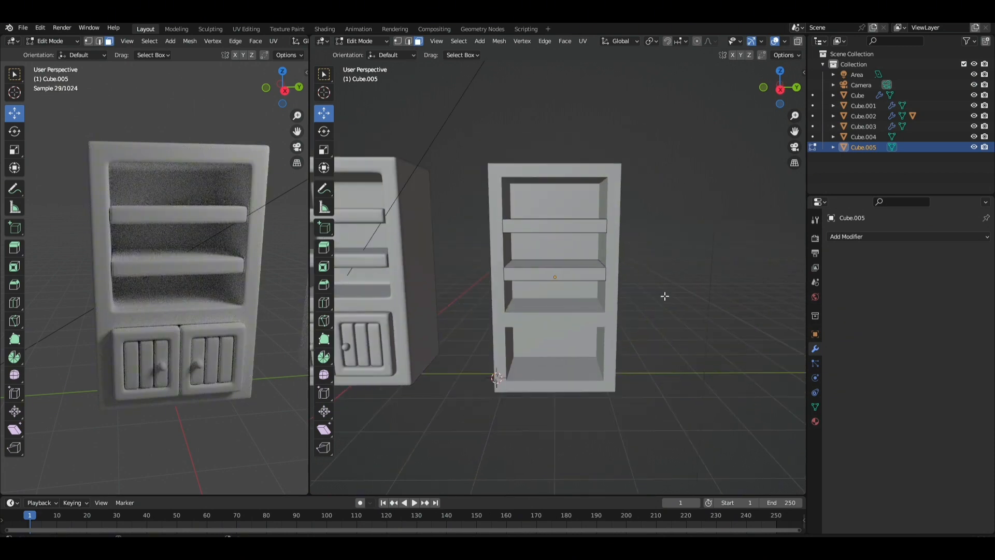
pyautogui.moveTo(666, 296); pyautogui.dragTo(663, 294, button='middle')
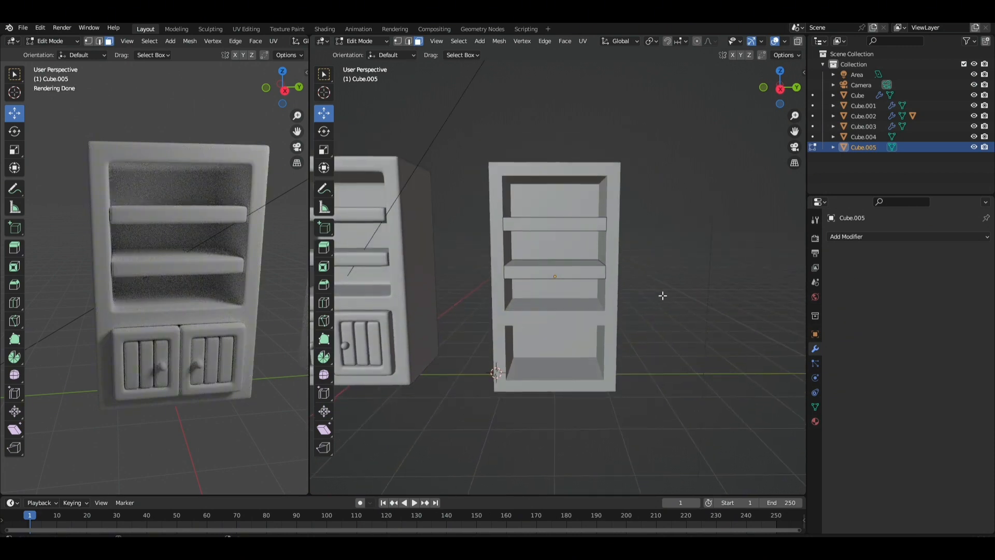
pyautogui.moveTo(551, 374); pyautogui.dragTo(555, 350, button='middle')
pyautogui.press('Tab')
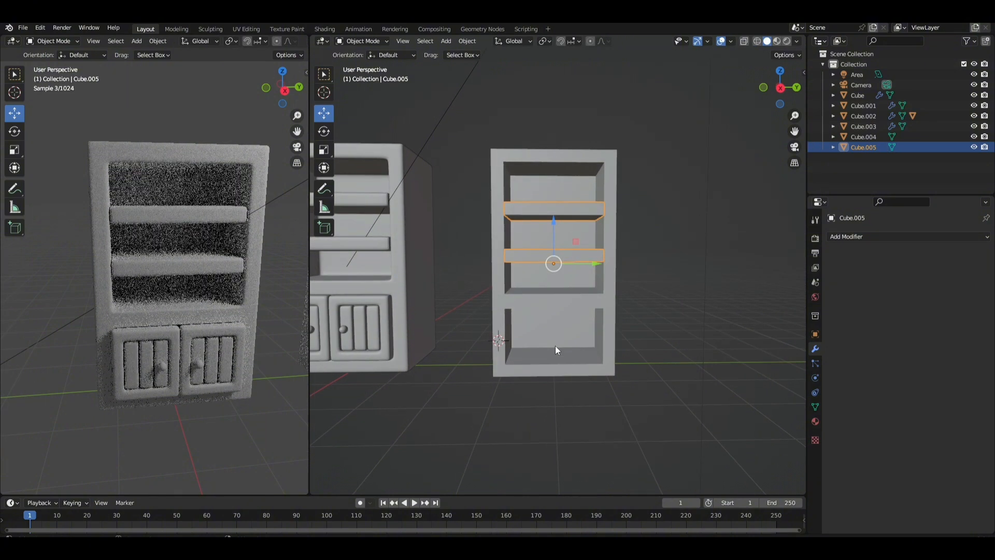
# Select the cabinet body and, in Edit Mode, duplicate the lower compartment's back face in place.
pyautogui.click(566, 333)
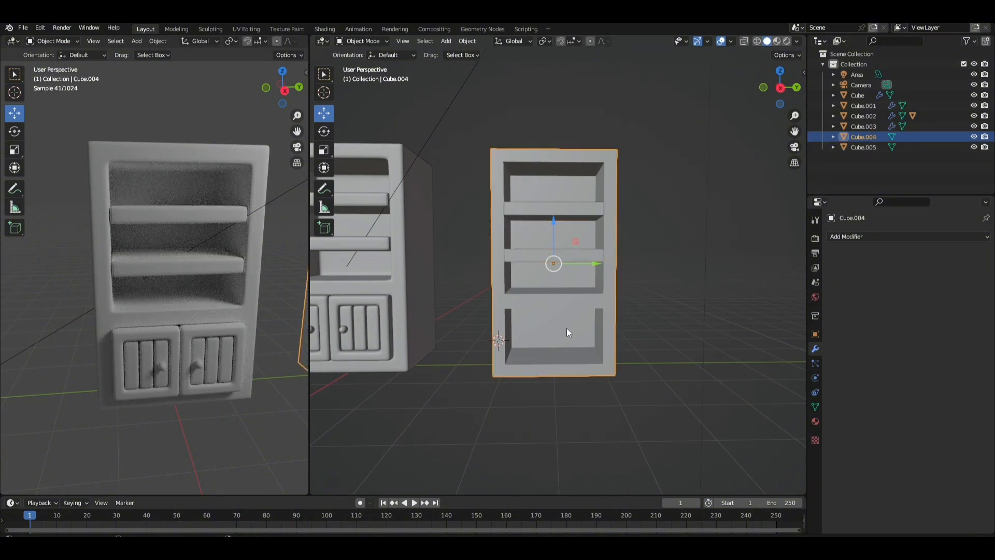
pyautogui.press('Tab')
pyautogui.click(568, 336)
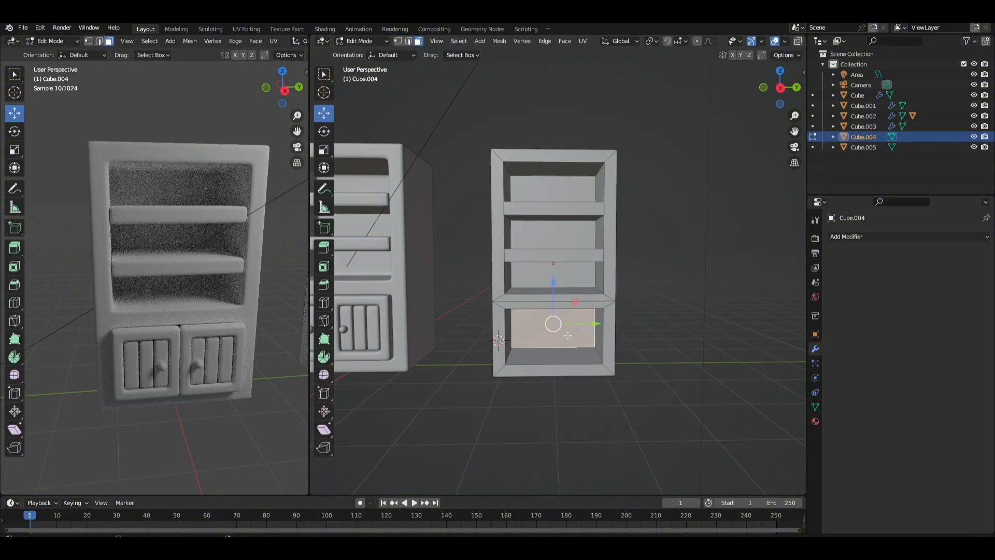
pyautogui.hotkey('shift', 'd')
pyautogui.rightClick(631, 276)
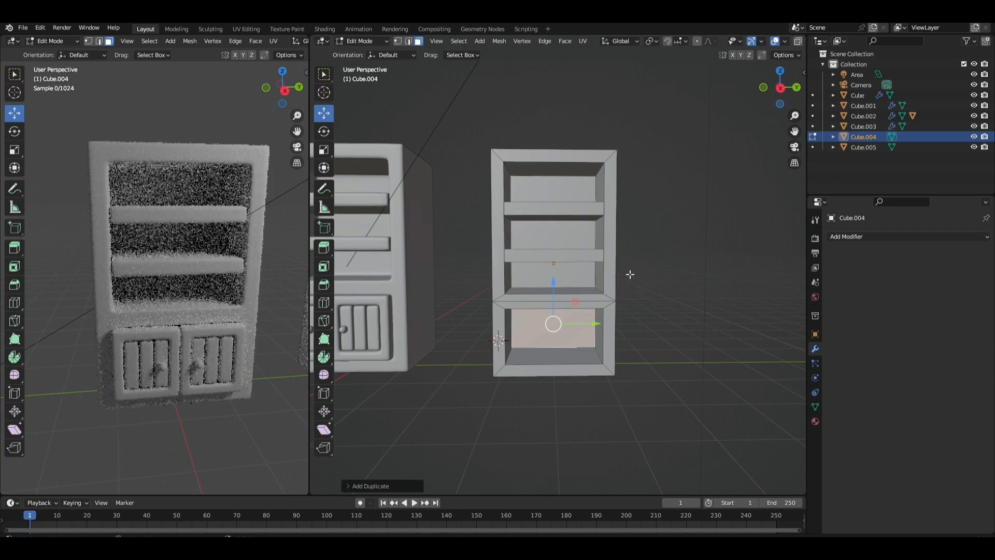
# With X-ray on, move the duplicated face along X to just inside the cabinet's front opening, and turn X-ray off.
pyautogui.click(797, 88)
pyautogui.scroll(6, 508, 371)
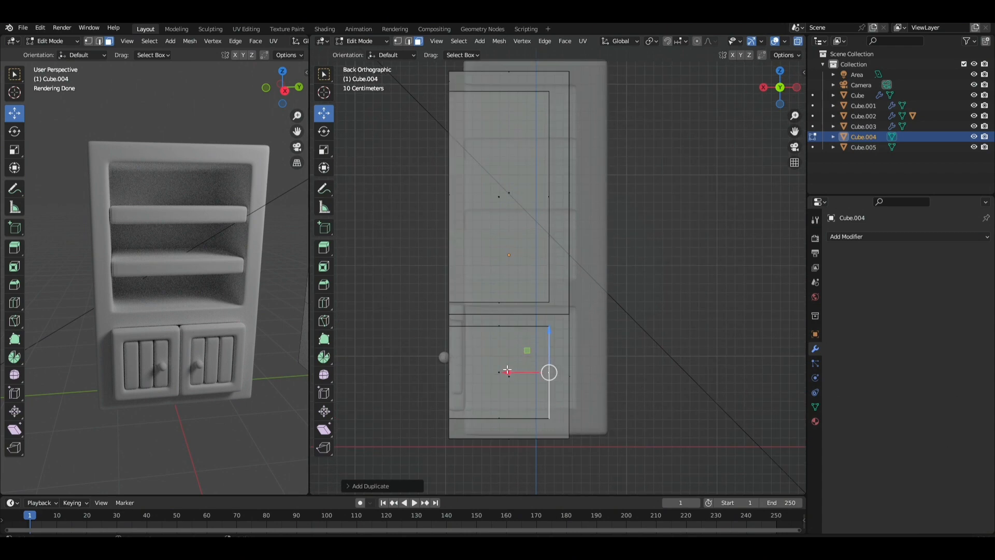
pyautogui.moveTo(508, 371); pyautogui.dragTo(408, 377)
pyautogui.click(798, 41)
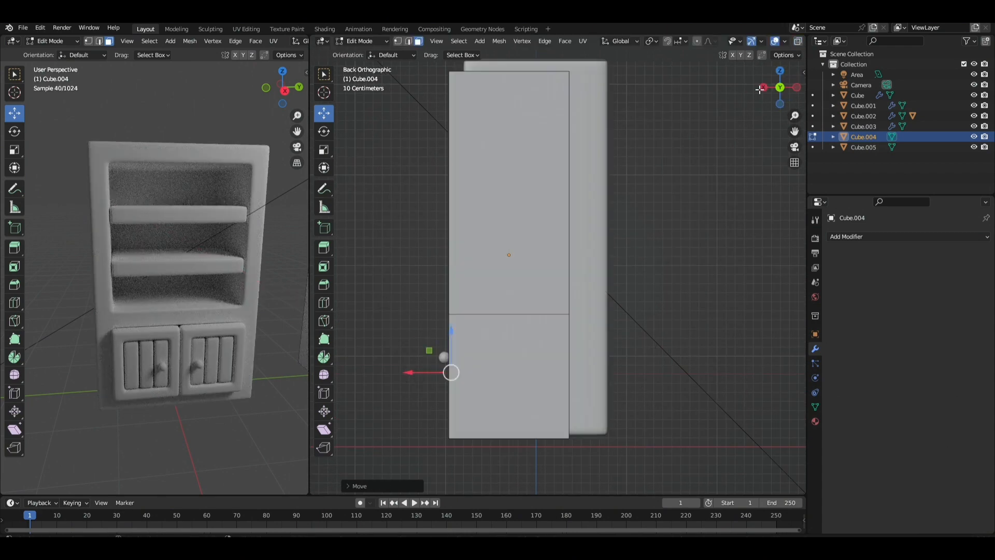
pyautogui.click(764, 88)
pyautogui.scroll(-2, 576, 336)
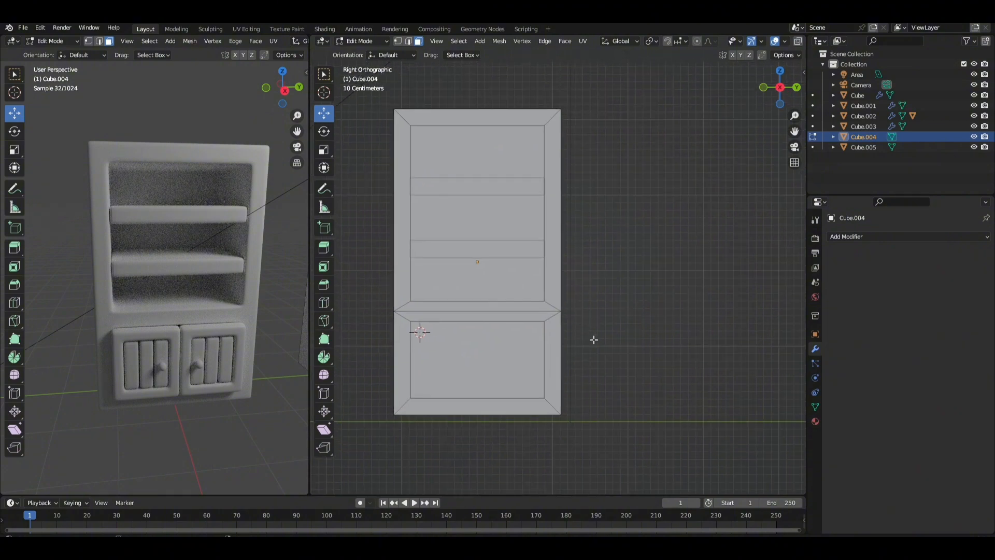
# Extrude the moved face outward about 0.17 m to form a thick door panel, and return to Object Mode.
pyautogui.moveTo(593, 340); pyautogui.dragTo(561, 359, button='middle')
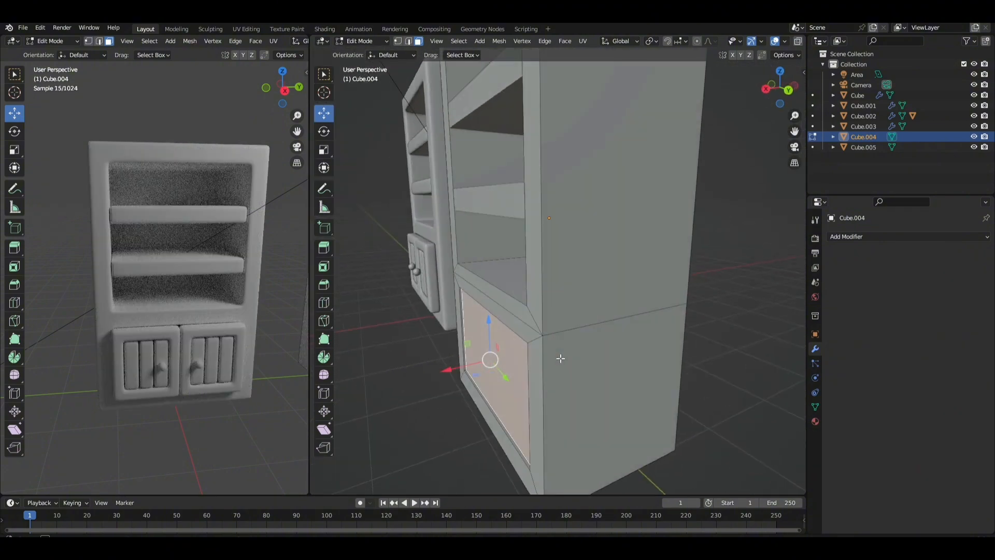
pyautogui.press('e')
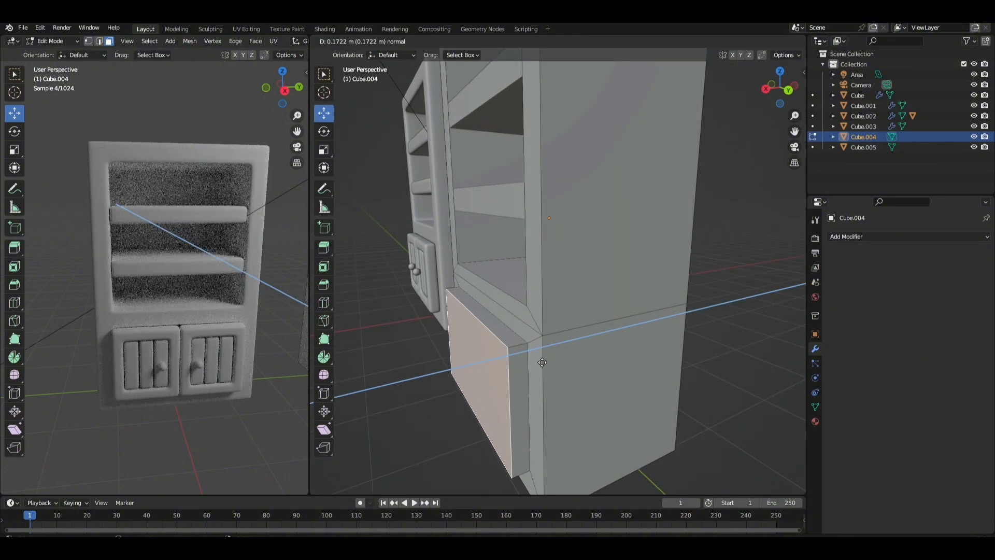
pyautogui.click(543, 363)
pyautogui.scroll(-3, 544, 362)
pyautogui.moveTo(544, 362); pyautogui.dragTo(595, 354, button='middle')
pyautogui.press('Tab')
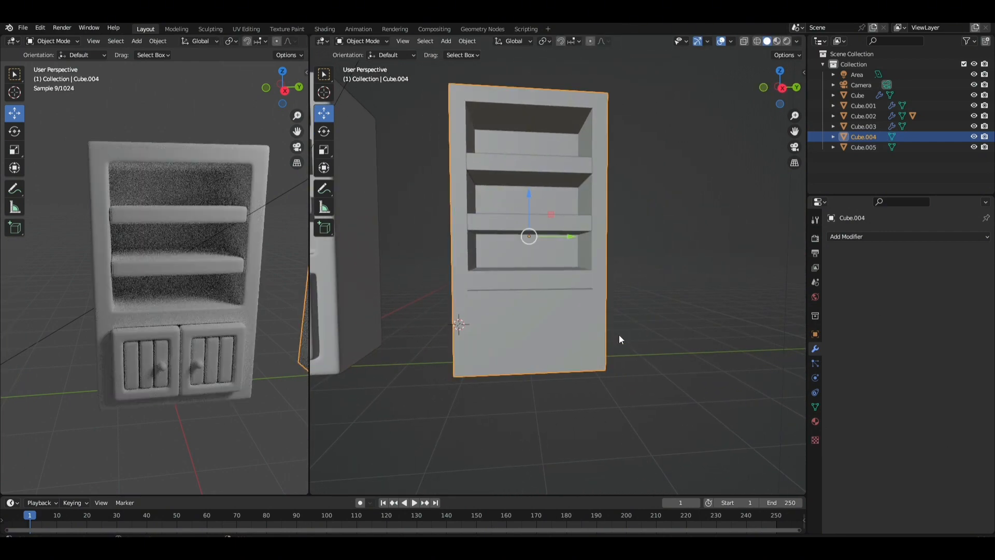
# In Edit Mode, select all linked geometry of the door panel and separate it into its own object.
pyautogui.press('Tab')
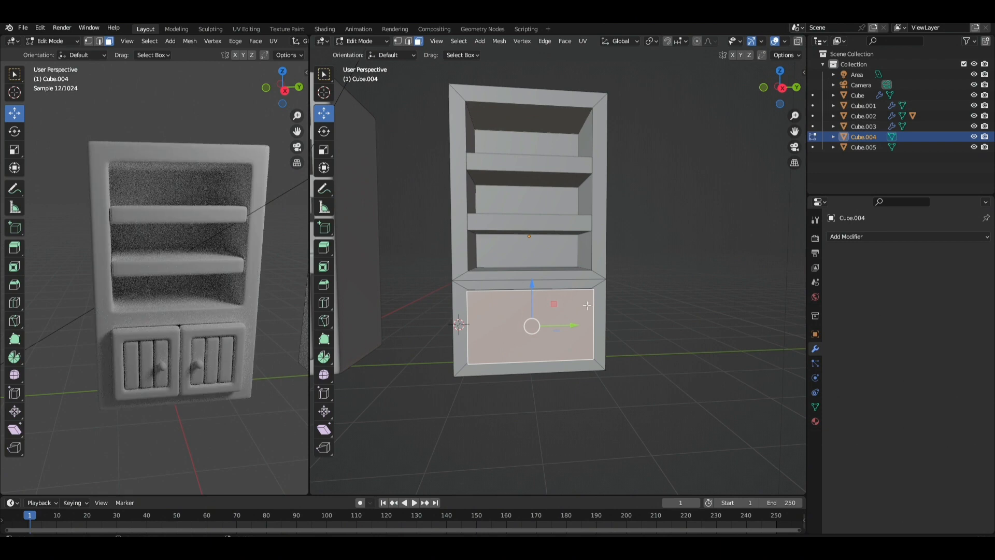
pyautogui.hotkey('ctrl', 'l')
pyautogui.moveTo(584, 315)
pyautogui.mouseDown(button='middle')
pyautogui.moveTo(581, 337)
pyautogui.moveTo(590, 311)
pyautogui.mouseUp(button='middle')
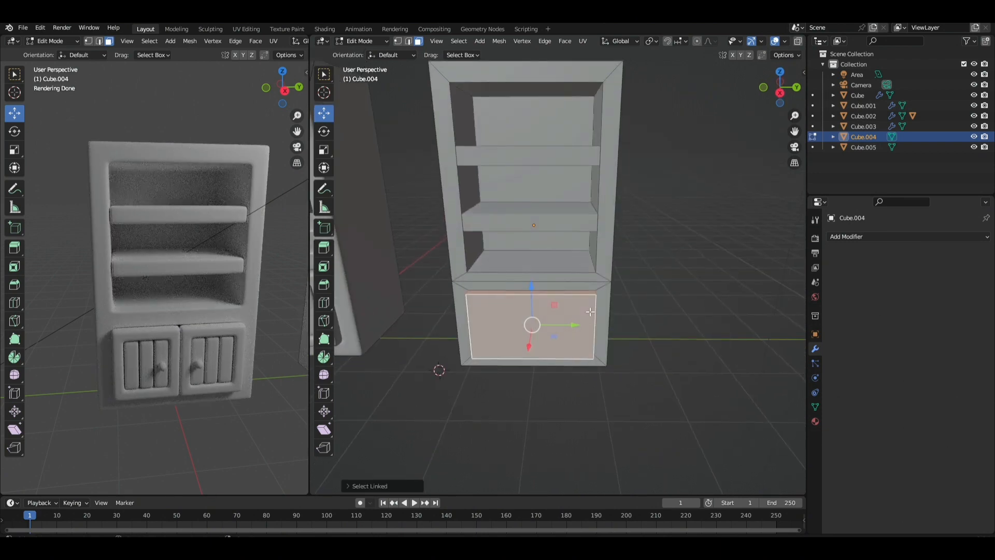
pyautogui.hotkey('ctrl', 'i')
pyautogui.hotkey('ctrl', 'i')
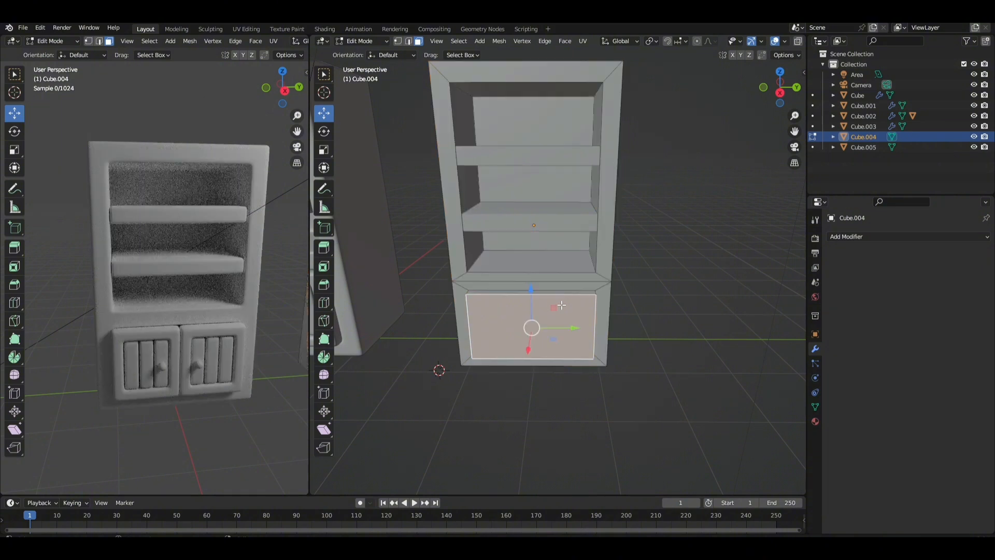
pyautogui.hotkey('ctrl', 'i')
pyautogui.click(589, 312)
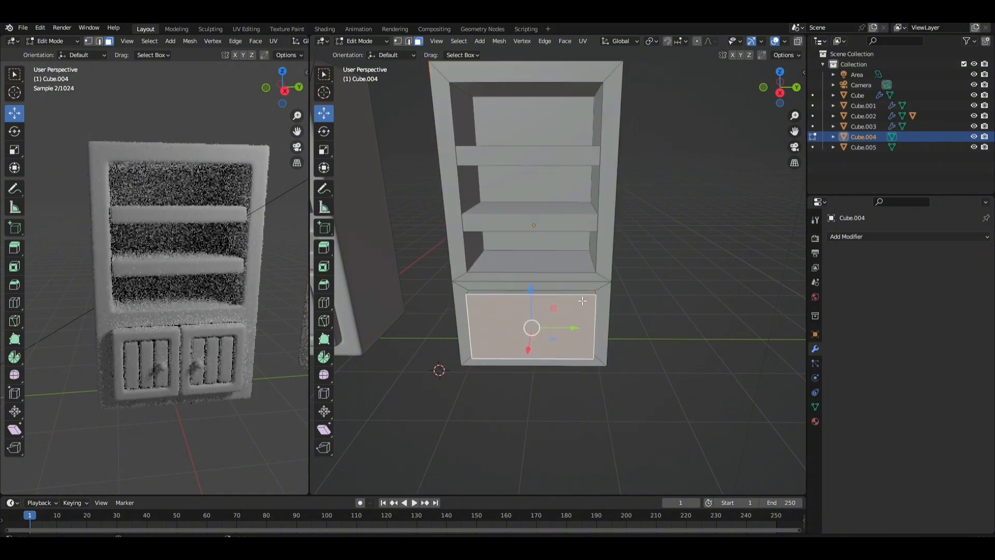
pyautogui.press('p')
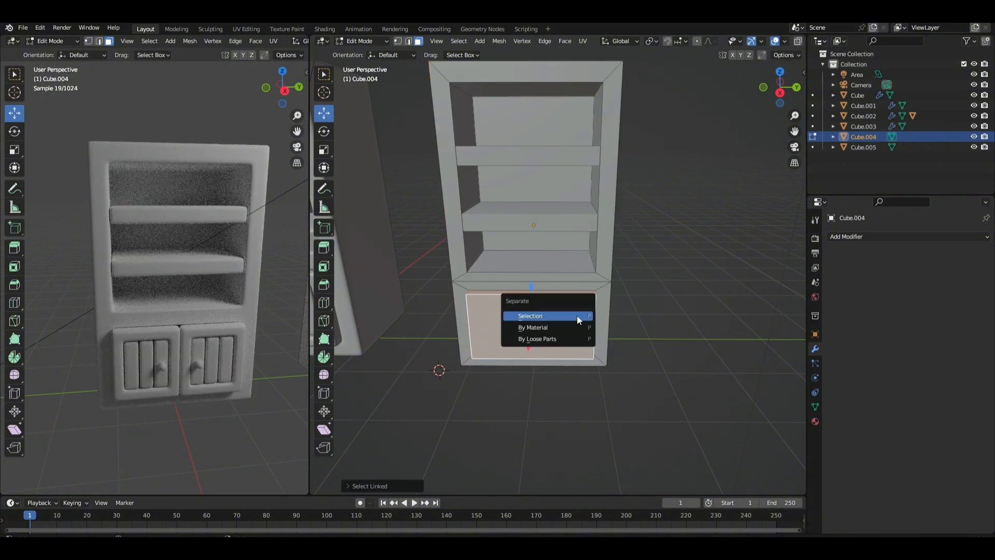
pyautogui.click(577, 316)
# Enter Edit Mode on the separated door panel and add one vertical loop cut through its exact centre.
pyautogui.press('Tab')
pyautogui.click(577, 316)
pyautogui.press('Tab')
pyautogui.moveTo(589, 297); pyautogui.dragTo(596, 274, button='middle')
pyautogui.hotkey('ctrl', 'r')
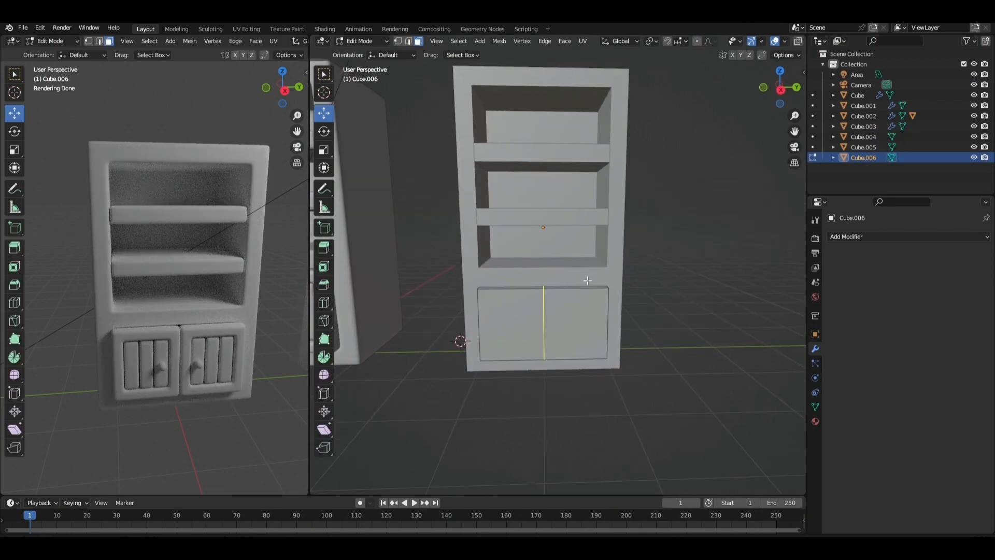
pyautogui.click(589, 281)
pyautogui.rightClick(588, 281)
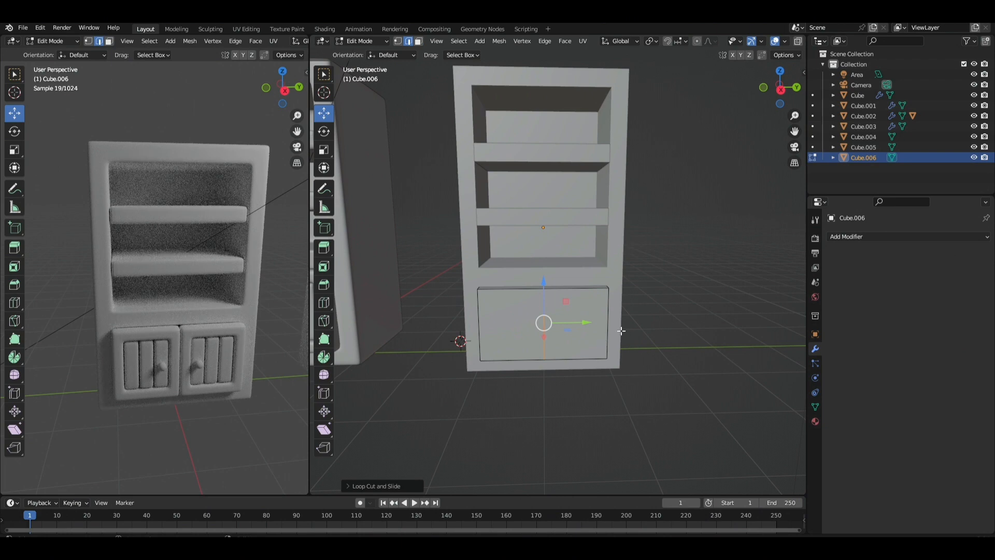
# Clear the selection and switch to vertex selection in the Right Orthographic view.
pyautogui.click(676, 298)
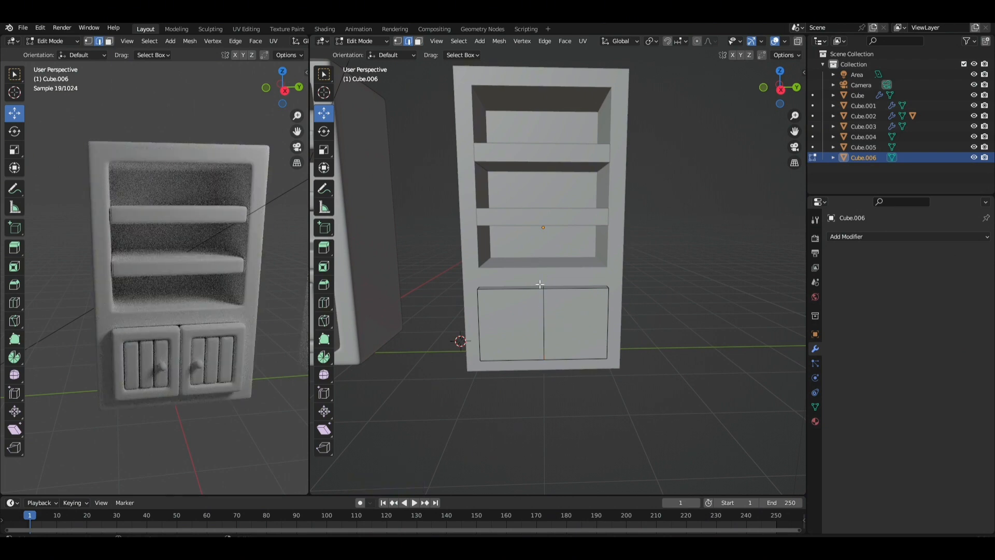
pyautogui.click(780, 89)
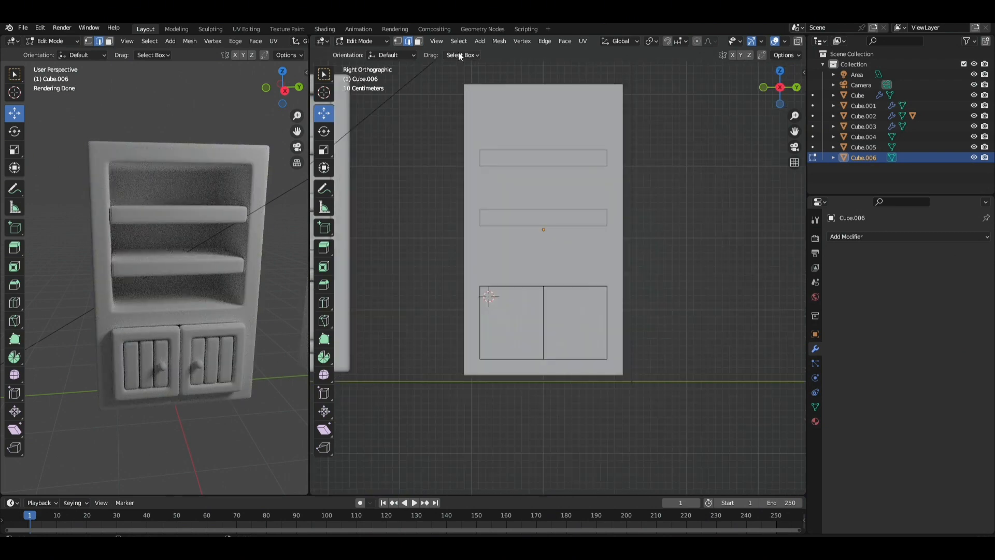
pyautogui.click(400, 42)
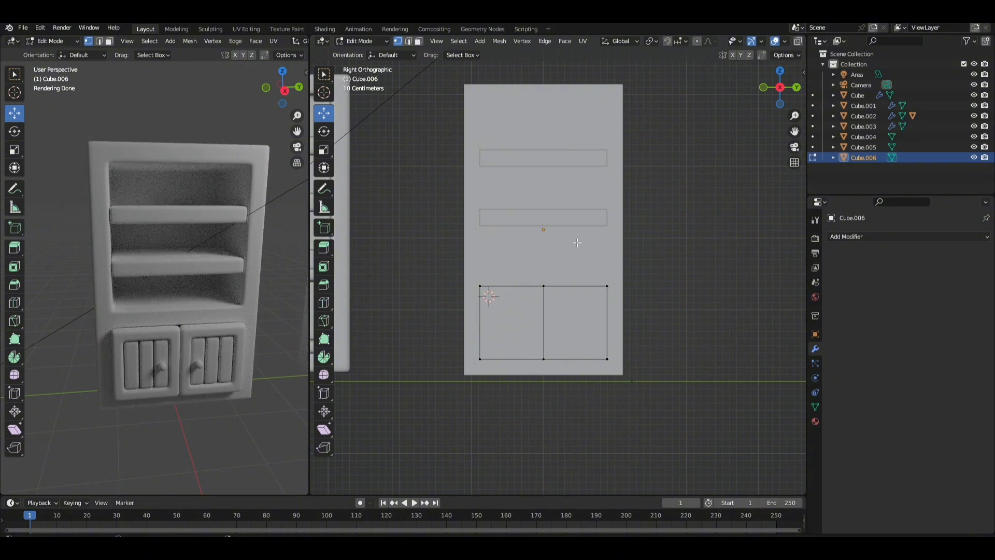
pyautogui.moveTo(561, 241); pyautogui.dragTo(667, 410)
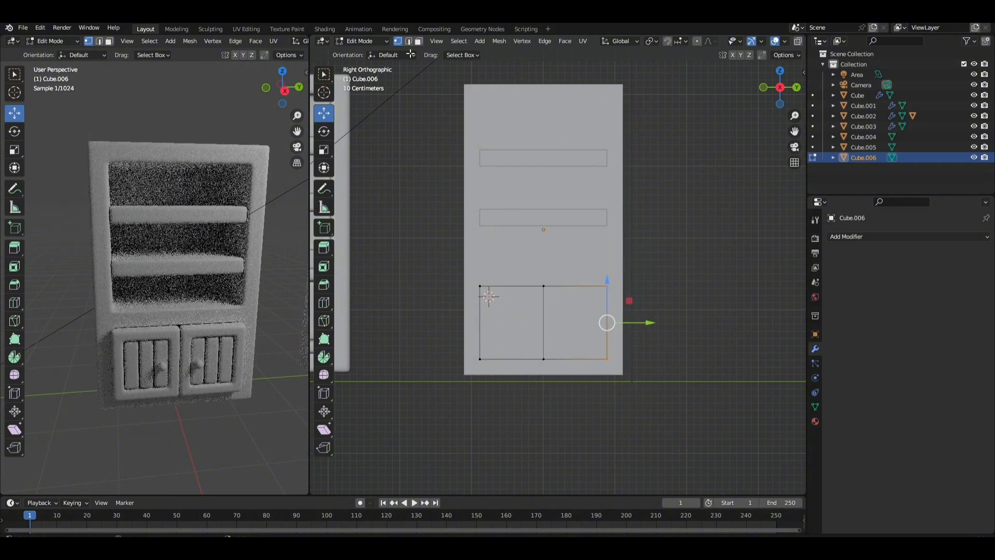
pyautogui.moveTo(550, 243); pyautogui.dragTo(658, 423)
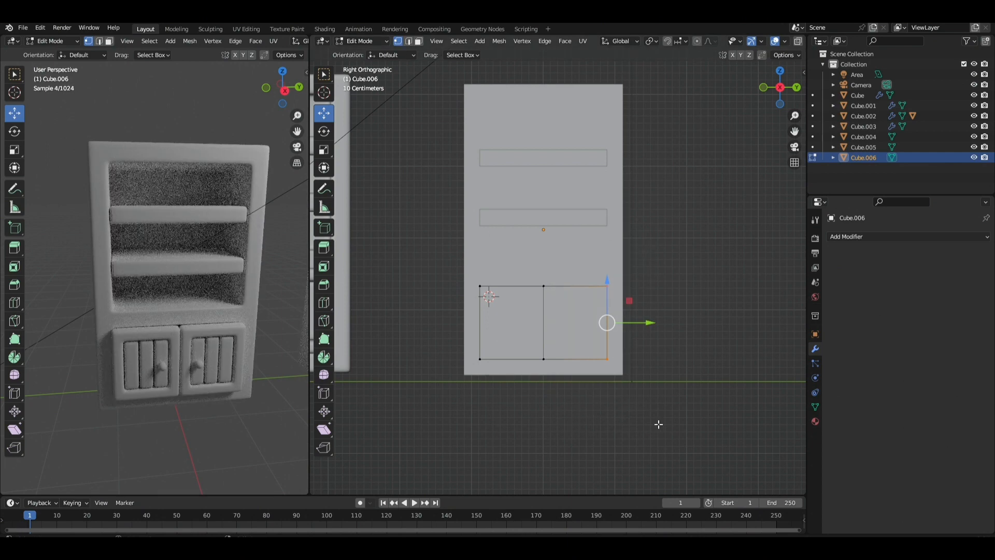
pyautogui.press('x')
pyautogui.click(640, 401)
pyautogui.hotkey('ctrl', 'z')
# With X-ray on, delete the outer vertices of the door panel's right half, keep the left half, and turn X-ray off.
pyautogui.click(799, 41)
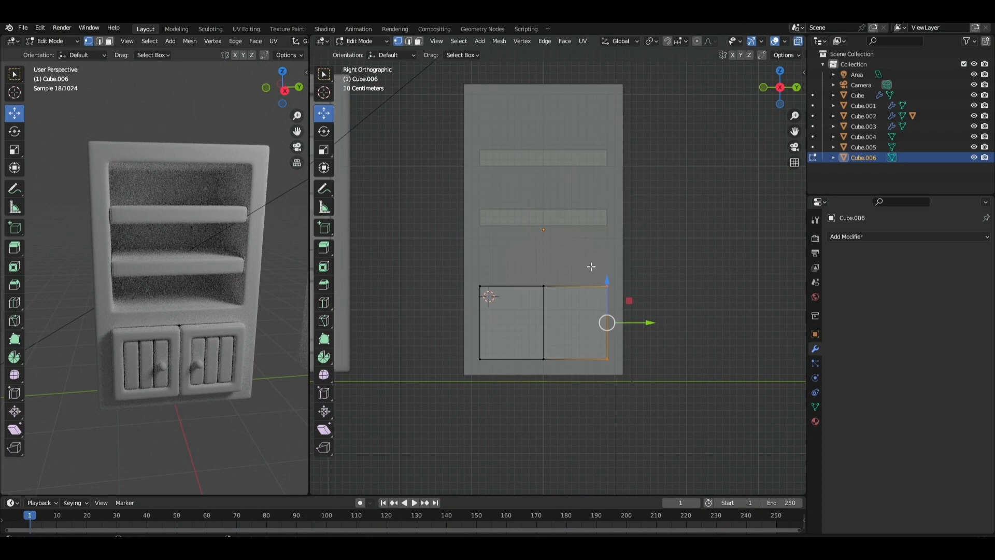
pyautogui.press('x')
pyautogui.click(663, 403)
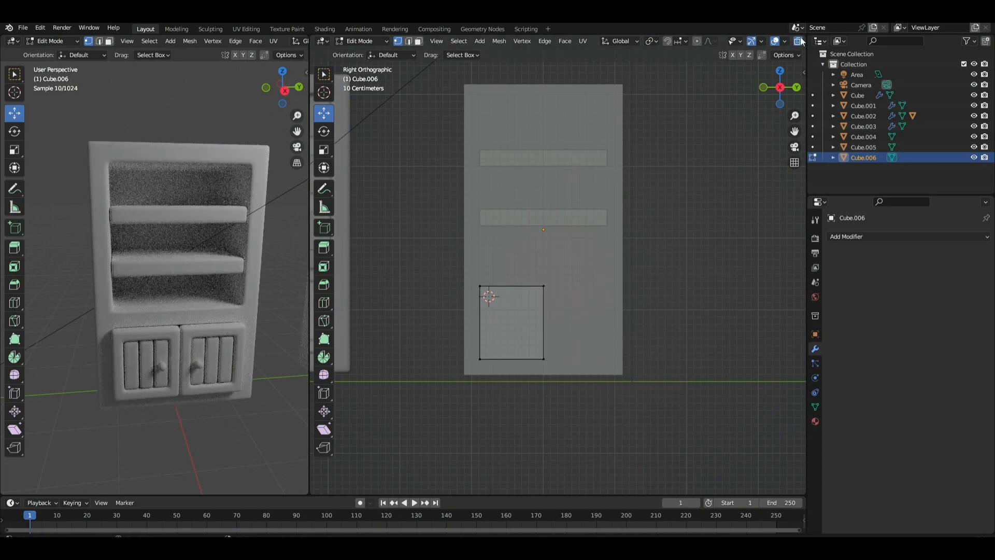
pyautogui.hotkey('alt', 'z')
# Add a Mirror modifier to the door on the Y axis only, with Cube.004 as mirror object, Clipping enabled and Merge disabled.
pyautogui.moveTo(722, 191); pyautogui.dragTo(717, 222, button='middle')
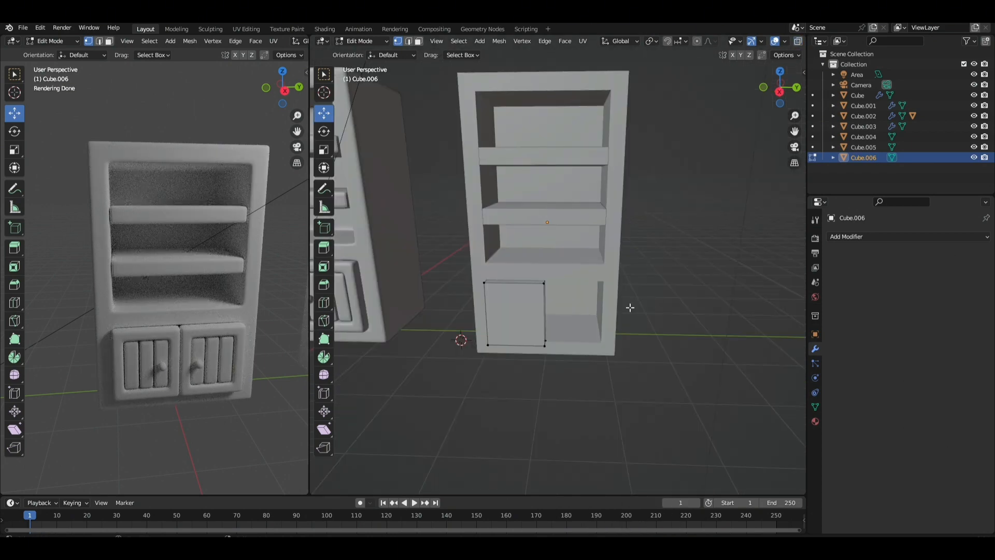
pyautogui.scroll(1, 788, 287)
pyautogui.click(849, 238)
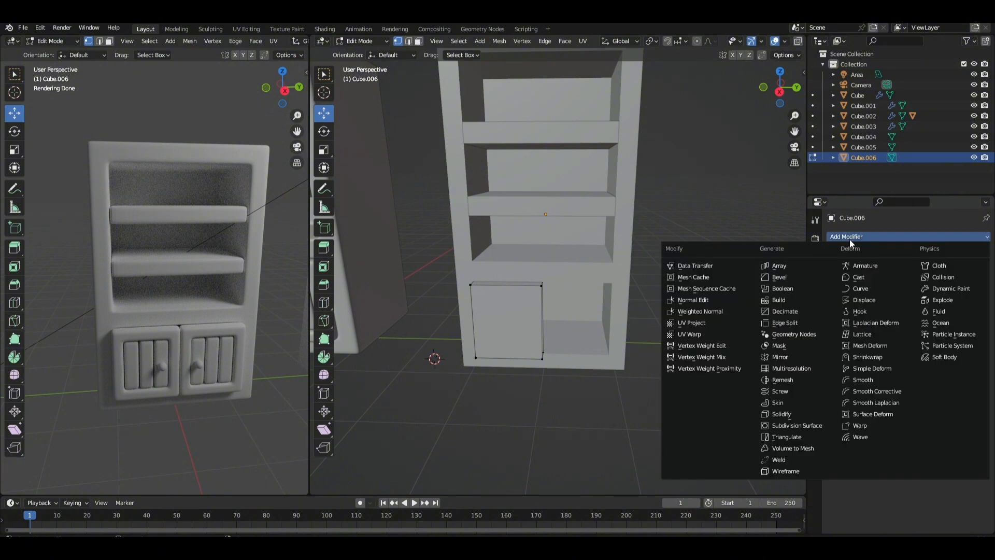
pyautogui.click(806, 362)
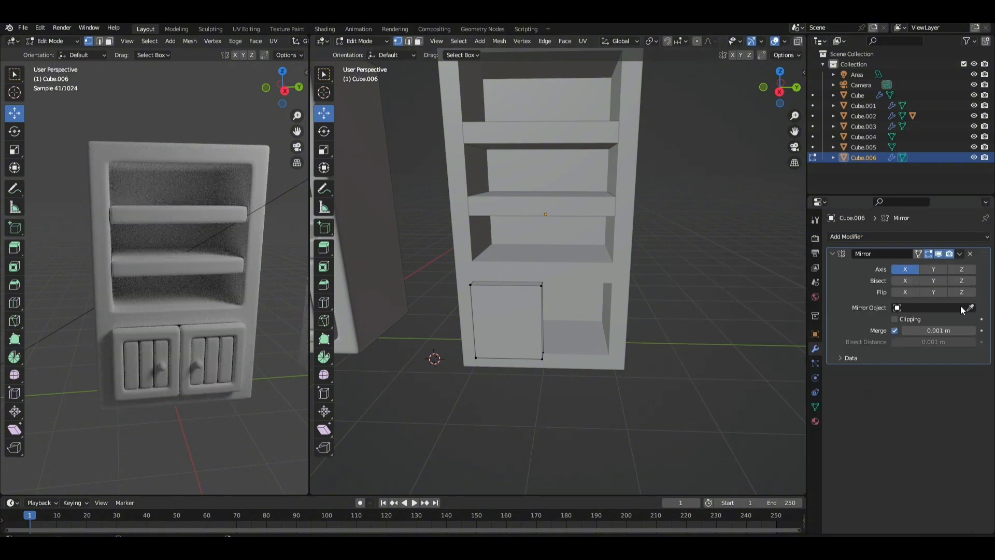
pyautogui.click(933, 269)
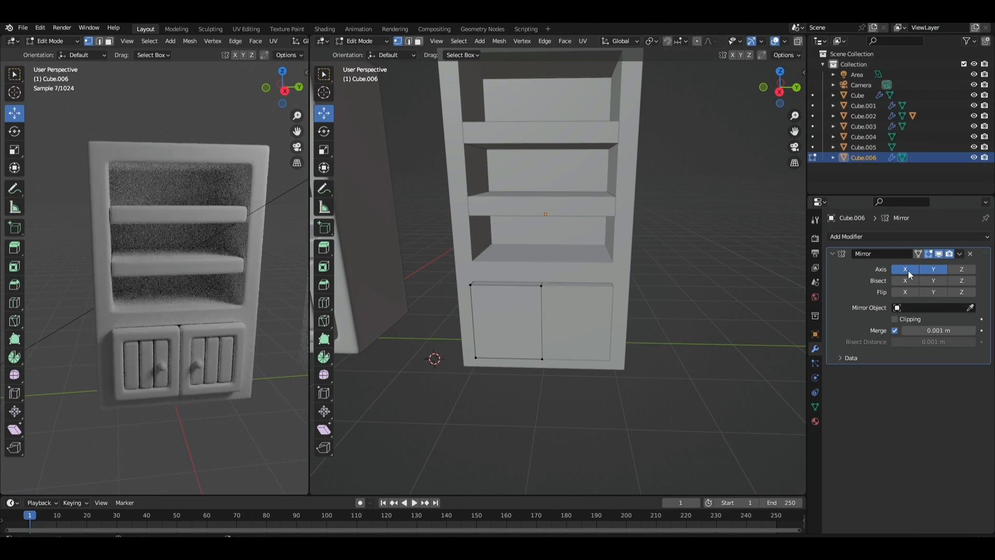
pyautogui.click(971, 308)
pyautogui.click(579, 271)
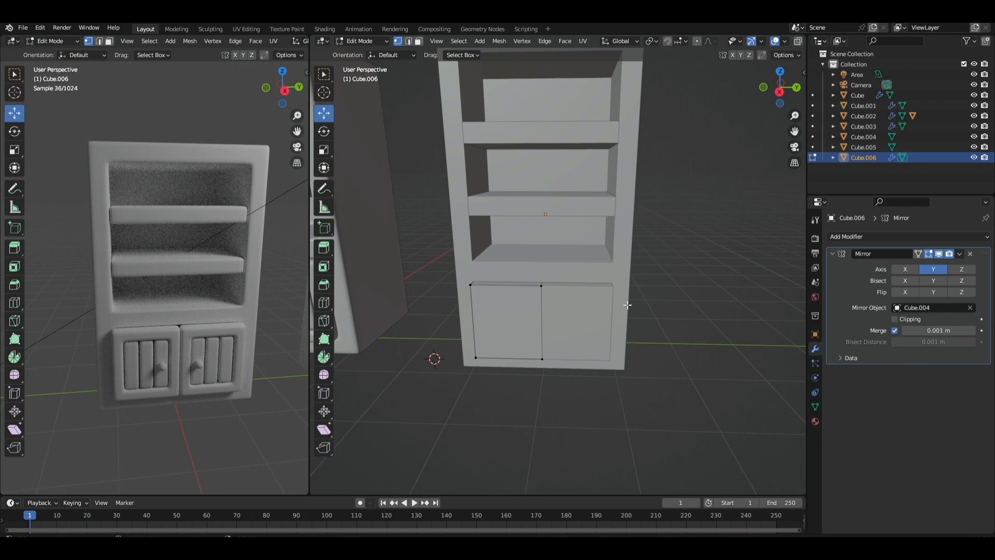
pyautogui.click(895, 330)
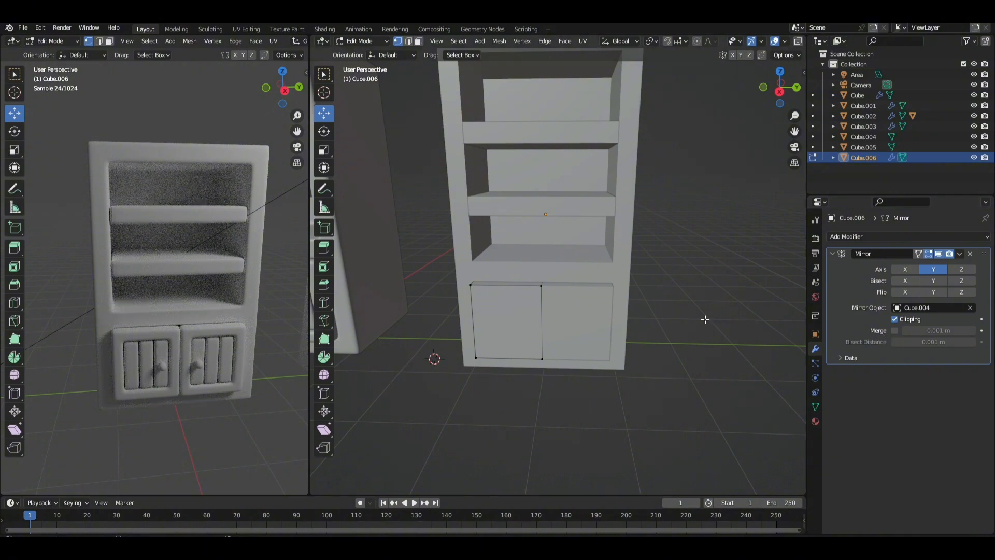
# Select the whole left door and move it slightly outward along negative Y, away from the cabinet's centre.
pyautogui.press('a')
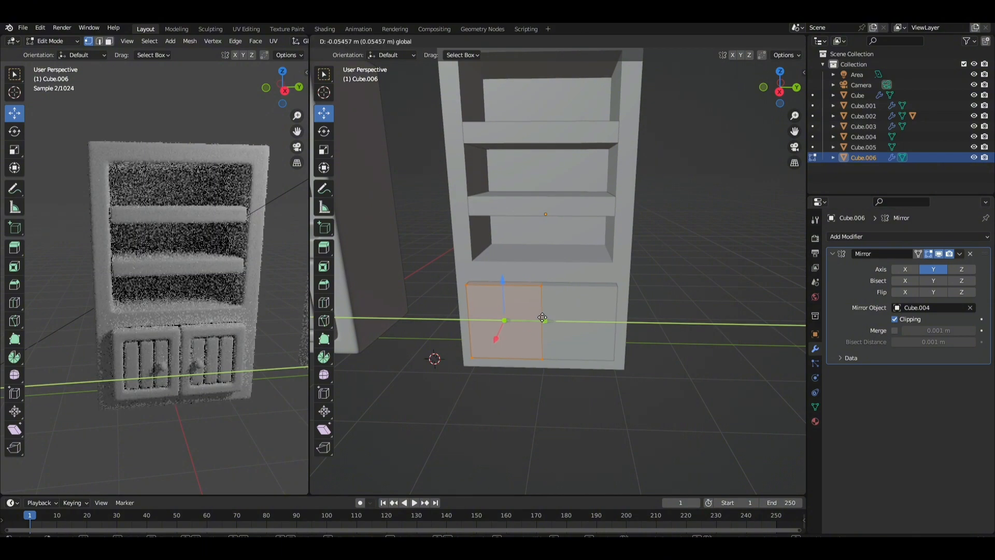
pyautogui.moveTo(547, 319)
pyautogui.mouseDown()
pyautogui.moveTo(522, 318)
pyautogui.moveTo(542, 320)
pyautogui.mouseUp()
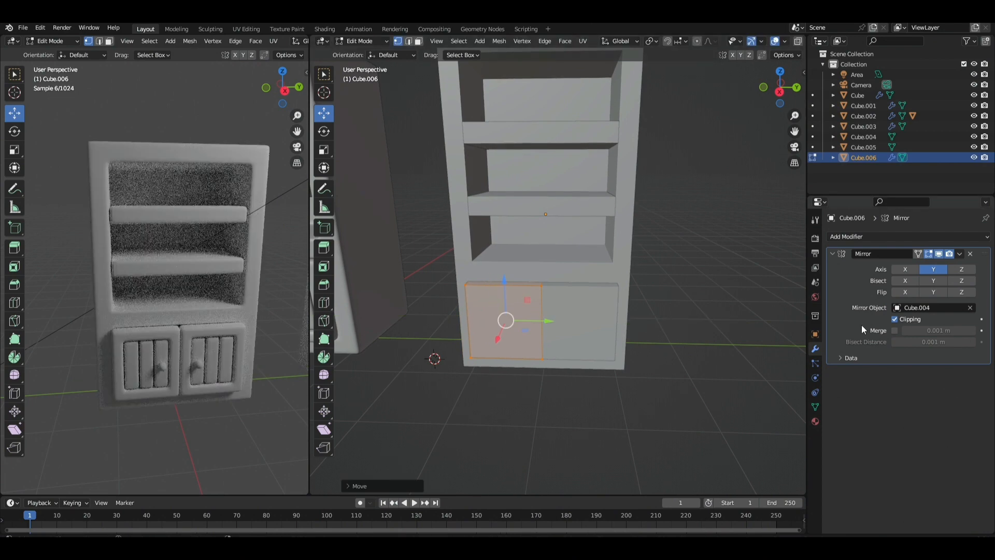
# Replace the door's Mirror modifier with a new one on Y, with Merge disabled and Clipping enabled, and nudge the door along negative Y.
pyautogui.click(971, 256)
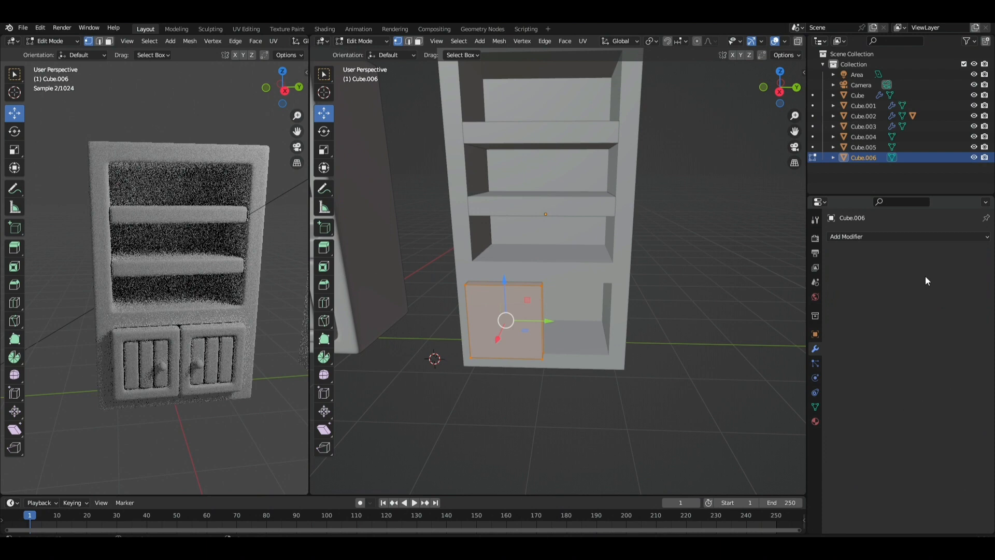
pyautogui.click(857, 237)
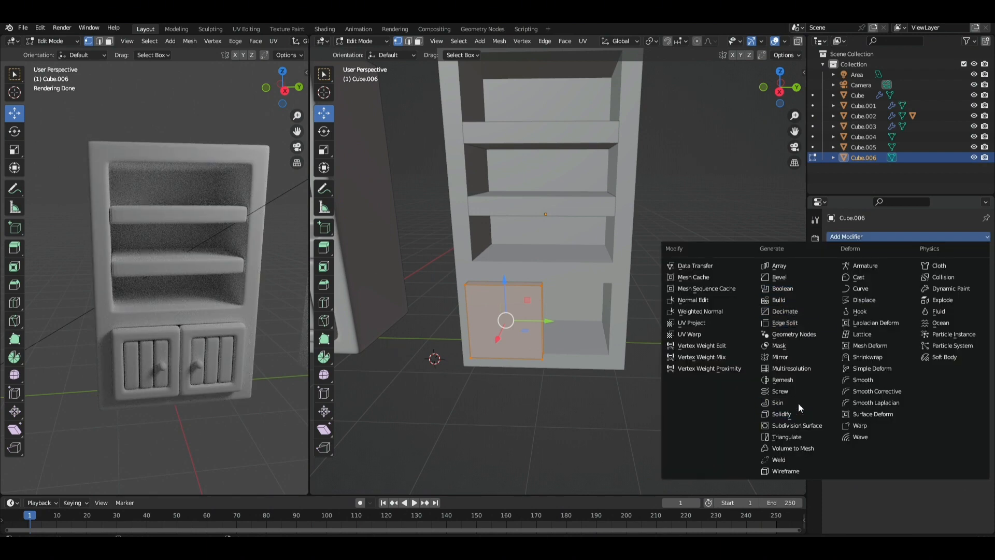
pyautogui.click(800, 356)
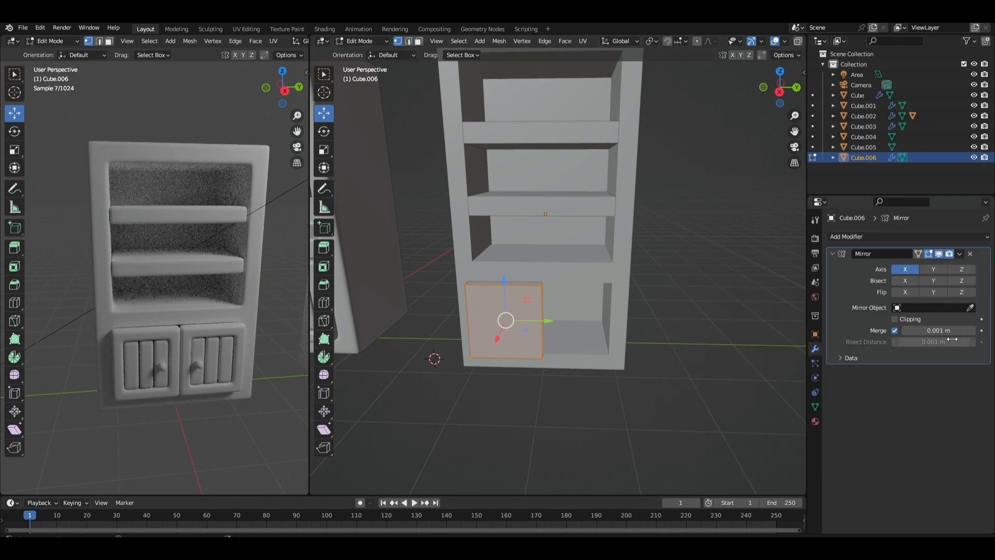
pyautogui.click(894, 331)
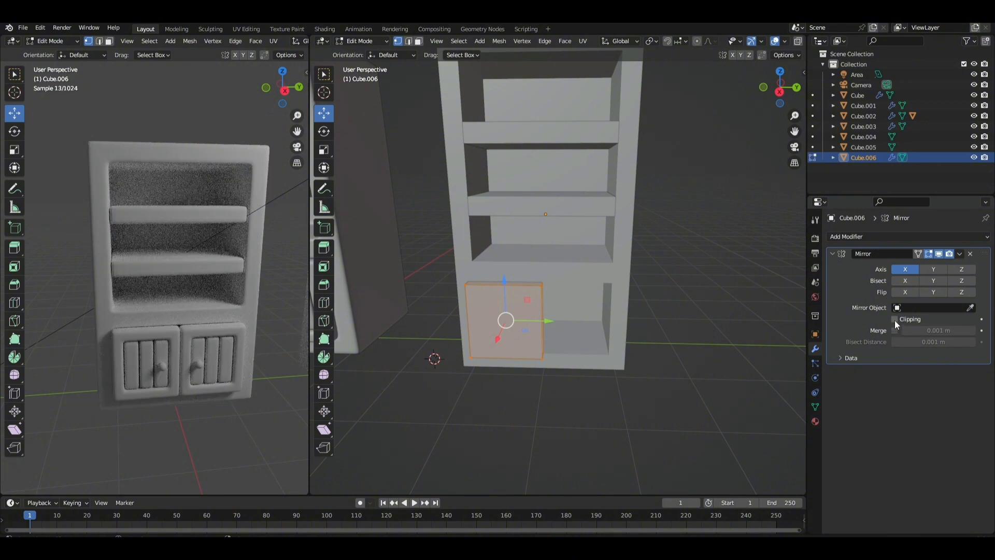
pyautogui.click(895, 319)
pyautogui.click(933, 270)
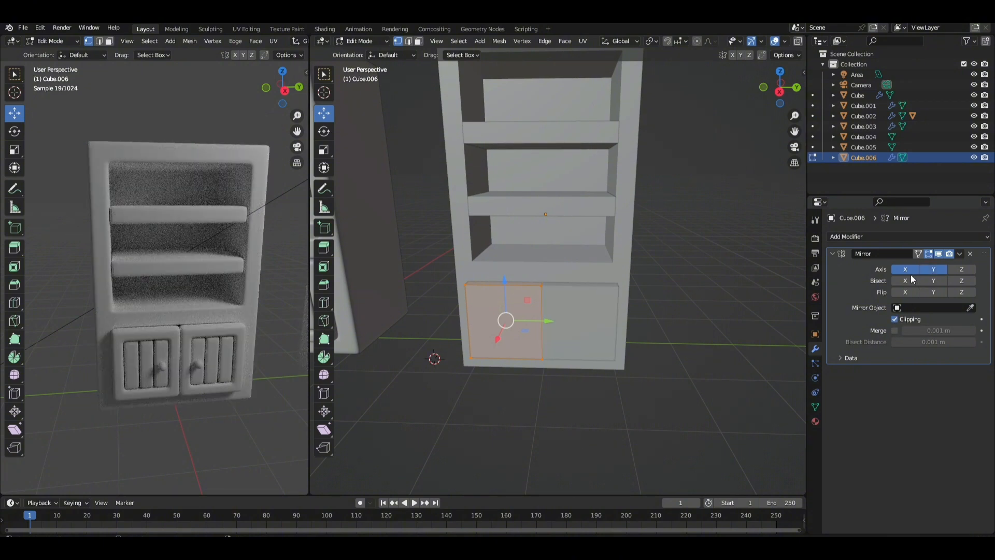
pyautogui.moveTo(542, 322)
pyautogui.mouseDown()
pyautogui.moveTo(518, 321)
pyautogui.moveTo(538, 322)
pyautogui.mouseUp()
# Replace the door's Mirror modifier with a new one on the Y axis only, using Cube.004 as mirror object and default Clipping and Merge.
pyautogui.click(970, 254)
pyautogui.click(916, 236)
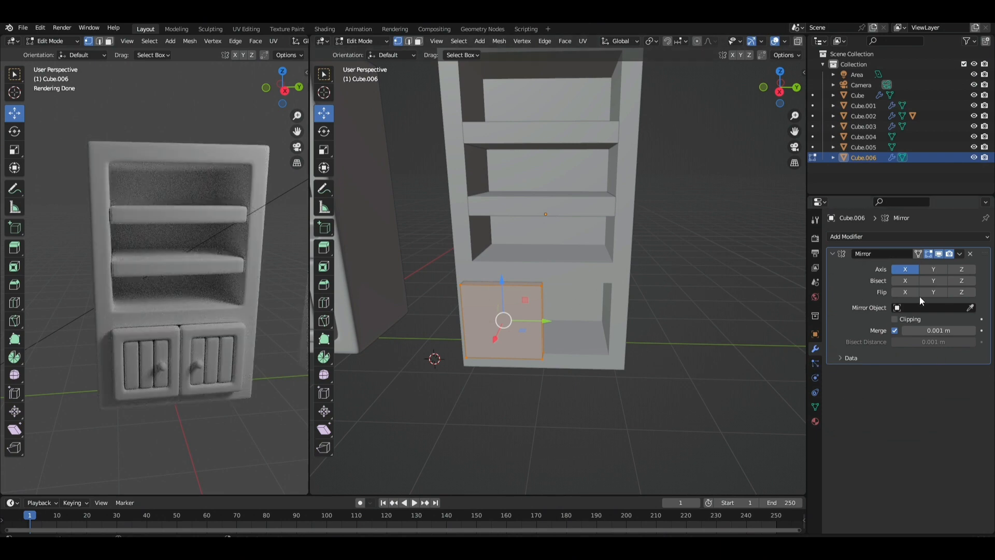
pyautogui.click(926, 269)
pyautogui.click(970, 308)
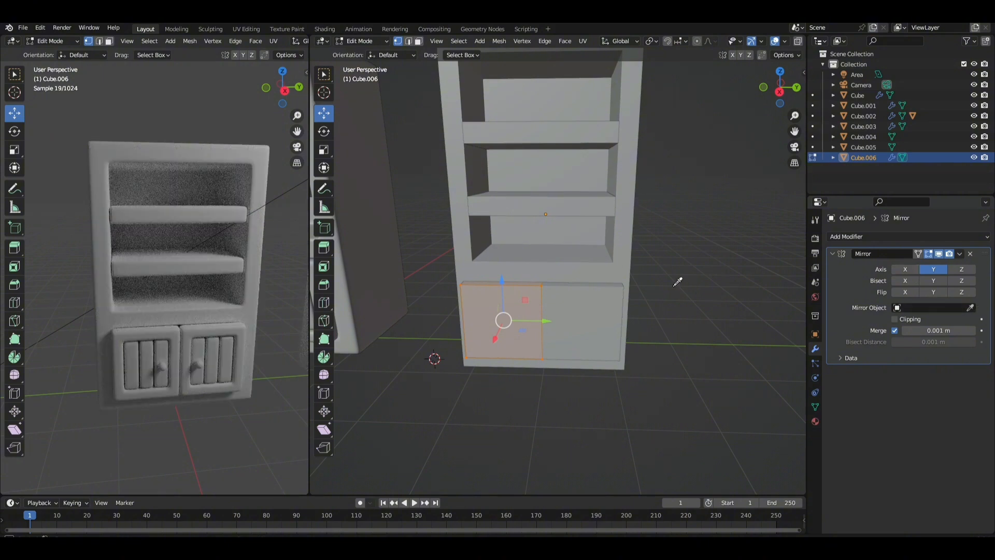
pyautogui.click(602, 262)
# Adjust the left door's position along Y to leave a narrow gap between the two doors.
pyautogui.moveTo(547, 321); pyautogui.dragTo(542, 321)
pyautogui.moveTo(542, 321)
pyautogui.mouseDown(button='middle')
pyautogui.moveTo(548, 308)
pyautogui.moveTo(548, 318)
pyautogui.mouseUp(button='middle')
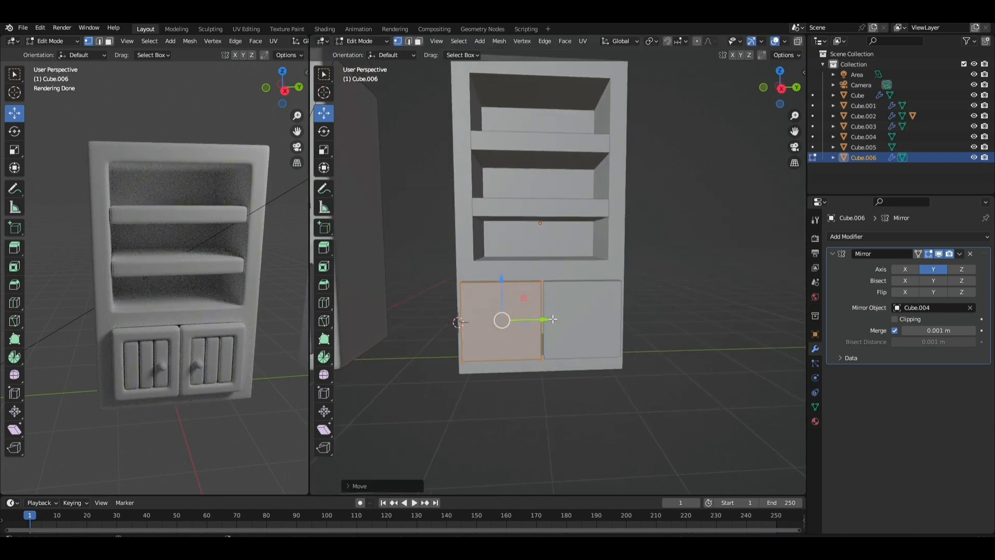
pyautogui.moveTo(548, 318); pyautogui.dragTo(550, 317)
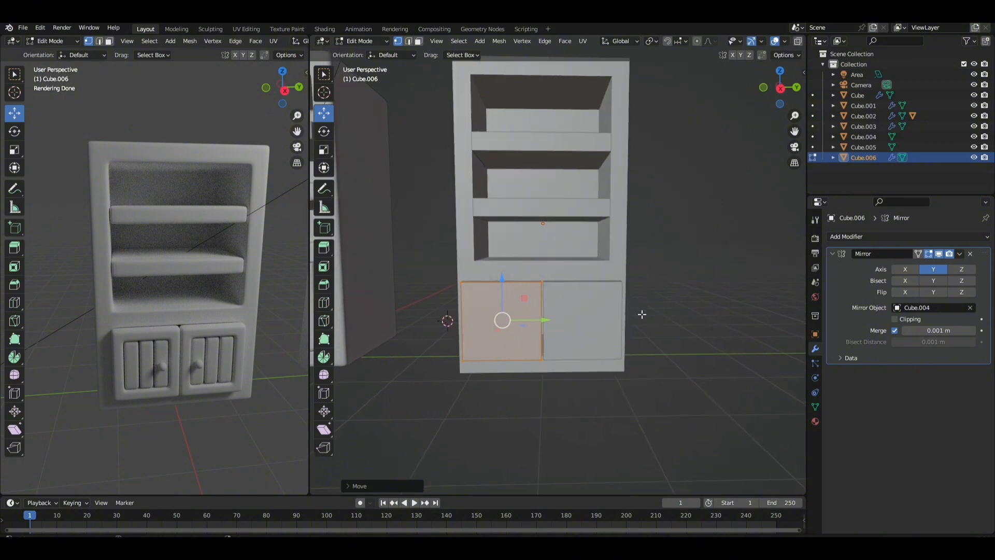
# In face selection, inset the left door's front face about 0.17 m and scale the inner face up slightly.
pyautogui.click(503, 326)
pyautogui.click(419, 41)
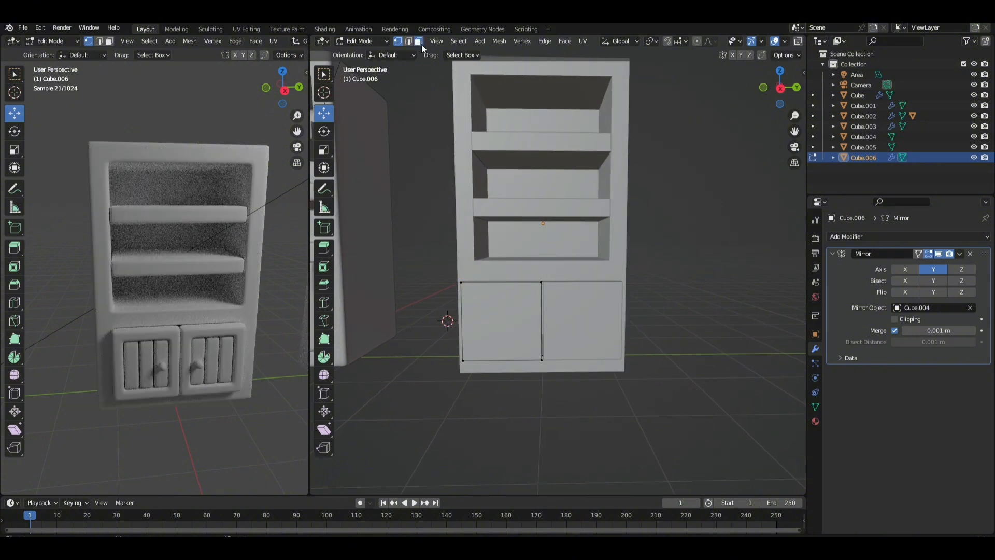
pyautogui.click(524, 337)
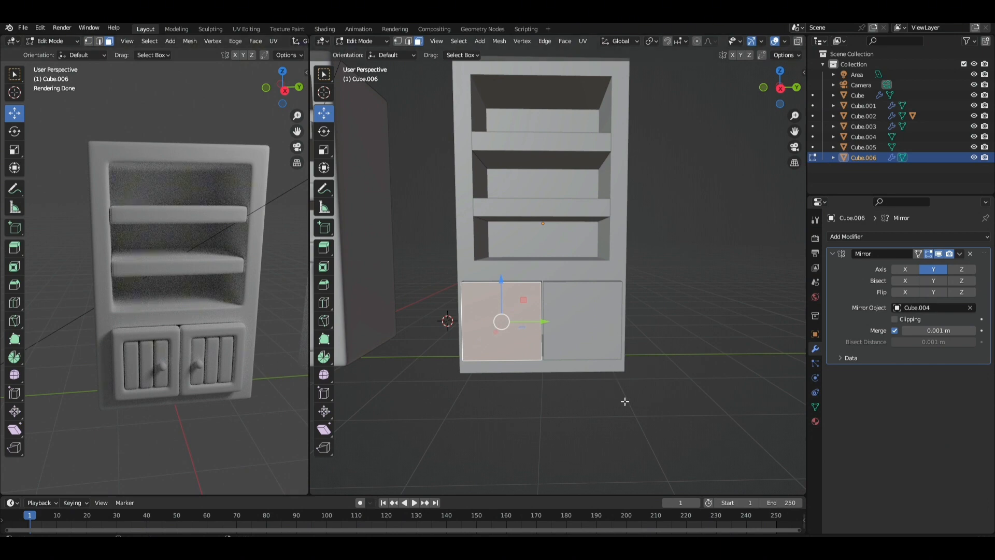
pyautogui.press('i')
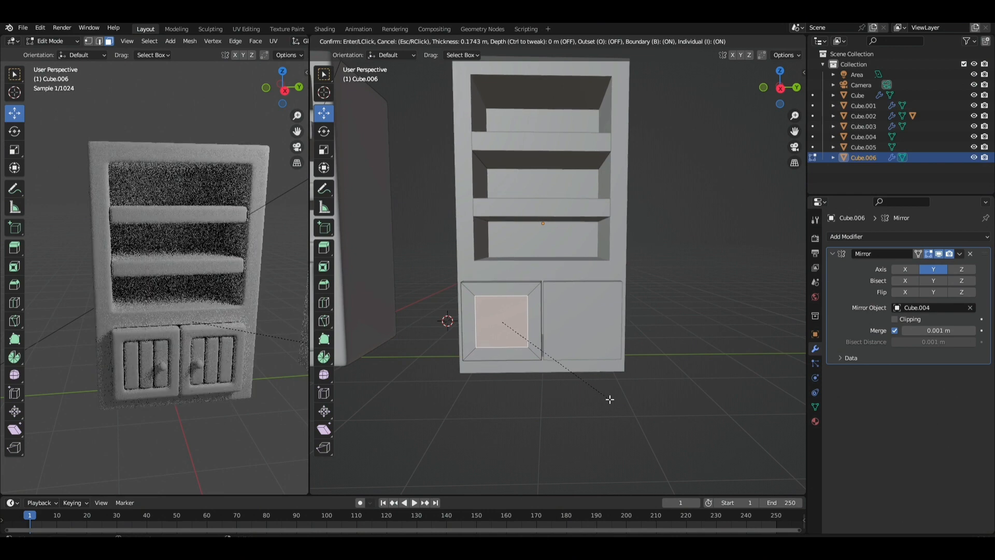
pyautogui.click(609, 399)
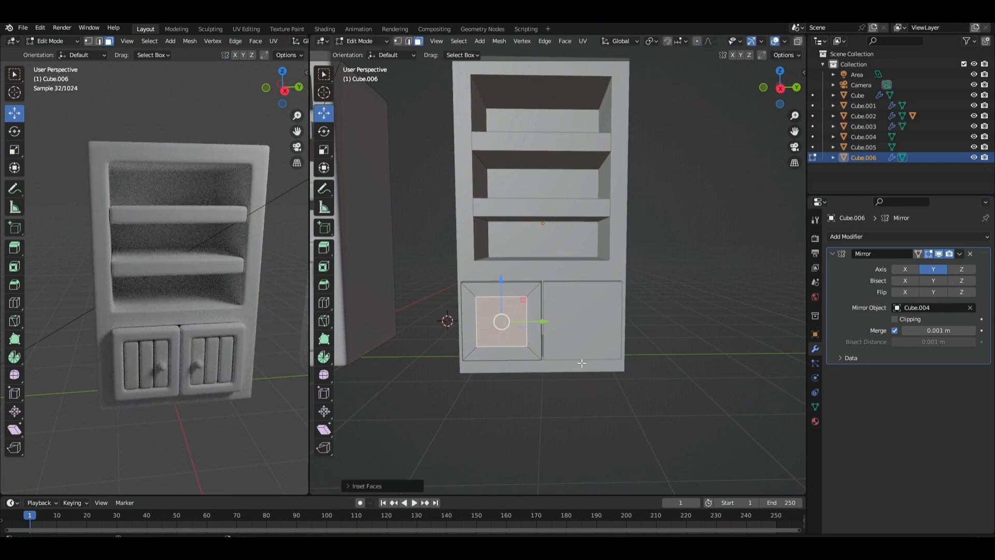
pyautogui.press('s')
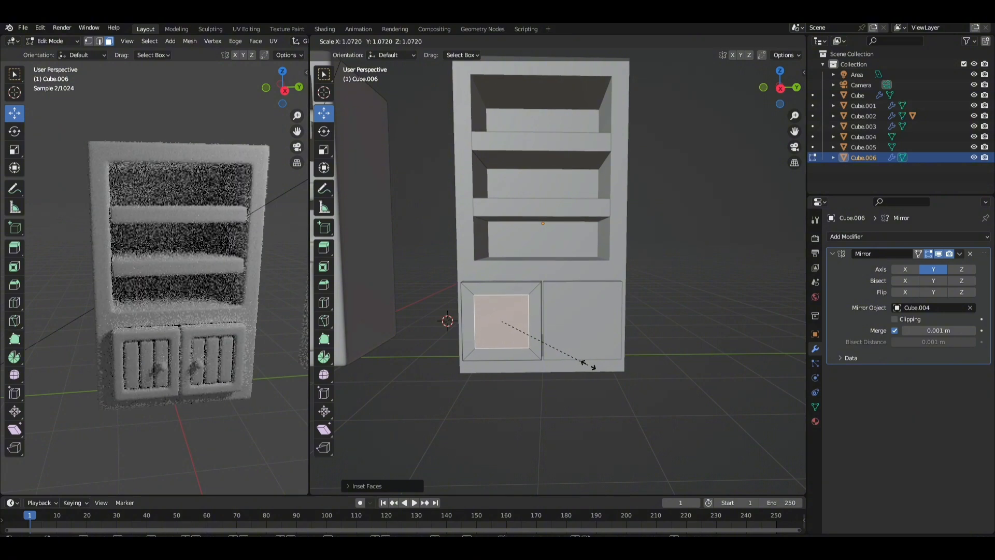
pyautogui.click(589, 367)
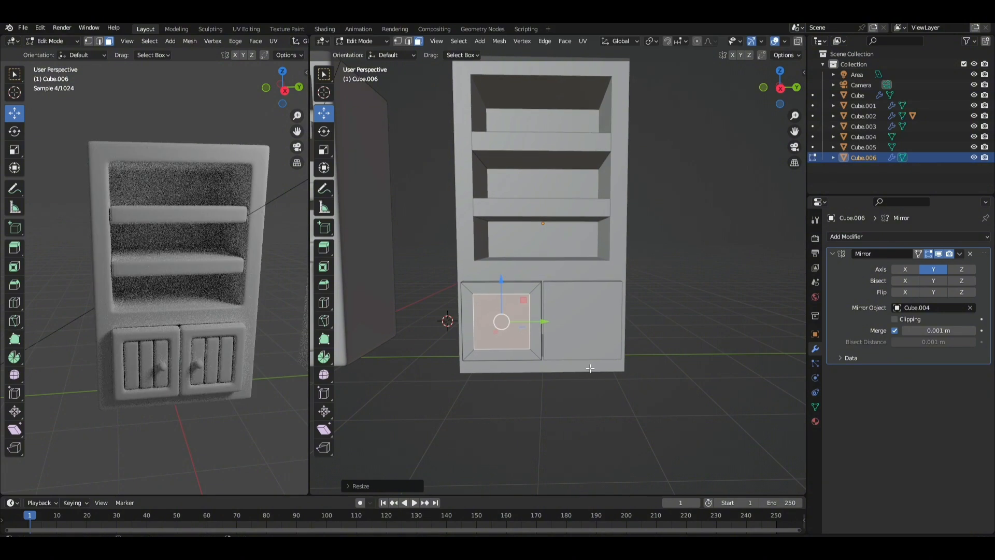
# Extrude the inner door face about 0.16 m inward along the global X axis.
pyautogui.moveTo(590, 369); pyautogui.dragTo(627, 361, button='middle')
pyautogui.press('e')
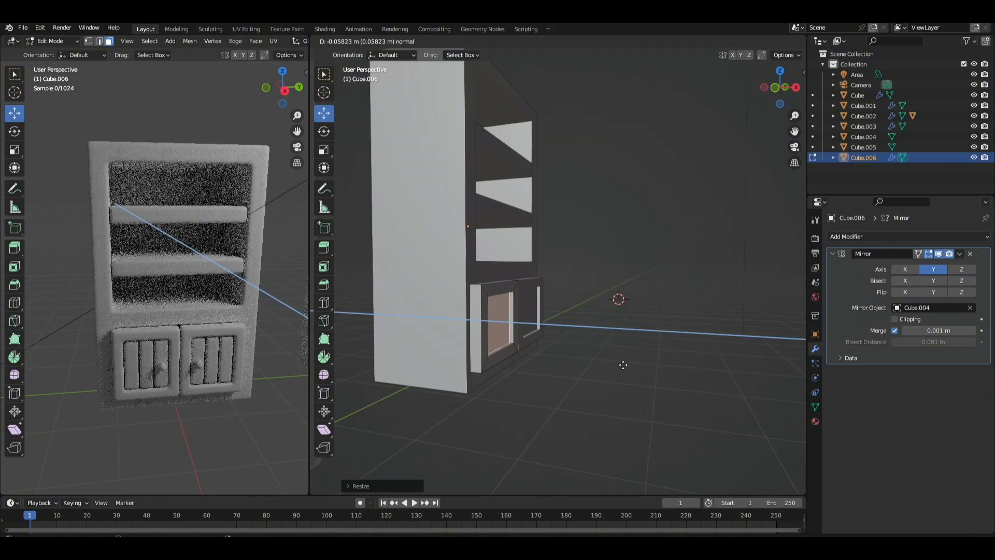
pyautogui.press('x')
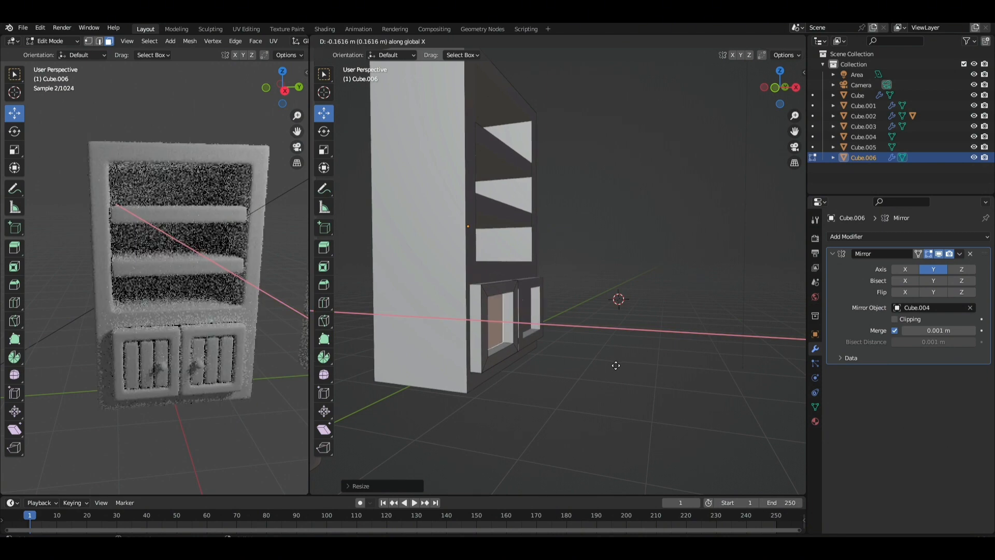
pyautogui.click(616, 366)
# Duplicate the recessed door face in place, separate the copy into its own object, and return to Object Mode.
pyautogui.moveTo(585, 368); pyautogui.dragTo(536, 388, button='middle')
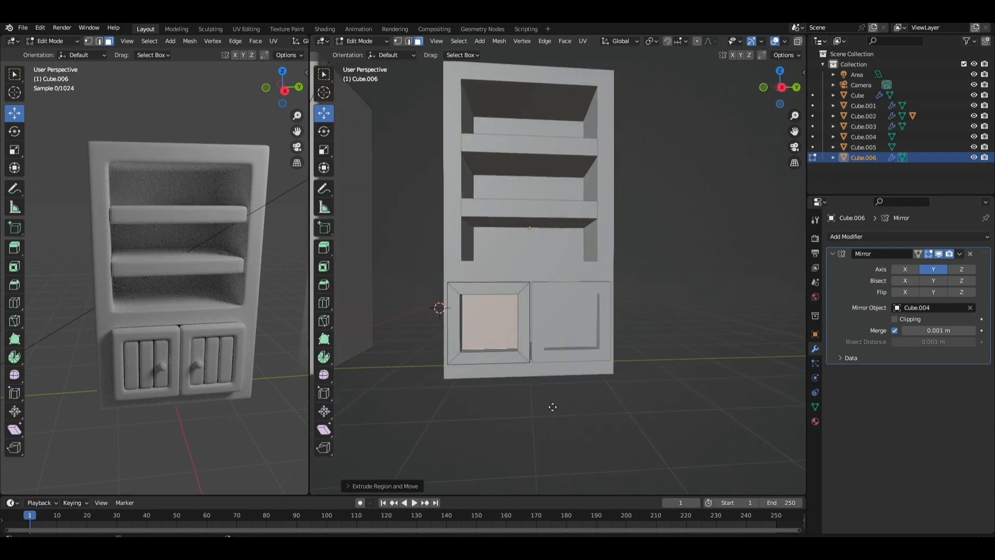
pyautogui.press('g')
pyautogui.rightClick(596, 362)
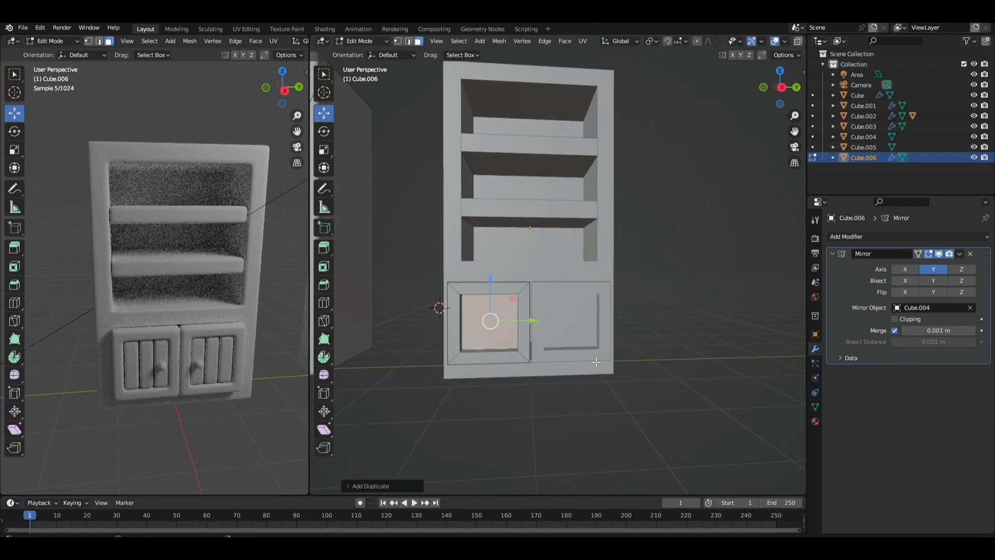
pyautogui.press('p')
pyautogui.click(597, 362)
pyautogui.press('Tab')
# Select the separated panel Cube.007 with the help of X-ray, enter Edit Mode on it, and select its face.
pyautogui.click(500, 323)
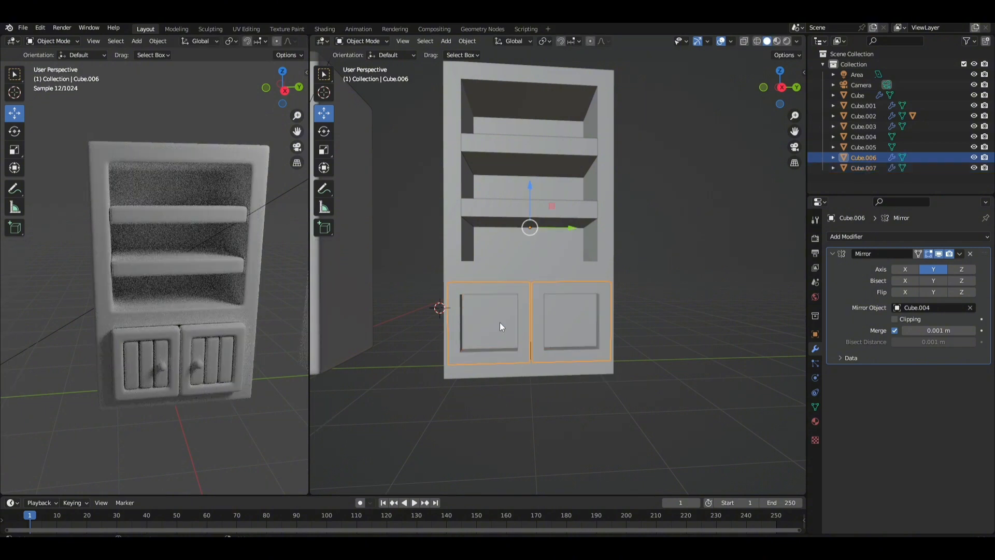
pyautogui.moveTo(552, 342); pyautogui.dragTo(554, 339, button='middle')
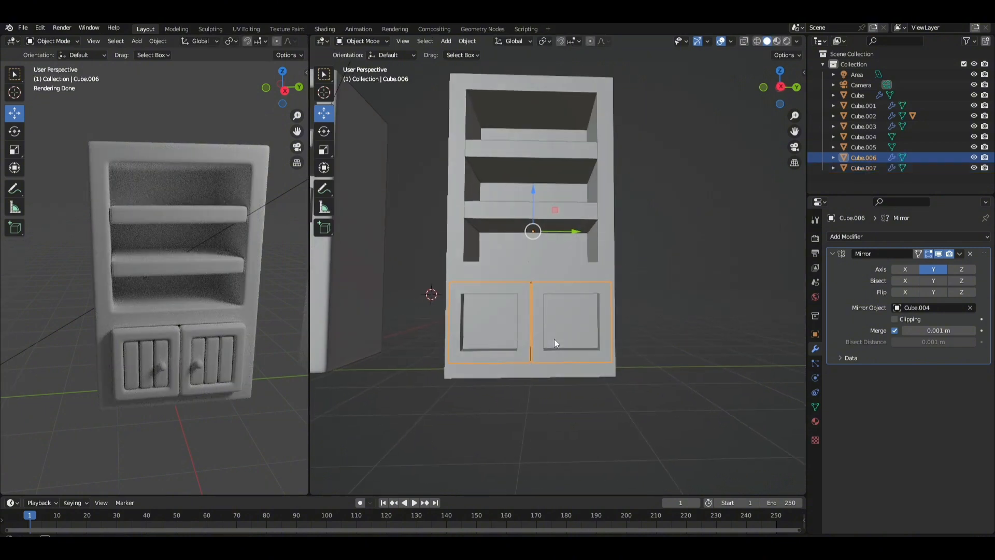
pyautogui.click(744, 40)
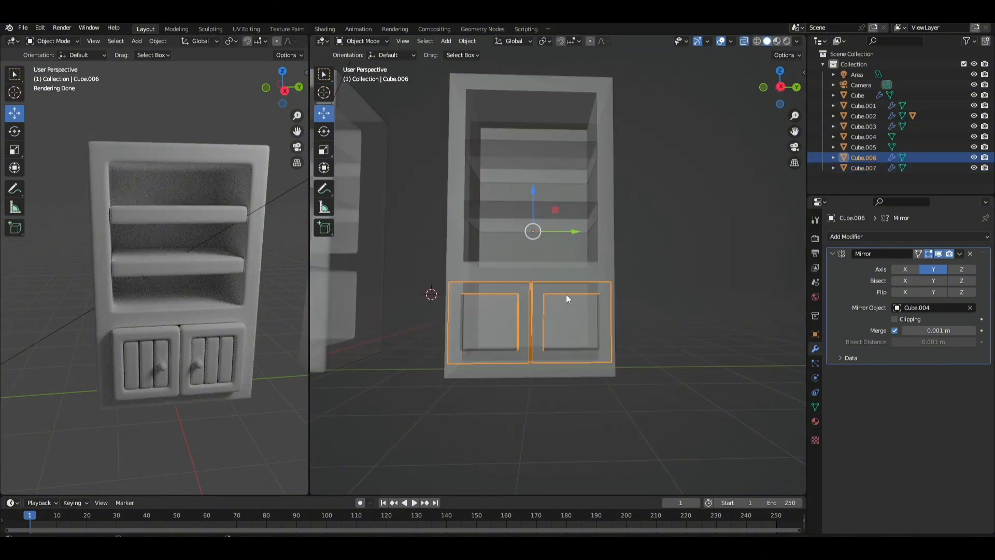
pyautogui.click(502, 306)
pyautogui.click(745, 41)
pyautogui.press('Tab')
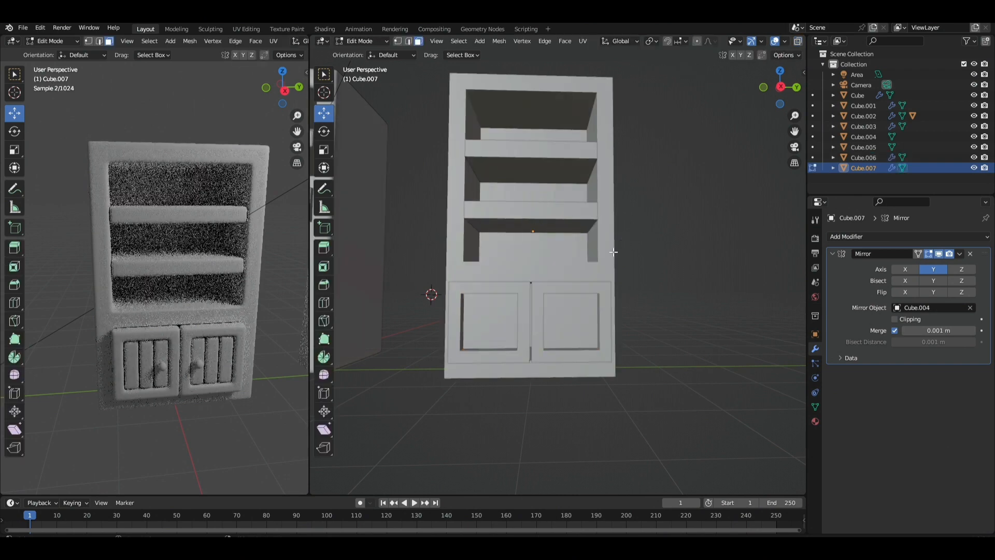
pyautogui.click(514, 321)
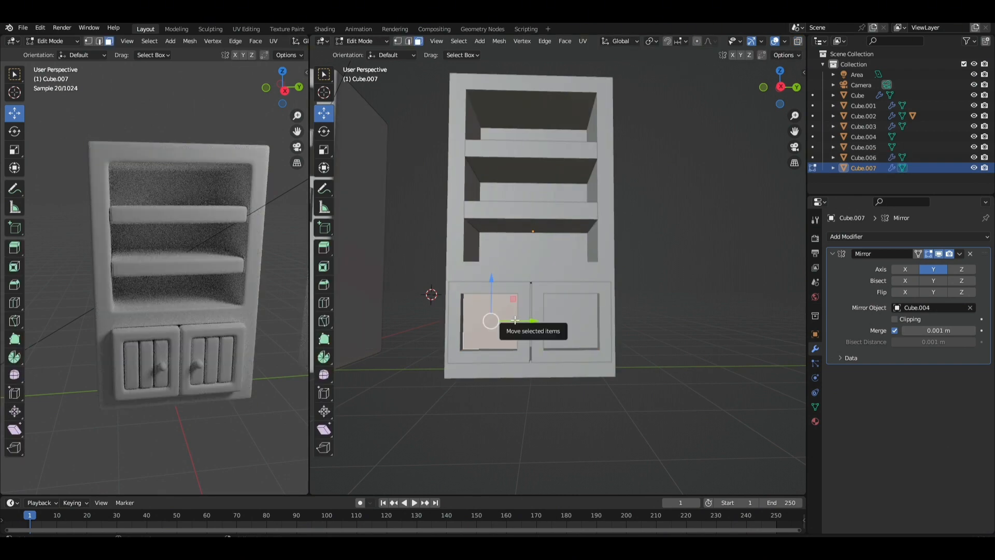
# Divide the panel into three equal vertical strips with two evenly spaced loop cuts.
pyautogui.hotkey('ctrl', 'r')
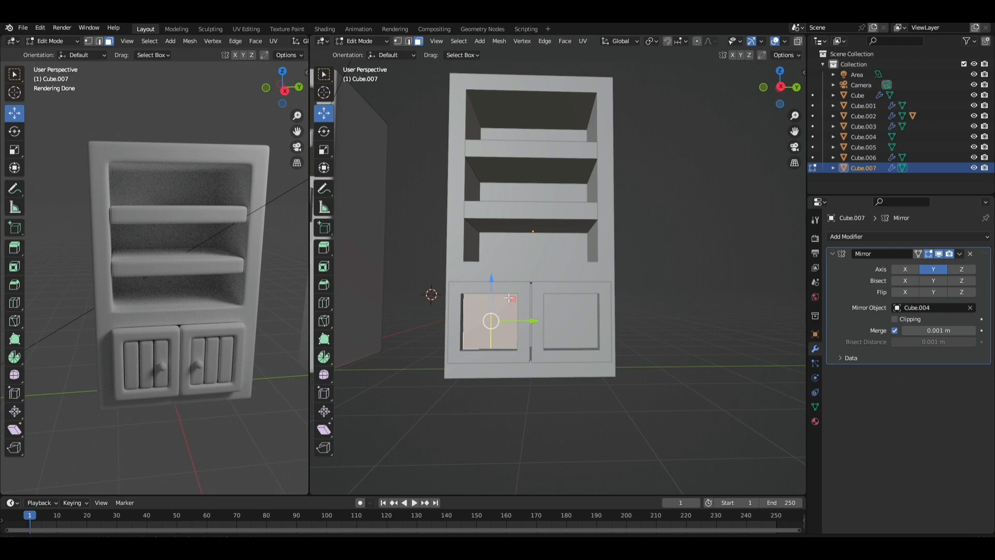
pyautogui.scroll(1, 510, 298)
pyautogui.click(510, 298)
pyautogui.rightClick(510, 298)
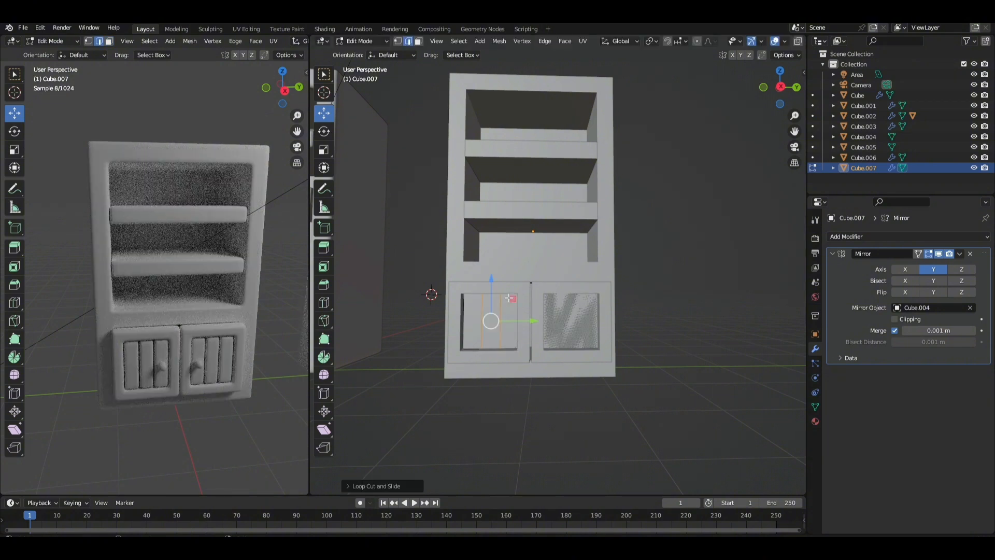
pyautogui.hotkey('ctrl', 'b')
pyautogui.rightClick(501, 327)
# Select the whole divided panel and extrude it about 0.09 m outward along the global X axis.
pyautogui.press('a')
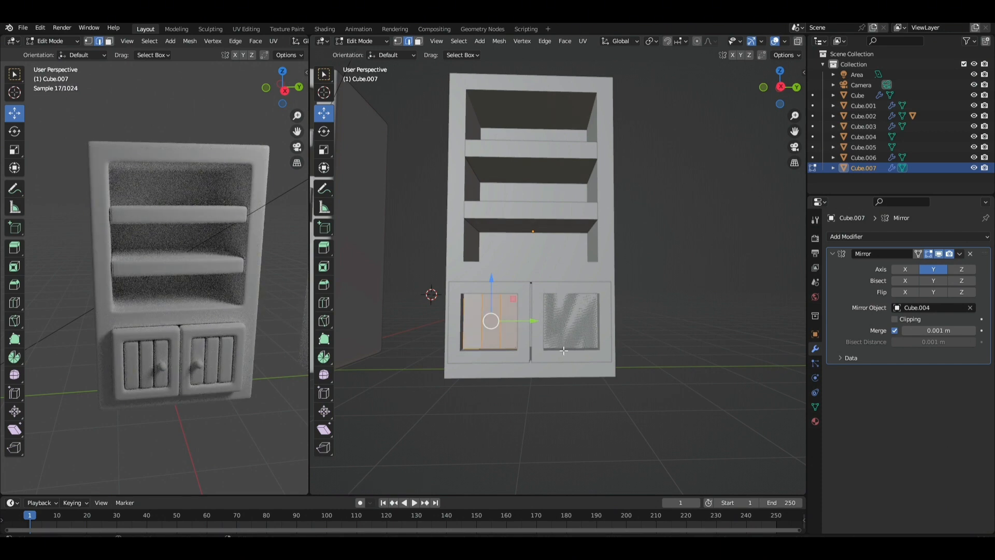
pyautogui.press('e')
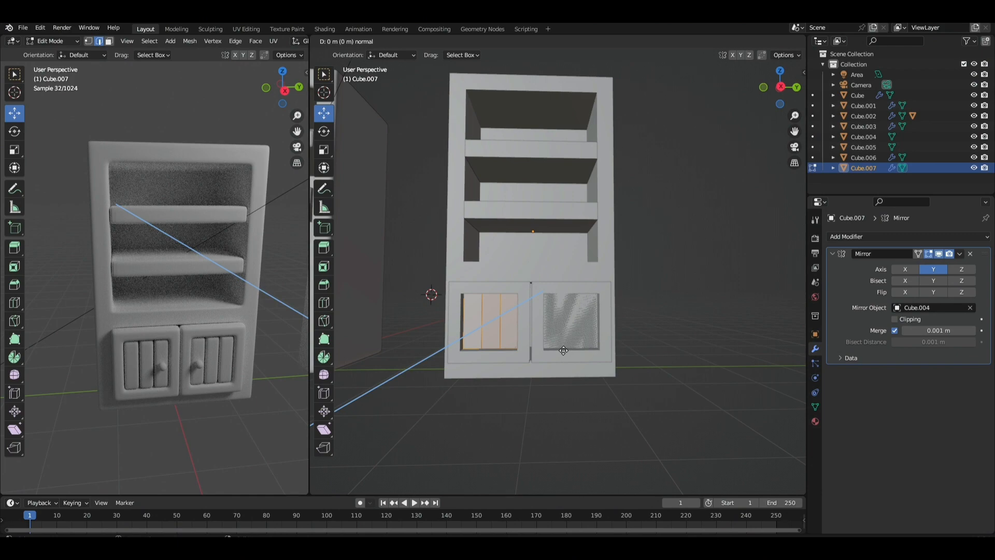
pyautogui.press('x')
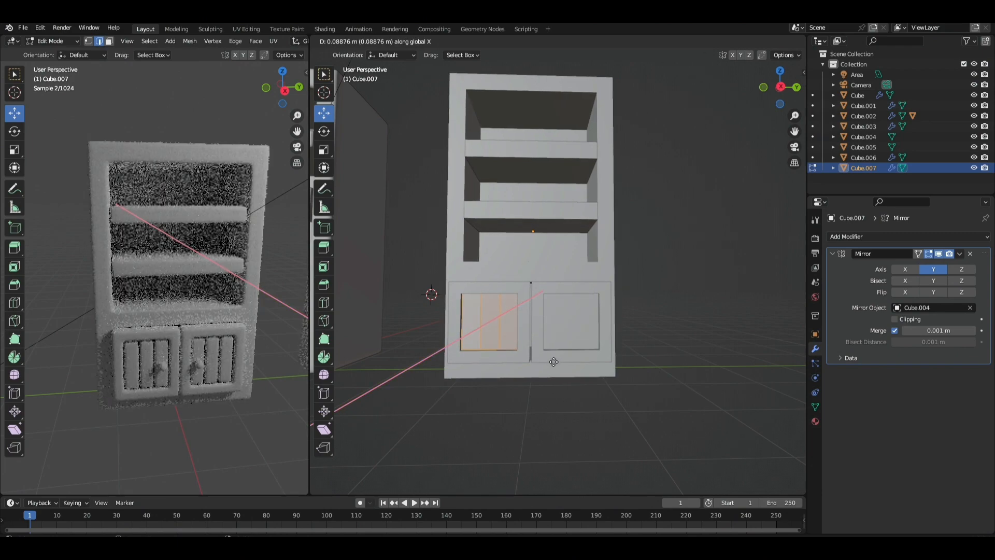
pyautogui.click(545, 365)
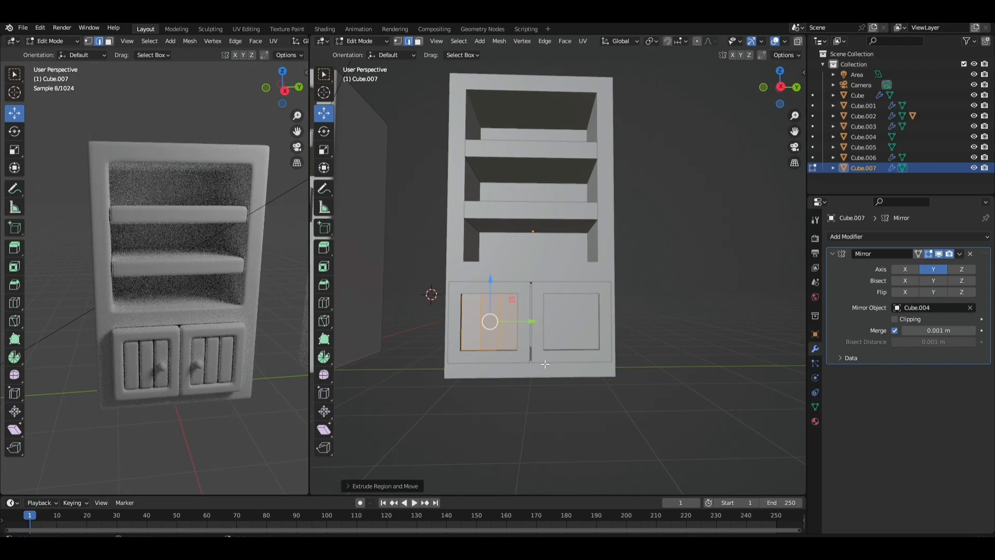
# Move the extruded panel slightly forward along X so it sits about flush with the door frame.
pyautogui.moveTo(545, 364); pyautogui.dragTo(478, 367, button='middle')
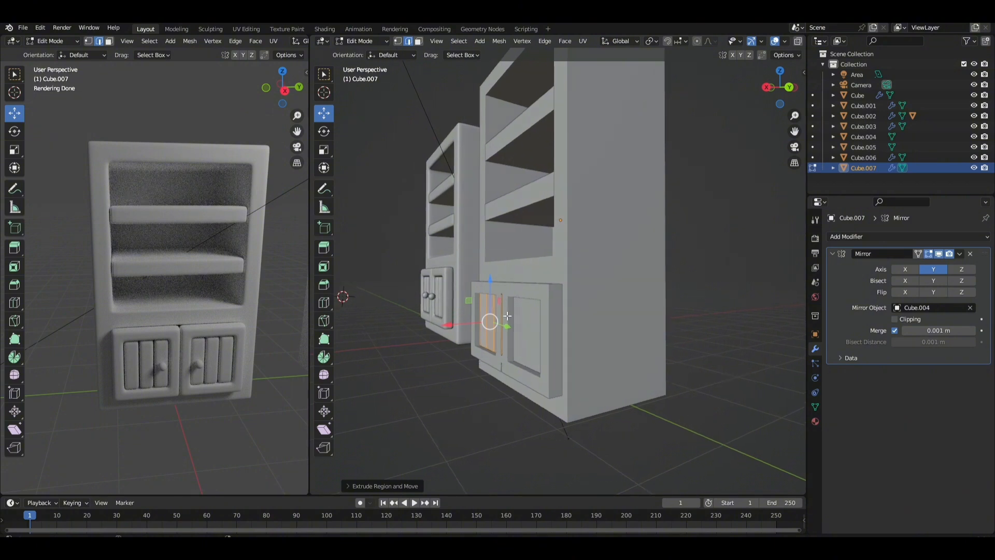
pyautogui.moveTo(465, 325); pyautogui.dragTo(461, 325)
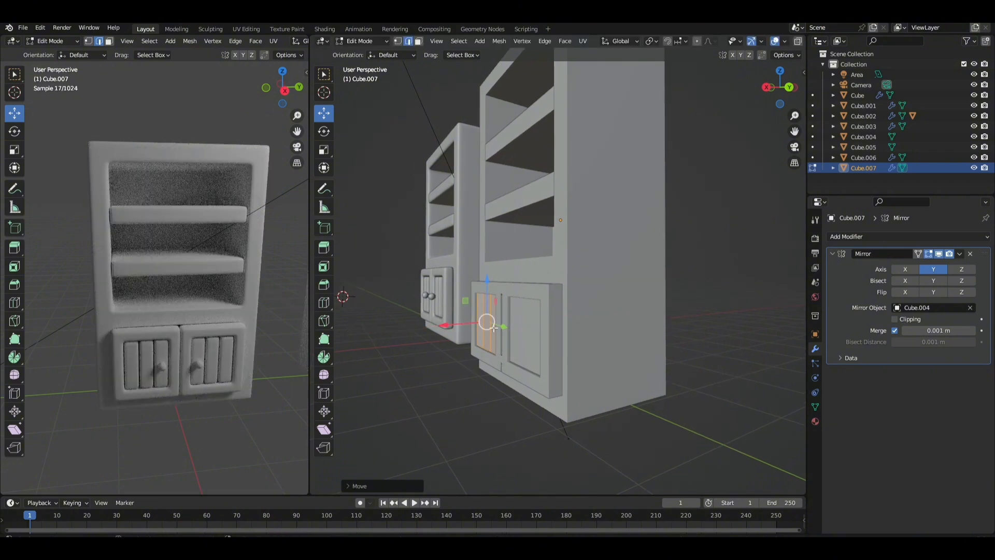
pyautogui.moveTo(494, 327); pyautogui.dragTo(564, 347, button='middle')
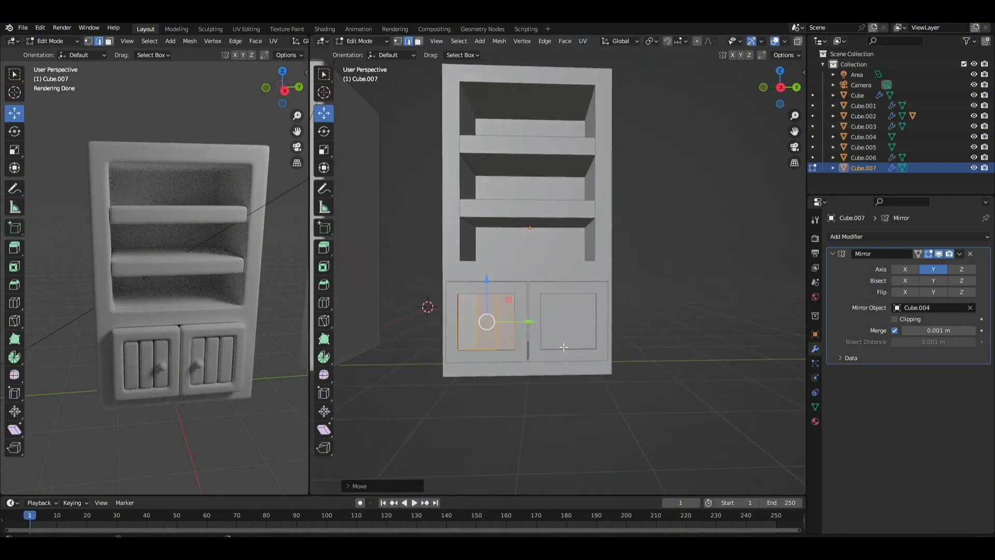
# Turn on X-ray and select the edge loop at the panel's first vertical division.
pyautogui.click(564, 347)
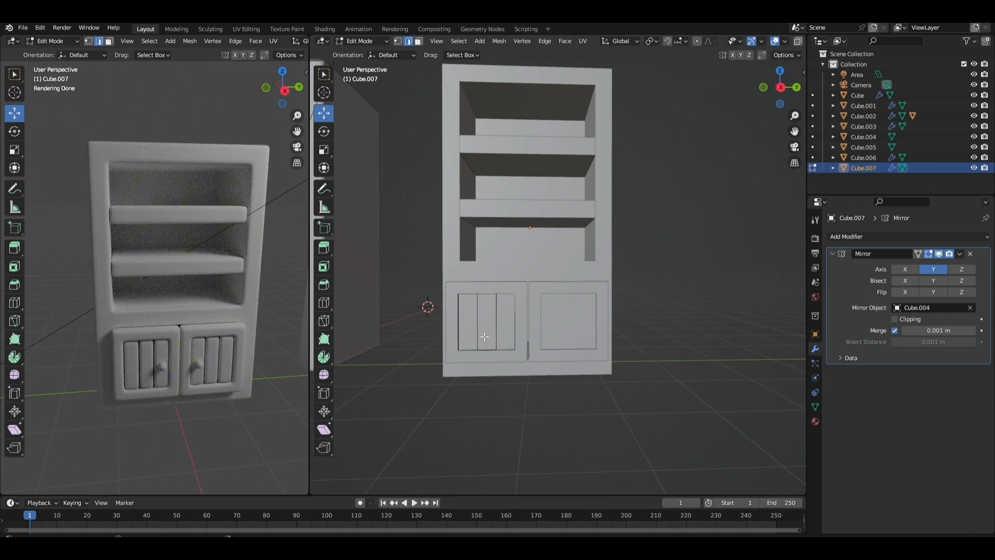
pyautogui.click(799, 43)
pyautogui.scroll(2, 502, 326)
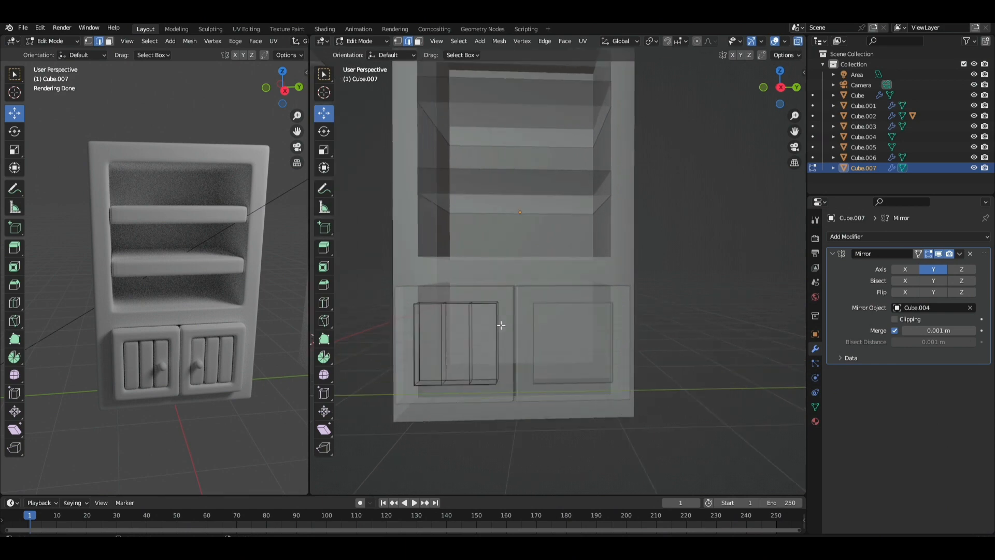
pyautogui.moveTo(474, 355); pyautogui.dragTo(454, 332, button='middle')
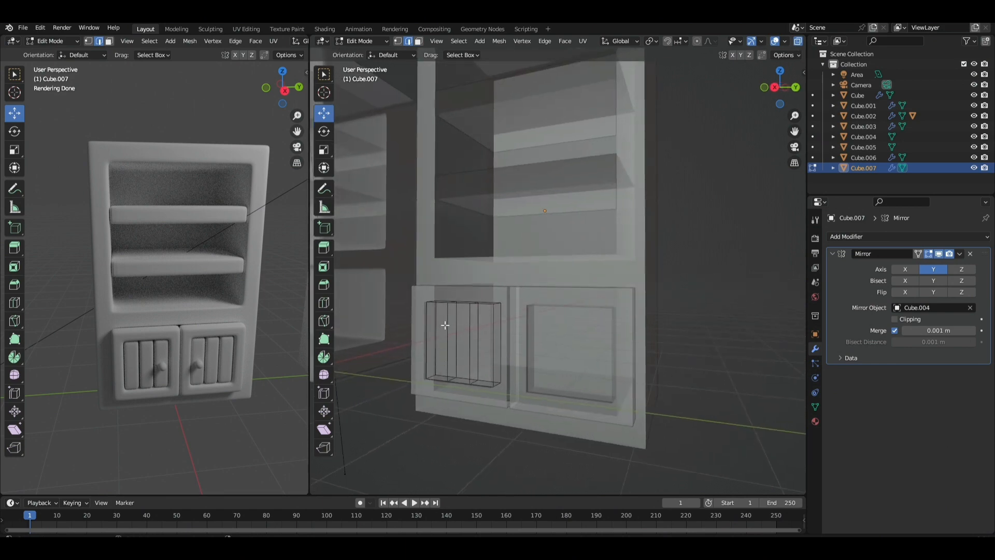
pyautogui.click(445, 328)
pyautogui.scroll(1, 459, 320)
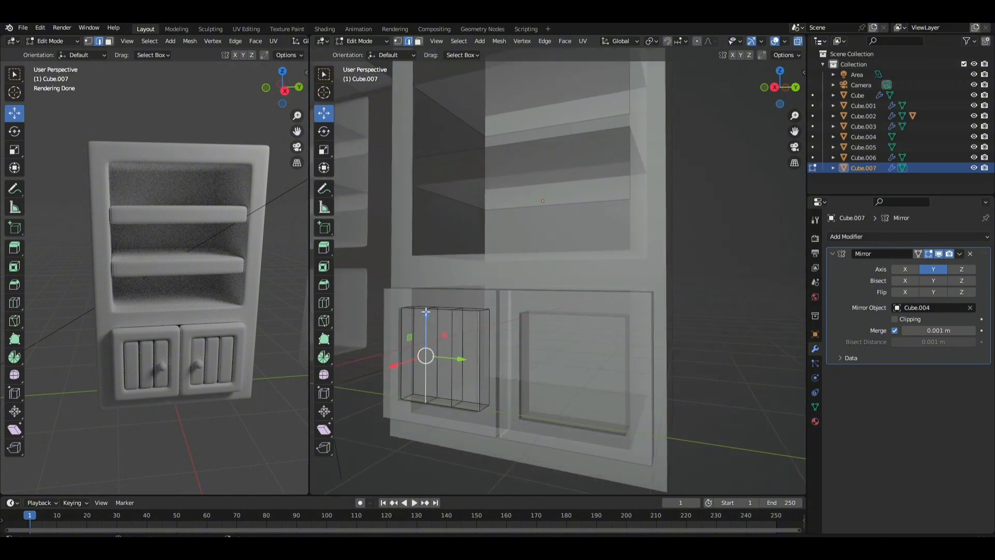
pyautogui.keyDown('alt'); pyautogui.click(426, 312); pyautogui.keyUp('alt')
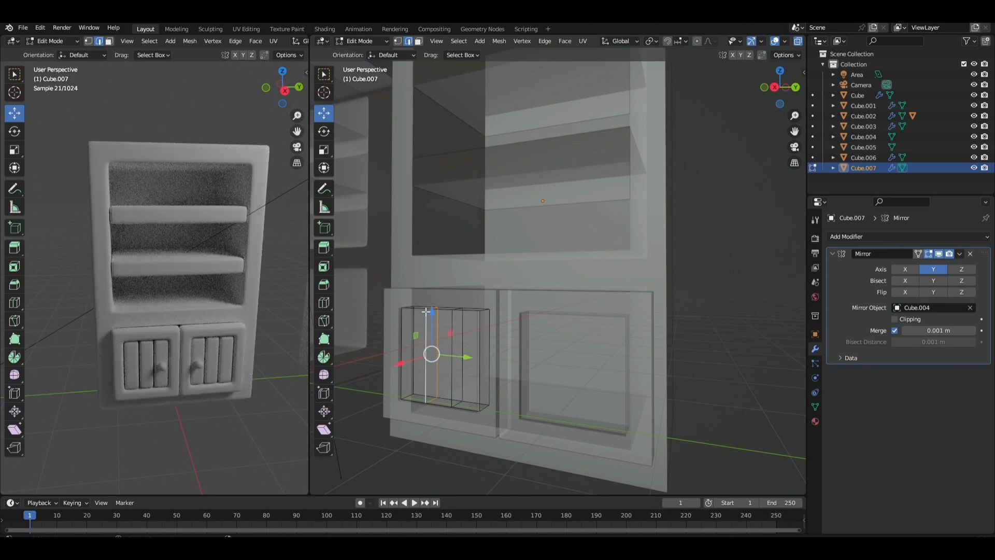
pyautogui.scroll(5, 426, 312)
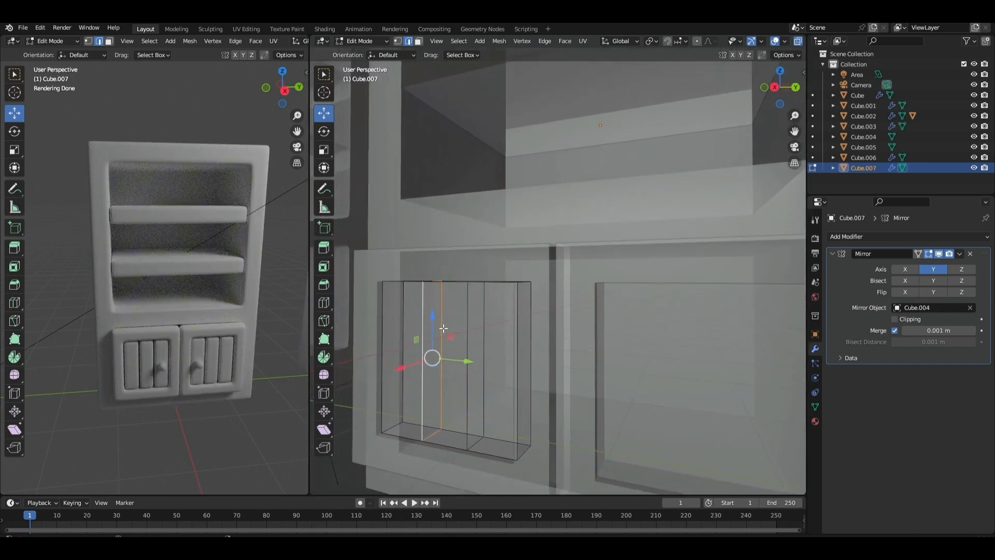
pyautogui.scroll(-4, 444, 327)
pyautogui.moveTo(444, 327); pyautogui.dragTo(458, 303, button='middle')
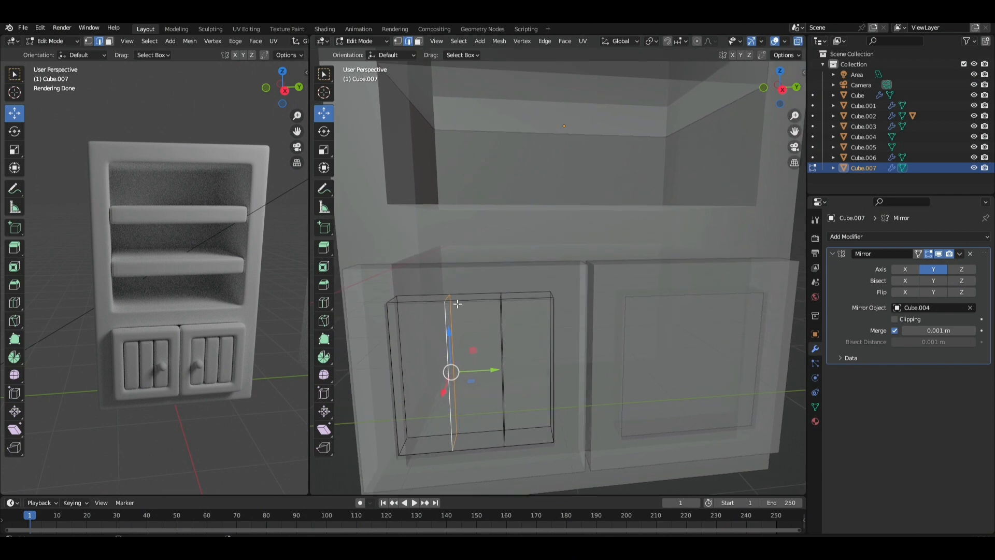
# Try selecting the panel's top edges, and in face mode the face loop around the outermost strip.
pyautogui.click(421, 300)
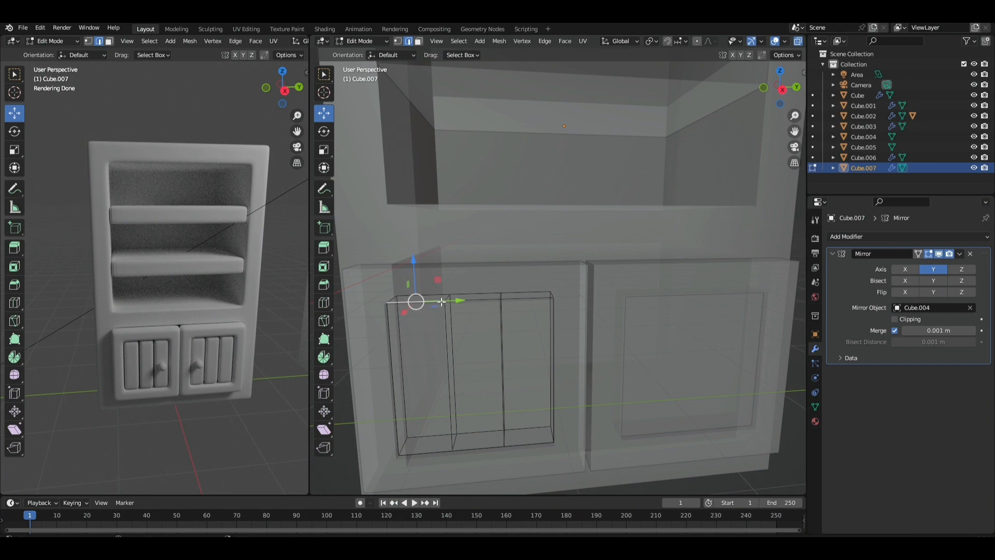
pyautogui.moveTo(442, 301); pyautogui.dragTo(498, 300)
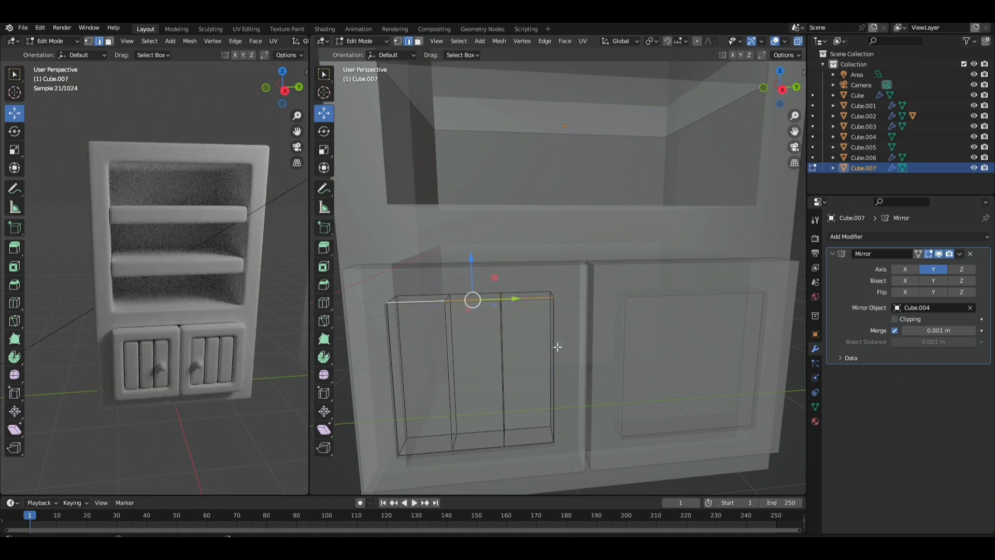
pyautogui.moveTo(534, 339); pyautogui.dragTo(393, 164, button='middle')
pyautogui.click(419, 41)
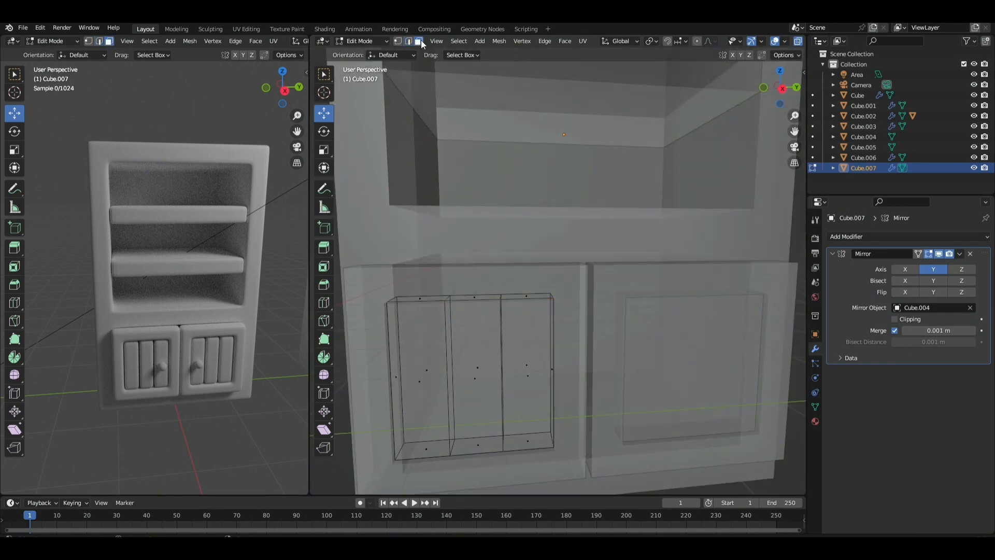
pyautogui.moveTo(441, 190); pyautogui.dragTo(457, 233, button='middle')
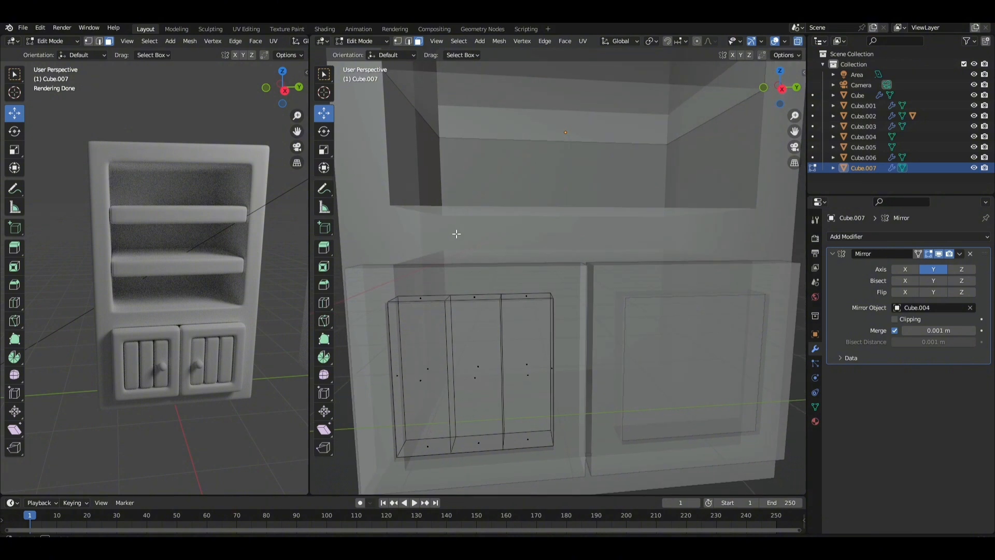
pyautogui.click(798, 41)
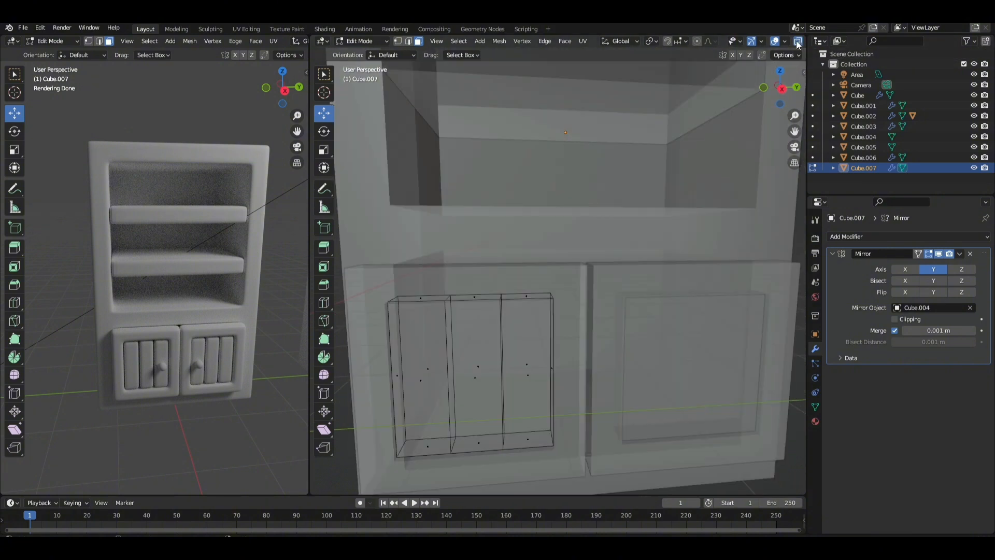
pyautogui.click(798, 41)
pyautogui.moveTo(476, 248); pyautogui.dragTo(458, 269, button='middle')
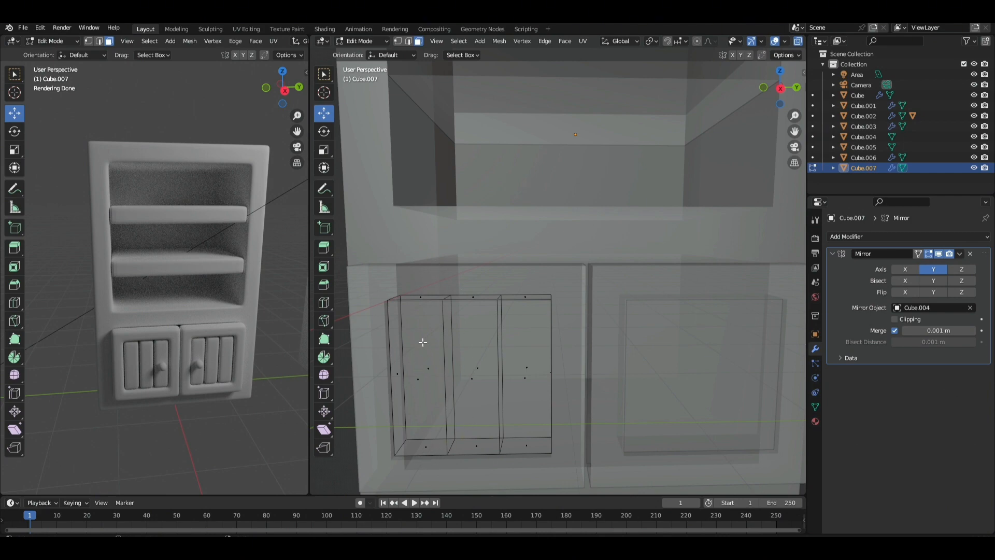
pyautogui.keyDown('alt'); pyautogui.click(422, 303); pyautogui.keyUp('alt')
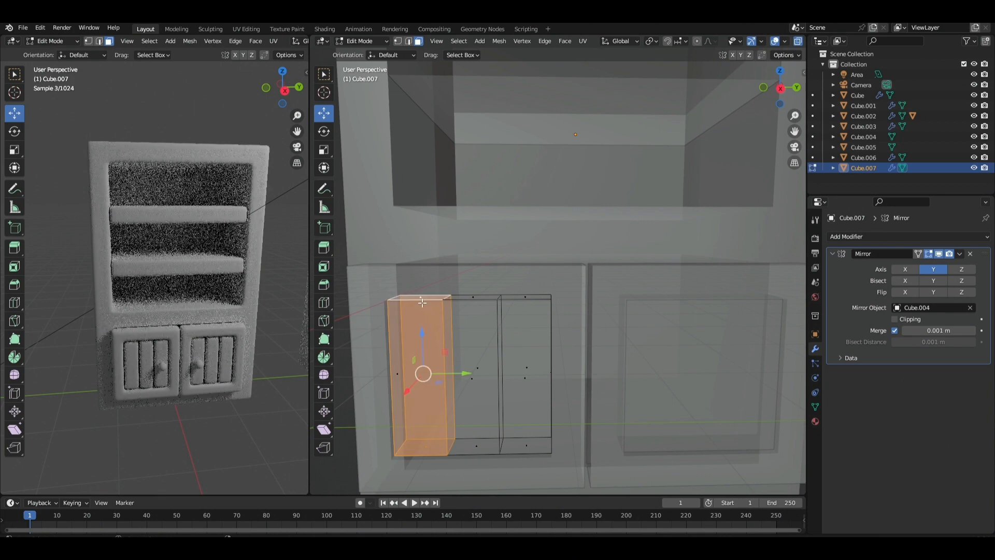
# Try pulling a duplicate of the selected panel faces forward along global X, and undo the move.
pyautogui.moveTo(449, 348); pyautogui.dragTo(592, 317, button='middle')
pyautogui.moveTo(480, 308); pyautogui.dragTo(463, 368, button='middle')
pyautogui.press('l')
pyautogui.hotkey('alt', 'a')
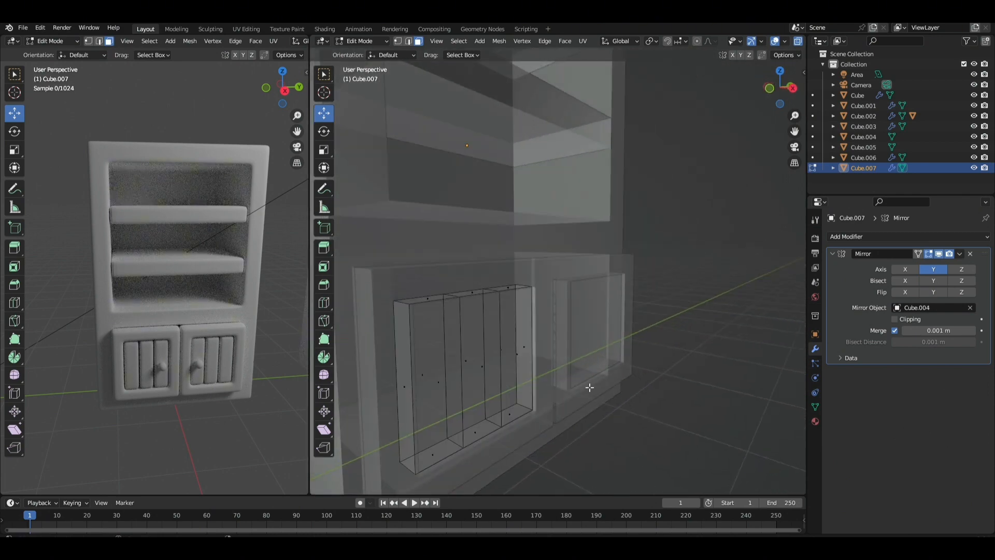
pyautogui.hotkey('ctrl', 'z')
pyautogui.moveTo(539, 361); pyautogui.dragTo(781, 129, button='middle')
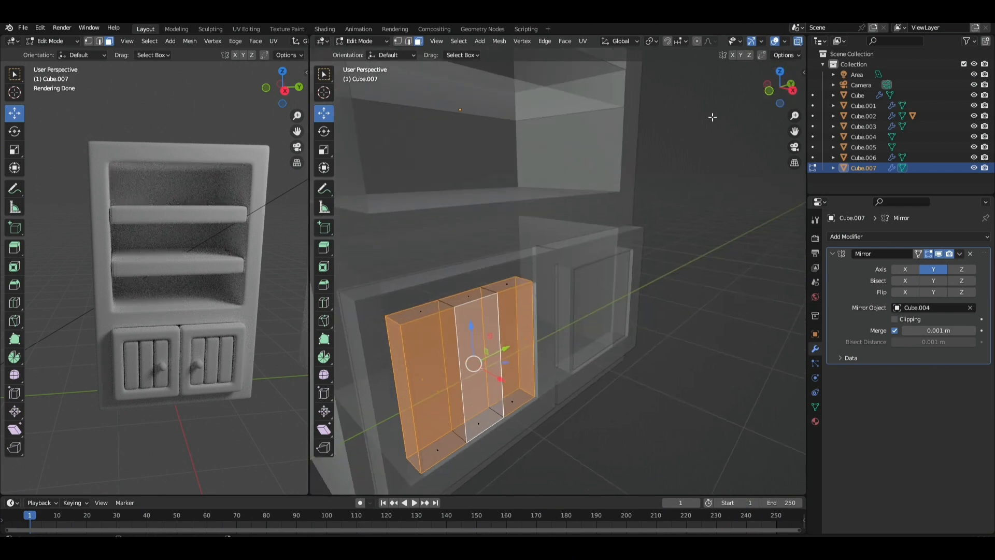
pyautogui.moveTo(506, 384); pyautogui.dragTo(623, 409)
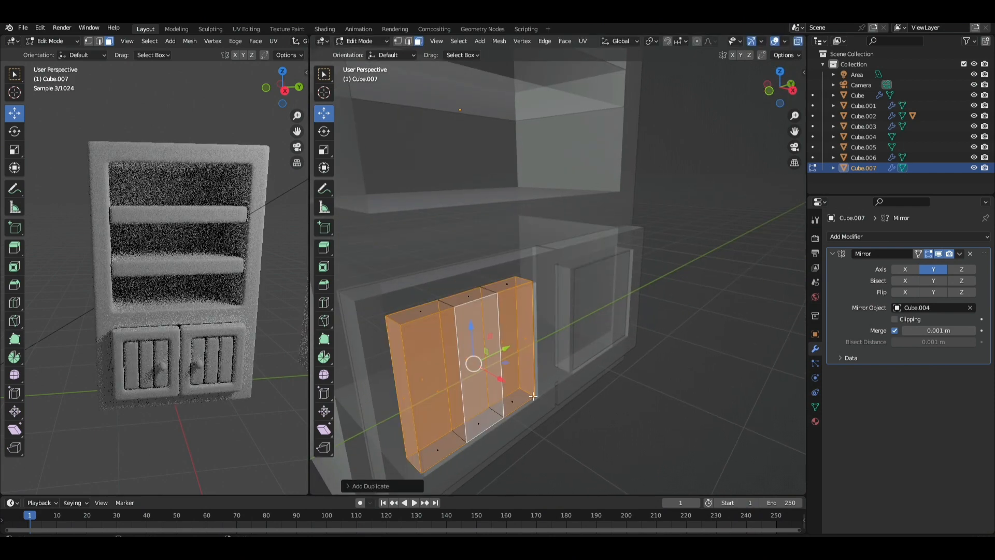
pyautogui.click(798, 41)
pyautogui.moveTo(636, 320); pyautogui.dragTo(651, 341, button='middle')
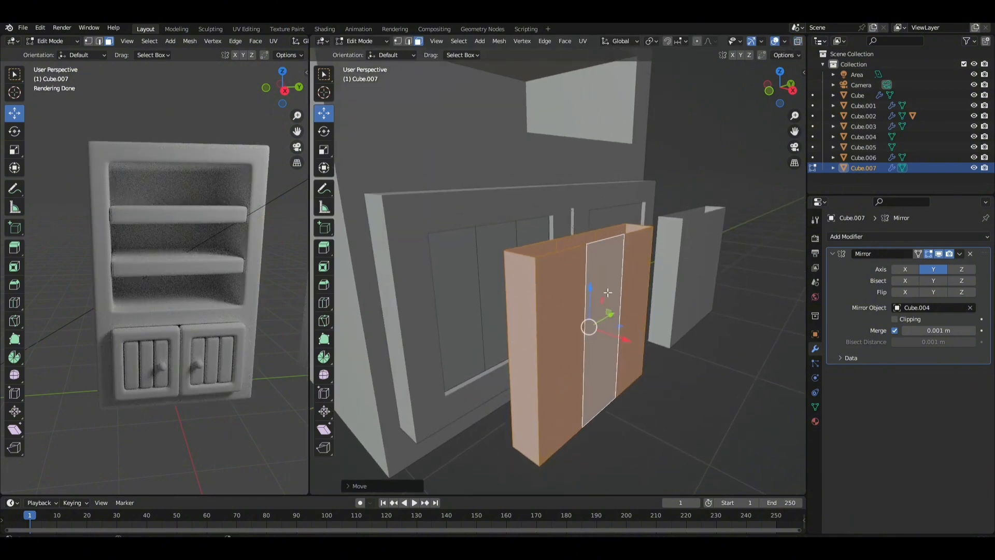
pyautogui.hotkey('ctrl', 'z')
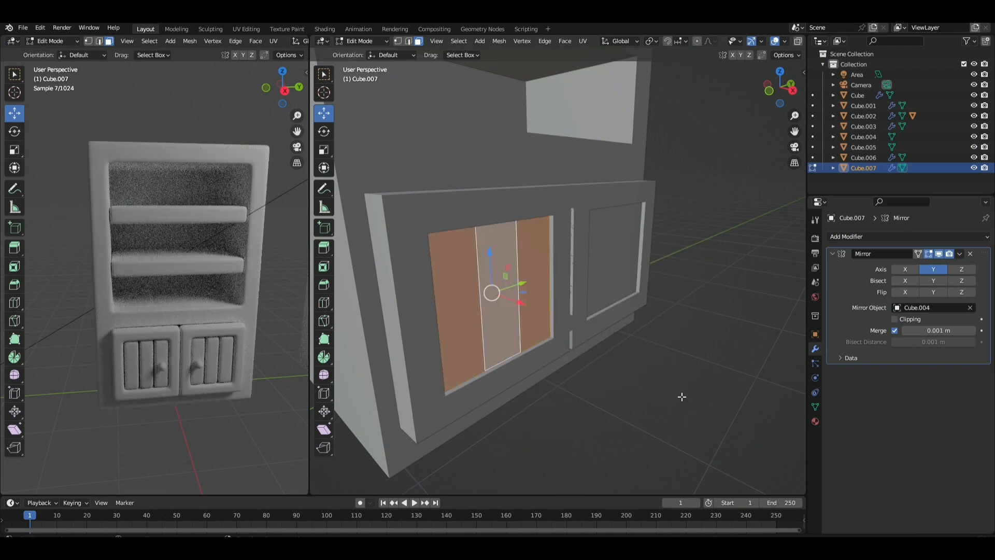
# With X-ray on, select both vertical dividing edge loops of the panel in edge mode.
pyautogui.click(798, 41)
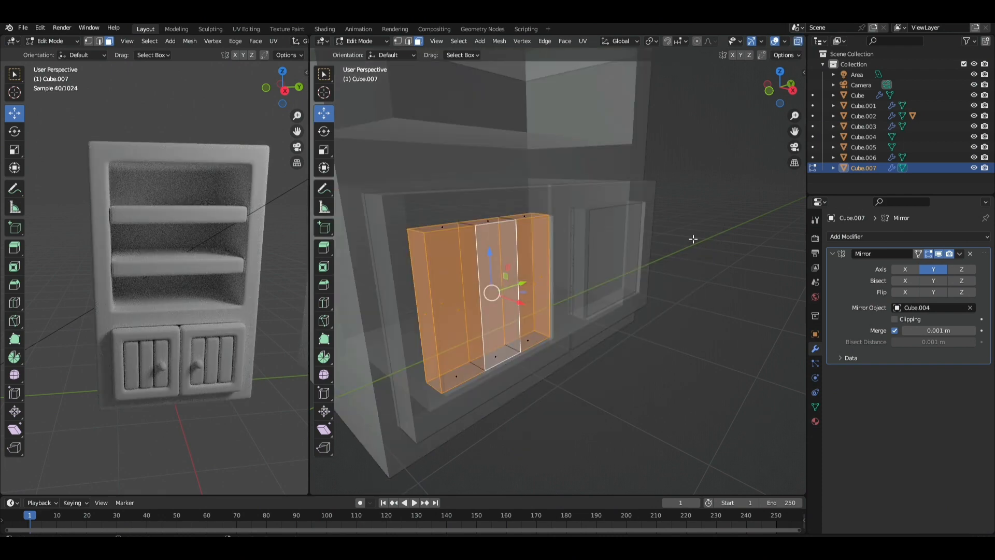
pyautogui.click(682, 278)
pyautogui.moveTo(683, 338); pyautogui.dragTo(585, 290, button='middle')
pyautogui.click(409, 41)
pyautogui.scroll(4, 595, 207)
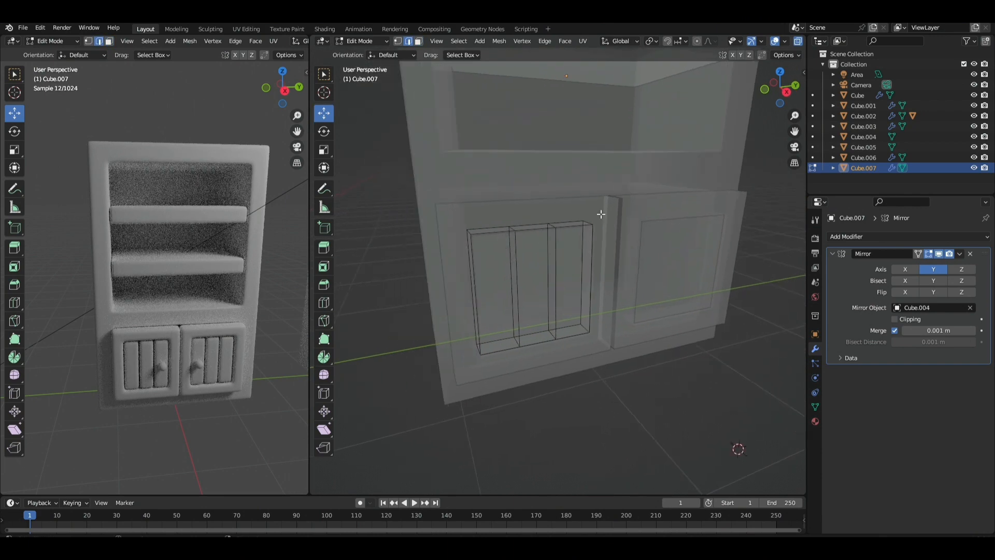
pyautogui.click(477, 198)
pyautogui.moveTo(511, 245); pyautogui.dragTo(495, 261, button='middle')
pyautogui.moveTo(541, 204); pyautogui.dragTo(535, 211, button='middle')
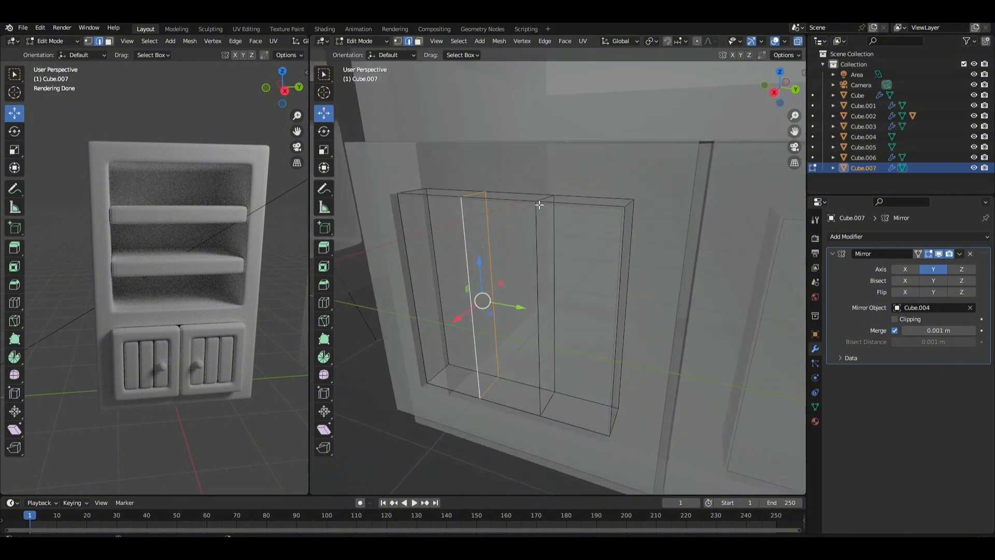
pyautogui.keyDown('shift'); pyautogui.click(537, 220); pyautogui.keyUp('shift')
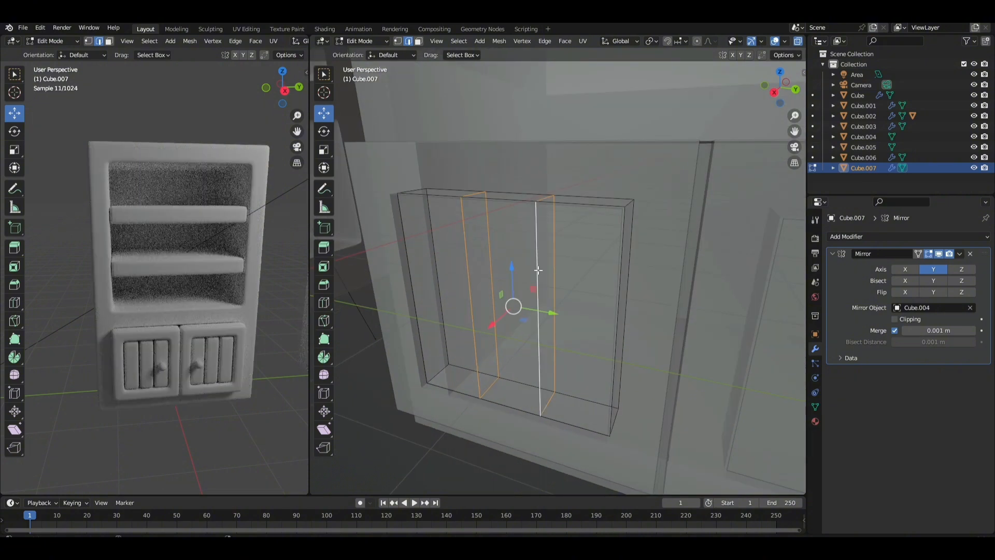
# Turn off X-ray and bevel the two dividing loops into narrow single-segment strips.
pyautogui.click(799, 42)
pyautogui.moveTo(694, 228)
pyautogui.mouseDown(button='middle')
pyautogui.moveTo(677, 209)
pyautogui.moveTo(651, 238)
pyautogui.mouseUp(button='middle')
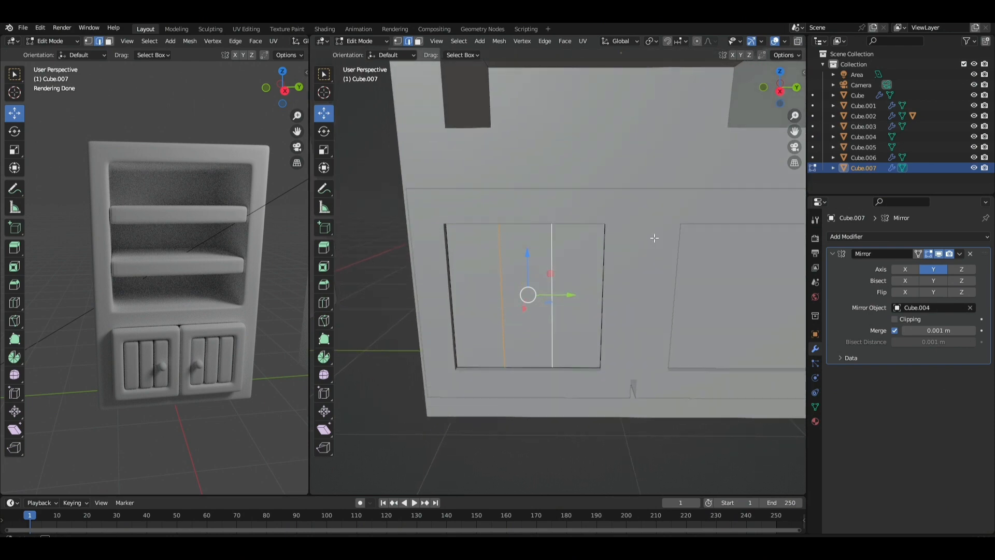
pyautogui.press('s')
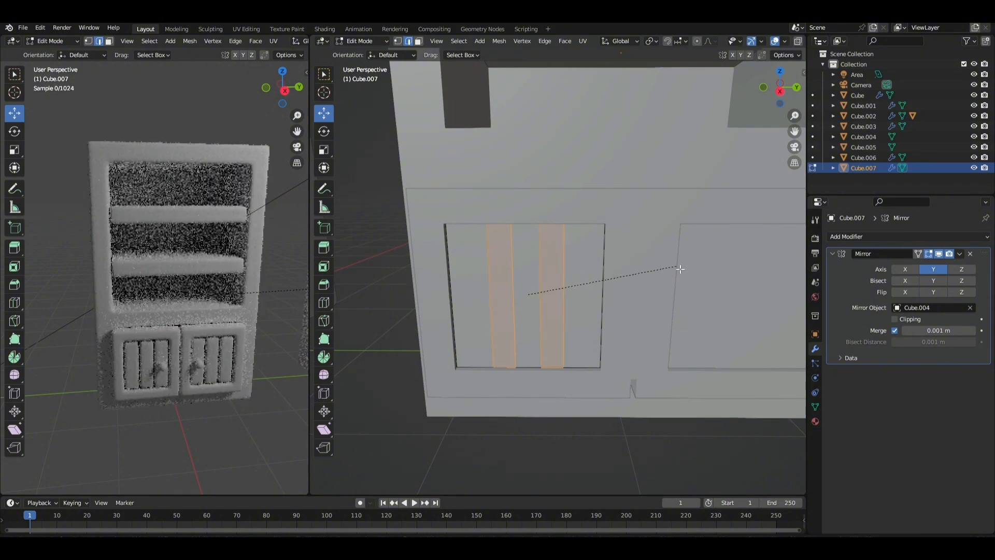
pyautogui.scroll(3, 685, 273)
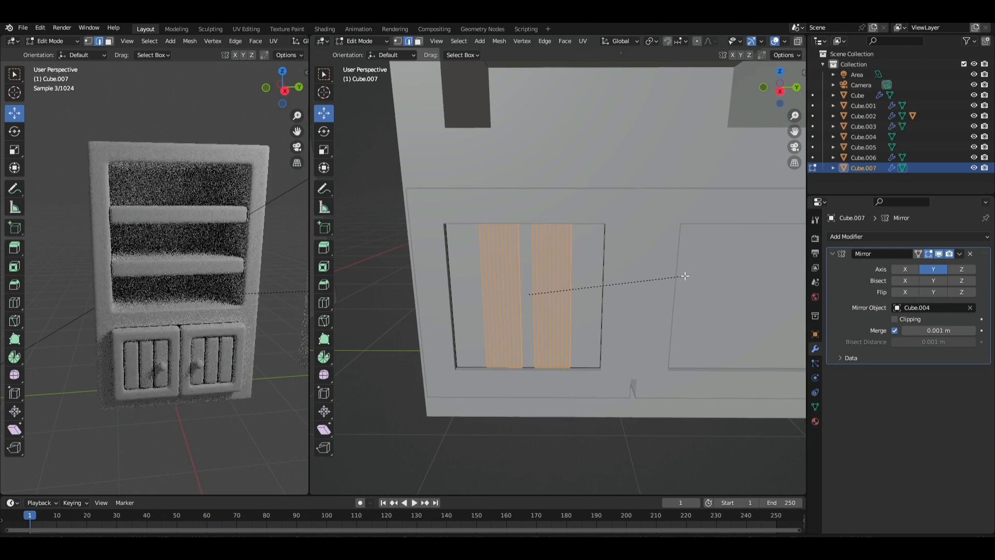
pyautogui.scroll(-3, 684, 275)
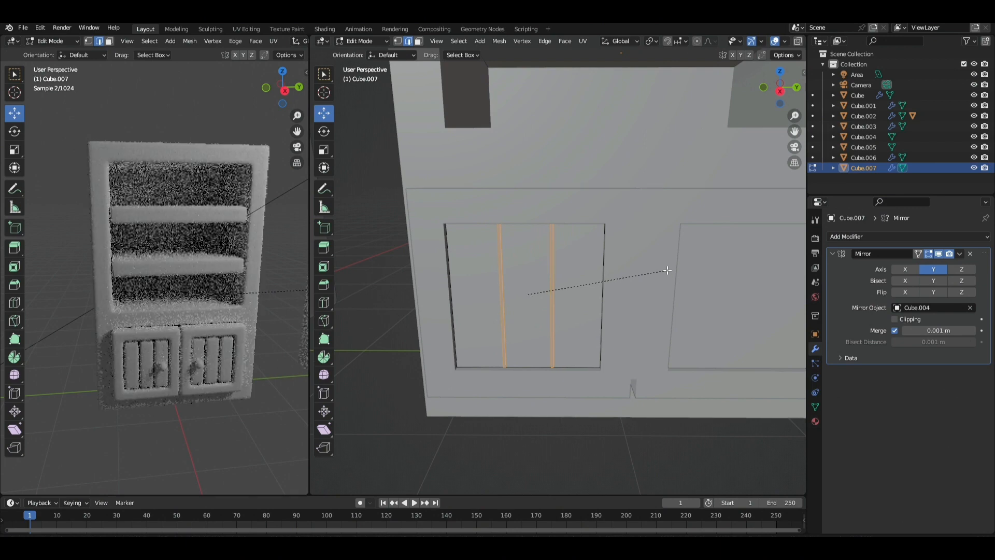
pyautogui.click(670, 268)
# Delete the narrow beveled strips to split the panel into slats and check the linked geometry.
pyautogui.press('x')
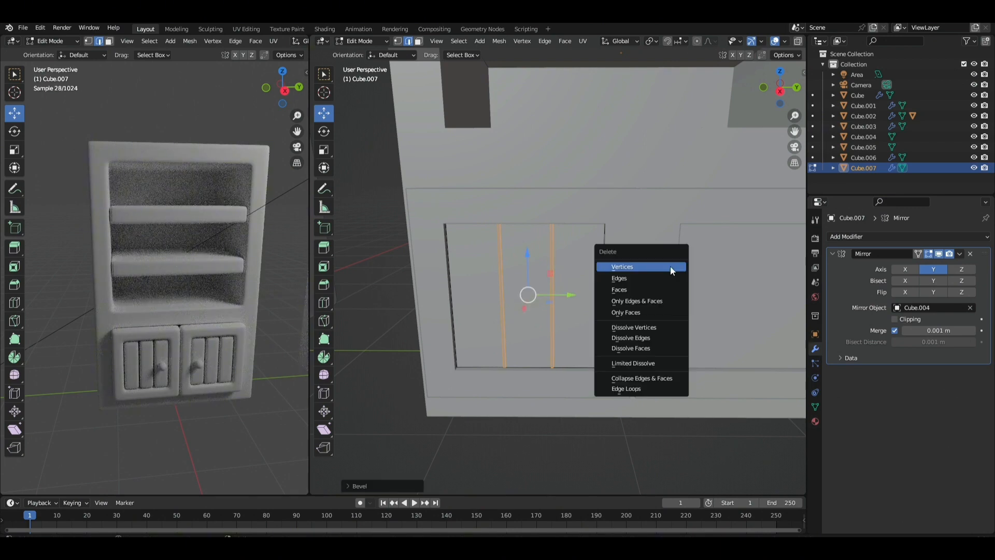
pyautogui.click(672, 285)
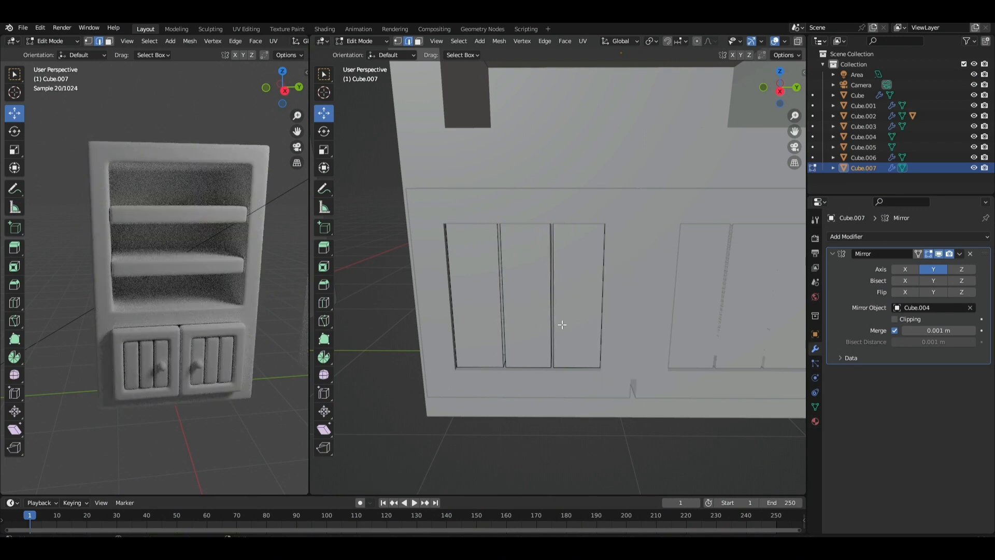
pyautogui.scroll(-1, 560, 314)
pyautogui.press('l')
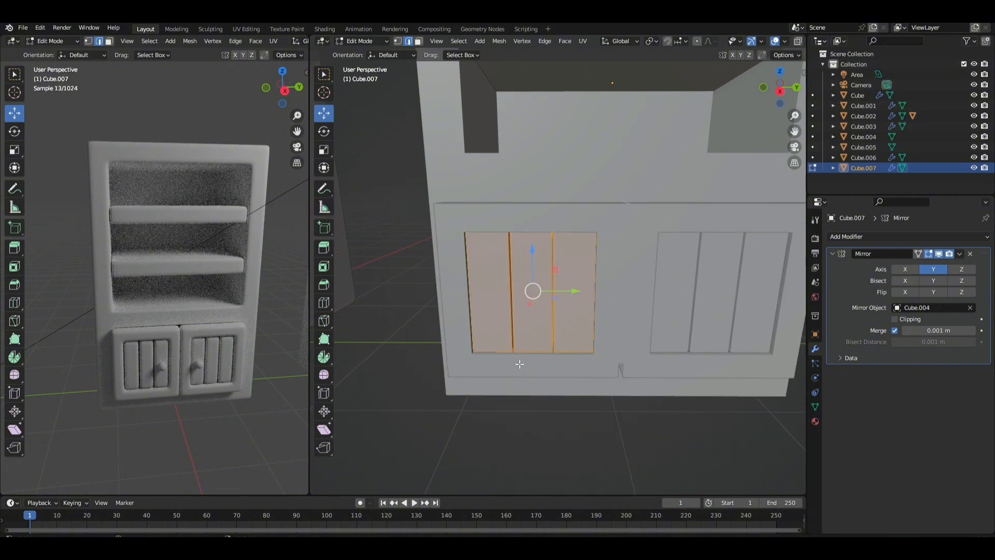
pyautogui.click(535, 416)
pyautogui.moveTo(518, 374); pyautogui.dragTo(466, 202, button='middle')
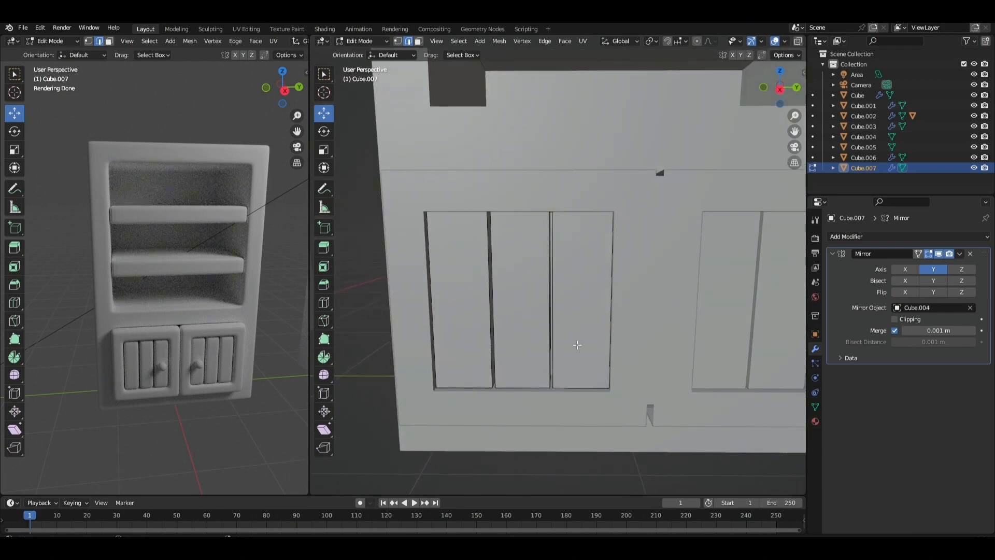
# Select the front face of the slat nearest the gap between the doors and snap the 3D cursor to it.
pyautogui.scroll(-4, 577, 344)
pyautogui.moveTo(600, 328); pyautogui.dragTo(622, 349, button='middle')
pyautogui.scroll(2, 642, 382)
pyautogui.scroll(1, 579, 321)
pyautogui.click(583, 318)
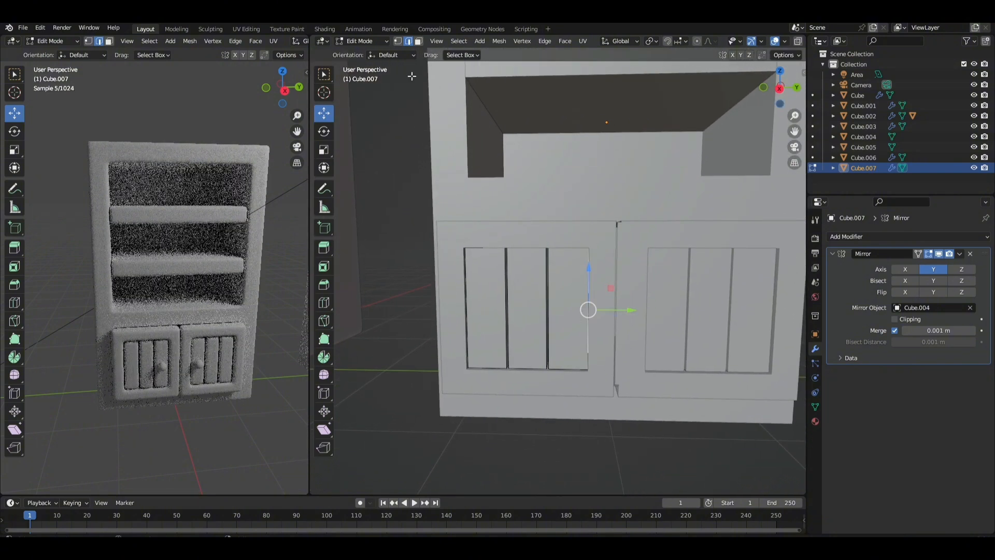
pyautogui.click(418, 41)
pyautogui.click(586, 264)
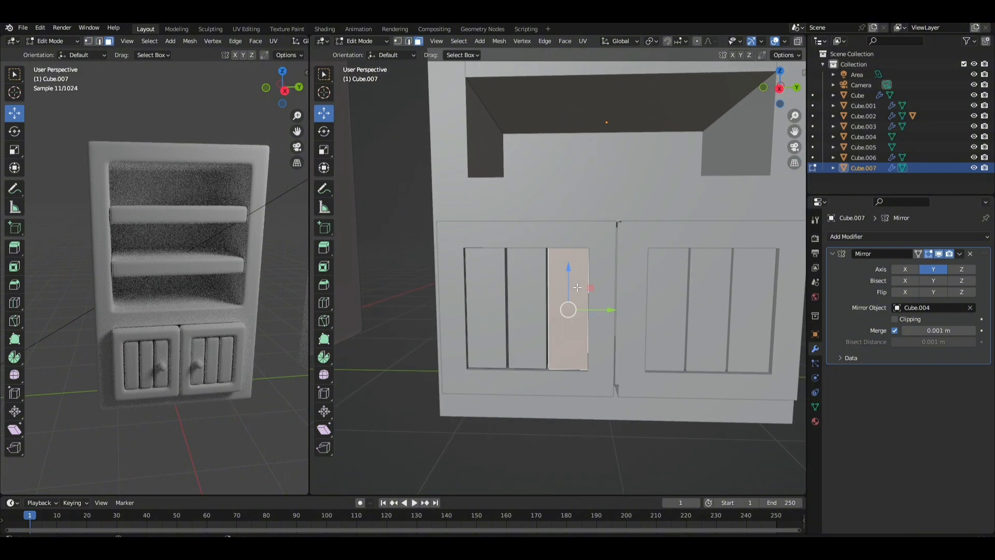
pyautogui.hotkey('shift', 's')
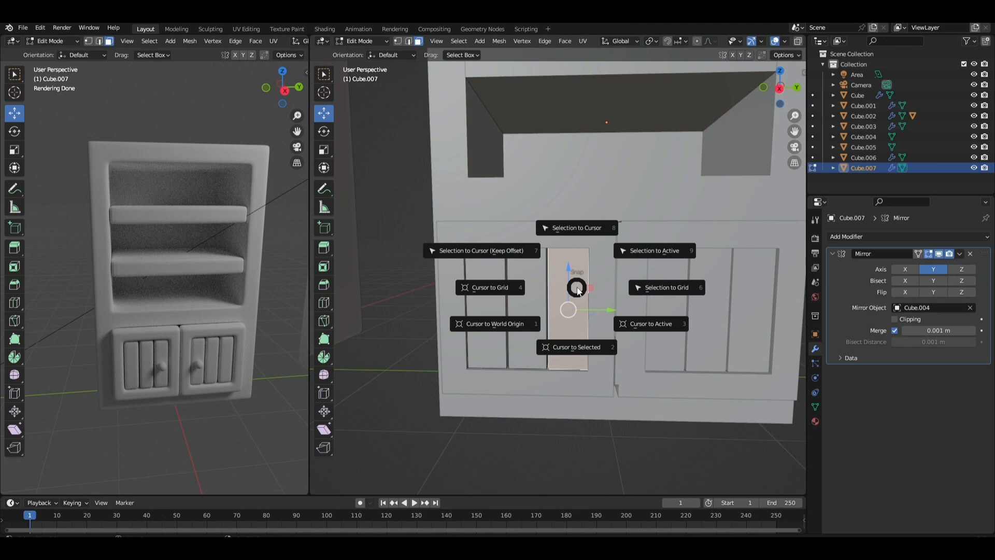
pyautogui.click(580, 349)
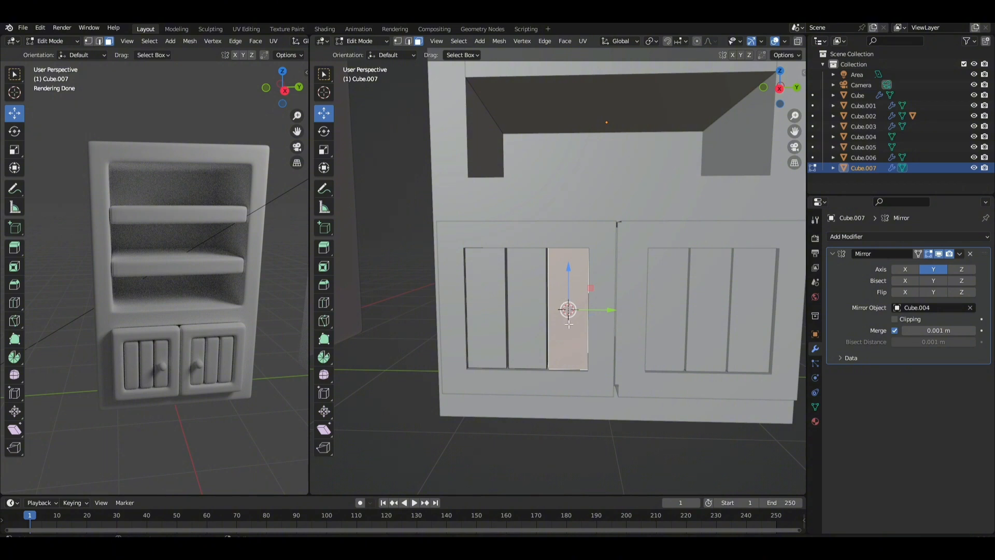
# In object mode, add a UV sphere at the 3D cursor on the slat and shade it smooth.
pyautogui.press('Tab')
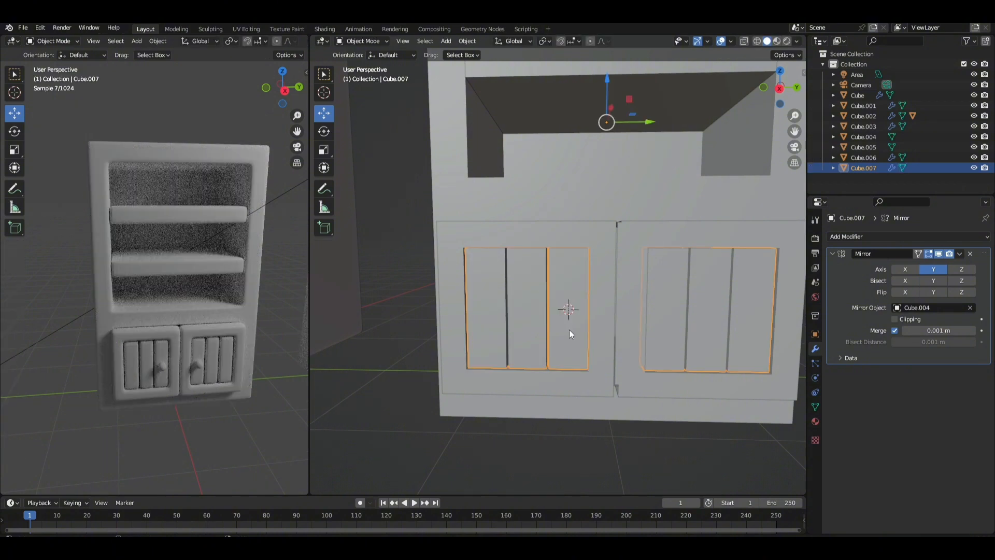
pyautogui.click(548, 429)
pyautogui.hotkey('shift', 'a')
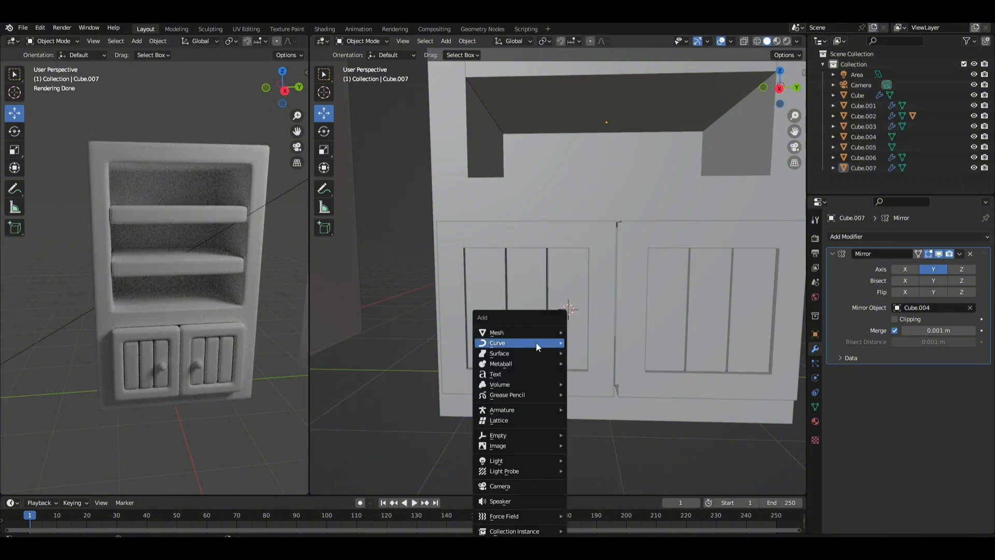
pyautogui.moveTo(537, 342)
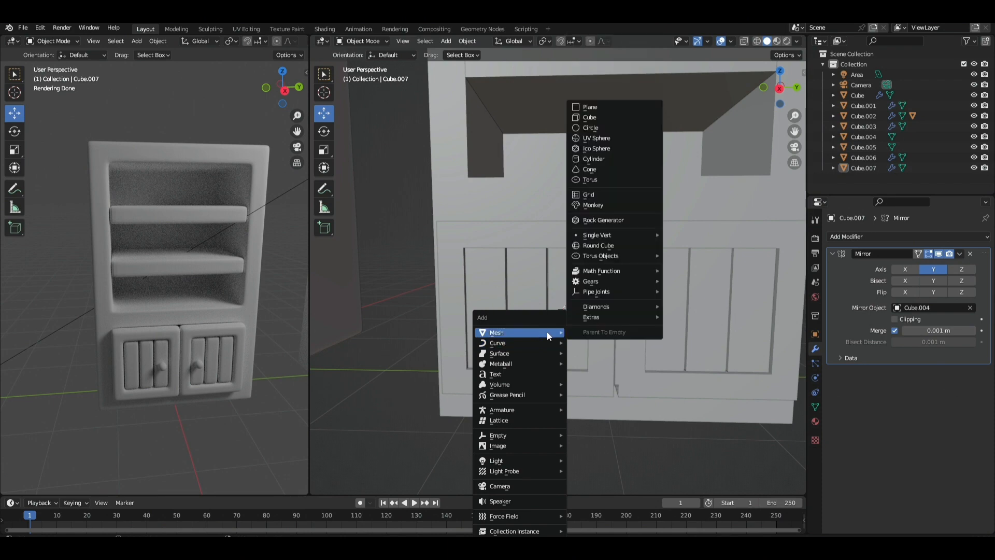
pyautogui.click(610, 141)
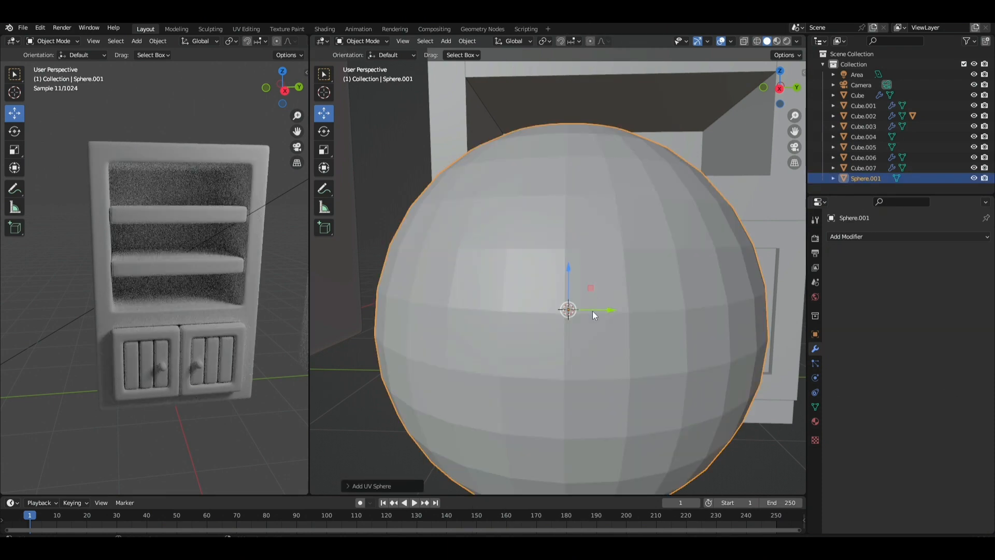
pyautogui.scroll(-2, 594, 310)
pyautogui.rightClick(595, 310)
pyautogui.click(572, 264)
# Scale the sphere down uniformly to the size of a small door knob.
pyautogui.moveTo(577, 315); pyautogui.dragTo(672, 325, button='middle')
pyautogui.press('s')
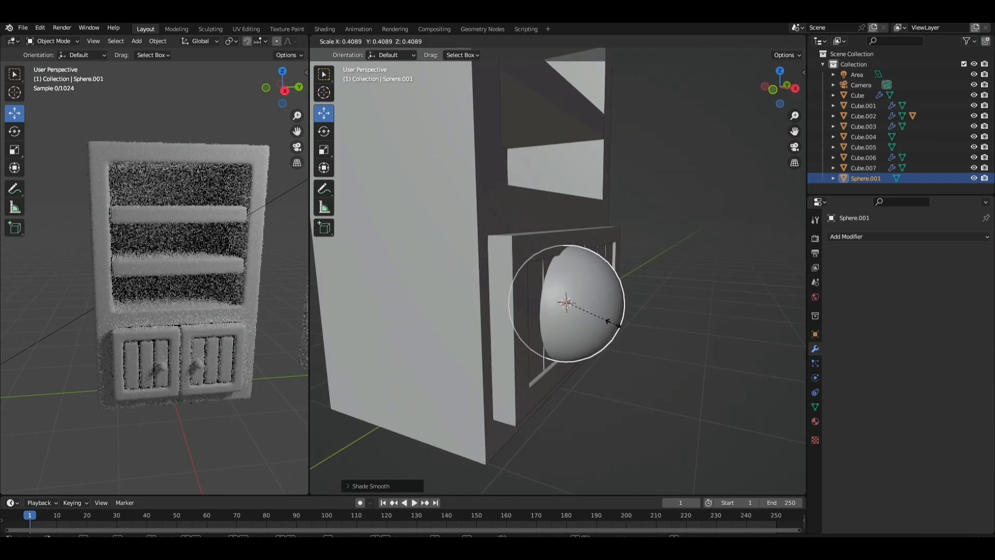
pyautogui.click(597, 314)
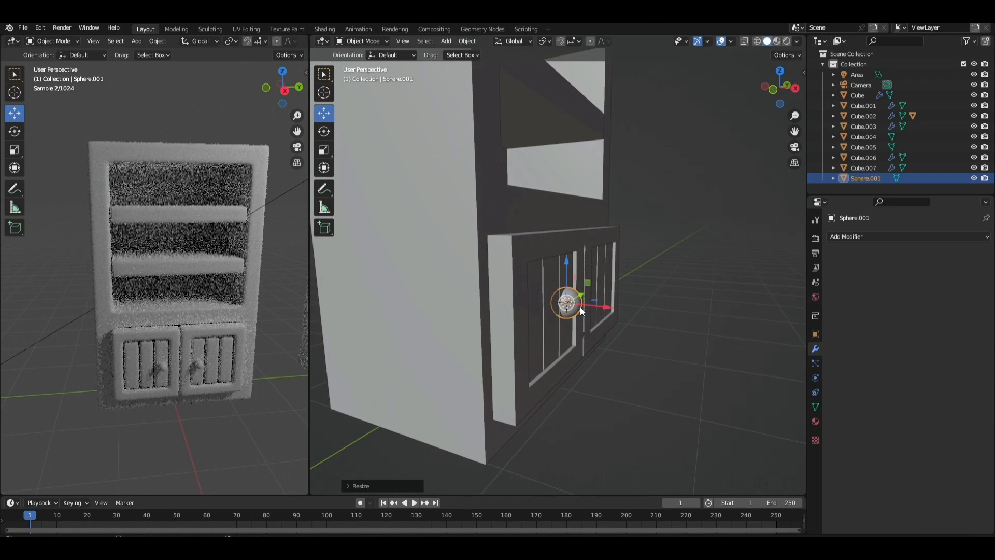
pyautogui.moveTo(612, 315); pyautogui.dragTo(607, 322, button='middle')
pyautogui.press('s')
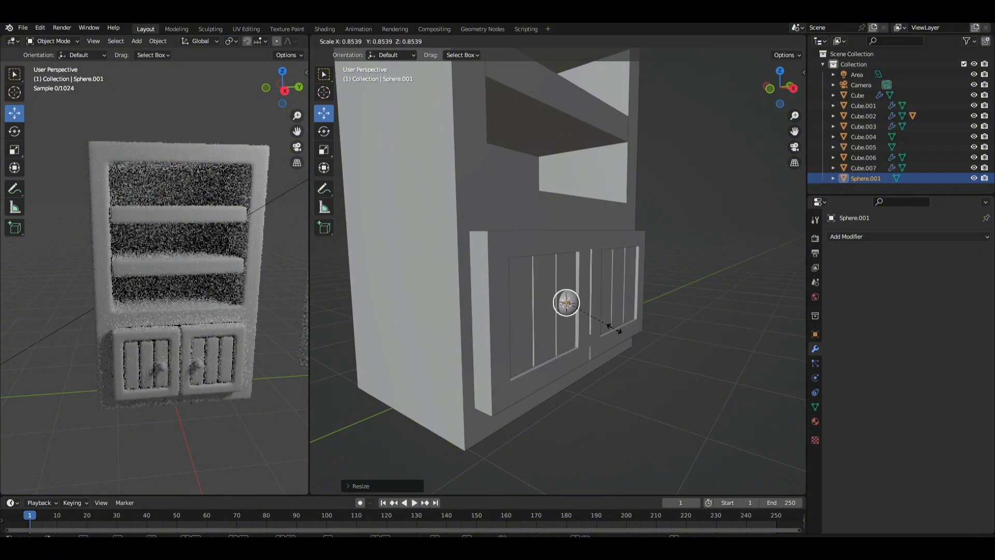
pyautogui.click(604, 325)
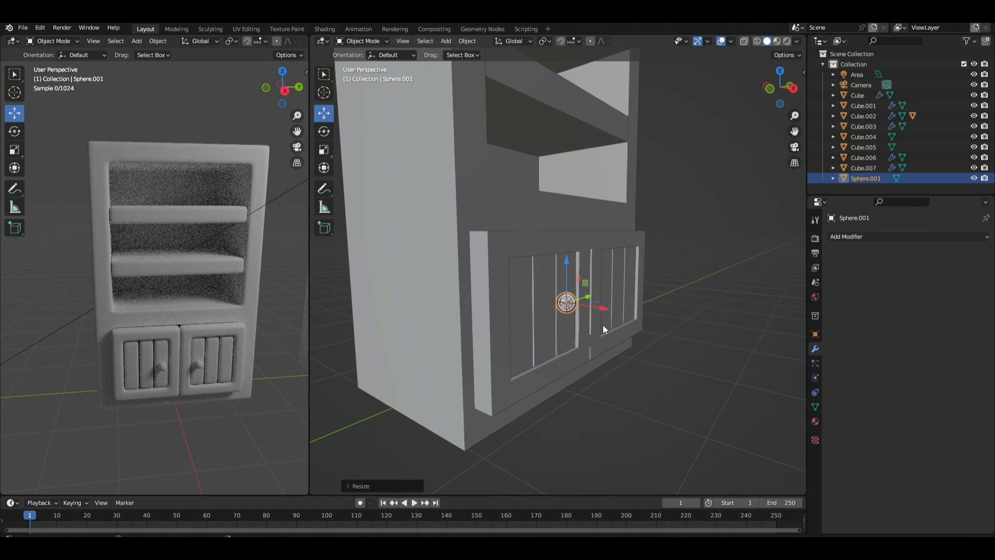
# Move the knob sphere outward along the X axis until it sits in front of the door.
pyautogui.moveTo(574, 322); pyautogui.dragTo(594, 314, button='middle')
pyautogui.press('g')
pyautogui.press('x')
pyautogui.click(600, 313)
pyautogui.press('g')
pyautogui.press('x')
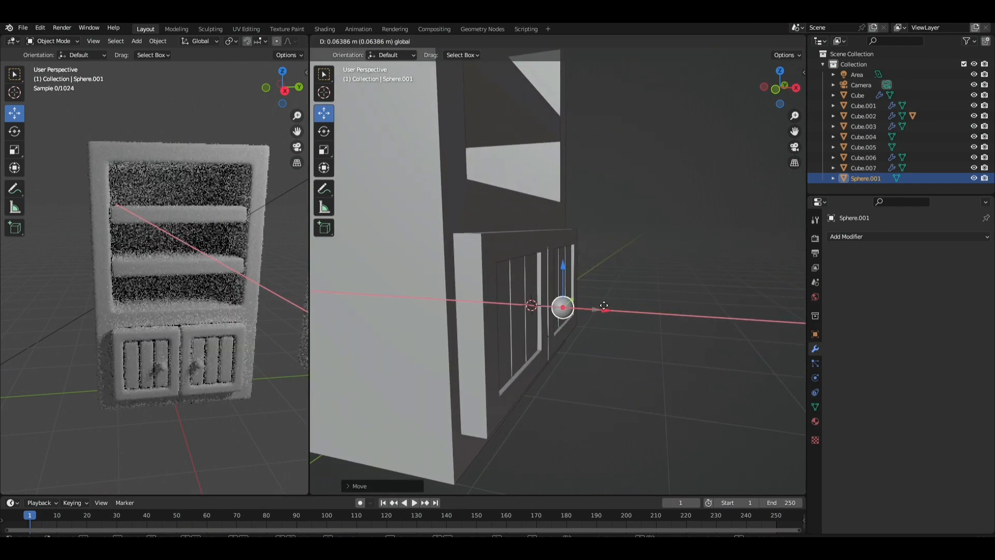
pyautogui.click(641, 313)
# Isolate the sphere in local view and edit its mesh from the front orthographic view with X-ray on.
pyautogui.press('KP_Divide')
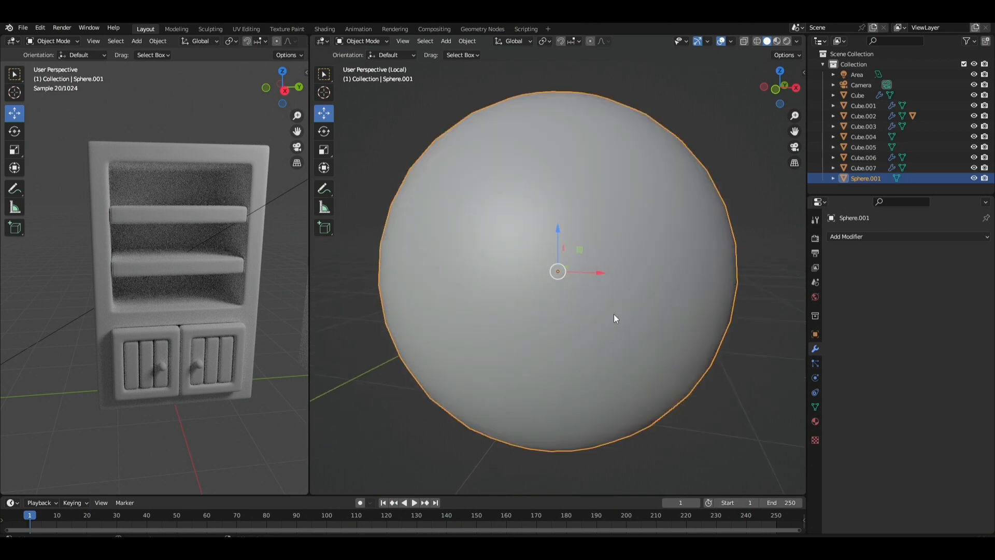
pyautogui.scroll(-3, 642, 292)
pyautogui.click(745, 41)
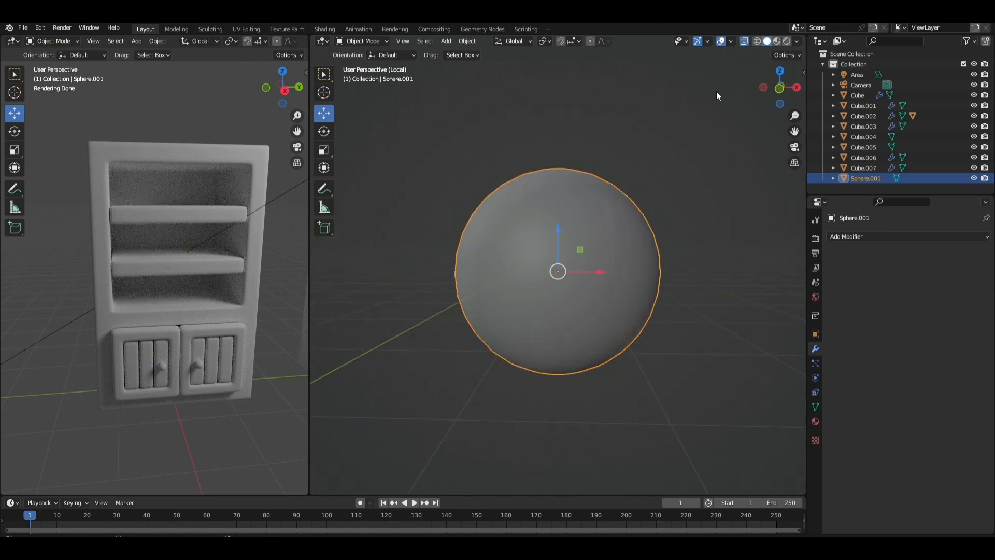
pyautogui.press('Tab')
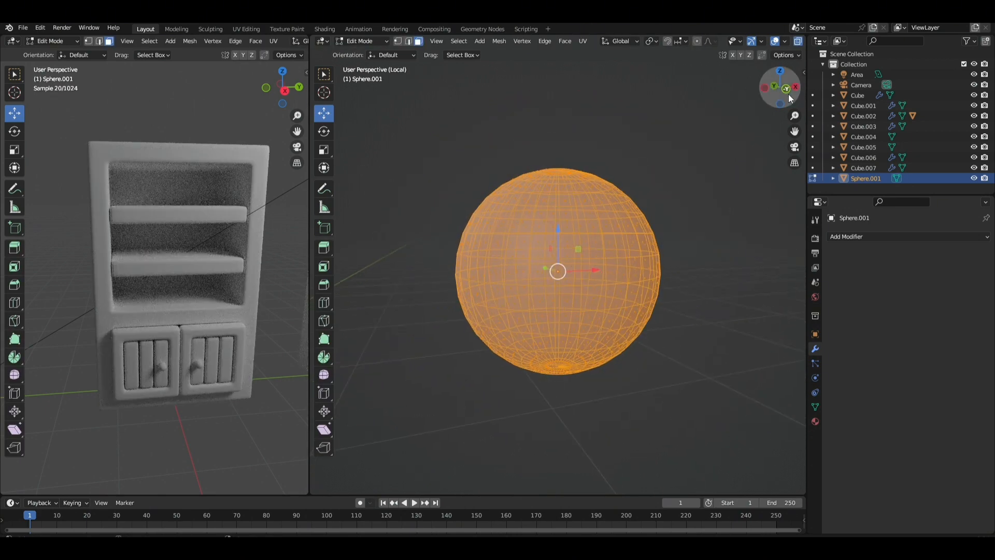
pyautogui.click(785, 90)
pyautogui.scroll(-2, 607, 246)
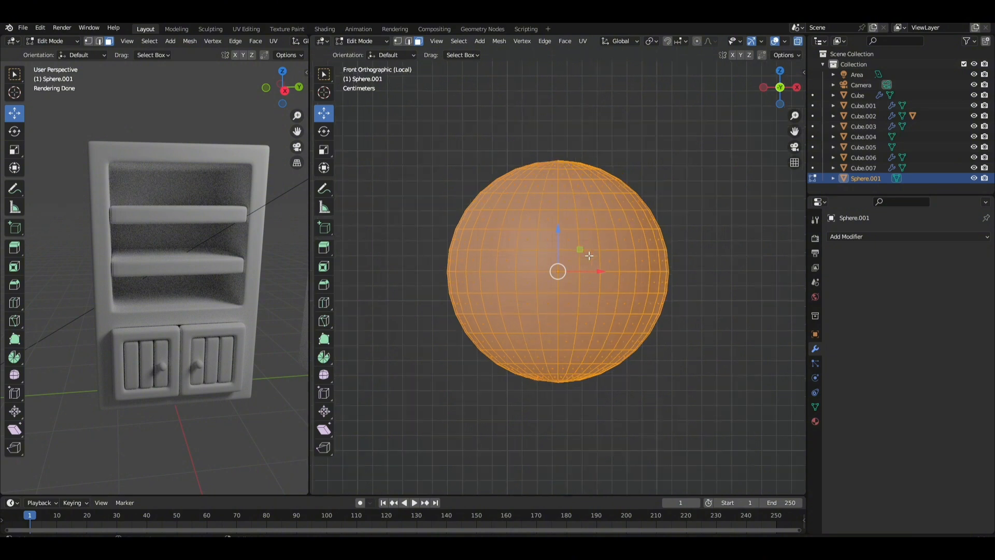
# Select the four central faces of the sphere with X-ray on.
pyautogui.click(570, 262)
pyautogui.keyDown('shift'); pyautogui.click(551, 264); pyautogui.keyUp('shift')
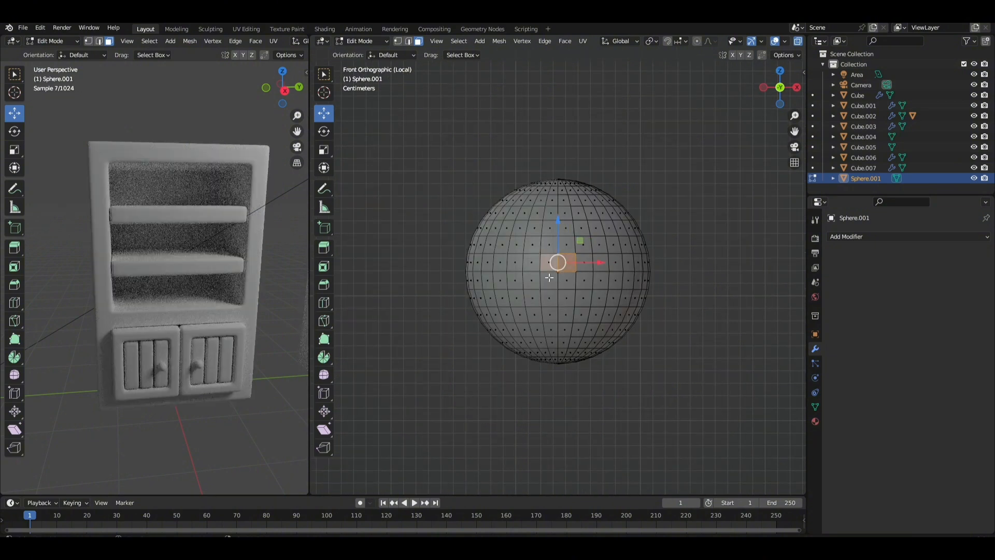
pyautogui.keyDown('shift'); pyautogui.click(550, 279); pyautogui.keyUp('shift')
pyautogui.keyDown('shift'); pyautogui.click(566, 280); pyautogui.keyUp('shift')
# Open the keymap preferences and look through the general keymap settings.
pyautogui.click(22, 29)
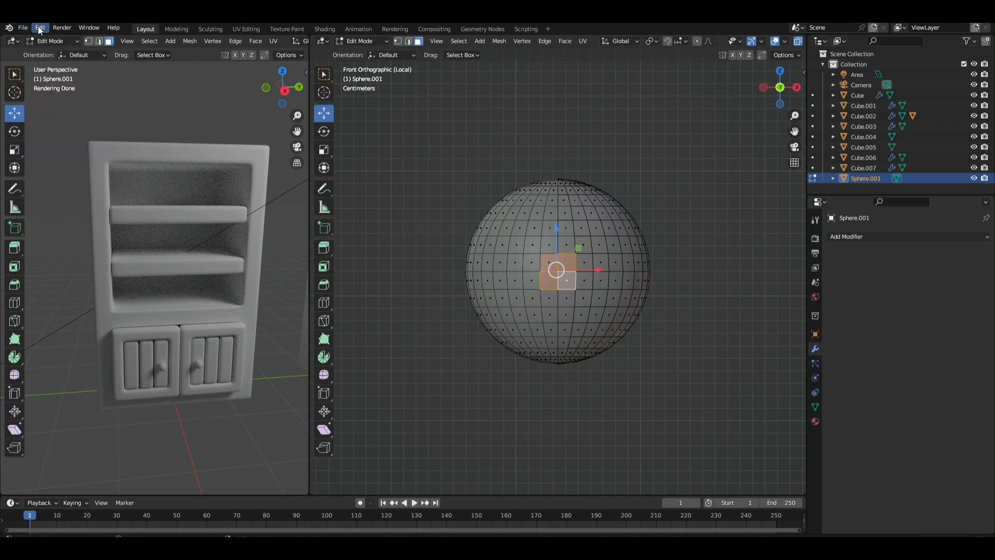
pyautogui.click(39, 28)
pyautogui.click(35, 27)
pyautogui.click(34, 27)
pyautogui.click(64, 177)
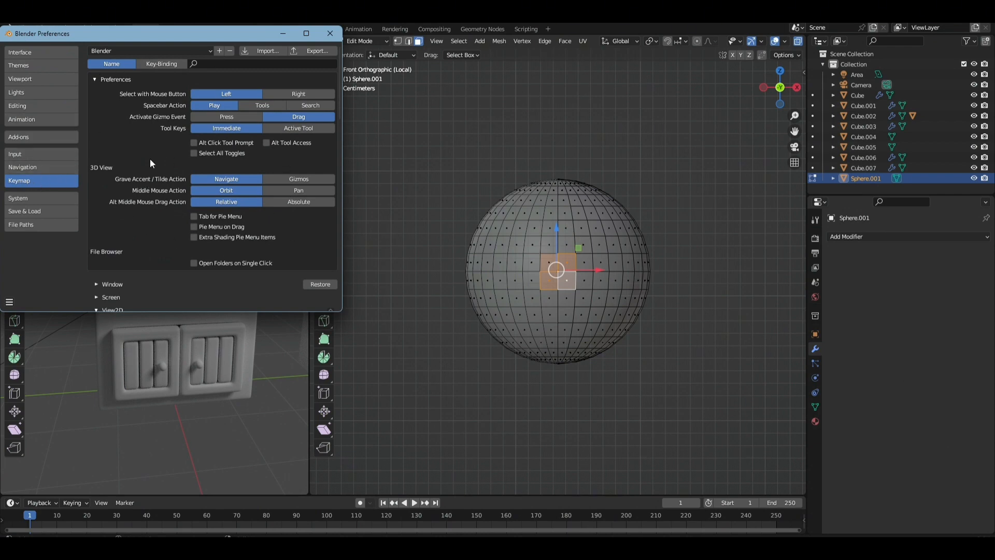
pyautogui.scroll(-2, 299, 145)
pyautogui.scroll(-1, 297, 140)
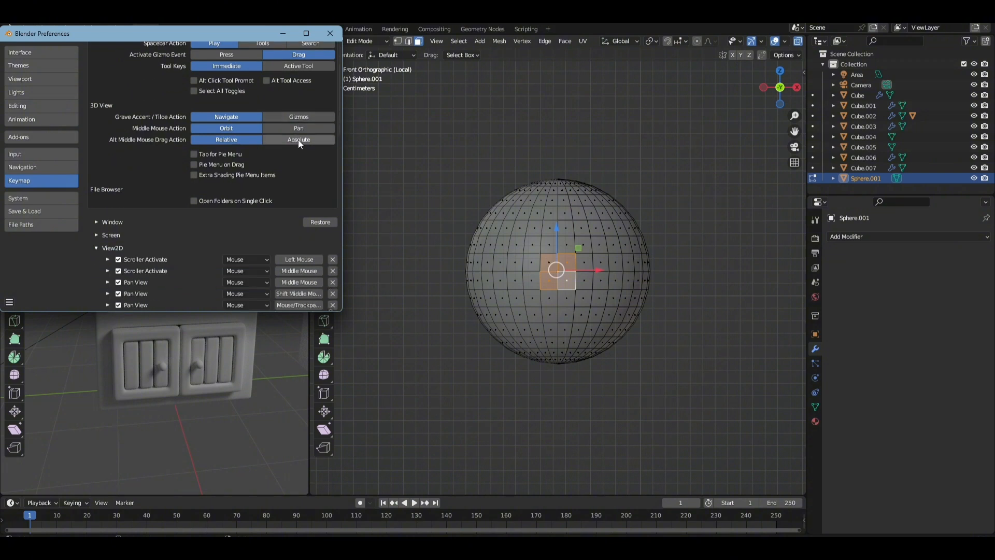
pyautogui.scroll(3, 280, 114)
# Search the keymap by name for "f" and then for "faces".
pyautogui.click(247, 64)
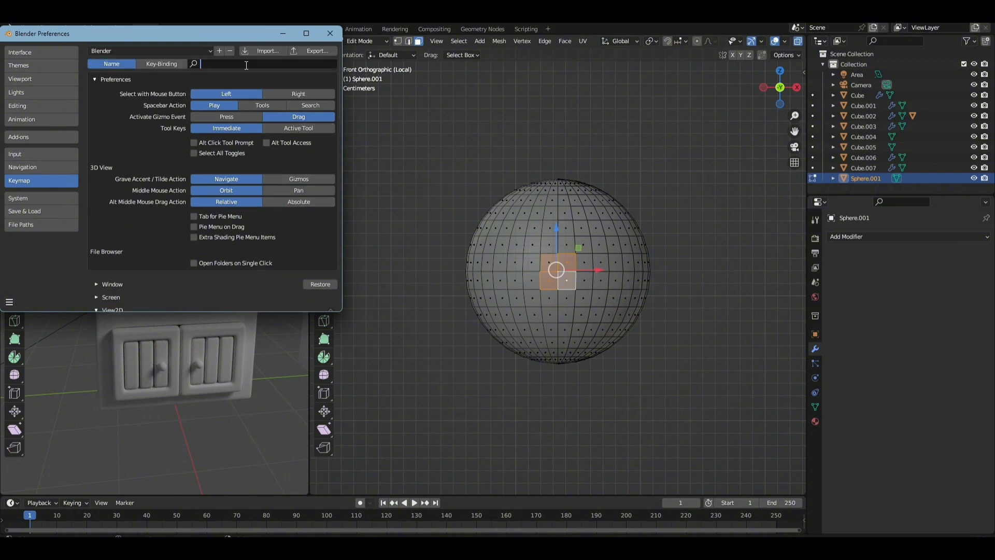
pyautogui.write('e')
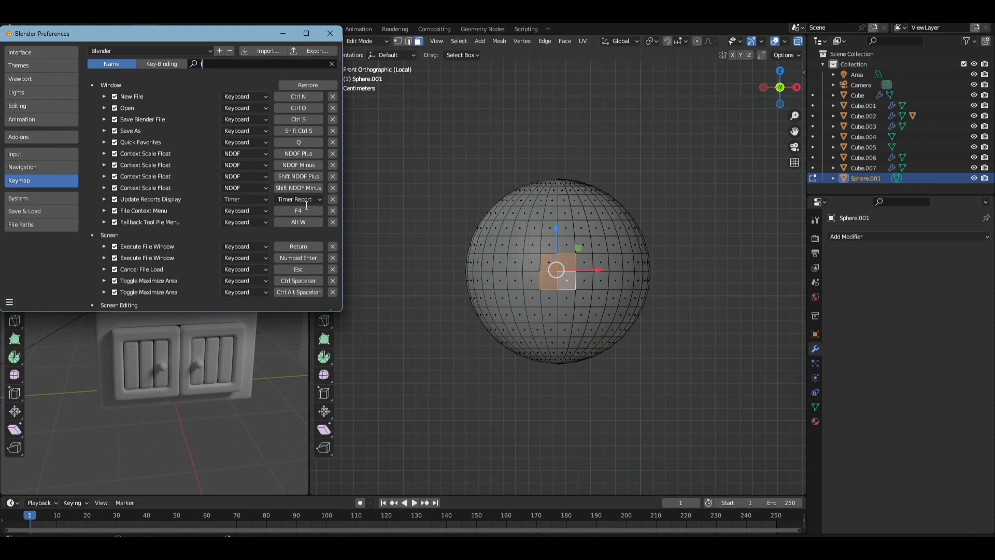
pyautogui.scroll(-15, 272, 237)
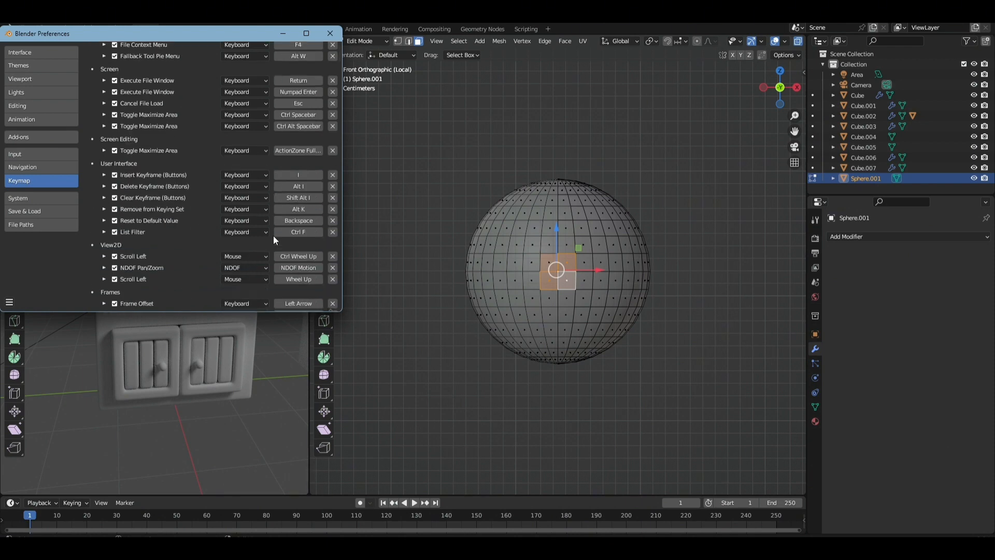
pyautogui.scroll(10, 278, 217)
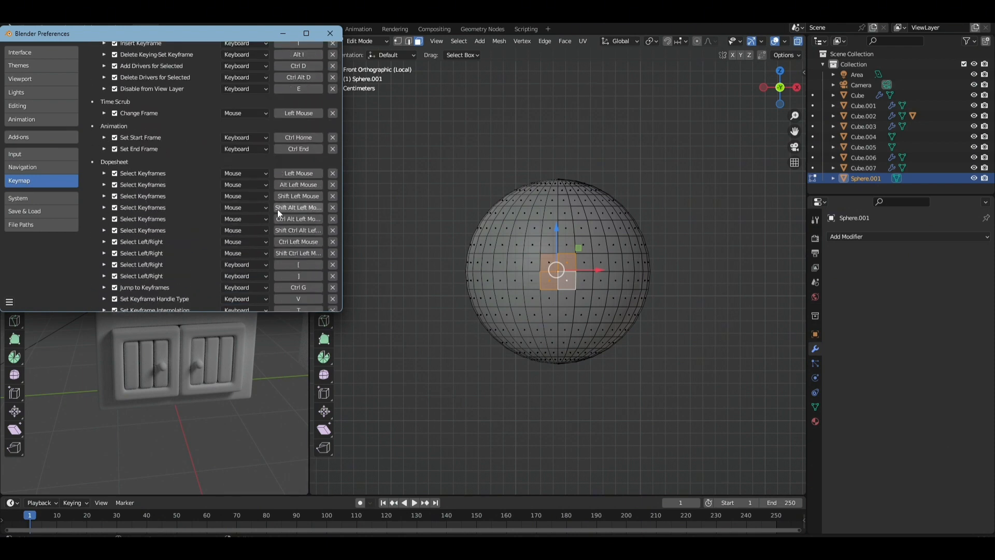
pyautogui.scroll(8, 273, 140)
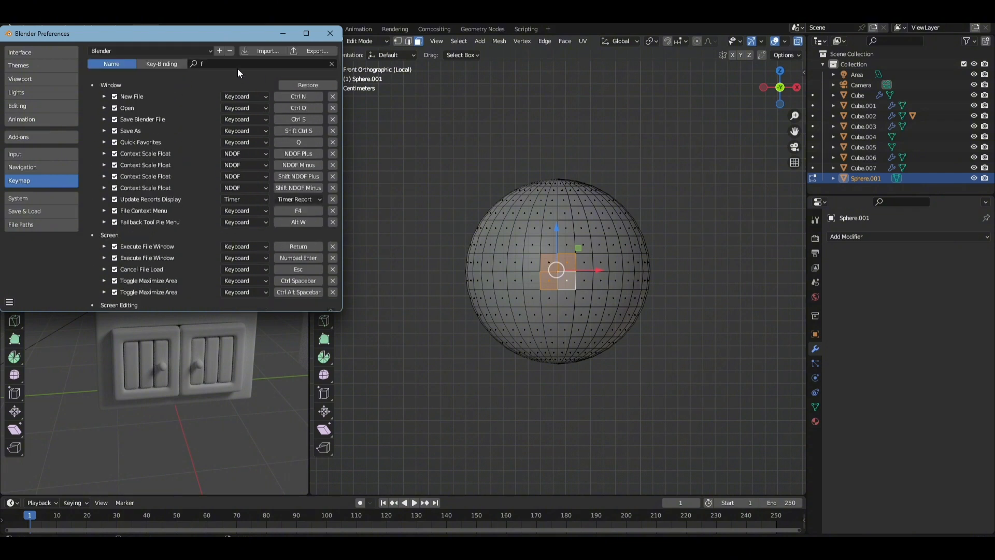
pyautogui.write('faces')
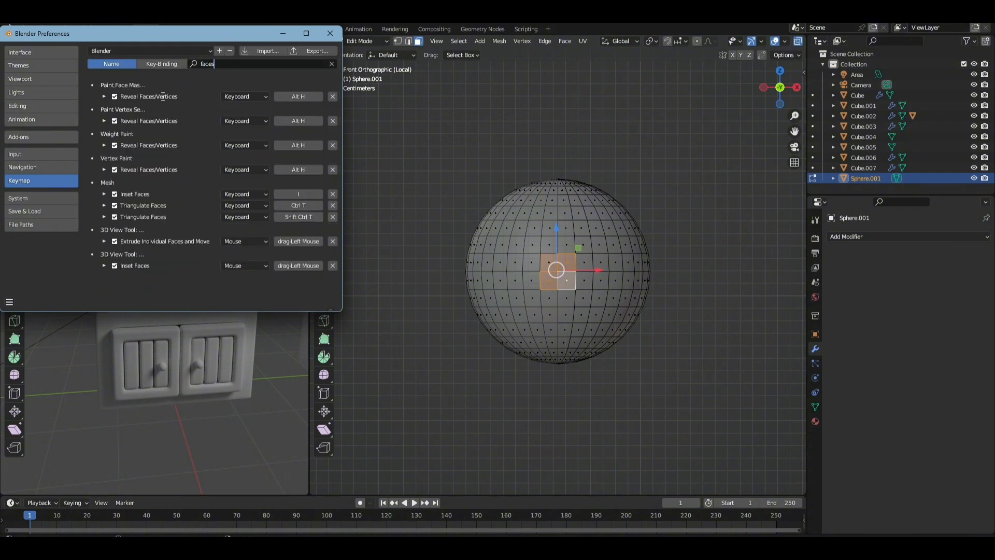
# Search the keymap by key binding for "f" and close the preferences.
pyautogui.click(171, 65)
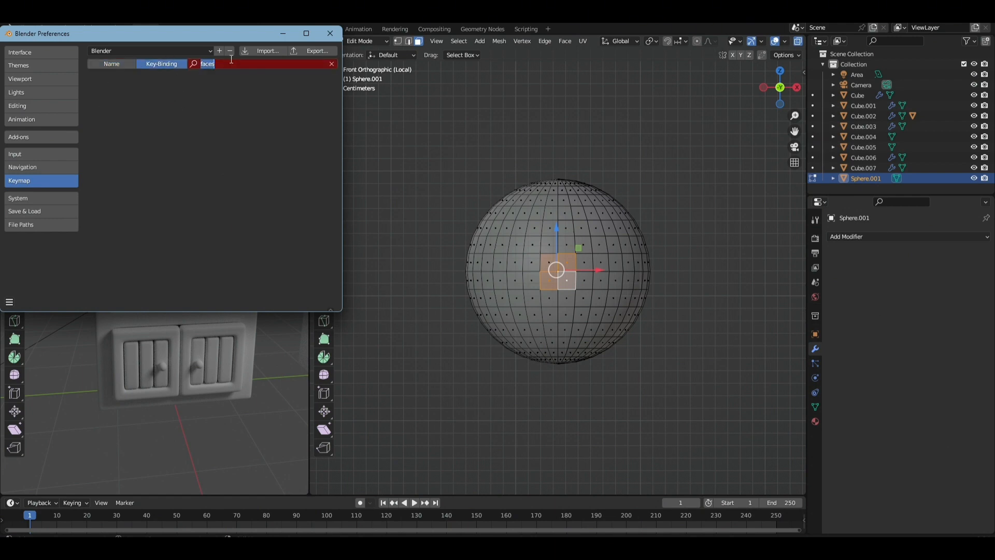
pyautogui.write('f')
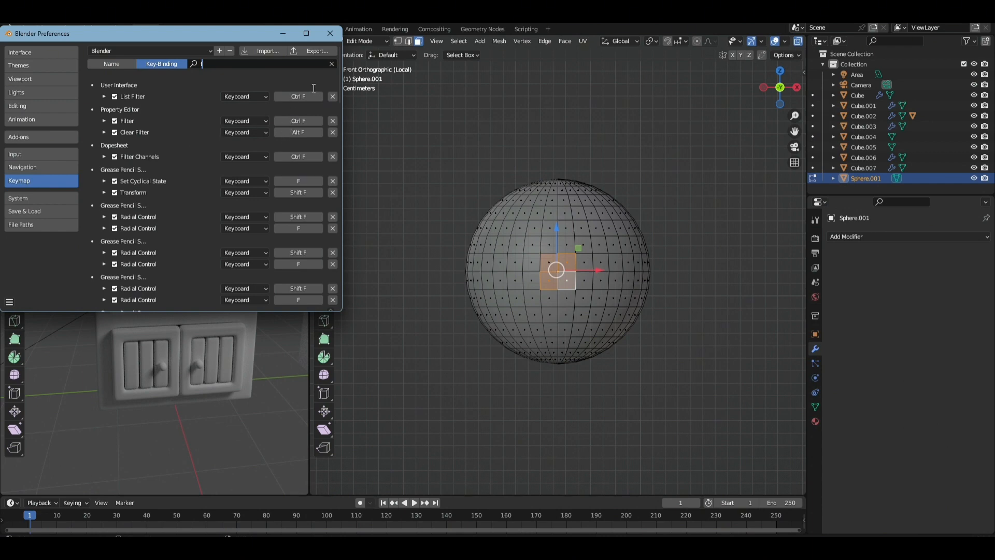
pyautogui.click(330, 34)
# Extend the X-ray face selection around the four central faces to a four-by-four block.
pyautogui.keyDown('shift'); pyautogui.click(535, 277); pyautogui.keyUp('shift')
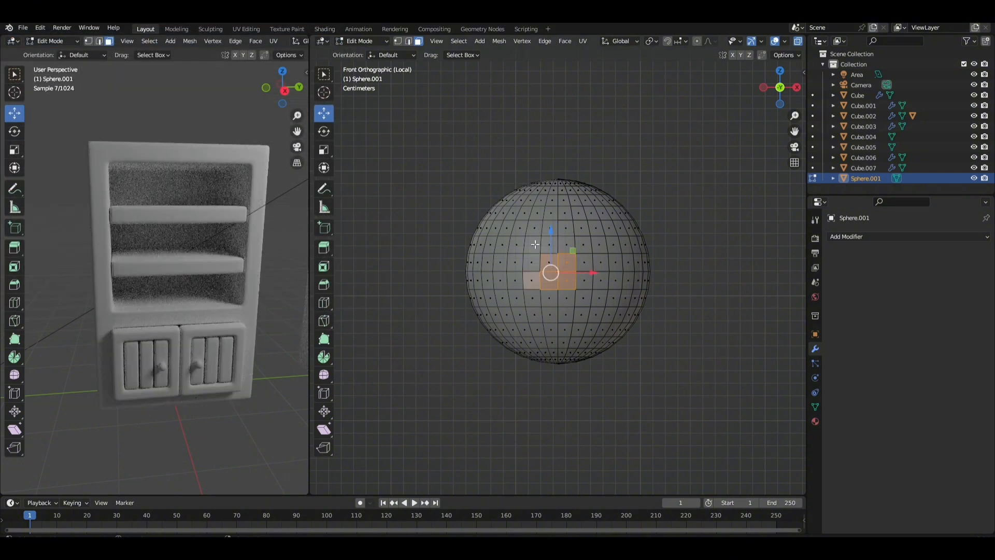
pyautogui.keyDown('shift'); pyautogui.click(533, 262); pyautogui.keyUp('shift')
pyautogui.keyDown('shift'); pyautogui.click(533, 245); pyautogui.keyUp('shift')
pyautogui.keyDown('shift'); pyautogui.click(549, 244); pyautogui.keyUp('shift')
pyautogui.keyDown('shift'); pyautogui.click(568, 245); pyautogui.keyUp('shift')
pyautogui.keyDown('shift'); pyautogui.click(584, 246); pyautogui.keyUp('shift')
pyautogui.keyDown('shift'); pyautogui.click(585, 262); pyautogui.keyUp('shift')
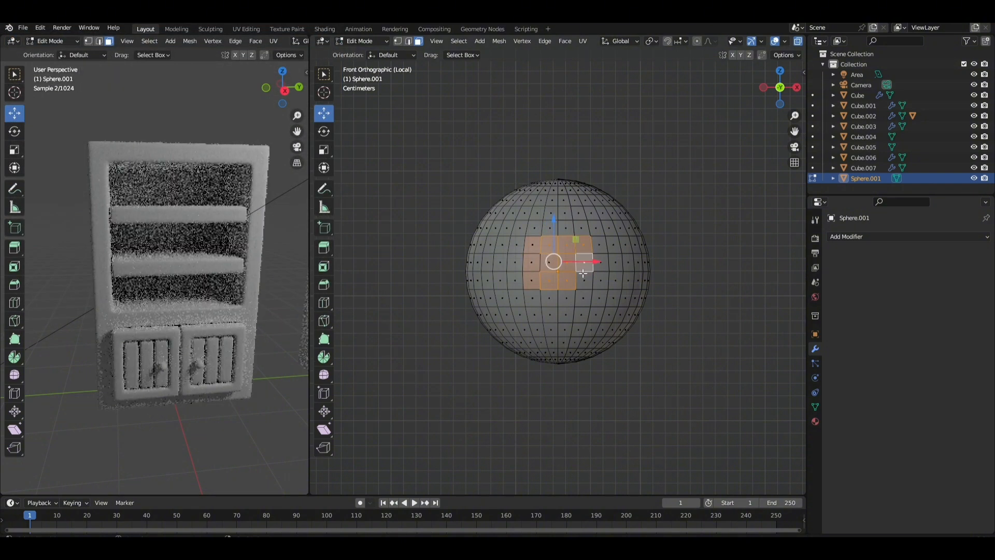
pyautogui.keyDown('shift'); pyautogui.click(585, 281); pyautogui.keyUp('shift')
pyautogui.keyDown('shift'); pyautogui.click(582, 298); pyautogui.keyUp('shift')
pyautogui.keyDown('shift'); pyautogui.click(566, 299); pyautogui.keyUp('shift')
pyautogui.keyDown('shift'); pyautogui.click(545, 301); pyautogui.keyUp('shift')
pyautogui.keyDown('shift'); pyautogui.click(533, 299); pyautogui.keyUp('shift')
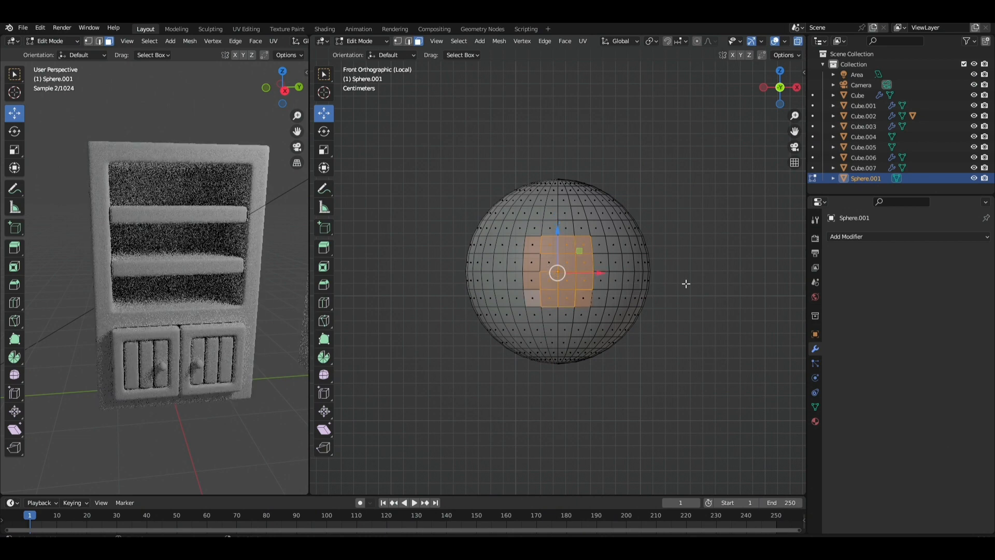
# Check the selection from the side, turn off X-ray and return to the front orthographic view.
pyautogui.moveTo(671, 274); pyautogui.dragTo(623, 272, button='middle')
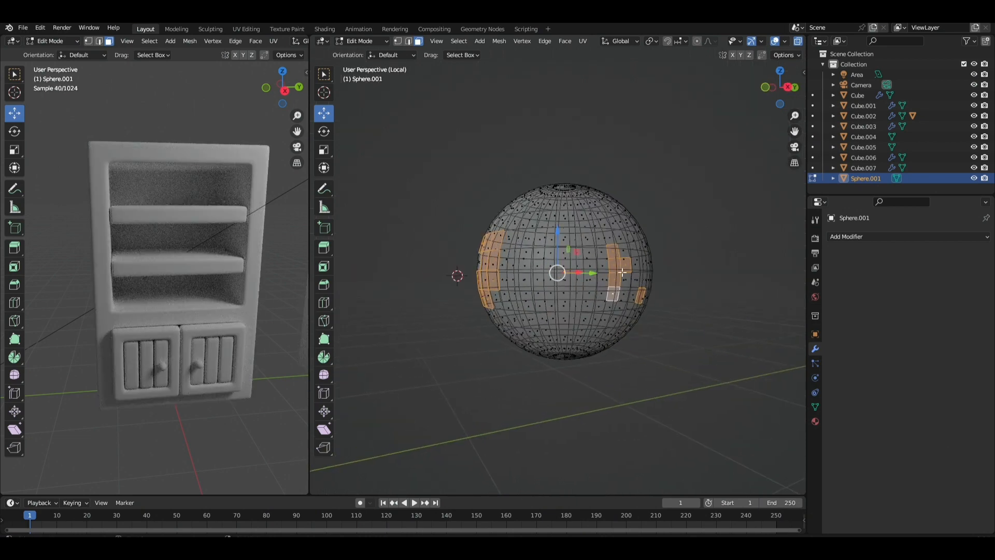
pyautogui.click(798, 41)
pyautogui.moveTo(612, 217); pyautogui.dragTo(707, 215, button='middle')
pyautogui.click(776, 89)
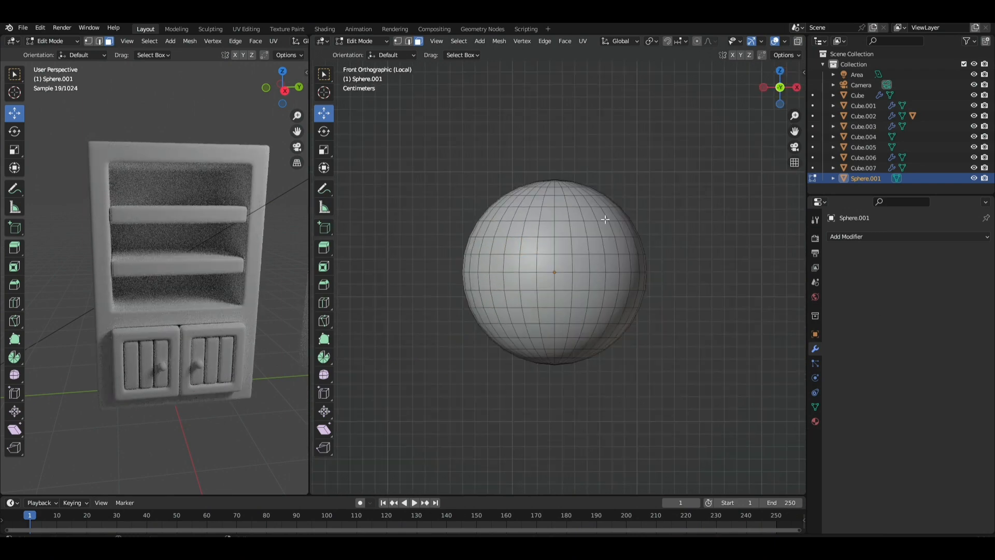
# With X-ray off, select the four-by-four block of faces at the centre of the sphere's front side.
pyautogui.click(546, 264)
pyautogui.keyDown('shift'); pyautogui.click(563, 263); pyautogui.keyUp('shift')
pyautogui.keyDown('shift'); pyautogui.click(562, 280); pyautogui.keyUp('shift')
pyautogui.keyDown('shift'); pyautogui.click(542, 281); pyautogui.keyUp('shift')
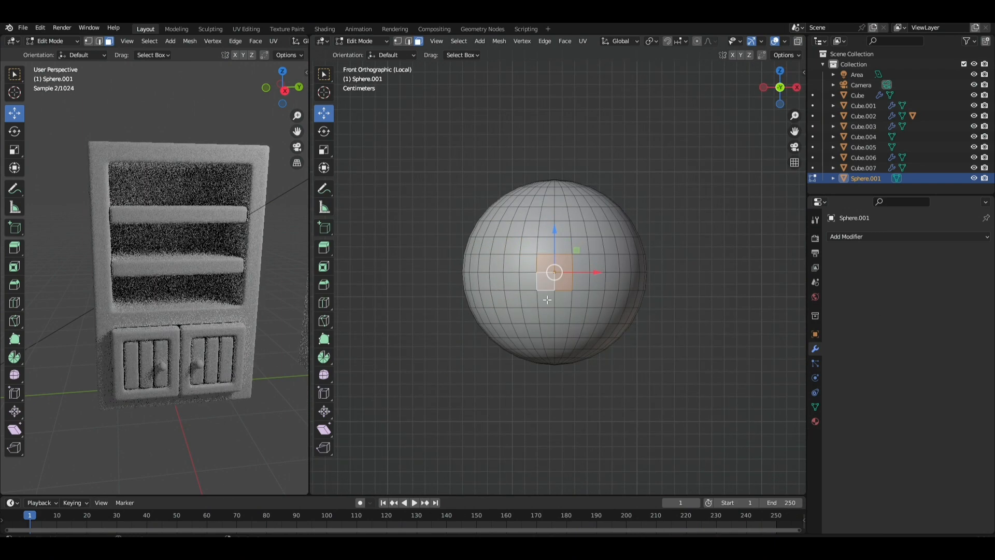
pyautogui.keyDown('shift'); pyautogui.click(562, 299); pyautogui.keyUp('shift')
pyautogui.keyDown('shift'); pyautogui.click(544, 299); pyautogui.keyUp('shift')
pyautogui.keyDown('shift'); pyautogui.click(528, 299); pyautogui.keyUp('shift')
pyautogui.keyDown('shift'); pyautogui.click(529, 282); pyautogui.keyUp('shift')
pyautogui.keyDown('shift'); pyautogui.click(529, 264); pyautogui.keyUp('shift')
pyautogui.keyDown('shift'); pyautogui.click(530, 247); pyautogui.keyUp('shift')
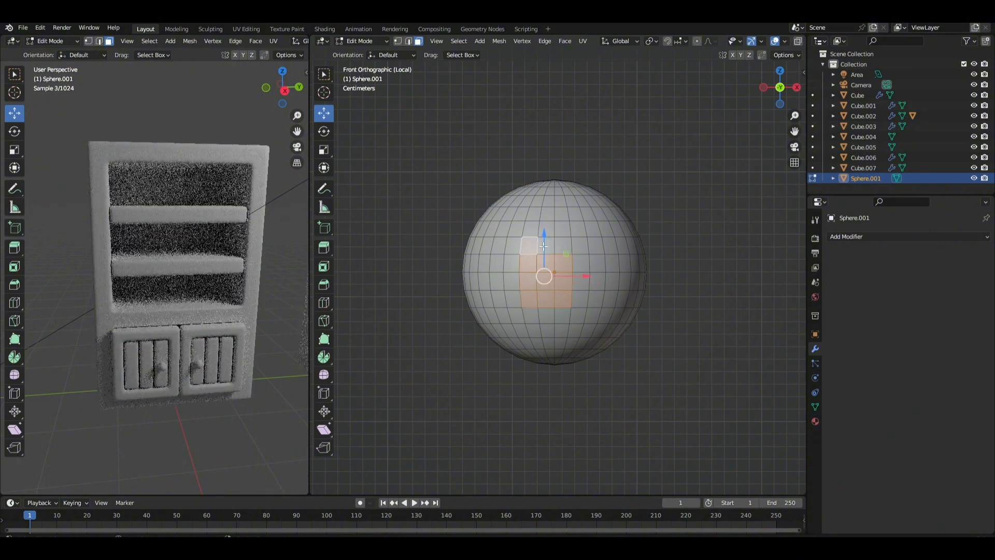
pyautogui.keyDown('shift'); pyautogui.click(546, 246); pyautogui.keyUp('shift')
pyautogui.keyDown('shift'); pyautogui.click(581, 246); pyautogui.keyUp('shift')
pyautogui.keyDown('shift'); pyautogui.click(581, 264); pyautogui.keyUp('shift')
pyautogui.keyDown('shift'); pyautogui.click(581, 282); pyautogui.keyUp('shift')
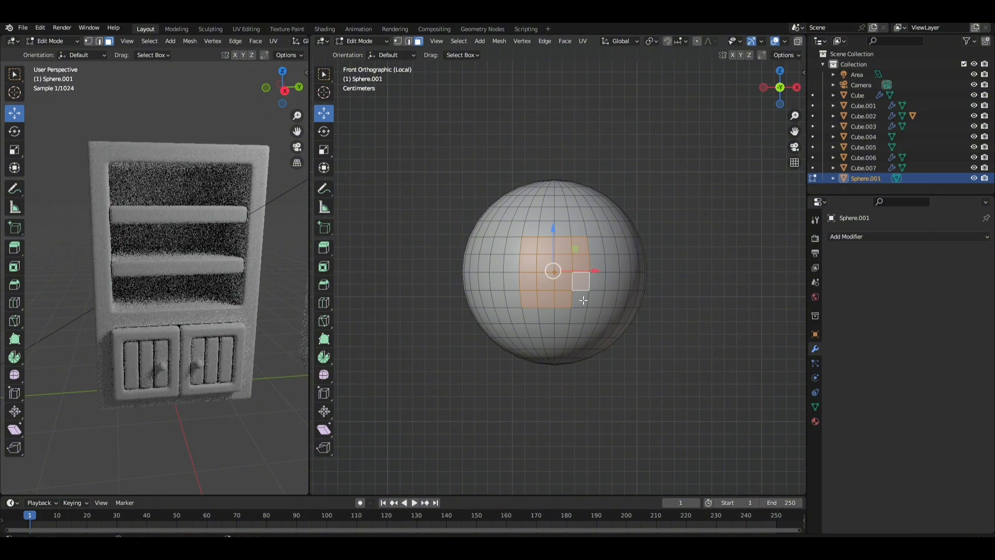
pyautogui.keyDown('shift'); pyautogui.click(581, 299); pyautogui.keyUp('shift')
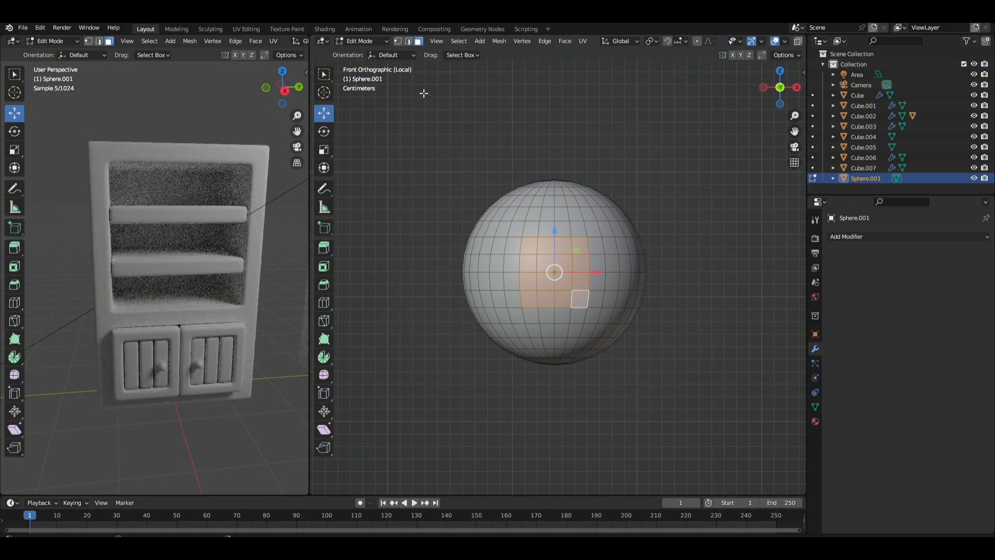
# Try Circle Select on the sphere's front faces and undo the extra selection.
pyautogui.click(329, 76)
pyautogui.click(325, 77)
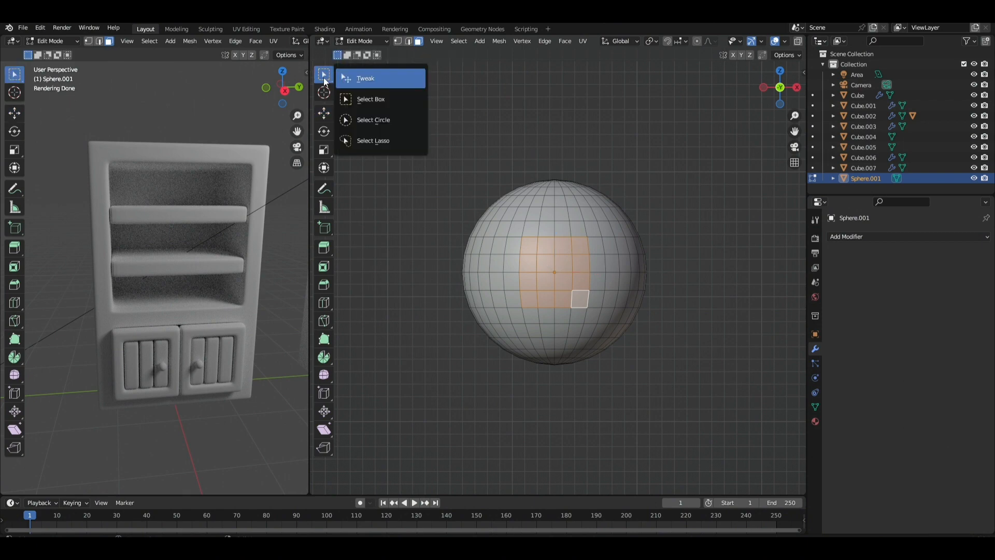
pyautogui.click(358, 125)
pyautogui.moveTo(557, 301)
pyautogui.mouseDown()
pyautogui.moveTo(569, 222)
pyautogui.moveTo(559, 249)
pyautogui.moveTo(570, 265)
pyautogui.moveTo(541, 298)
pyautogui.moveTo(565, 294)
pyautogui.mouseUp()
pyautogui.click(324, 74)
pyautogui.click(365, 80)
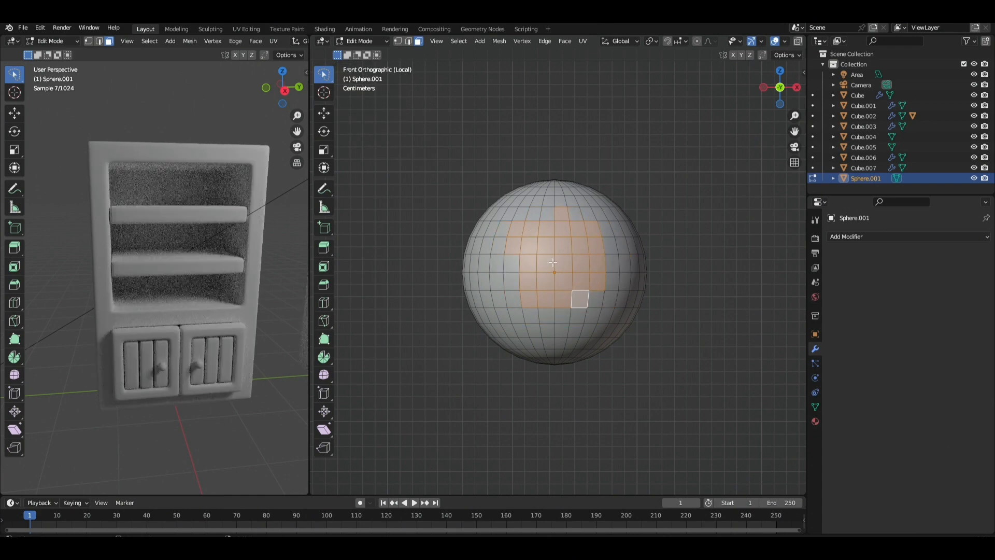
pyautogui.hotkey('ctrl', 'z')
pyautogui.hotkey('ctrl', 'z')
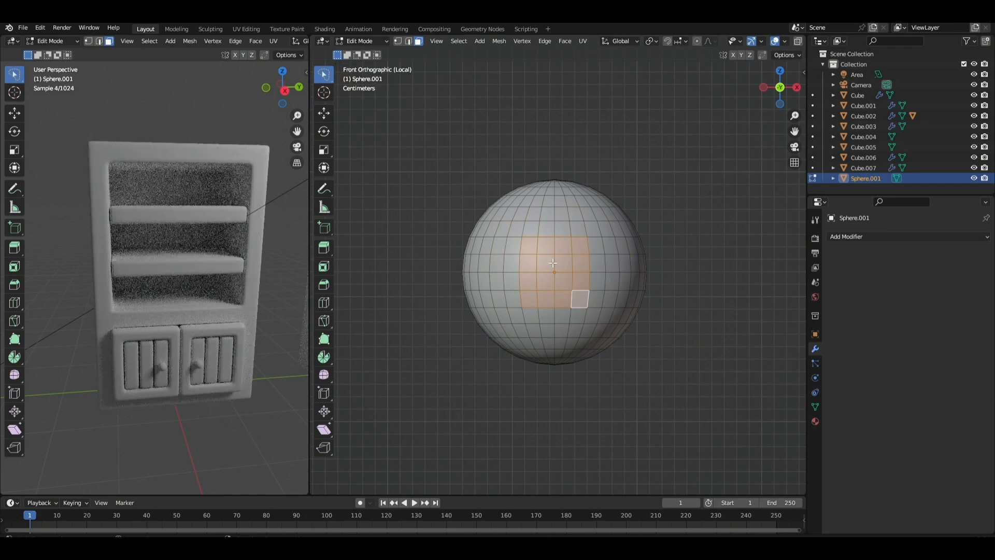
pyautogui.click(324, 74)
pyautogui.click(373, 99)
# Extrude the selected four-by-four block of faces outward along the Y axis into a short knob stem.
pyautogui.moveTo(695, 307); pyautogui.dragTo(570, 307, button='middle')
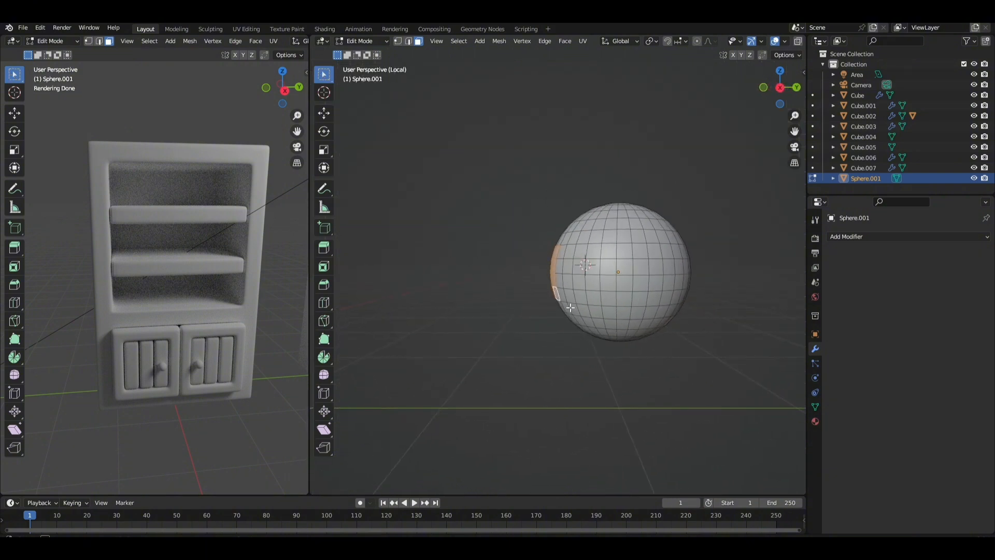
pyautogui.press('e')
pyautogui.press('y')
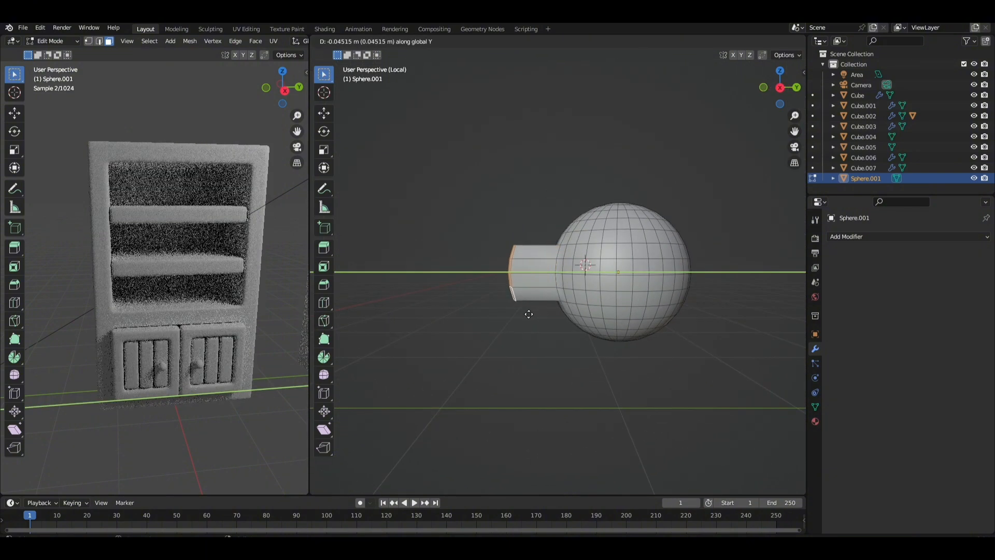
pyautogui.click(518, 315)
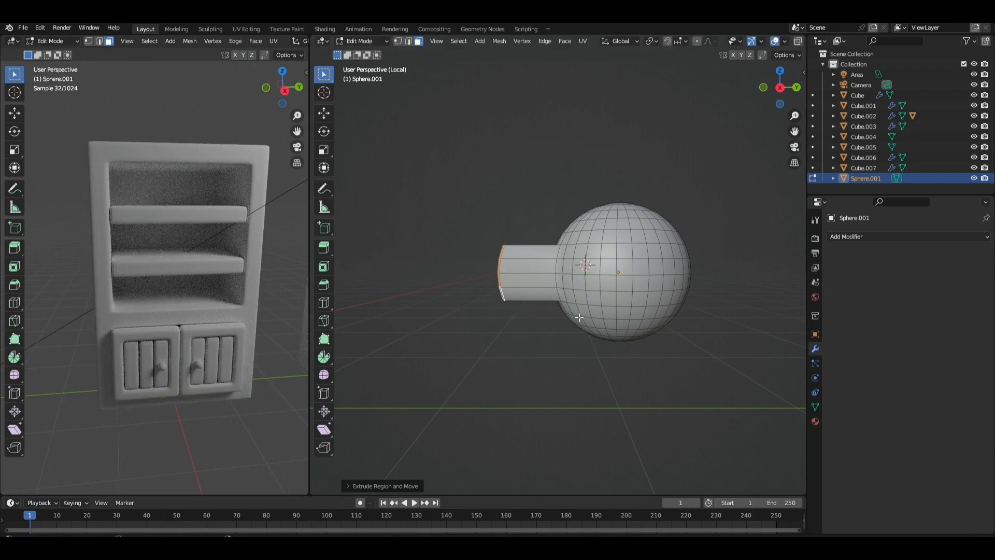
# Flatten the end of the knob's stem by scaling its faces to 0 along Y in the right orthographic view.
pyautogui.press('s')
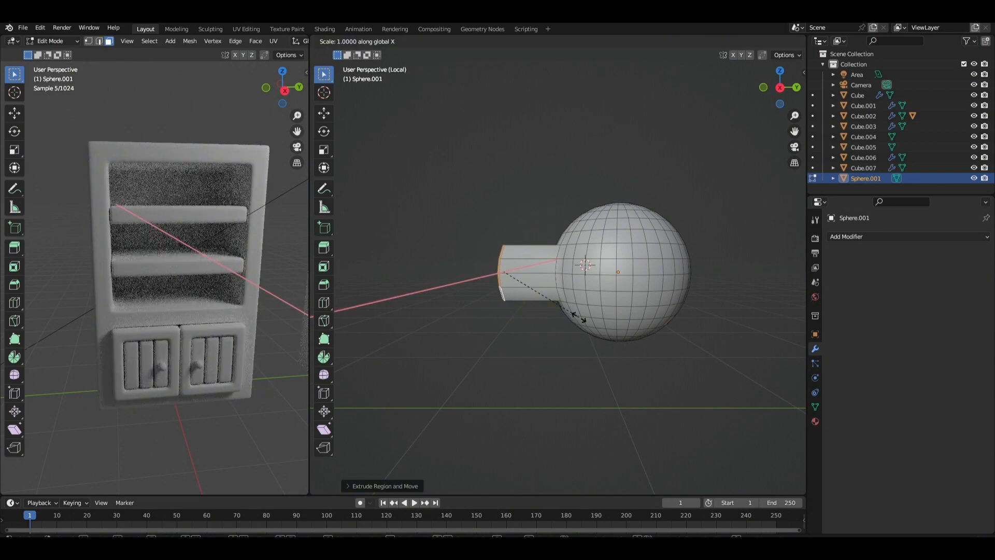
pyautogui.click(579, 317)
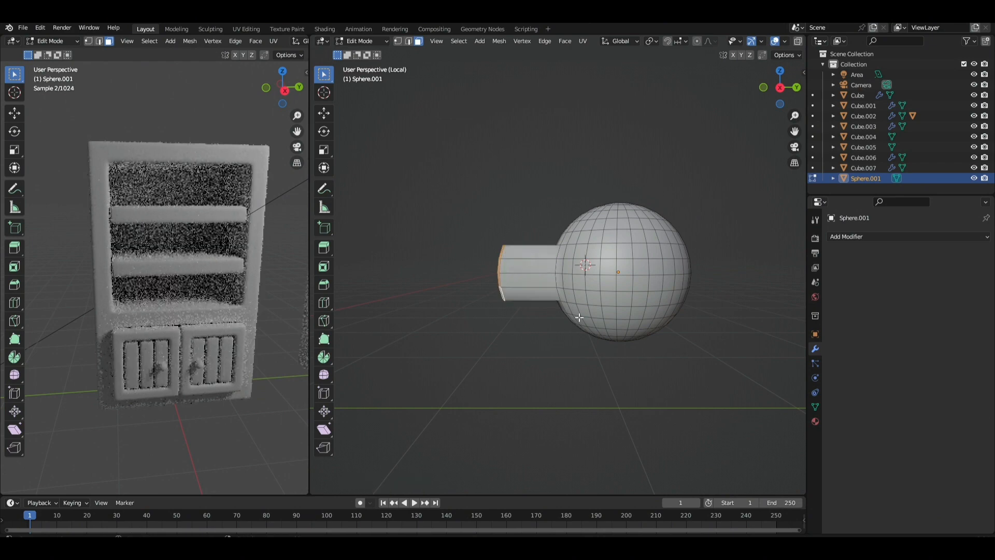
pyautogui.click(780, 87)
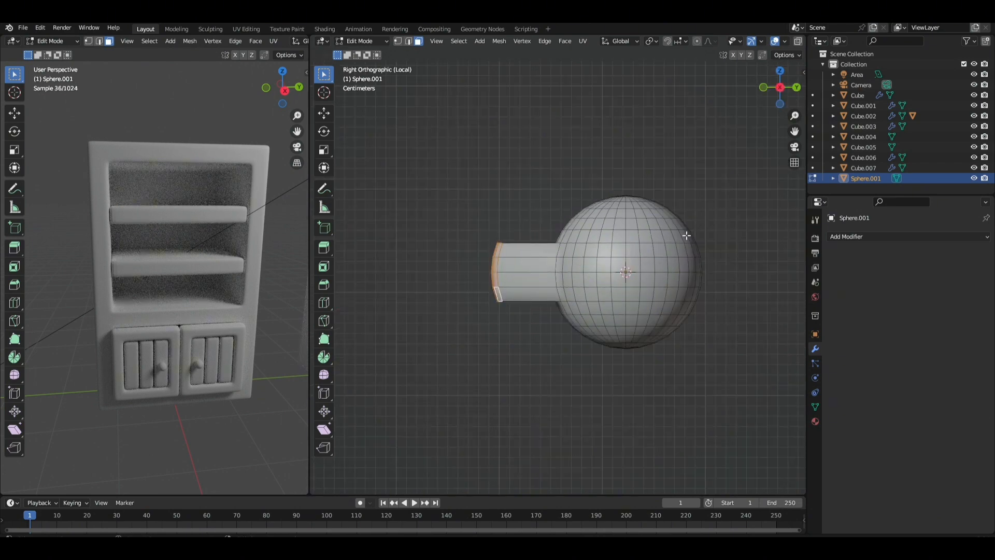
pyautogui.press('s')
pyautogui.press('y')
pyautogui.press('0')
pyautogui.press('Return')
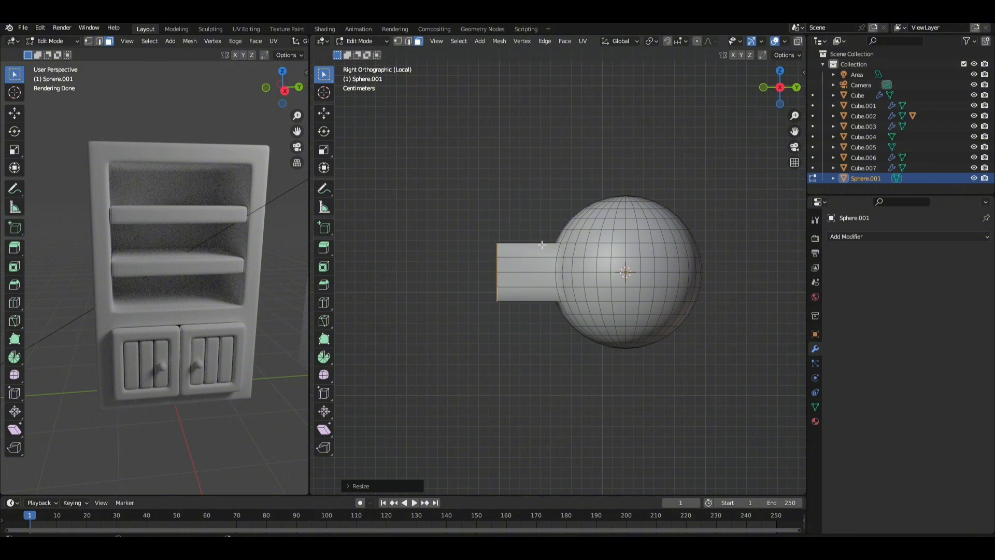
# Leave local view so the whole scene is shown and return the knob to Object Mode.
pyautogui.moveTo(542, 245); pyautogui.dragTo(630, 258, button='middle')
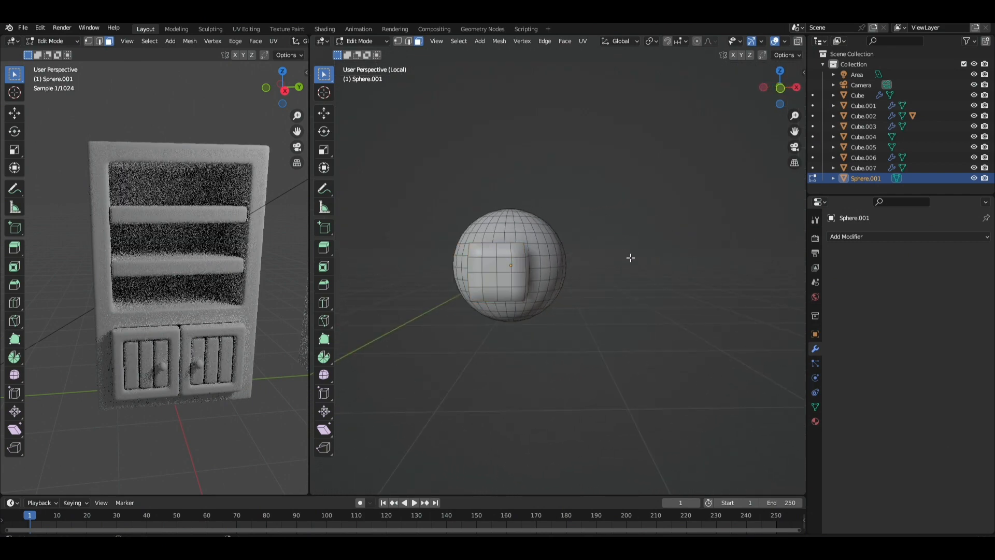
pyautogui.press('KP_Divide')
pyautogui.scroll(1, 622, 290)
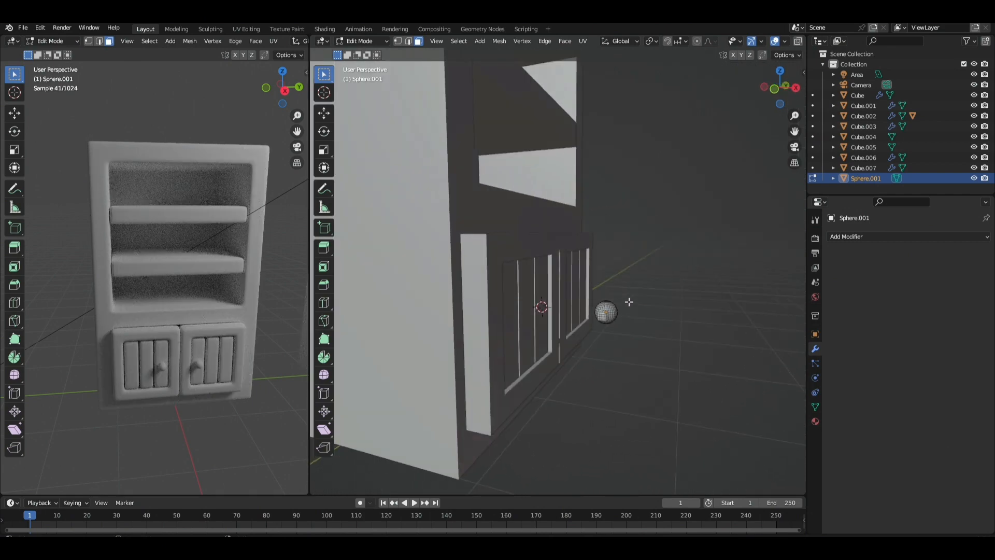
pyautogui.press('Tab')
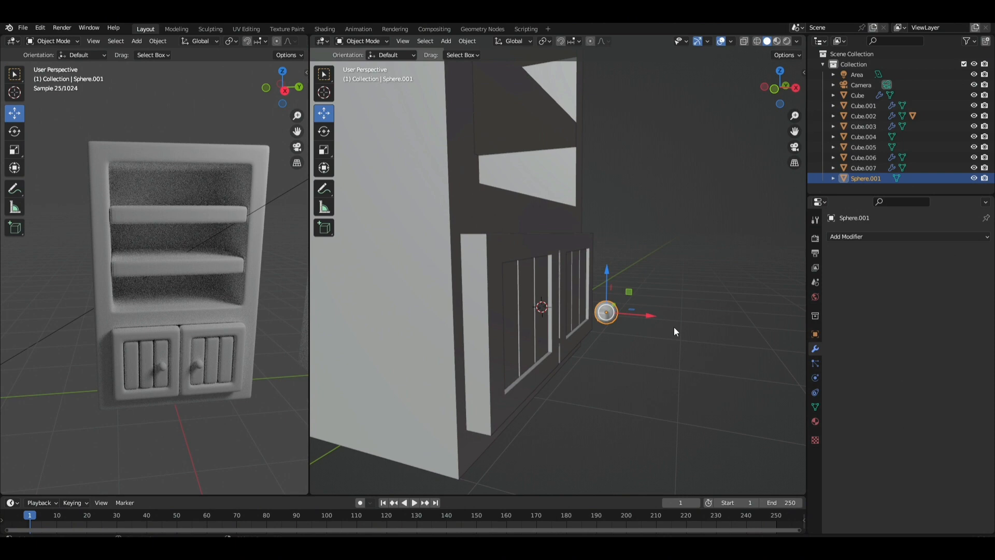
# Try rotating the knob about the X axis and 90° about the Y axis.
pyautogui.press('r')
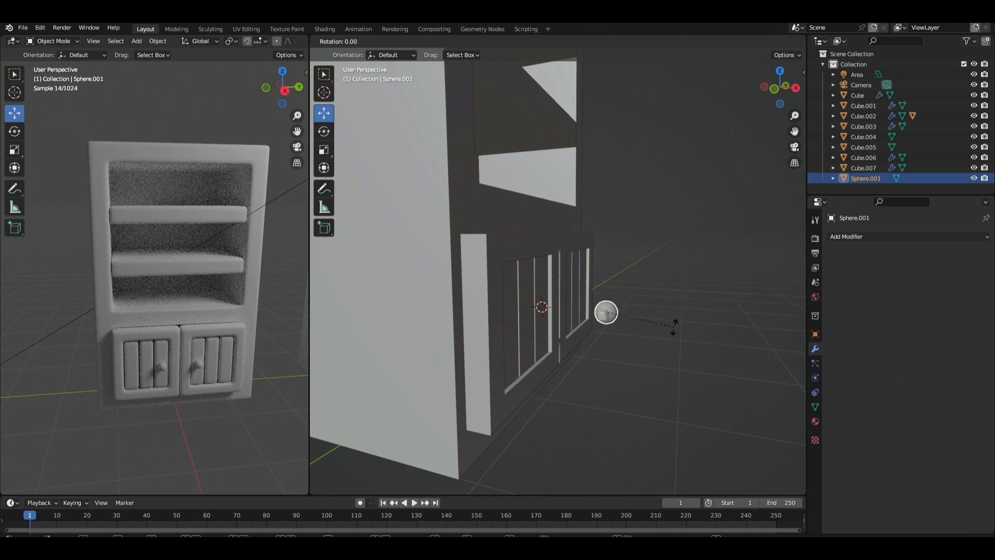
pyautogui.press('x')
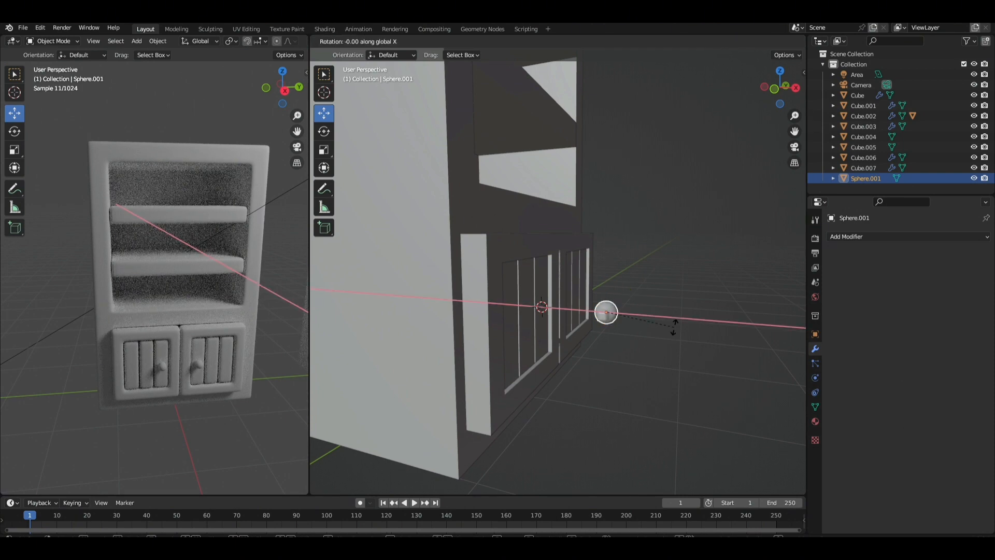
pyautogui.press('Escape')
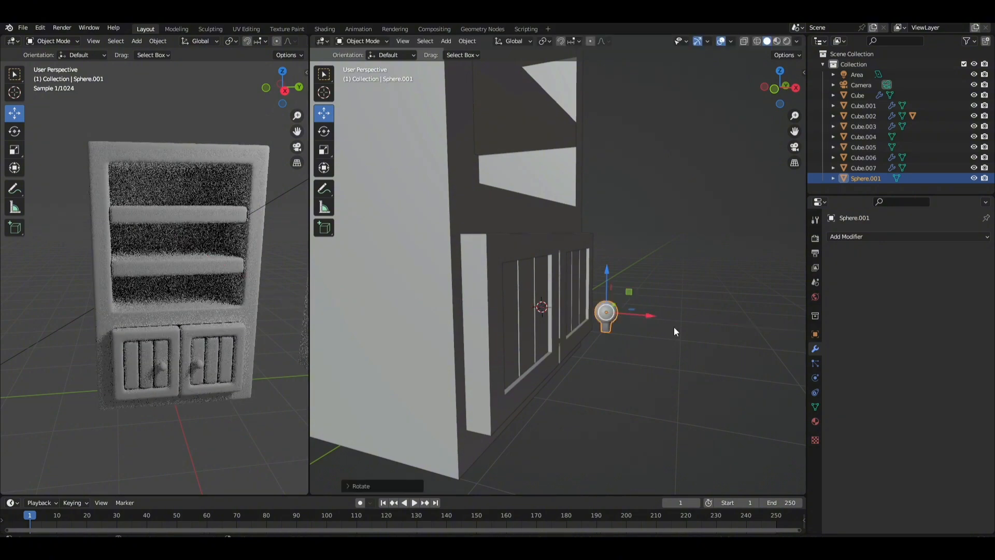
pyautogui.write('ry90')
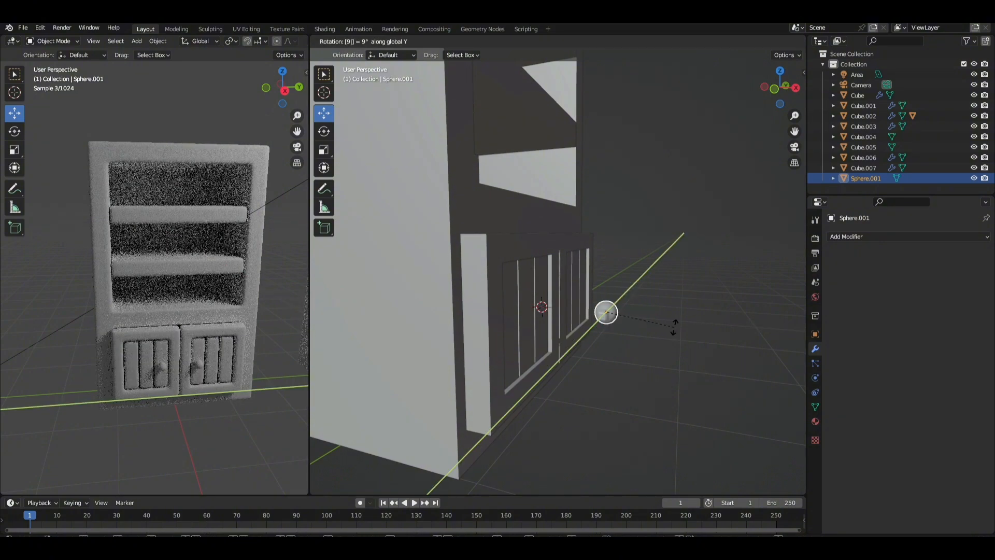
pyautogui.press('Return')
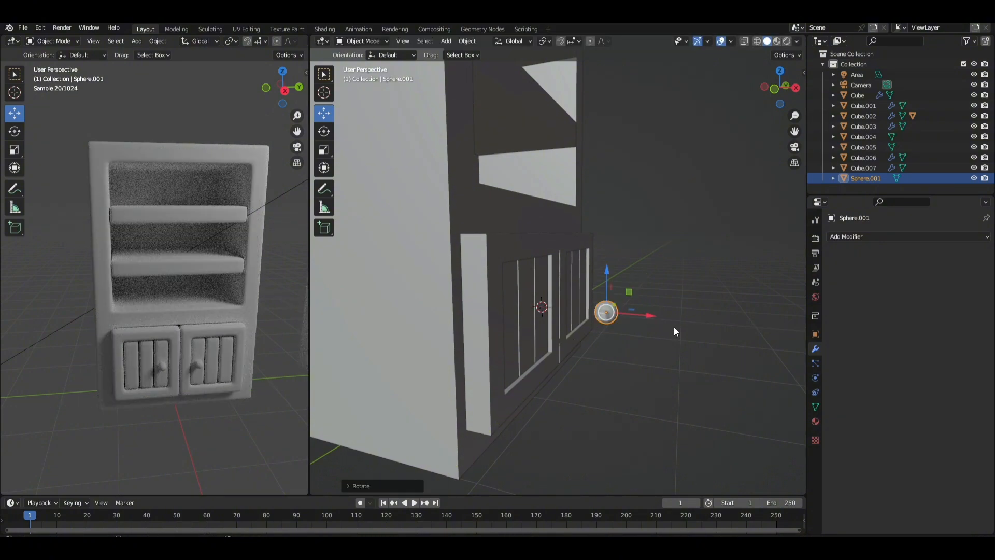
# Rotate the knob 90° about Z and a further half turn so its stem points towards the cabinet doors.
pyautogui.write('rz90')
pyautogui.press('Return')
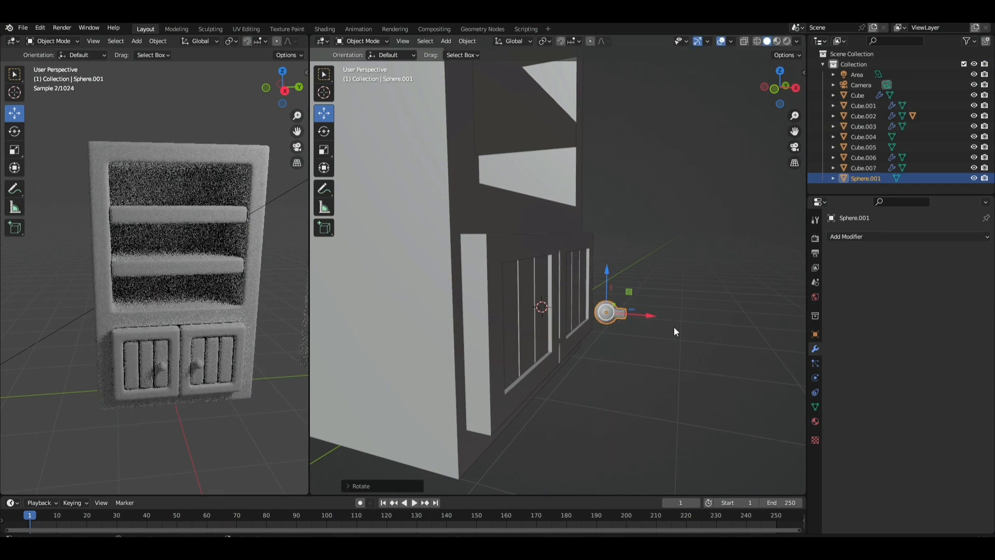
pyautogui.press('r')
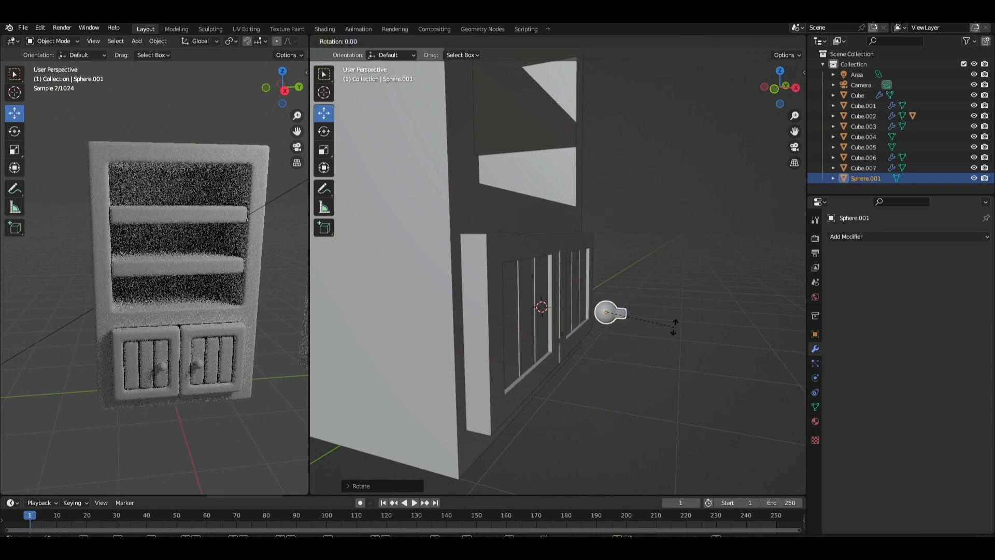
pyautogui.write('-18')
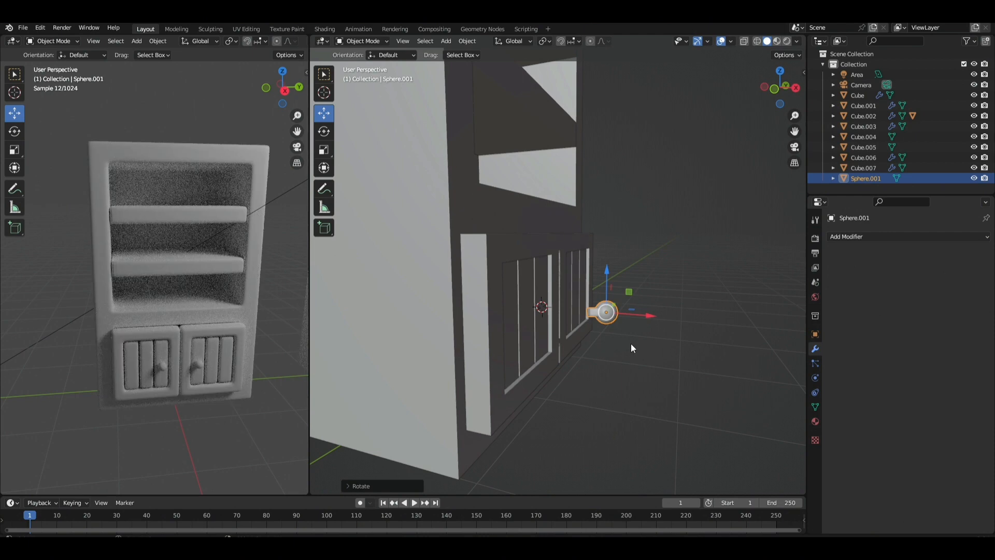
pyautogui.moveTo(630, 343); pyautogui.dragTo(662, 363, button='middle')
pyautogui.press('r')
pyautogui.press('z')
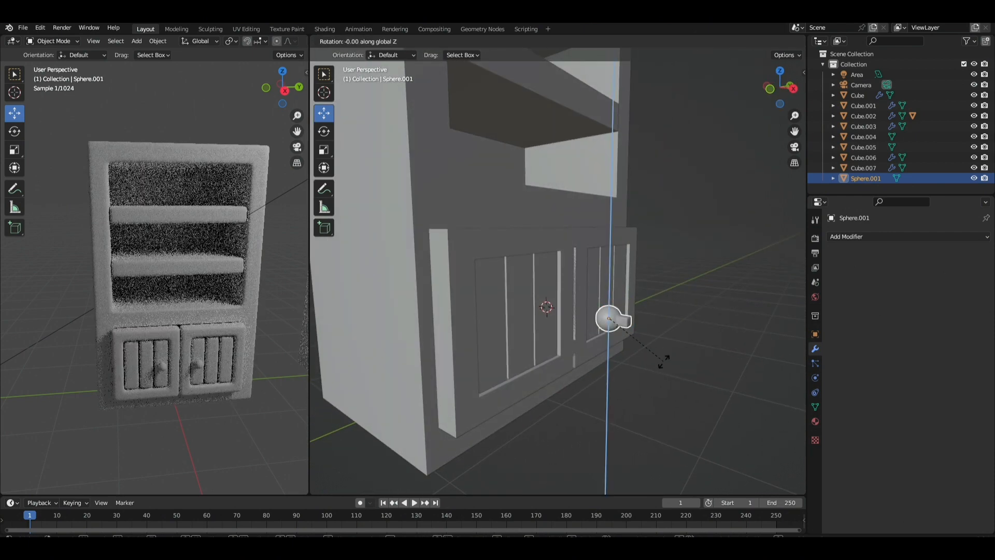
pyautogui.click(663, 360)
pyautogui.press('r')
pyautogui.press('z')
pyautogui.click(664, 361)
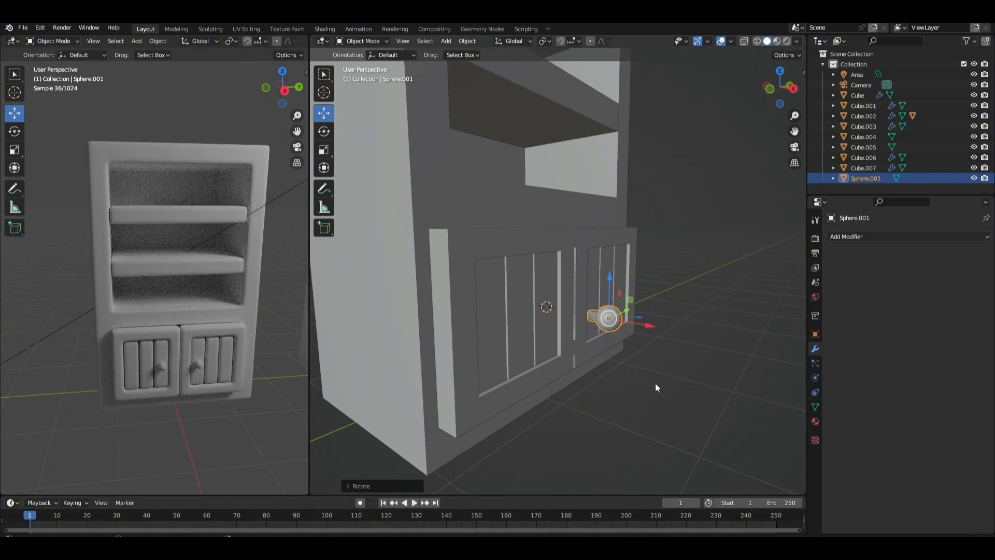
# Move the knob along X onto the front of the left door and scale it down.
pyautogui.moveTo(655, 382); pyautogui.dragTo(677, 371, button='middle')
pyautogui.press('g')
pyautogui.press('x')
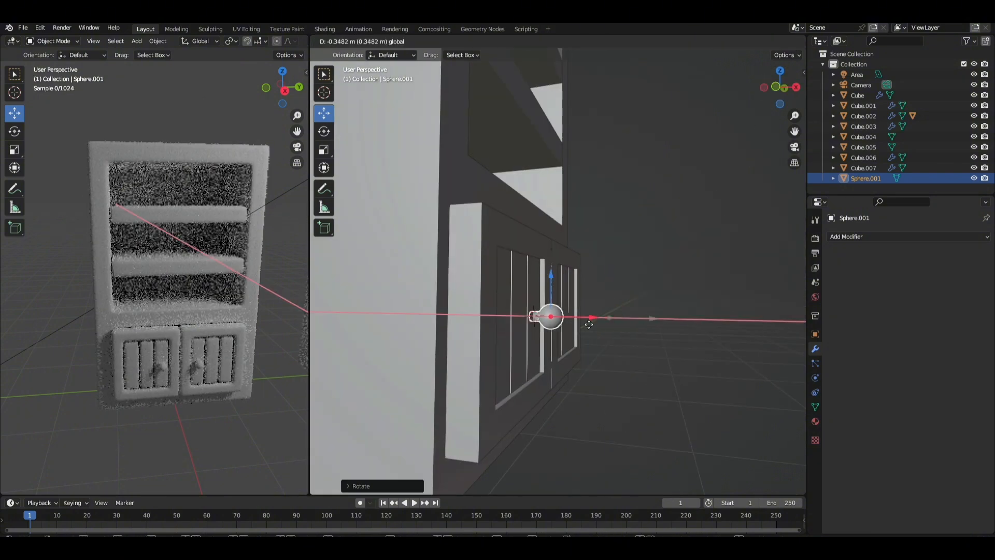
pyautogui.click(539, 347)
pyautogui.moveTo(539, 347); pyautogui.dragTo(685, 316, button='middle')
pyautogui.press('s')
pyautogui.click(609, 342)
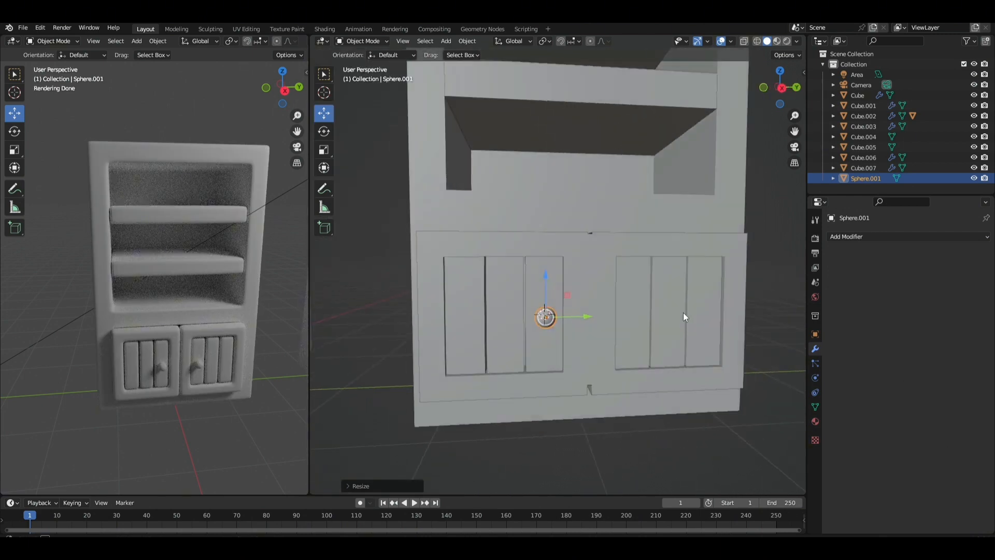
# Add a Mirror modifier to the knob with the cabinet body Cube.004 as mirror object and only the Y axis enabled.
pyautogui.click(906, 236)
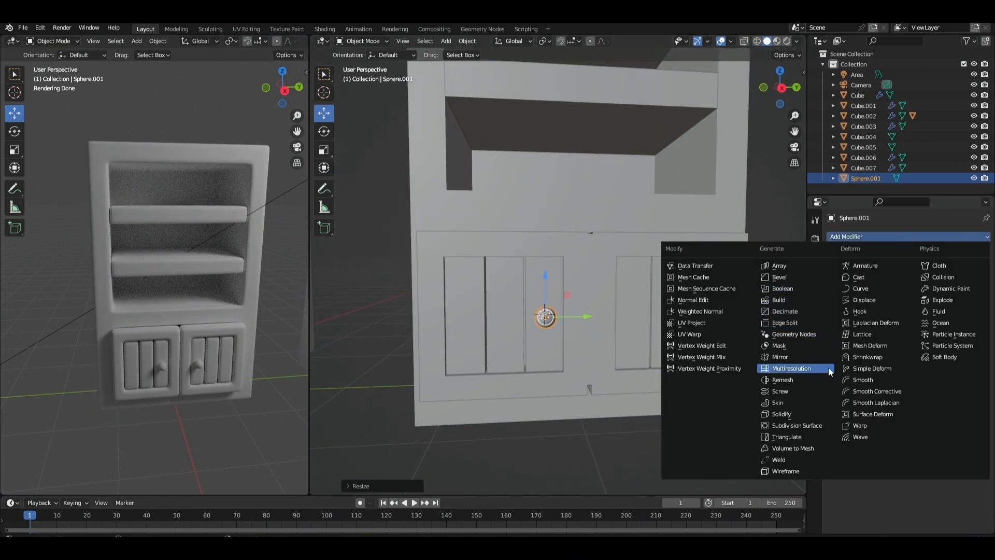
pyautogui.click(811, 357)
pyautogui.click(970, 308)
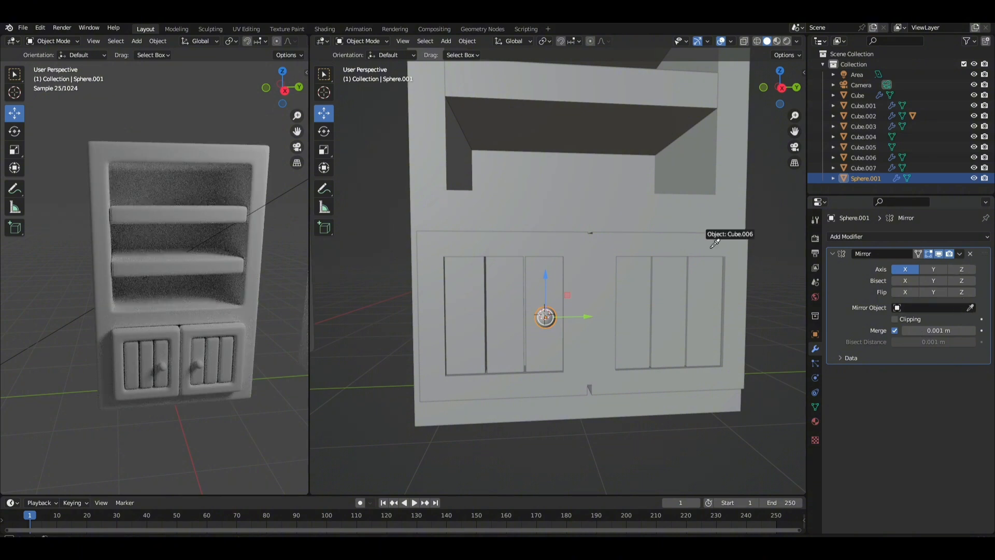
pyautogui.click(668, 205)
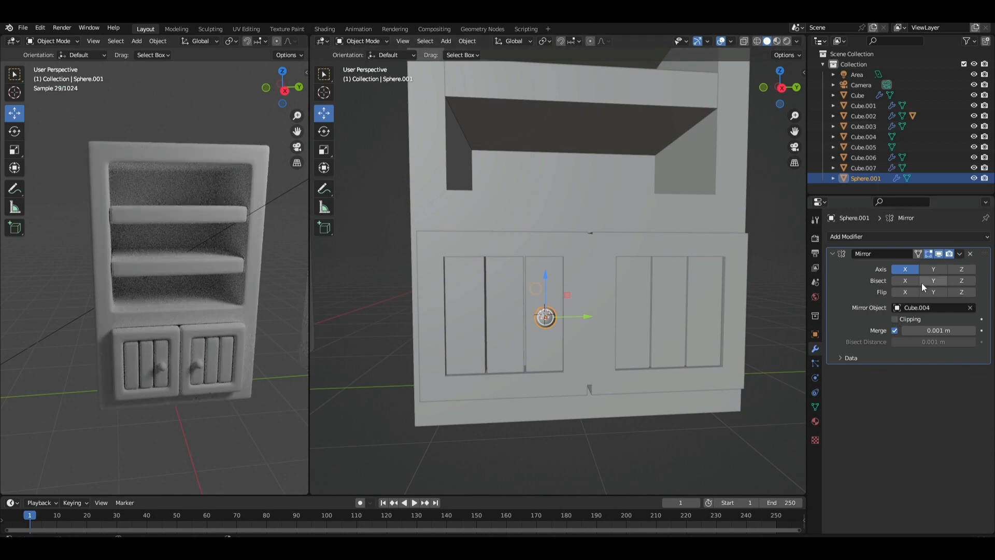
pyautogui.click(933, 269)
pyautogui.click(905, 269)
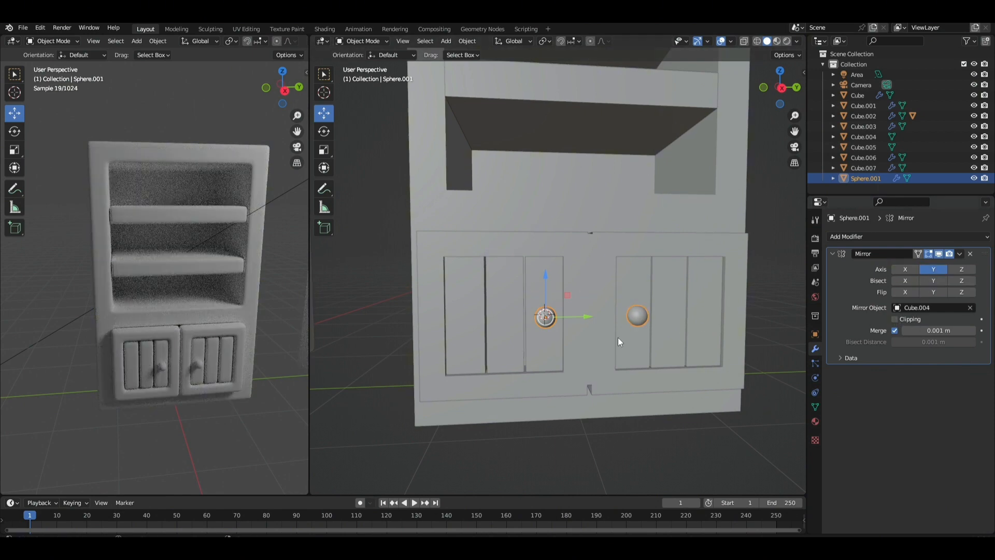
# Deselect the knob, place the 3D cursor in empty space above the finished cabinet and return to the Move tool.
pyautogui.scroll(-8, 618, 337)
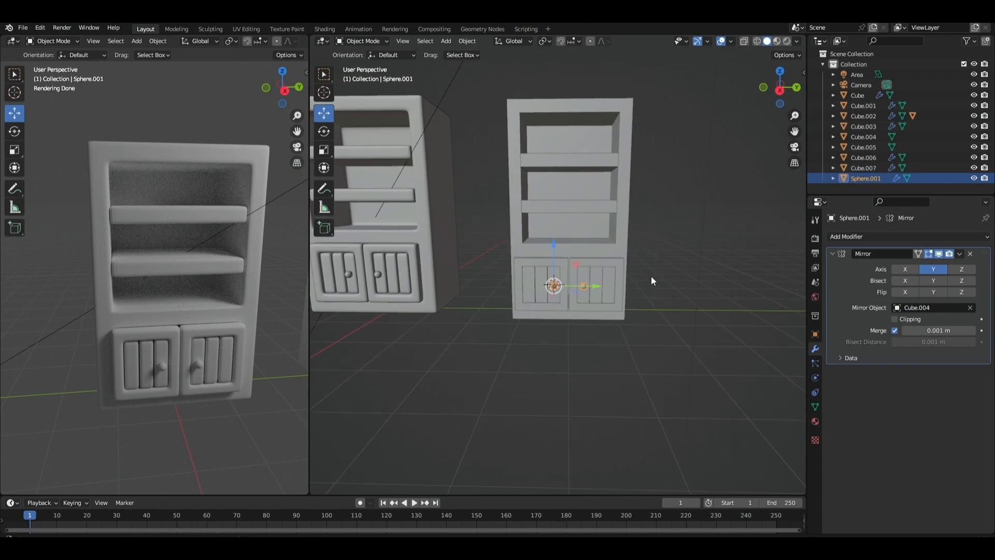
pyautogui.keyDown('shift'); pyautogui.moveTo(651, 276); pyautogui.dragTo(674, 304, button='middle'); pyautogui.keyUp('shift')
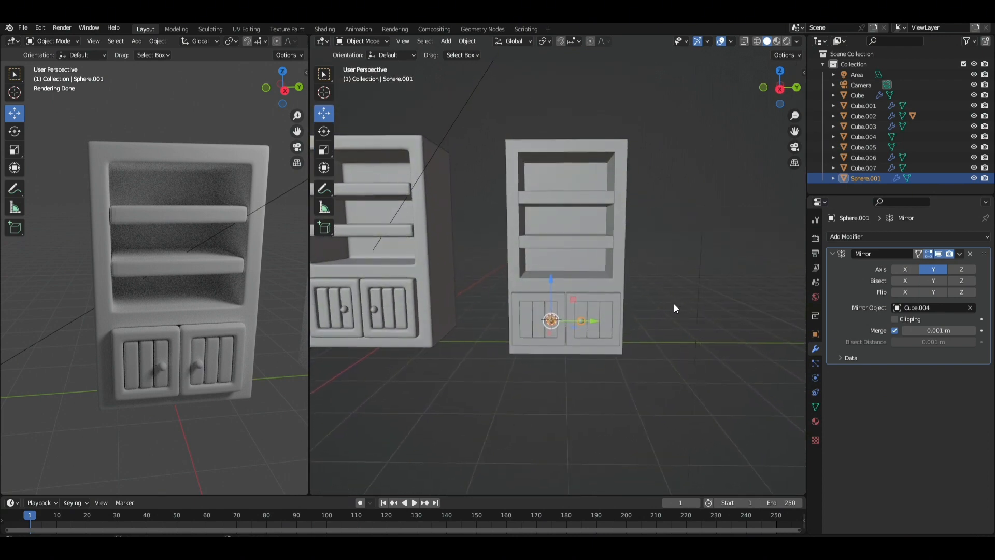
pyautogui.click(661, 302)
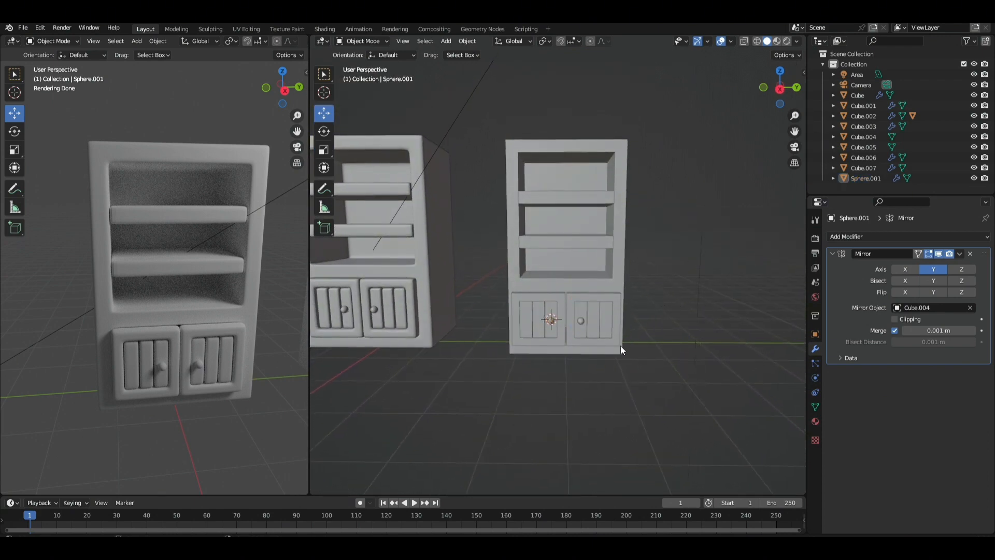
pyautogui.keyDown('shift'); pyautogui.moveTo(554, 338); pyautogui.dragTo(676, 350, button='middle'); pyautogui.keyUp('shift')
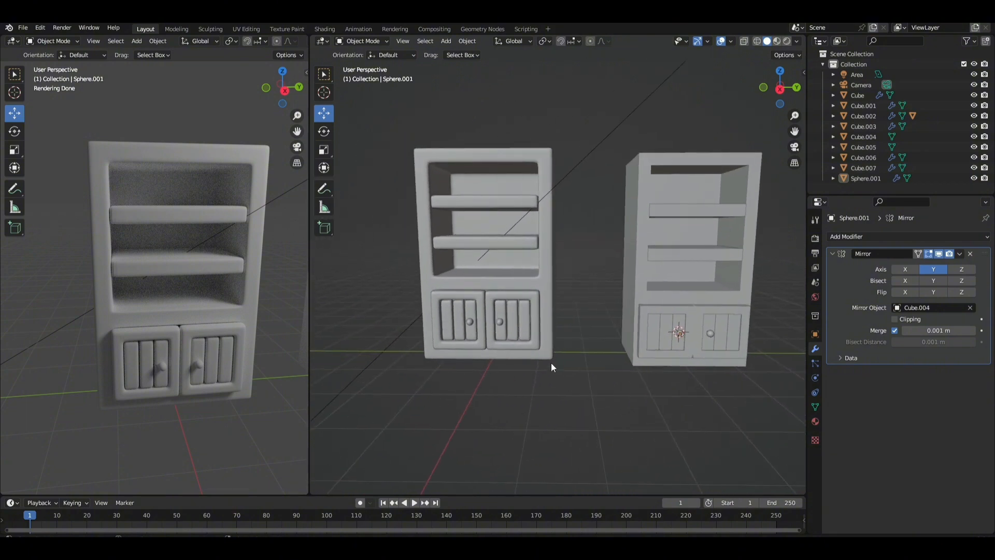
pyautogui.keyDown('shift'); pyautogui.moveTo(552, 364); pyautogui.dragTo(570, 354, button='middle'); pyautogui.keyUp('shift')
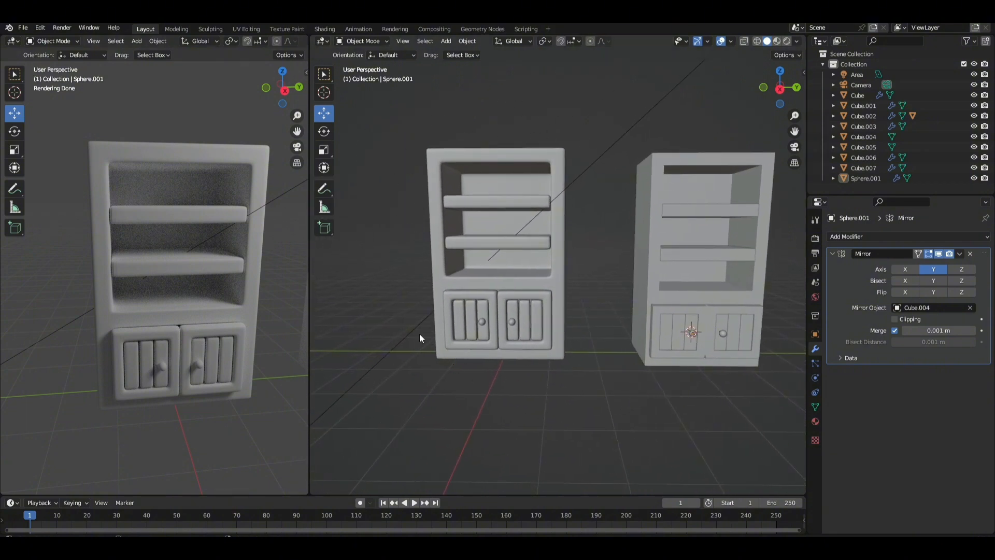
pyautogui.moveTo(638, 366); pyautogui.dragTo(310, 144, button='middle')
pyautogui.click(324, 93)
pyautogui.click(402, 103)
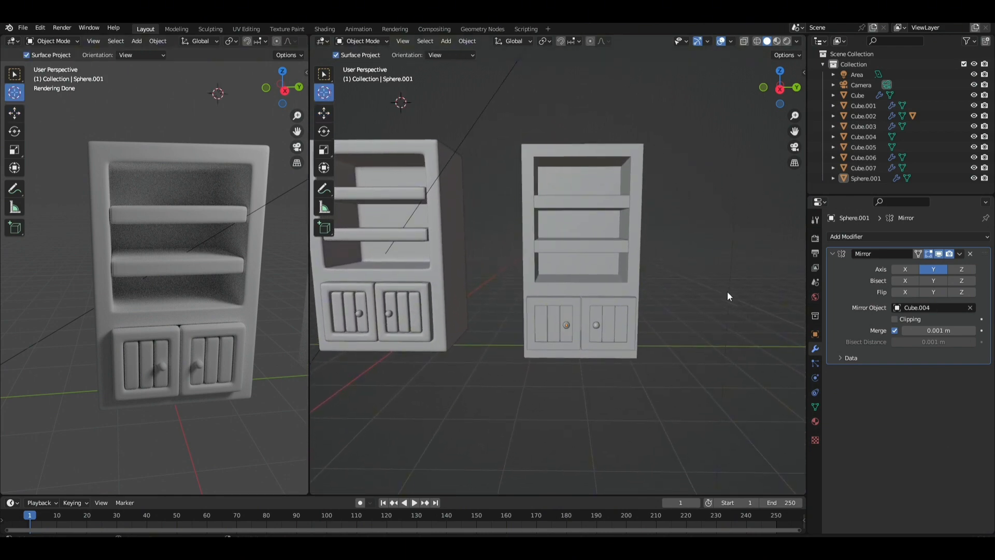
pyautogui.keyDown('shift'); pyautogui.moveTo(728, 296); pyautogui.dragTo(716, 284, button='middle'); pyautogui.keyUp('shift')
pyautogui.click(324, 113)
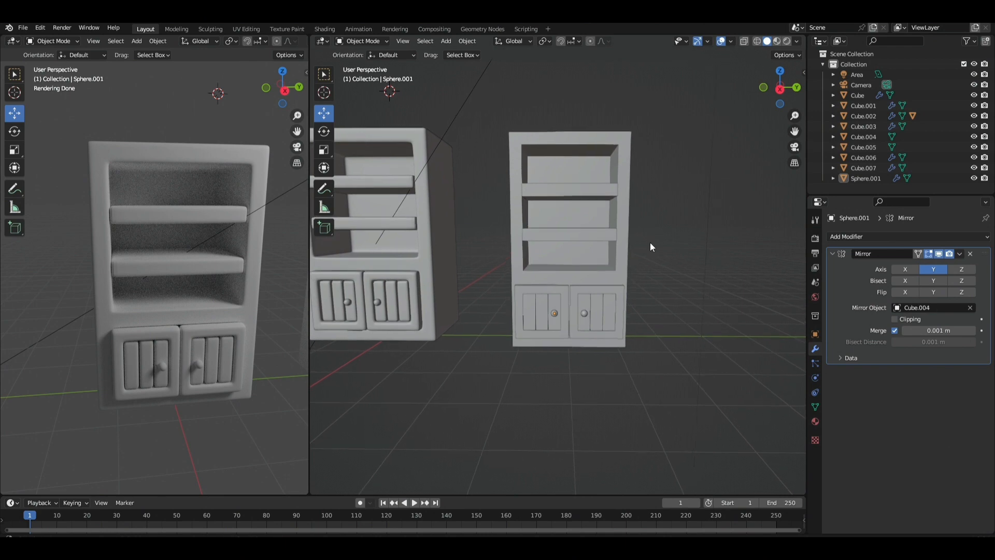
# Select the new cabinet's body and open the list of modifiers to add.
pyautogui.keyDown('shift'); pyautogui.moveTo(650, 242); pyautogui.dragTo(648, 250, button='middle'); pyautogui.keyUp('shift')
pyautogui.click(621, 239)
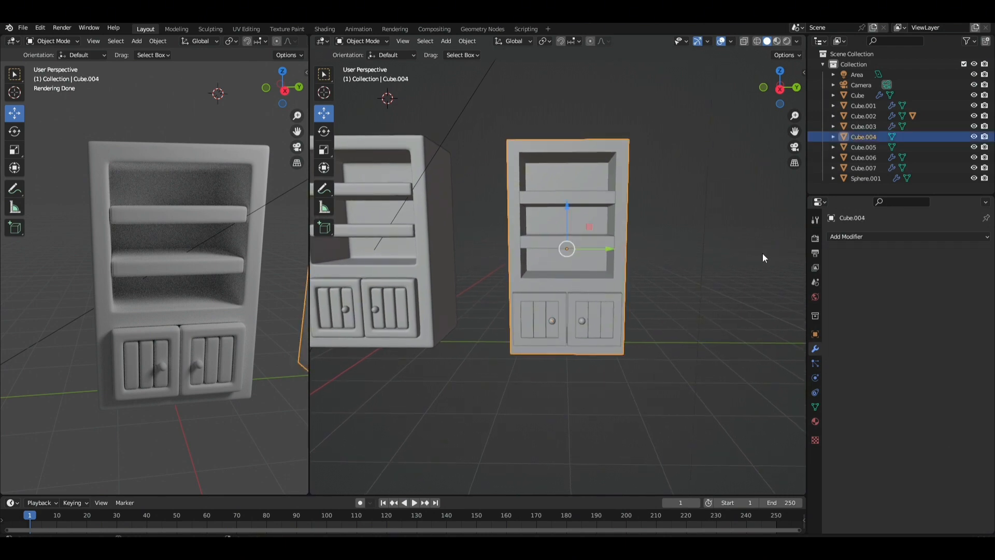
pyautogui.click(869, 238)
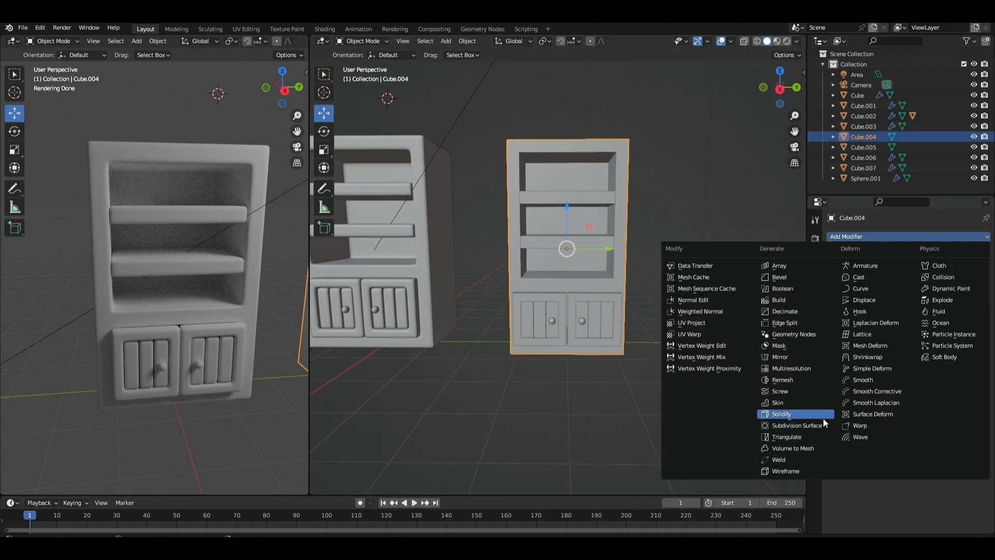
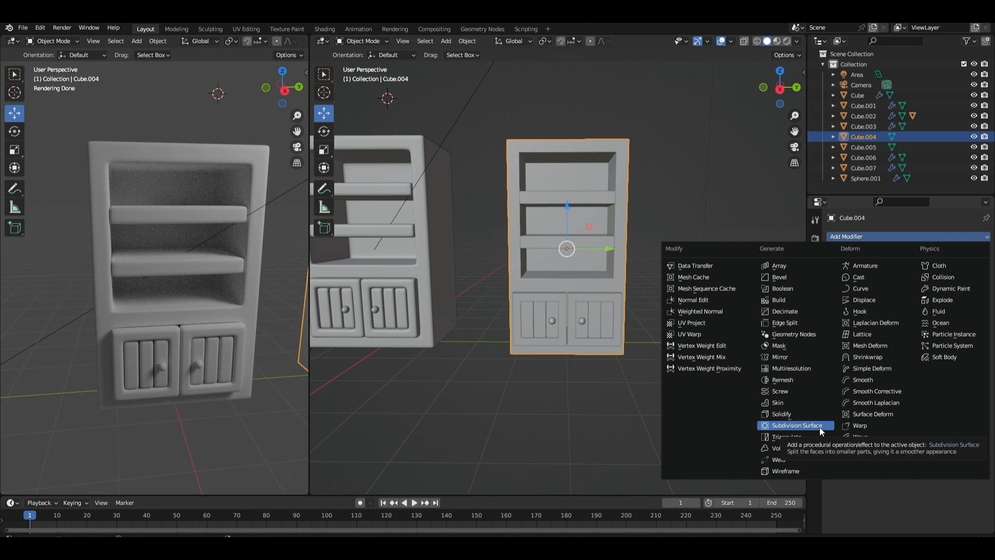
# Try a Subdivision Surface modifier with viewport level 2 on the second cabinet's frame and remove it again.
pyautogui.click(820, 427)
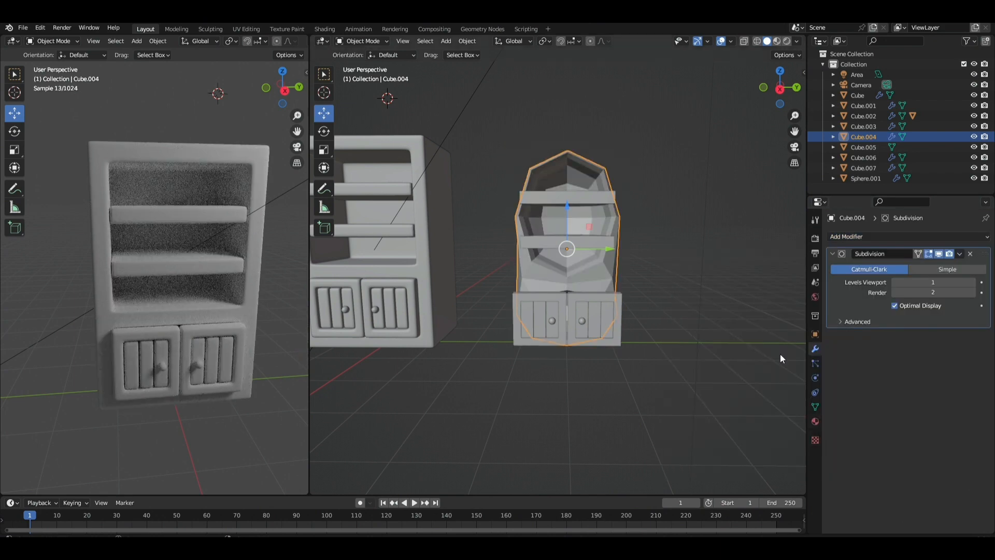
pyautogui.click(972, 282)
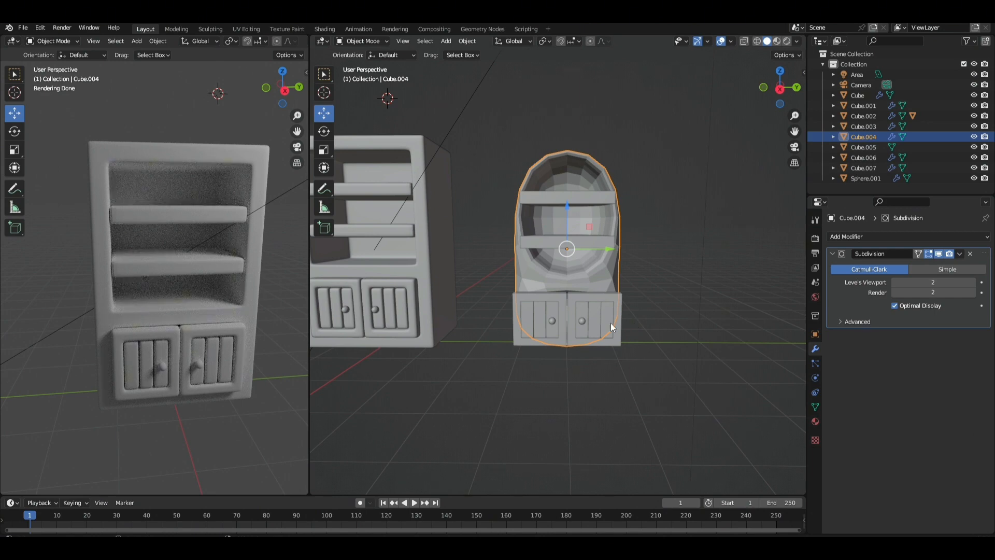
pyautogui.click(970, 254)
# Add a vertical loop cut around the cabinet frame, slid close to its left side edge.
pyautogui.moveTo(573, 215); pyautogui.dragTo(592, 228, button='middle')
pyautogui.scroll(2, 593, 191)
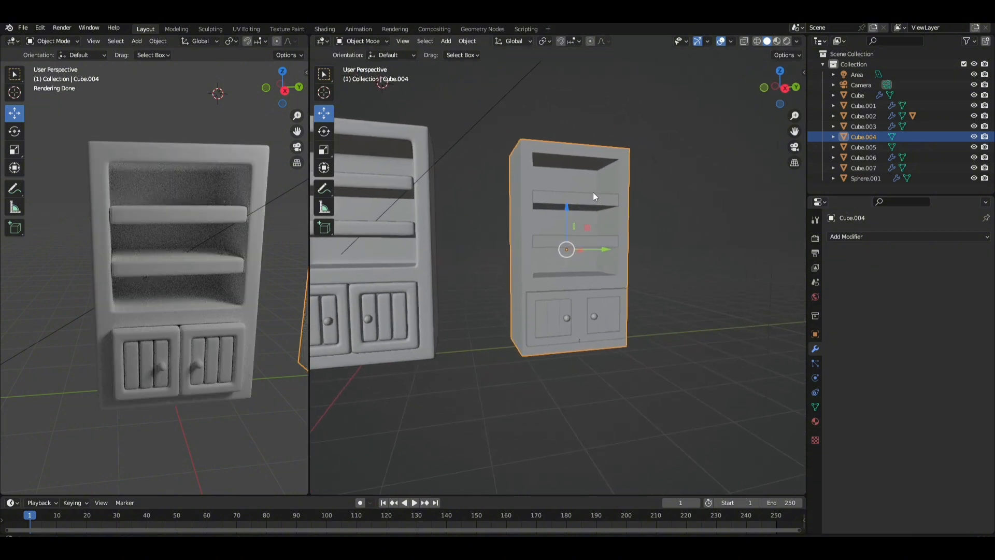
pyautogui.scroll(2, 564, 289)
pyautogui.press('Tab')
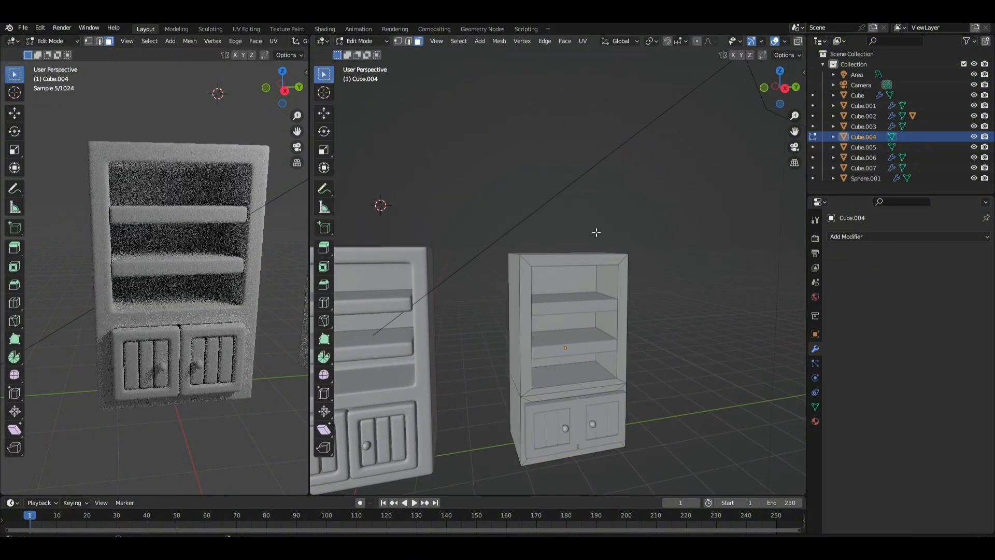
pyautogui.scroll(4, 596, 232)
pyautogui.moveTo(590, 272); pyautogui.dragTo(609, 279, button='middle')
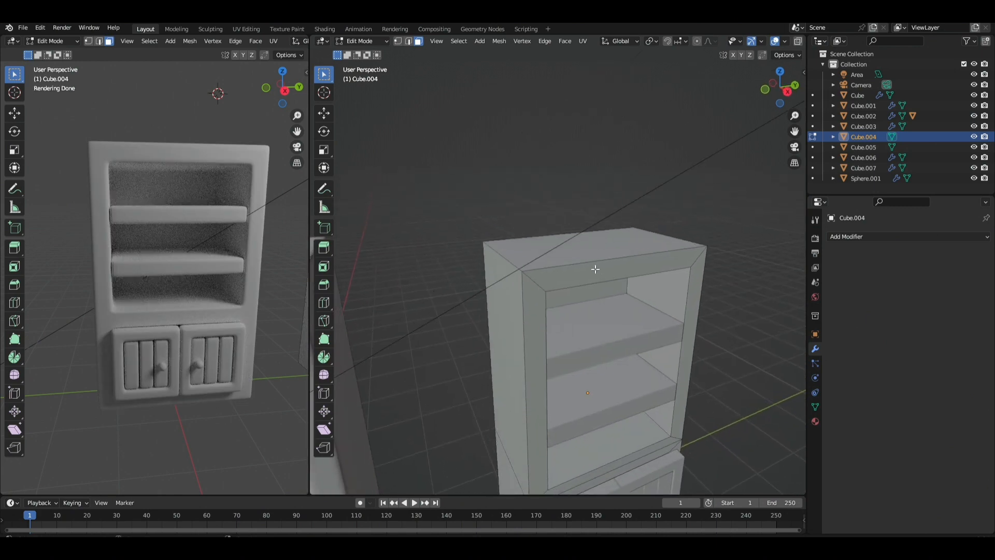
pyautogui.hotkey('ctrl', 'r')
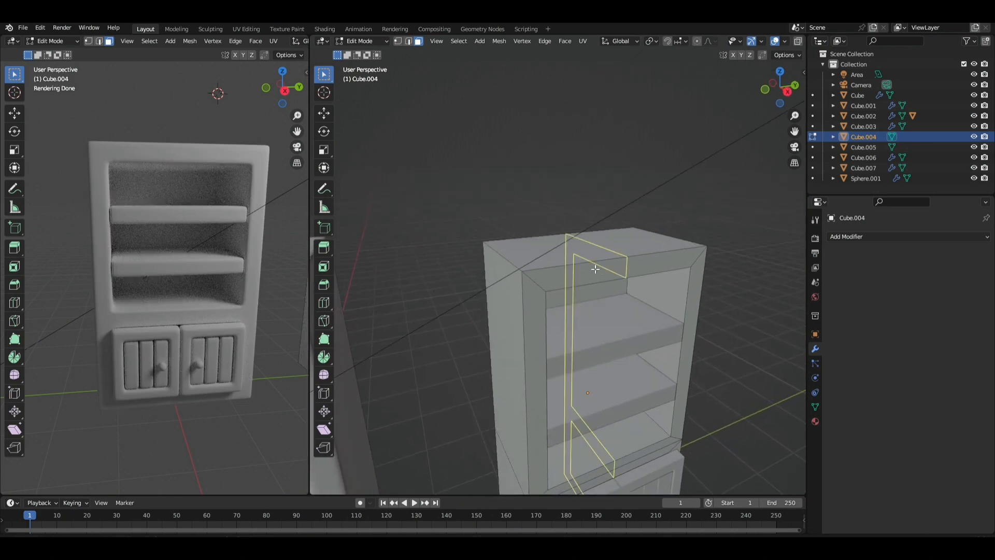
pyautogui.click(566, 256)
pyautogui.click(487, 273)
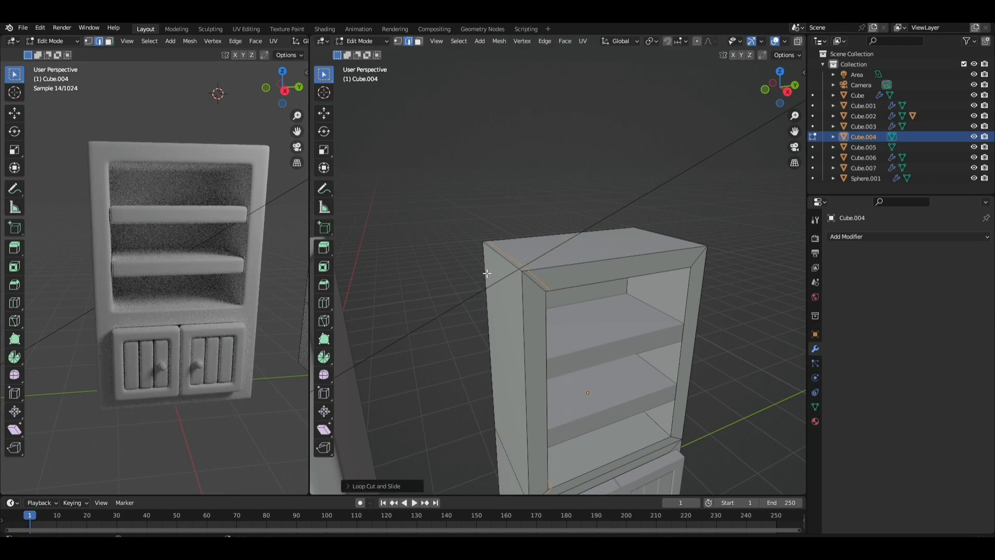
# Add a horizontal loop cut around the cabinet frame, slid up close to its top edge.
pyautogui.hotkey('ctrl', 'r')
pyautogui.click(518, 308)
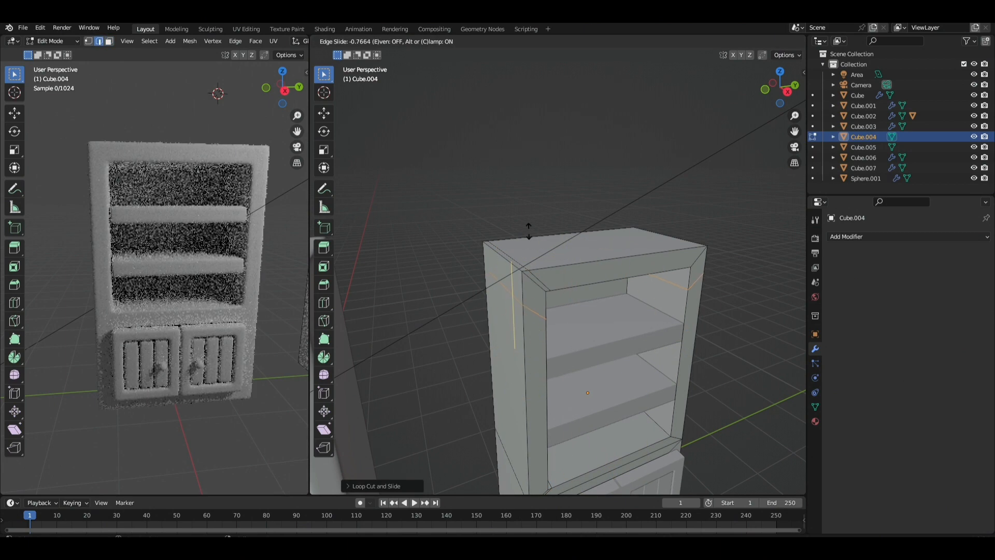
pyautogui.click(529, 206)
pyautogui.scroll(5, 548, 282)
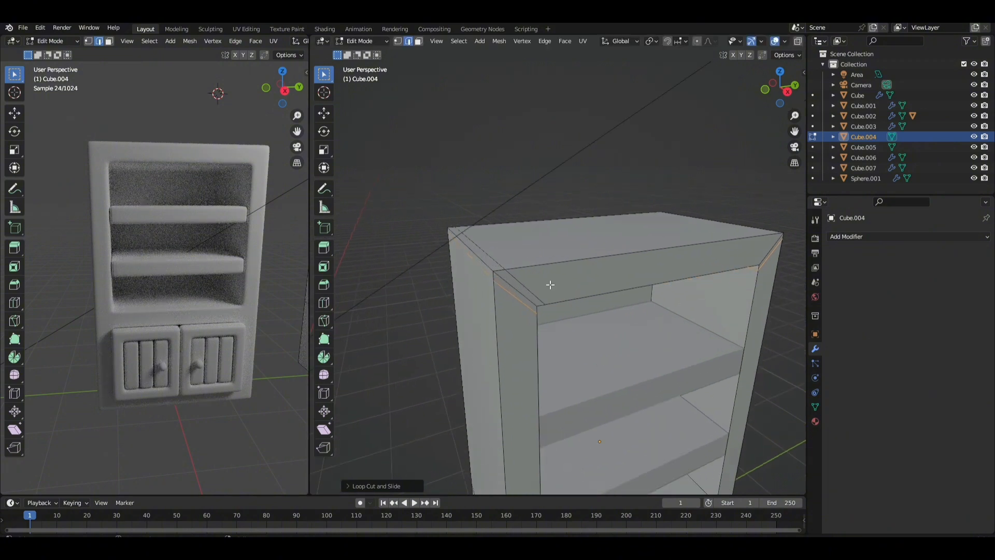
pyautogui.moveTo(568, 287); pyautogui.dragTo(571, 276, button='middle')
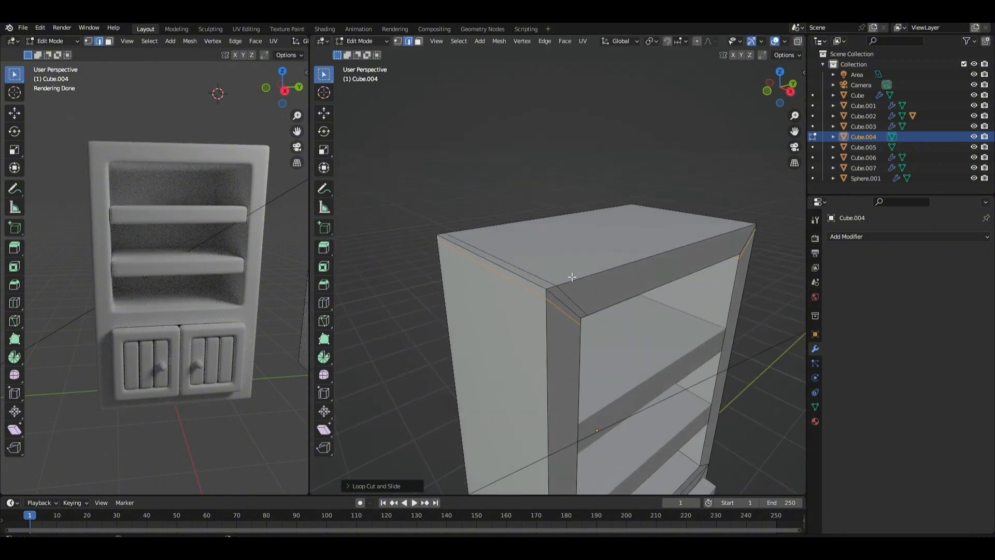
pyautogui.click(532, 285)
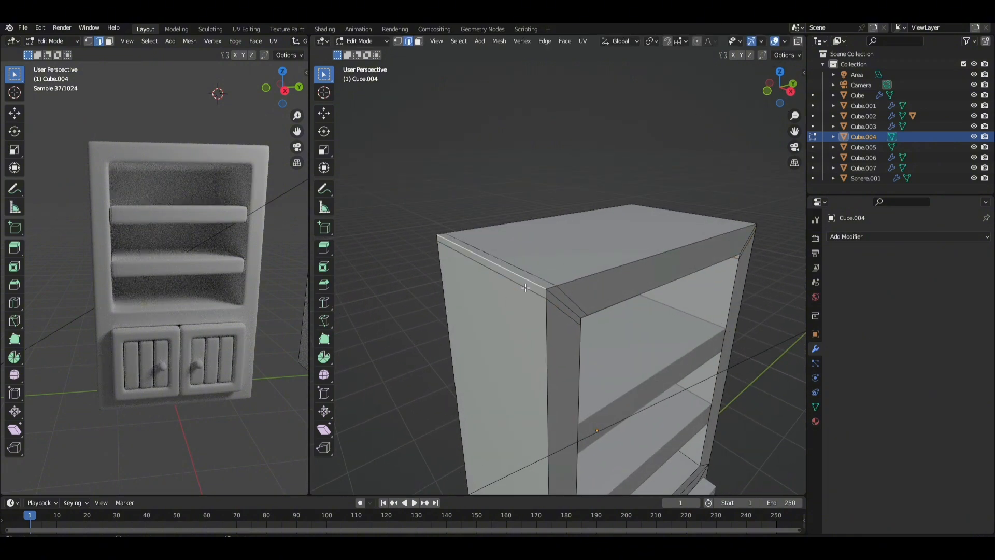
# Try a Subdivision Surface modifier with viewport level 2 on the frame and view it in Object Mode.
pyautogui.click(916, 232)
pyautogui.click(829, 424)
pyautogui.scroll(4, 644, 351)
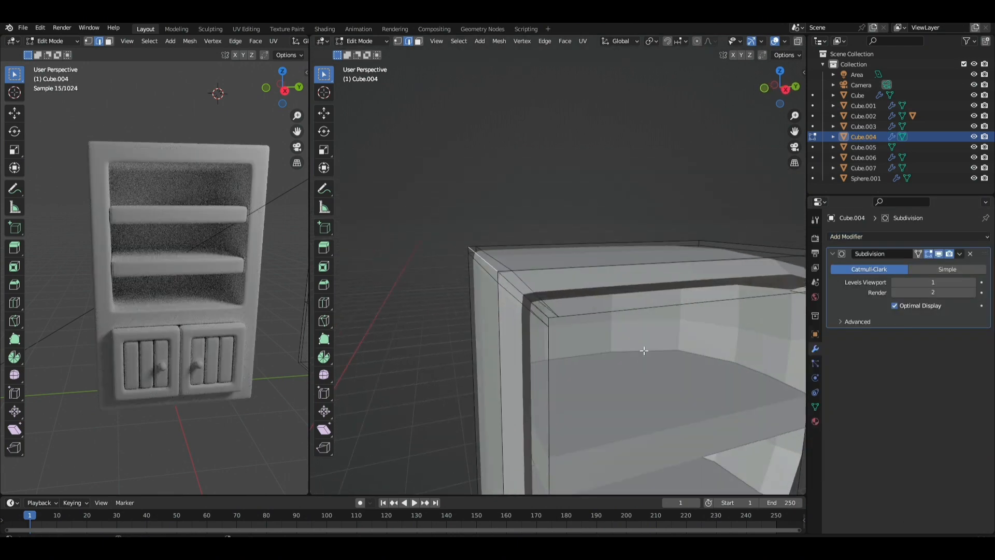
pyautogui.scroll(-3, 644, 351)
pyautogui.click(973, 282)
pyautogui.scroll(1, 688, 343)
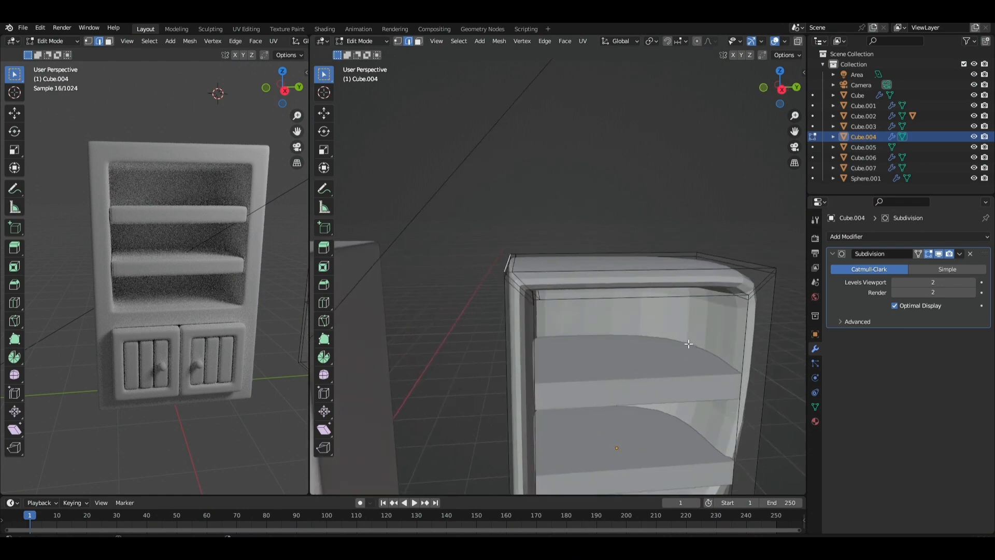
pyautogui.press('Tab')
pyautogui.moveTo(708, 350); pyautogui.dragTo(537, 222, button='middle')
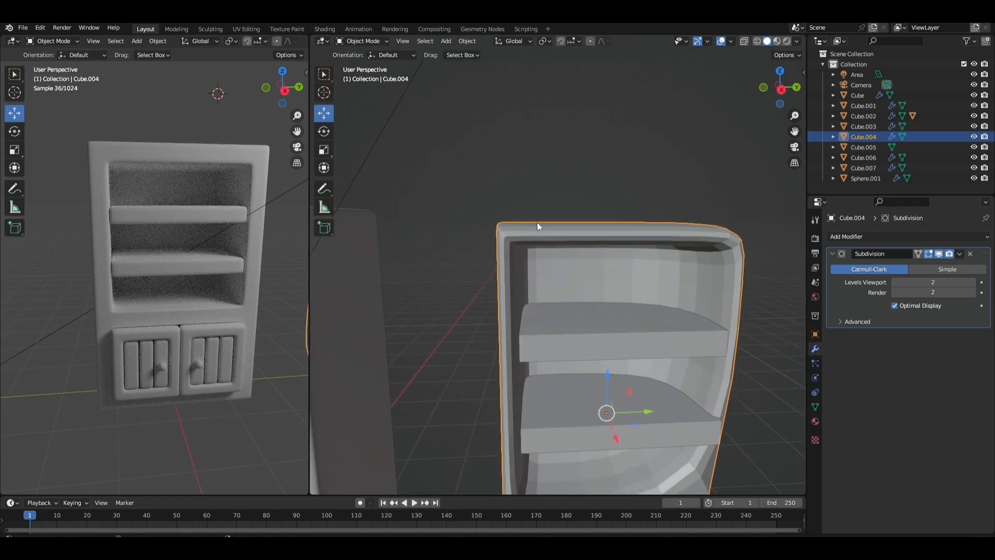
# Shade the cabinet frame smooth and remove its Subdivision modifier.
pyautogui.rightClick(537, 222)
pyautogui.click(527, 231)
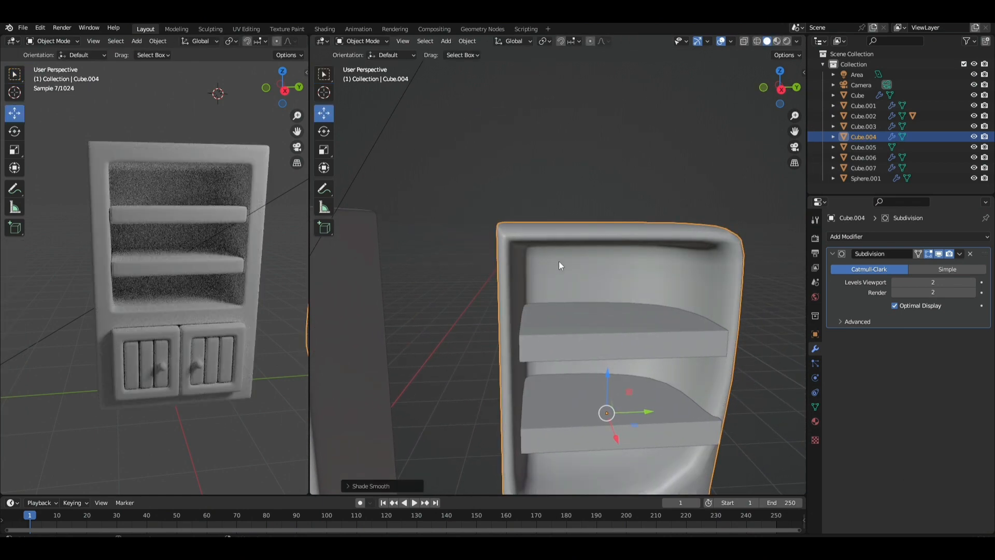
pyautogui.moveTo(559, 262); pyautogui.dragTo(538, 273, button='middle')
pyautogui.scroll(-2, 539, 274)
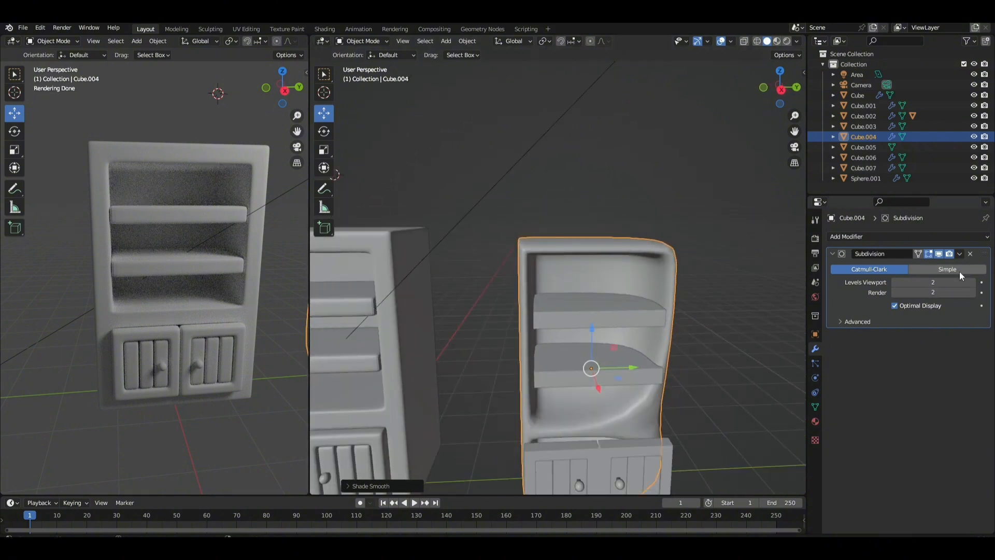
pyautogui.click(971, 253)
# Add a loop cut around the front face of the cabinet frame, slid close to its outer edge.
pyautogui.scroll(3, 717, 264)
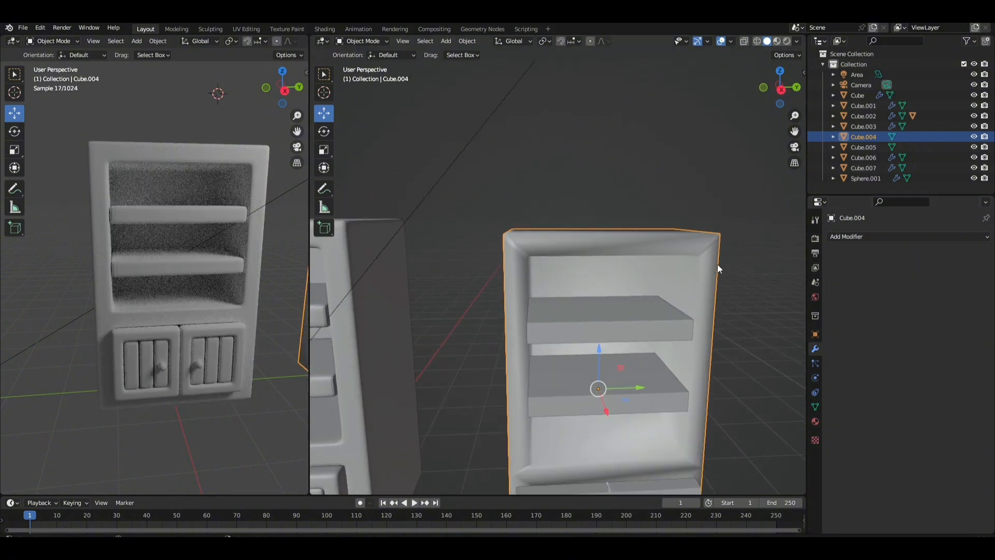
pyautogui.press('Tab')
pyautogui.moveTo(582, 255); pyautogui.dragTo(613, 269, button='middle')
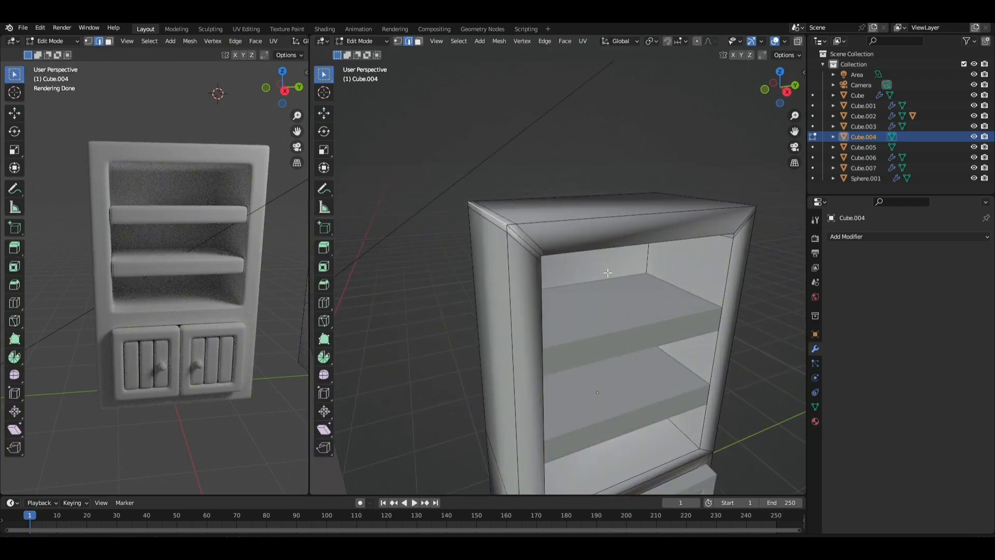
pyautogui.hotkey('ctrl', 'r')
pyautogui.click(539, 236)
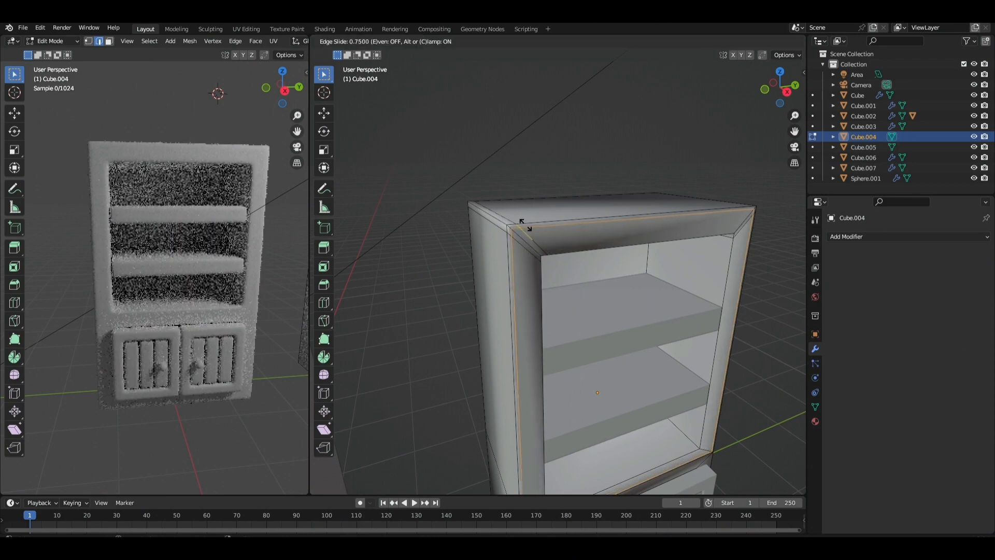
pyautogui.click(524, 224)
# Add a loop cut around the cabinet's outer top and sides, slid close to the front edge.
pyautogui.hotkey('ctrl', 'r')
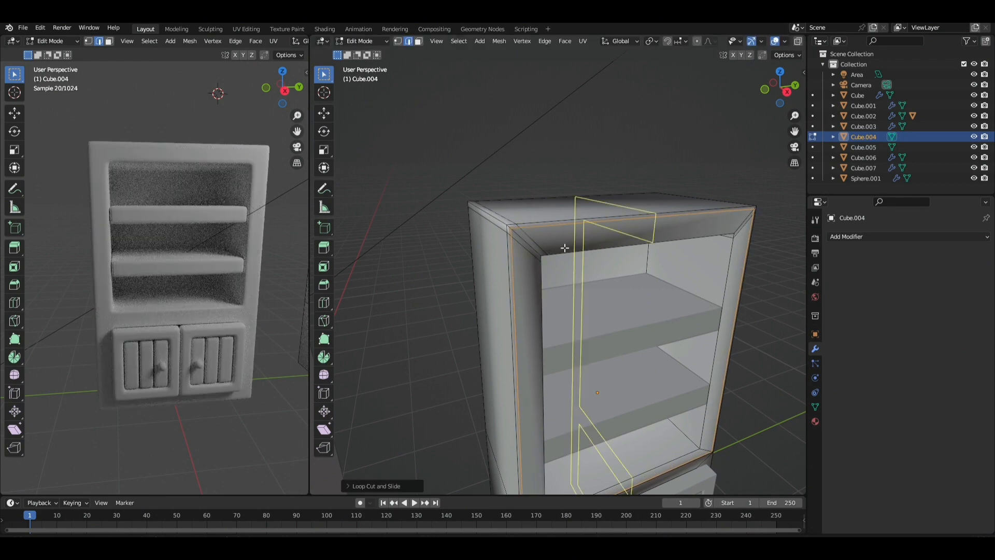
pyautogui.click(498, 224)
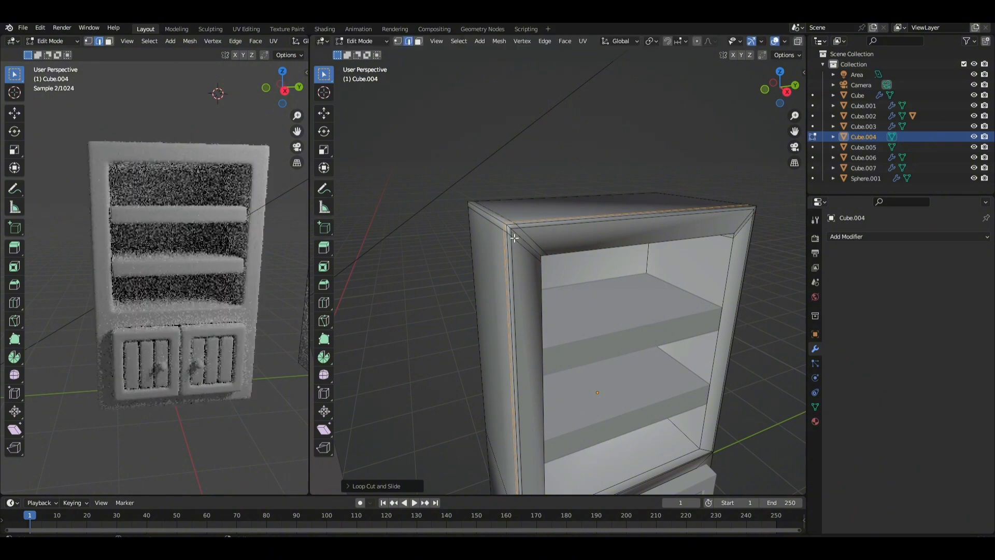
pyautogui.click(513, 237)
pyautogui.moveTo(513, 237); pyautogui.dragTo(570, 267, button='middle')
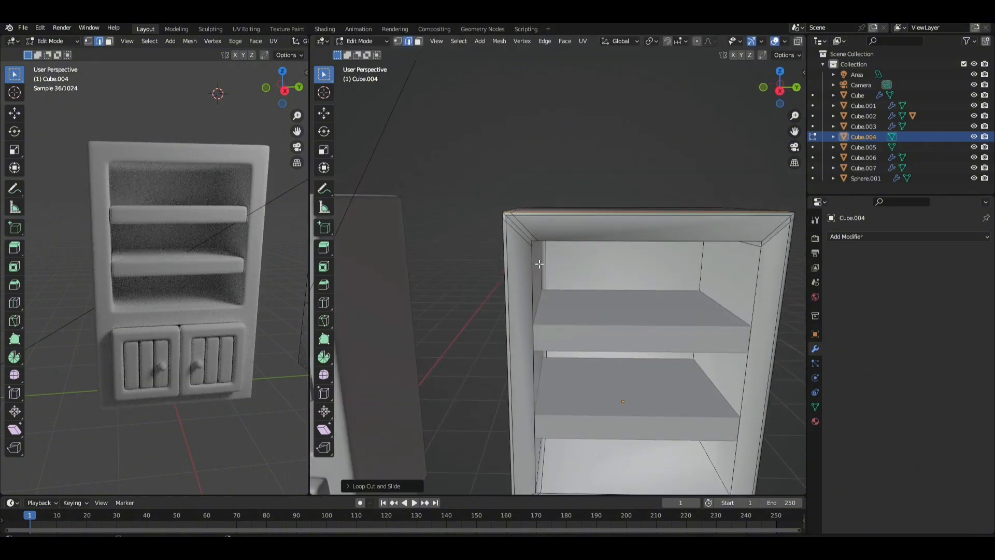
# Add a loop cut on the front face of the frame, slid close to the edge of the shelf opening.
pyautogui.click(529, 223)
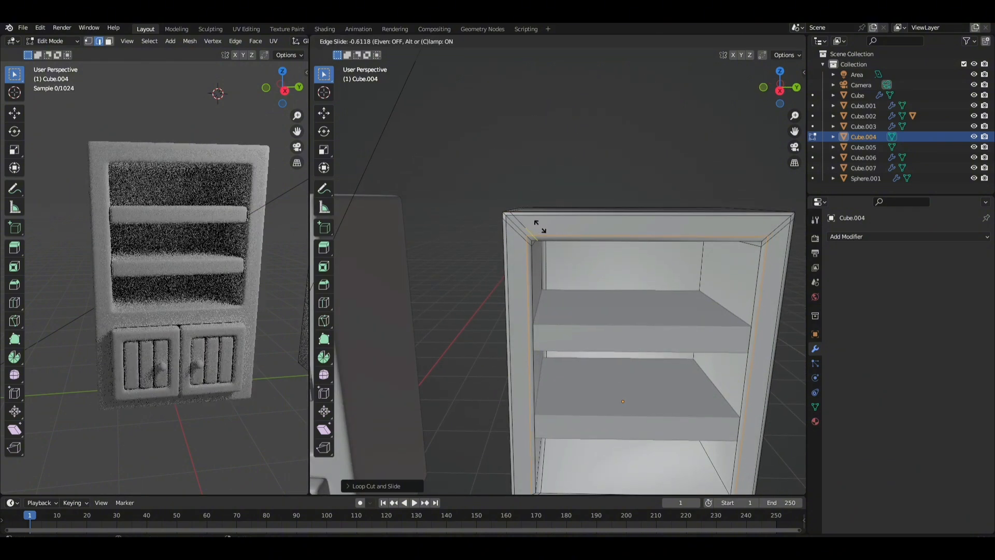
pyautogui.click(537, 228)
pyautogui.moveTo(537, 228); pyautogui.dragTo(535, 243, button='middle')
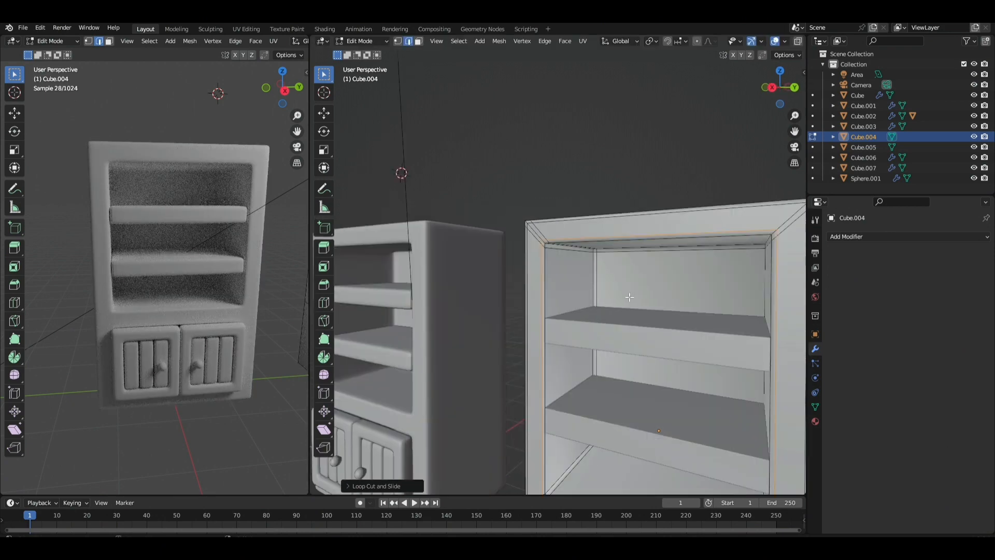
# Add a loop cut around the inner walls of the shelf opening, slid close to the front edge.
pyautogui.hotkey('ctrl', 'r')
pyautogui.click(574, 247)
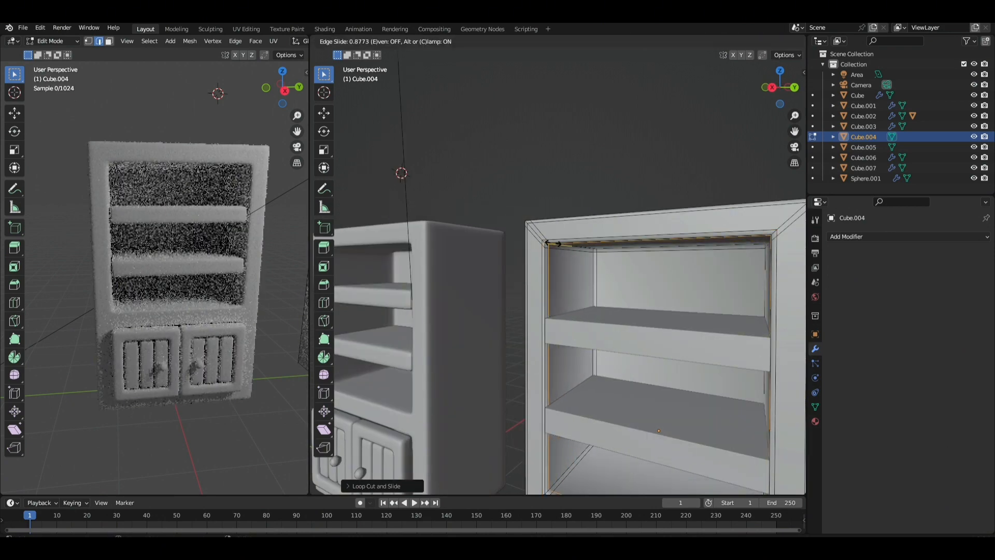
pyautogui.click(551, 242)
pyautogui.moveTo(600, 309); pyautogui.dragTo(584, 365, button='middle')
# Add a Subdivision Surface modifier with viewport level 2 to the cabinet frame and return to Object Mode.
pyautogui.click(916, 239)
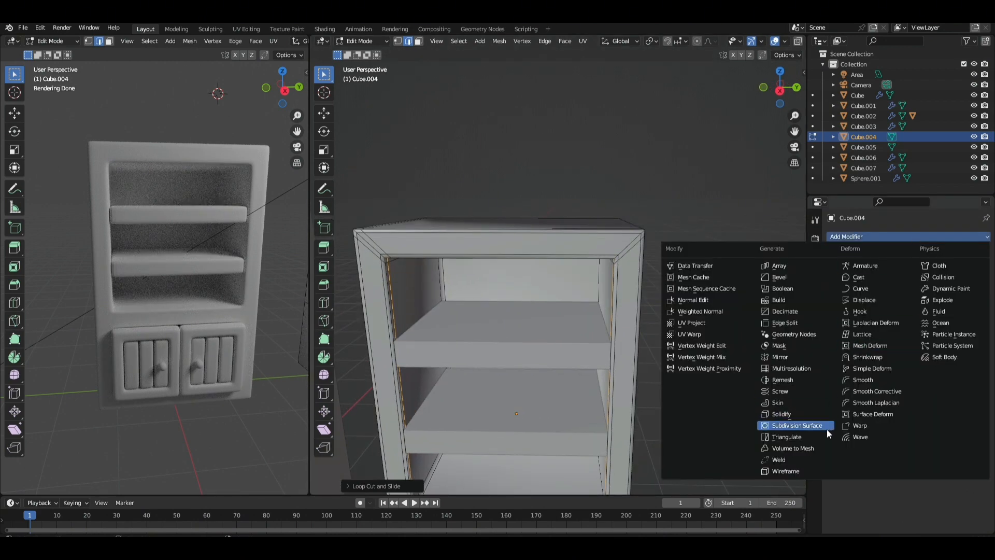
pyautogui.click(809, 429)
pyautogui.click(971, 282)
pyautogui.press('Tab')
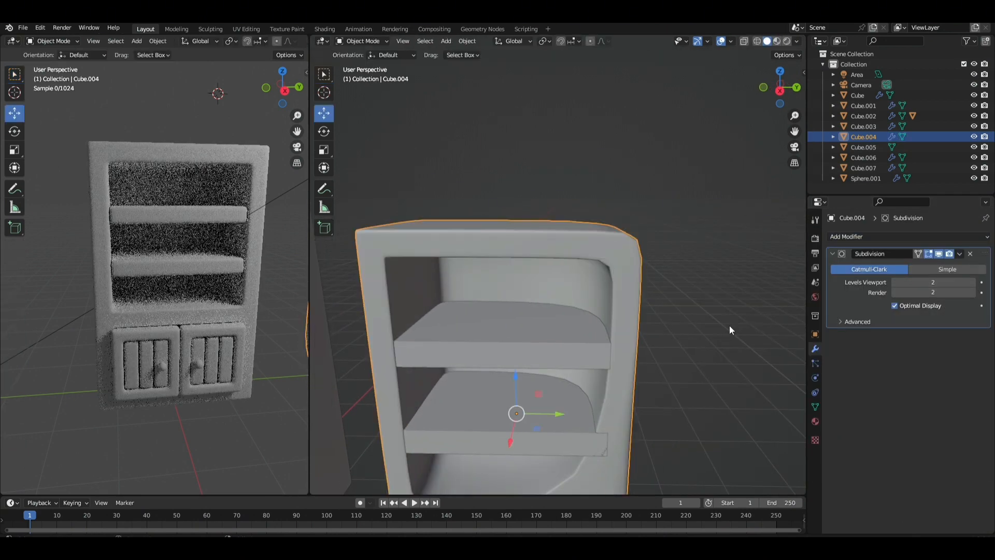
# Examine how the subdivided frame's front edges, upper corners and shelf opening are rounded.
pyautogui.scroll(-1, 674, 325)
pyautogui.keyDown('shift'); pyautogui.moveTo(553, 315); pyautogui.dragTo(609, 312, button='middle'); pyautogui.keyUp('shift')
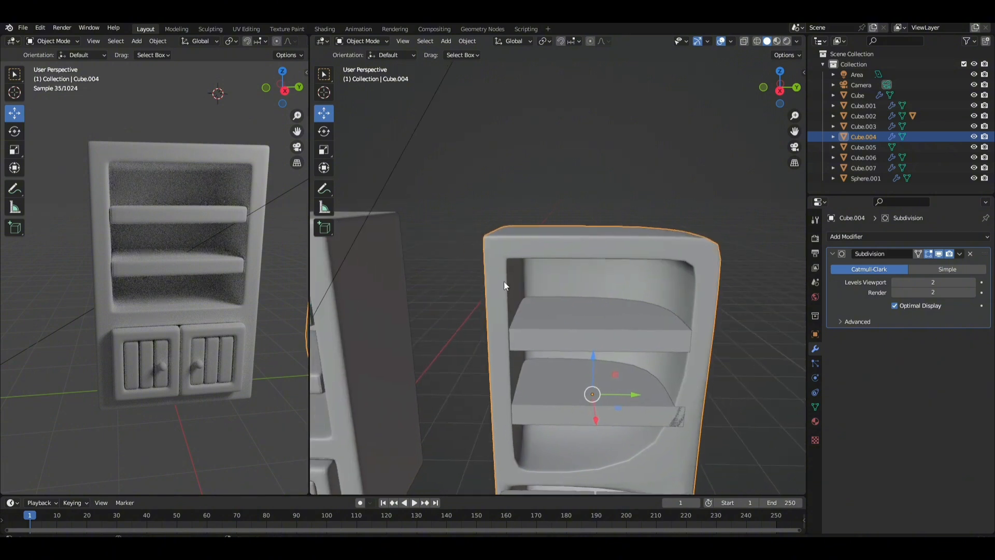
pyautogui.keyDown('shift'); pyautogui.moveTo(687, 299); pyautogui.dragTo(634, 278, button='middle'); pyautogui.keyUp('shift')
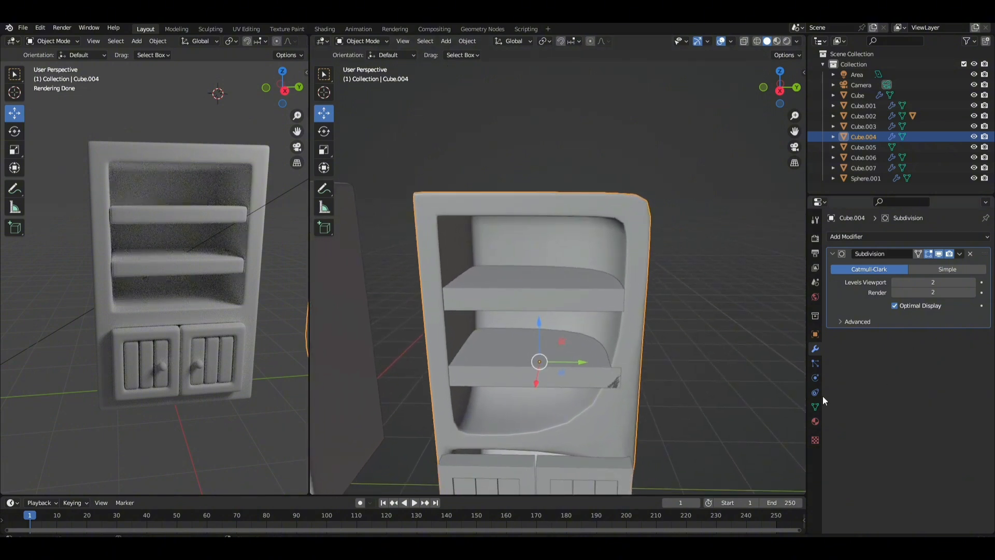
pyautogui.keyDown('shift'); pyautogui.moveTo(653, 341); pyautogui.dragTo(674, 352, button='middle'); pyautogui.keyUp('shift')
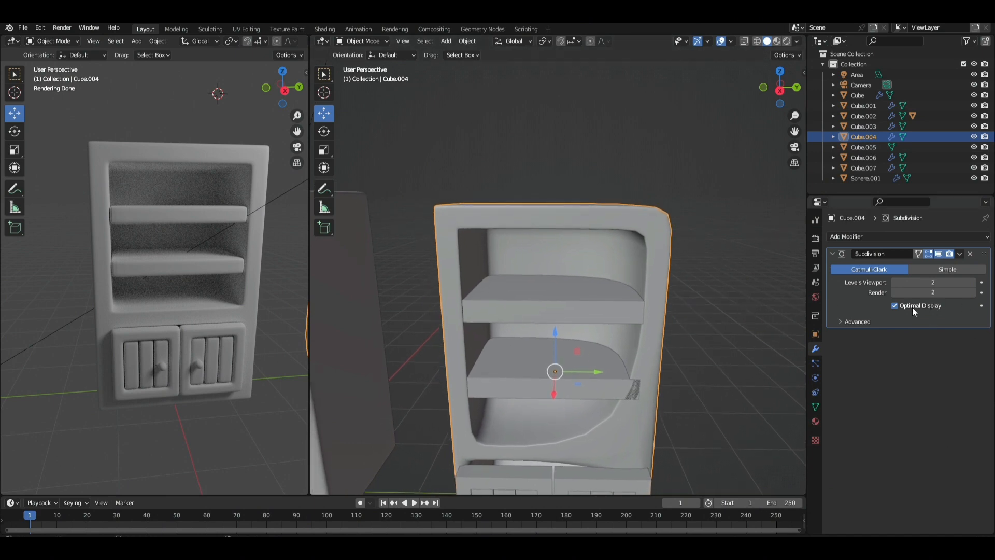
pyautogui.scroll(2, 792, 312)
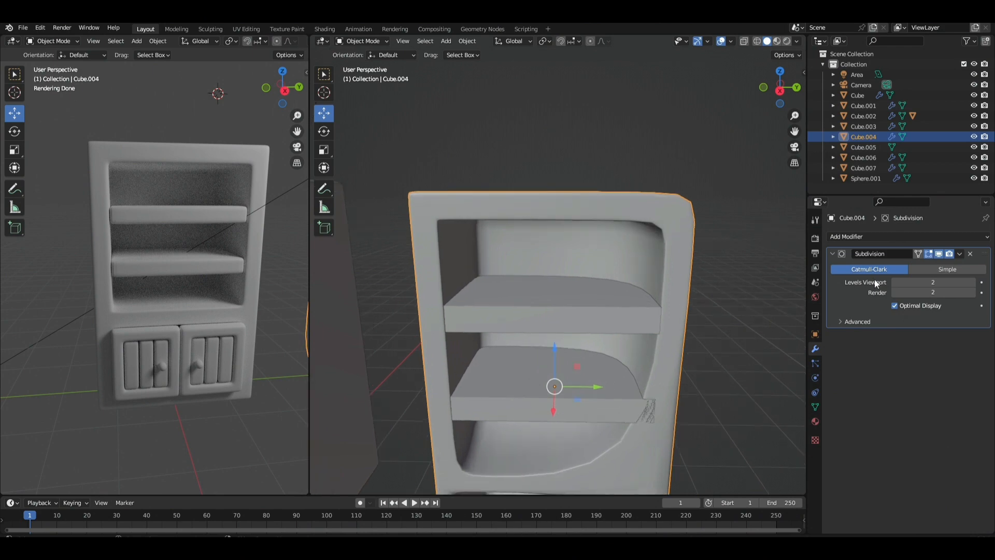
pyautogui.scroll(2, 733, 282)
pyautogui.scroll(2, 734, 281)
pyautogui.keyDown('shift'); pyautogui.moveTo(699, 255); pyautogui.dragTo(697, 255, button='middle'); pyautogui.keyUp('shift')
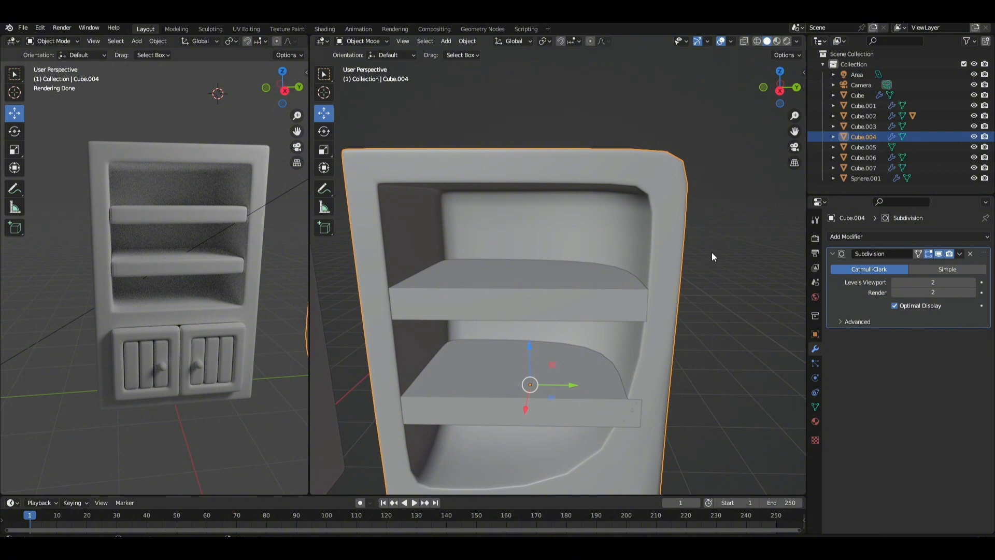
pyautogui.keyDown('shift'); pyautogui.moveTo(711, 251); pyautogui.dragTo(592, 279, button='middle'); pyautogui.keyUp('shift')
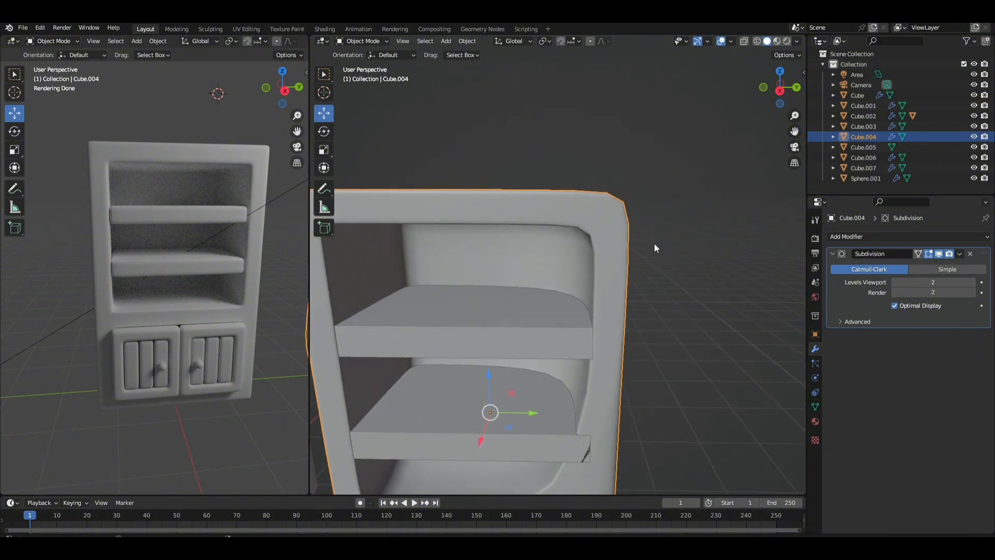
# Turn on the wireframe overlay and inspect the edge loops around the frame's two upper corners.
pyautogui.click(643, 241)
pyautogui.moveTo(669, 198); pyautogui.dragTo(578, 234, button='middle')
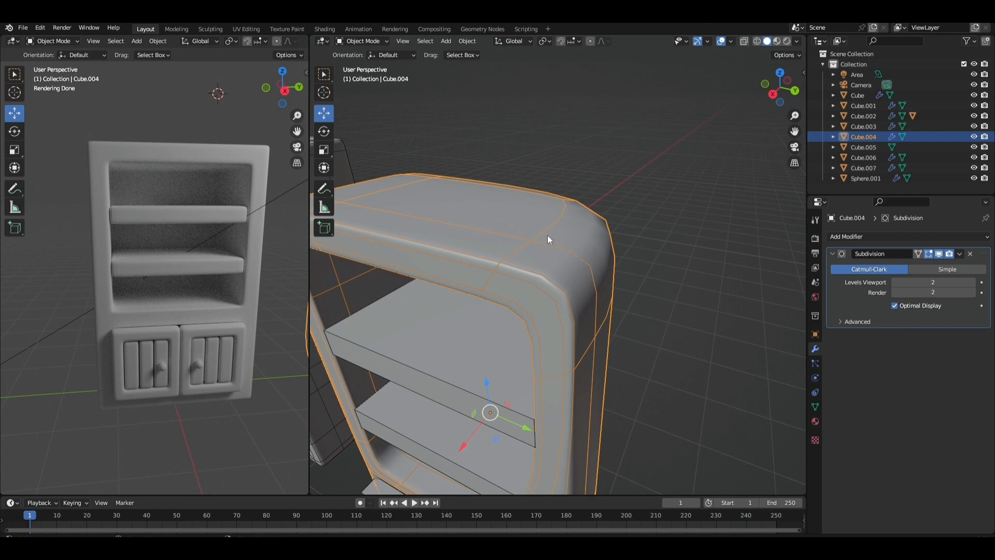
pyautogui.moveTo(611, 341); pyautogui.dragTo(648, 340, button='middle')
pyautogui.moveTo(600, 301); pyautogui.dragTo(559, 281, button='middle')
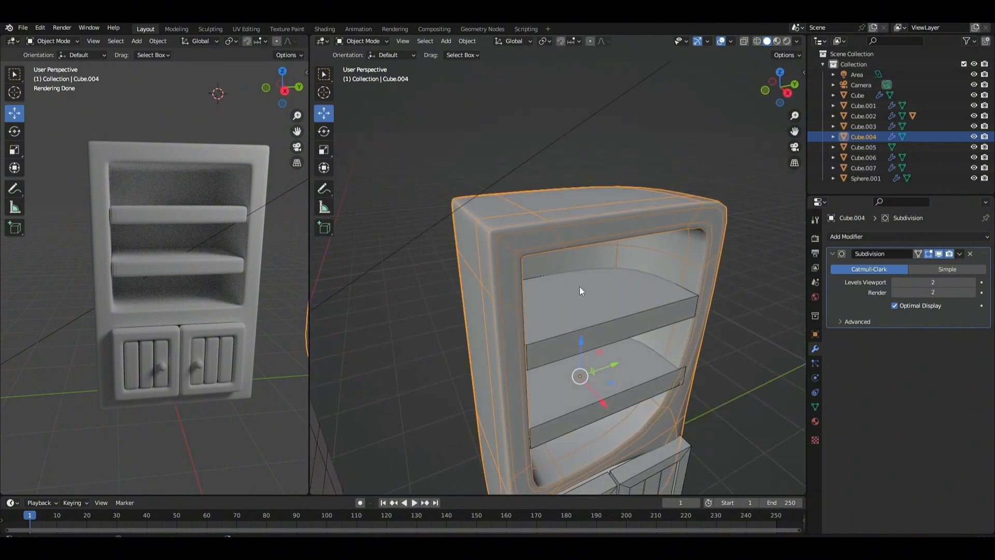
# Remove the Subdivision modifier from the cabinet frame and deselect the frame.
pyautogui.scroll(-3, 579, 287)
pyautogui.moveTo(579, 287); pyautogui.dragTo(610, 293, button='middle')
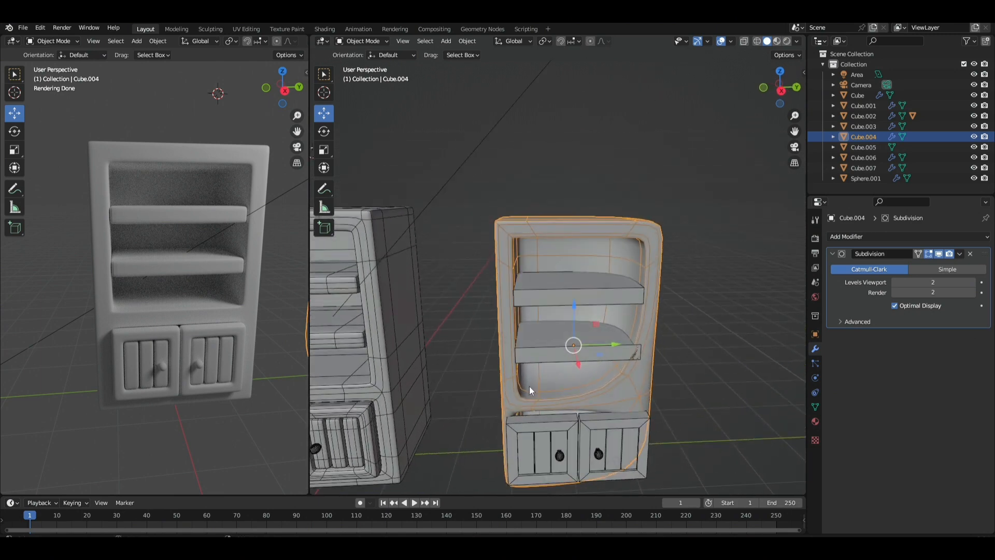
pyautogui.click(971, 254)
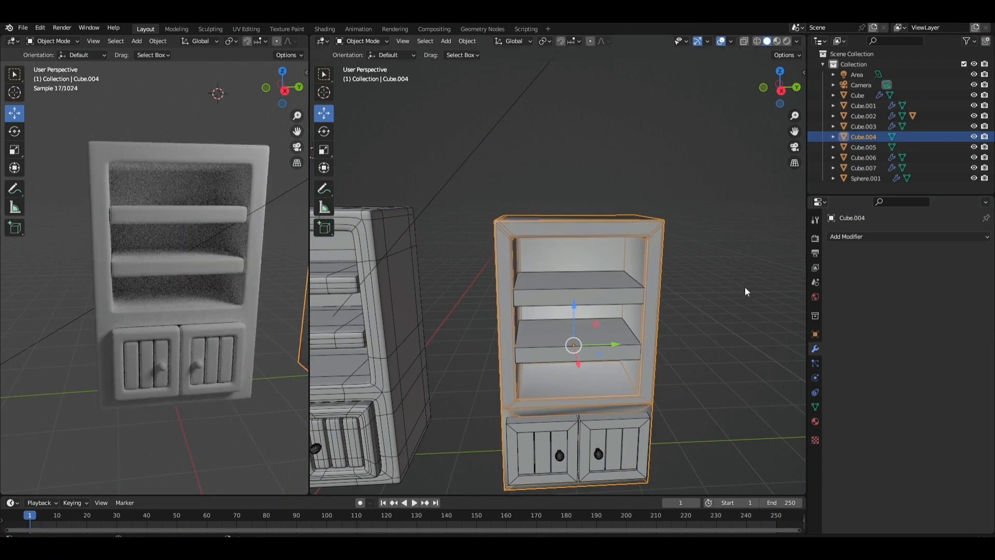
pyautogui.rightClick(739, 287)
pyautogui.click(739, 288)
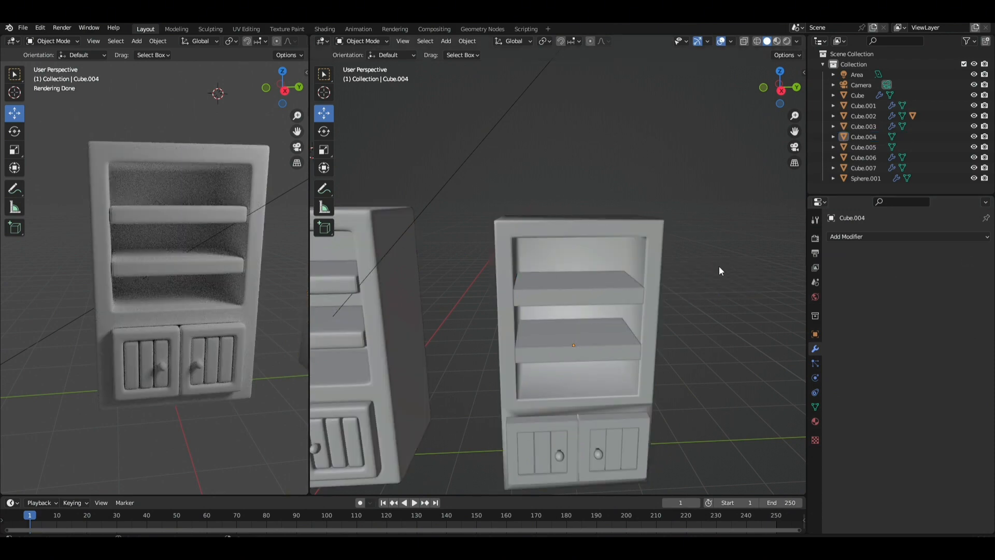
# Try toggling the Wireframe geometry overlay on and off, and compare the cabinet in Edit Mode and Object Mode.
pyautogui.click(730, 41)
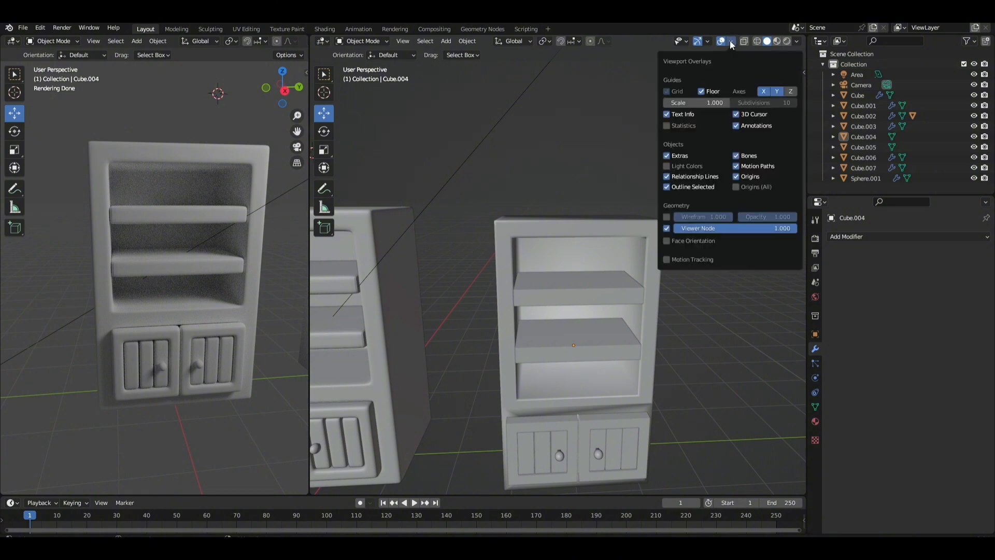
pyautogui.click(667, 217)
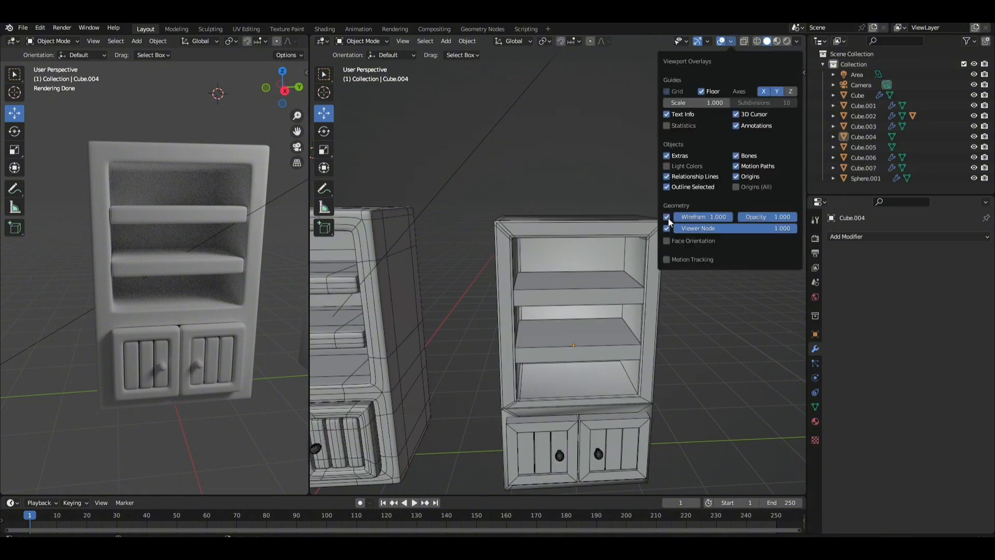
pyautogui.click(668, 217)
pyautogui.click(667, 217)
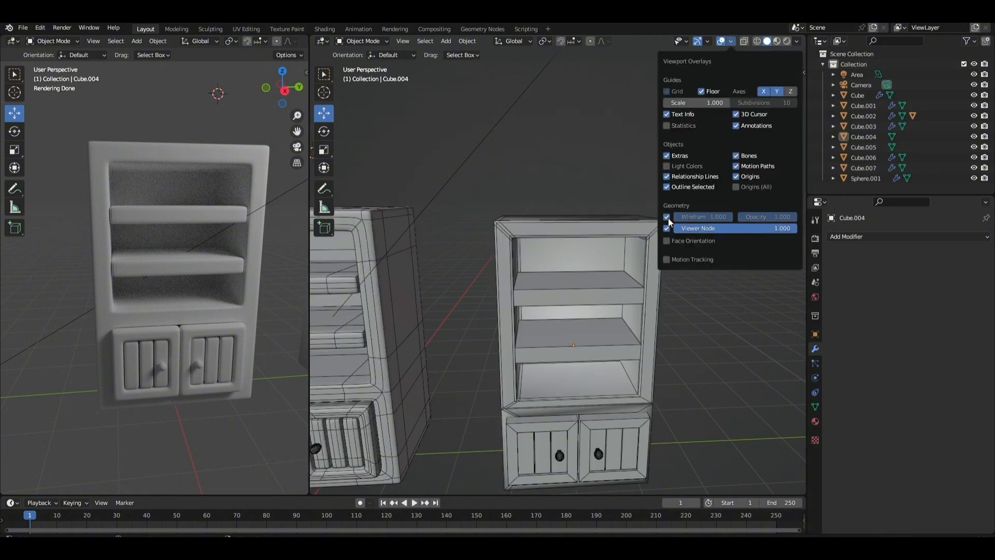
pyautogui.click(668, 218)
pyautogui.click(667, 218)
pyautogui.click(667, 217)
pyautogui.click(668, 218)
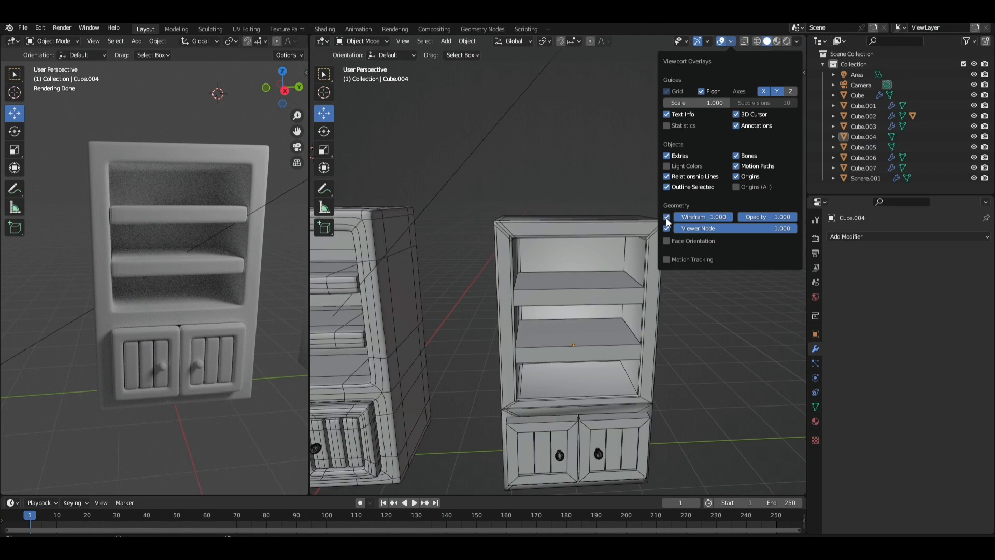
pyautogui.click(667, 218)
pyautogui.press('Tab')
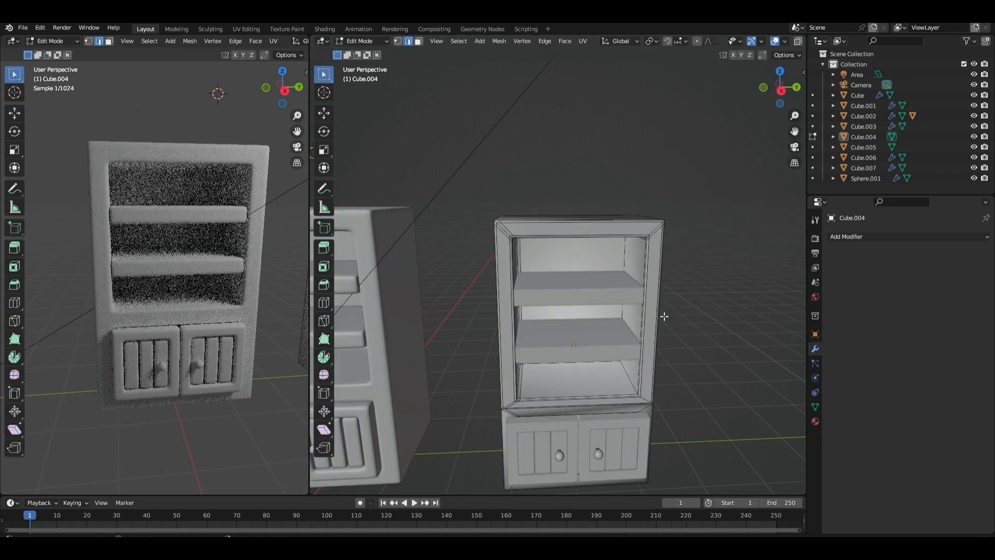
pyautogui.press('Tab')
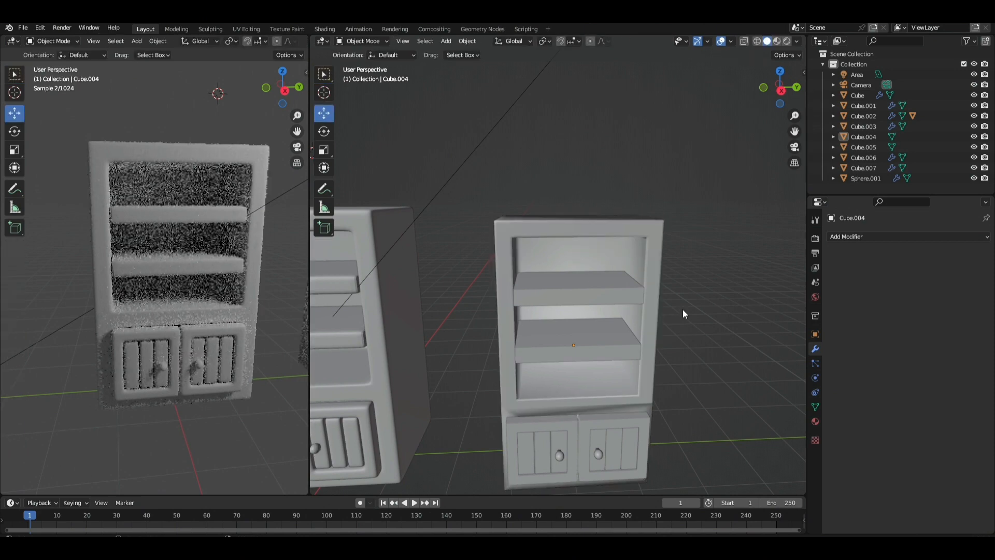
# Show the wireframe through the Quick Favorites option and hide it again with the same option.
pyautogui.press('q')
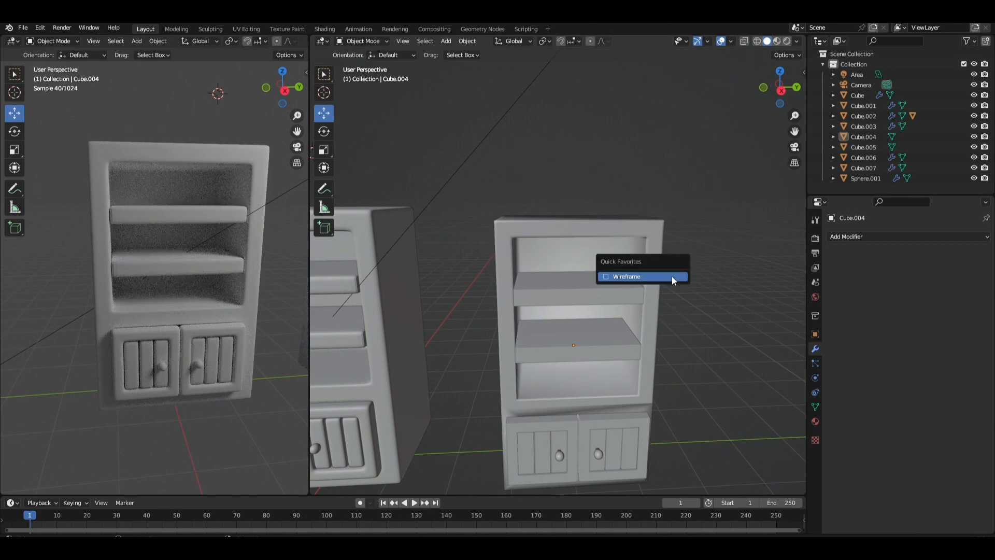
pyautogui.click(672, 278)
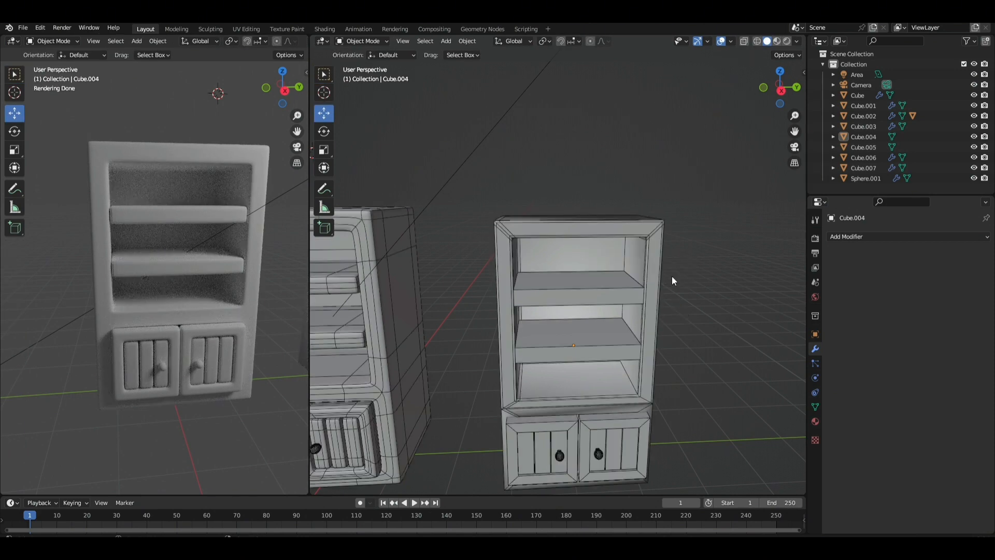
pyautogui.press('Tab')
pyautogui.press('Tab')
pyautogui.press('q')
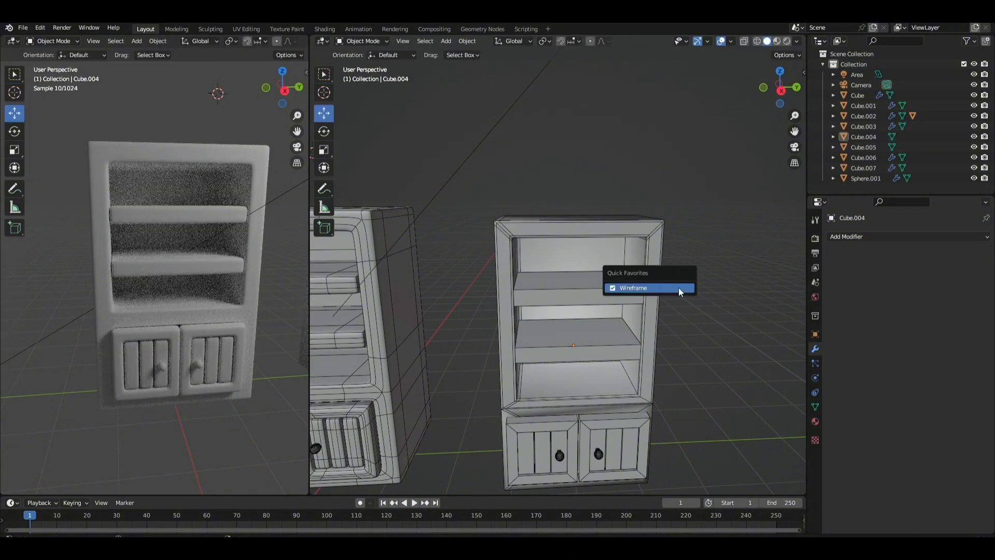
pyautogui.click(679, 288)
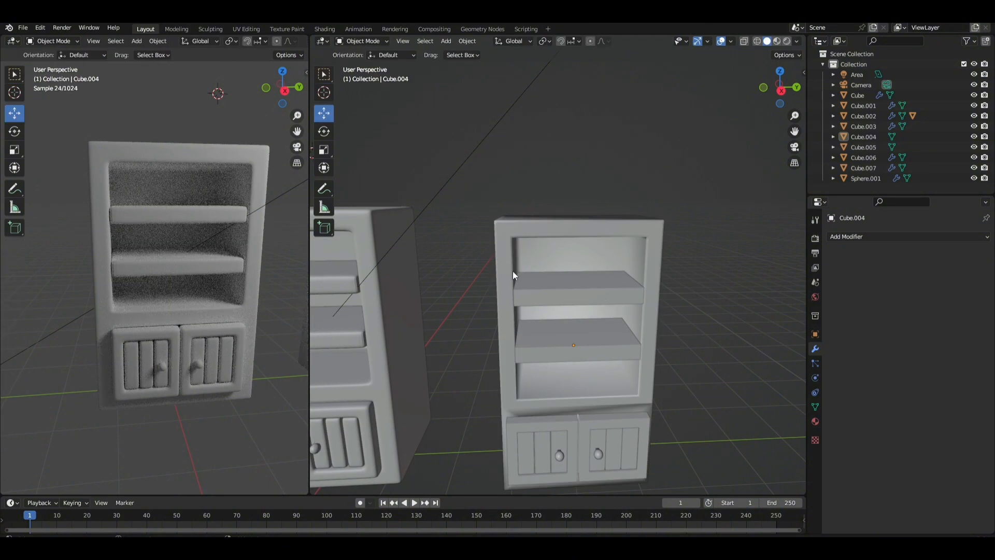
# Try a level 2 Subdivision Surface modifier on the cabinet frame and undo it.
pyautogui.moveTo(593, 245); pyautogui.dragTo(570, 249, button='middle')
pyautogui.click(570, 249)
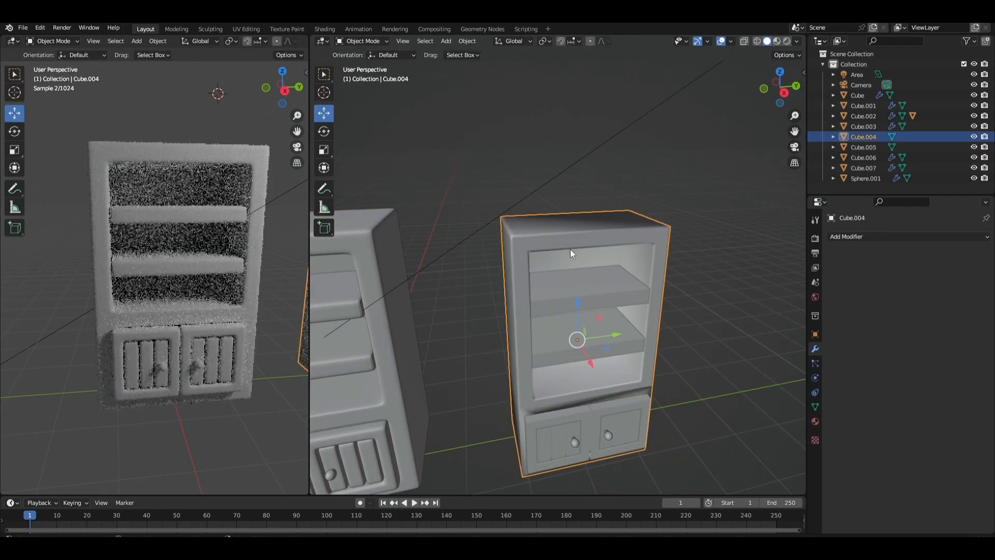
pyautogui.hotkey('ctrl', '2')
pyautogui.hotkey('ctrl', 'z')
pyautogui.press('Tab')
pyautogui.keyDown('alt'); pyautogui.click(570, 250); pyautogui.keyUp('alt')
pyautogui.keyDown('ctrl'); pyautogui.keyDown('alt'); pyautogui.click(570, 250); pyautogui.keyUp('alt'); pyautogui.keyUp('ctrl')
pyautogui.press('Tab')
pyautogui.hotkey('ctrl', '2')
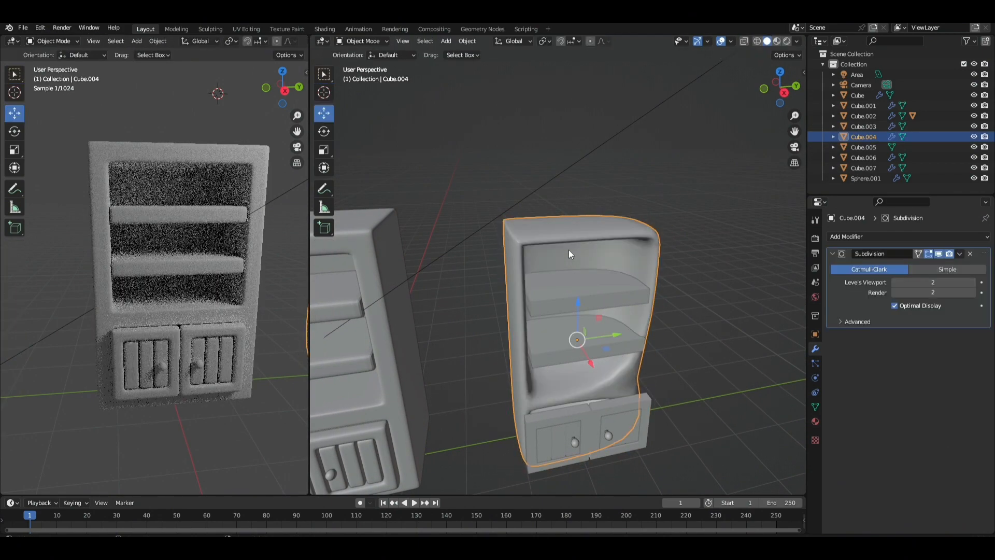
pyautogui.hotkey('ctrl', 'z')
# Enter Edit Mode on the cabinet frame and add a Bevel modifier to it.
pyautogui.press('Tab')
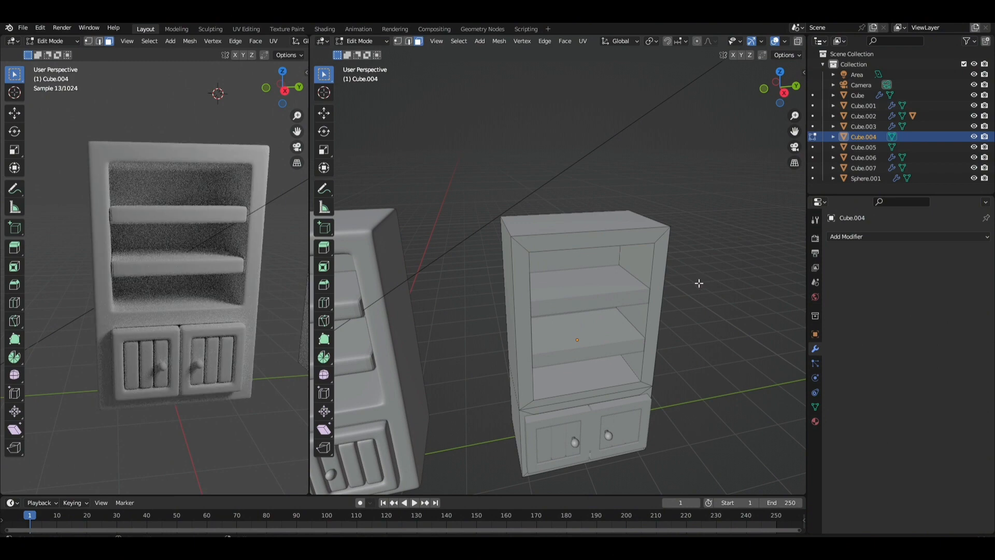
pyautogui.moveTo(698, 282); pyautogui.dragTo(793, 278, button='middle')
pyautogui.click(860, 238)
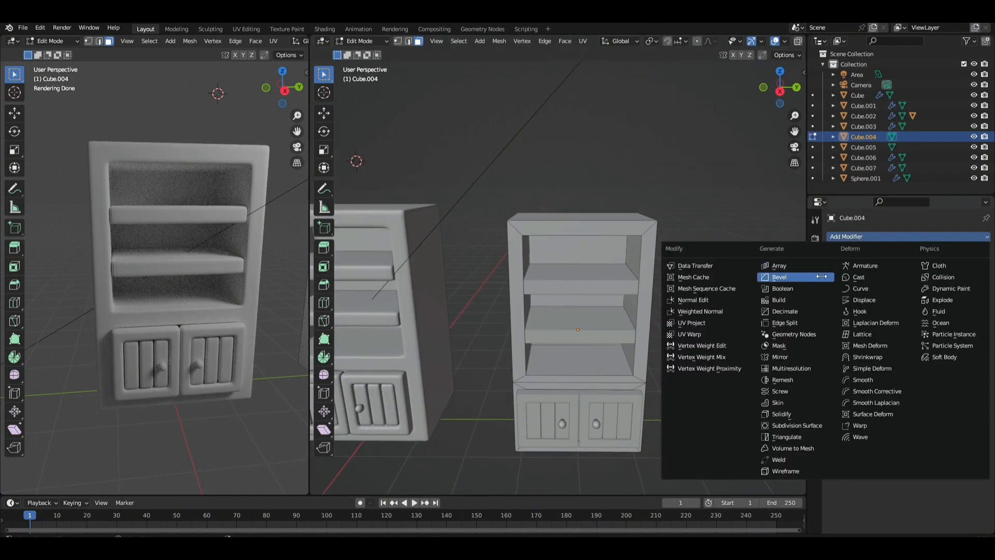
pyautogui.click(779, 277)
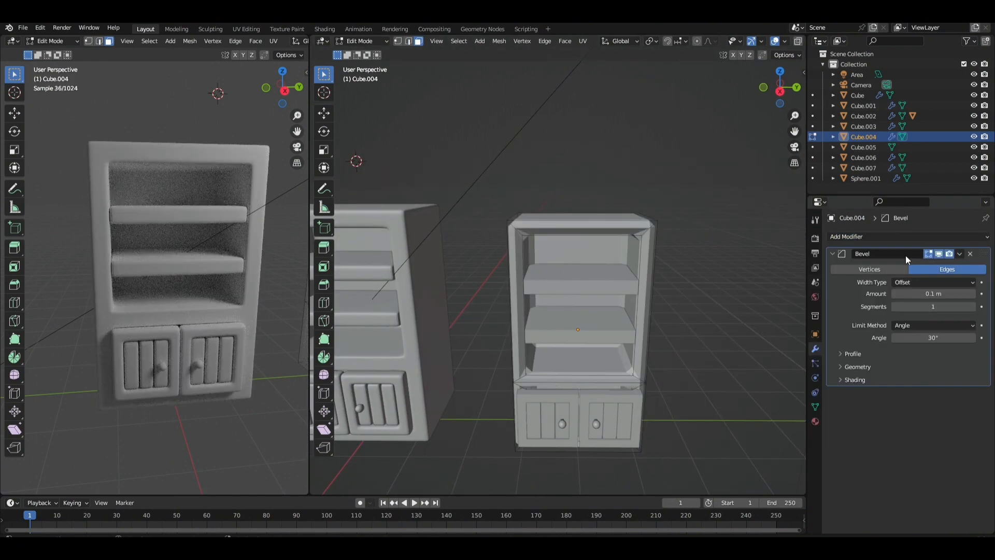
# Try a Subdivision Surface modifier with viewport level 2 below the Bevel modifier and remove it.
pyautogui.click(905, 237)
pyautogui.click(818, 425)
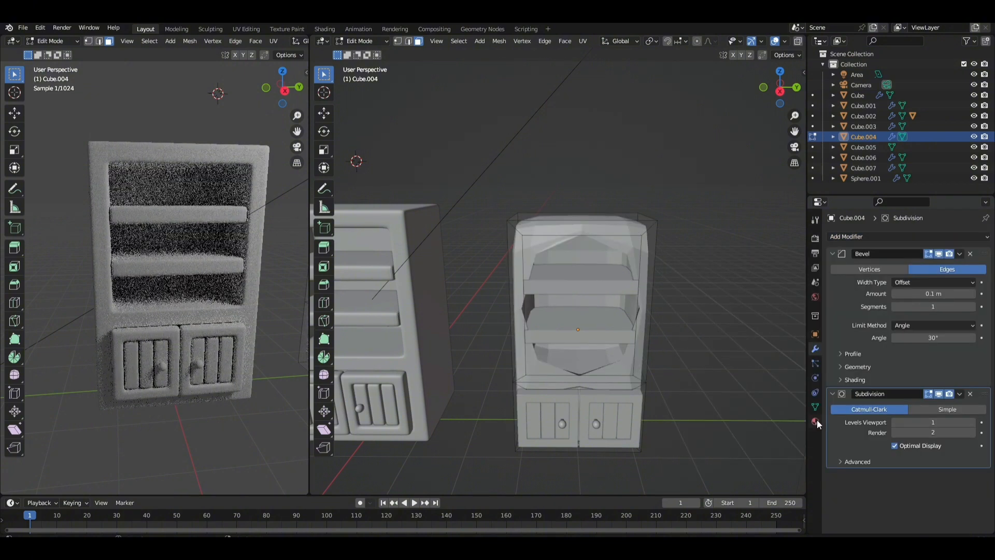
pyautogui.click(974, 423)
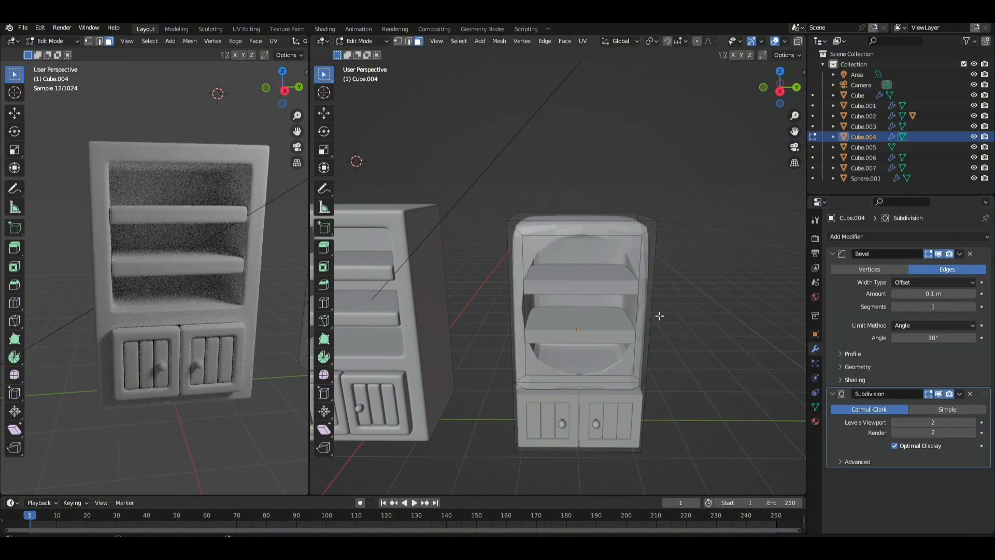
pyautogui.click(970, 395)
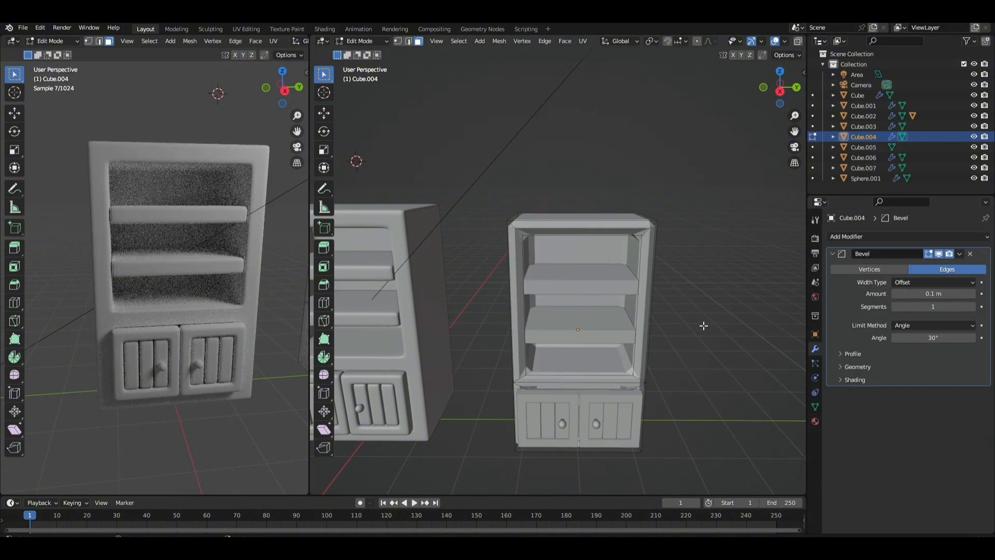
# Show the wireframe overlay and set the frame's Bevel modifier to 2 segments.
pyautogui.press('Tab')
pyautogui.scroll(3, 670, 279)
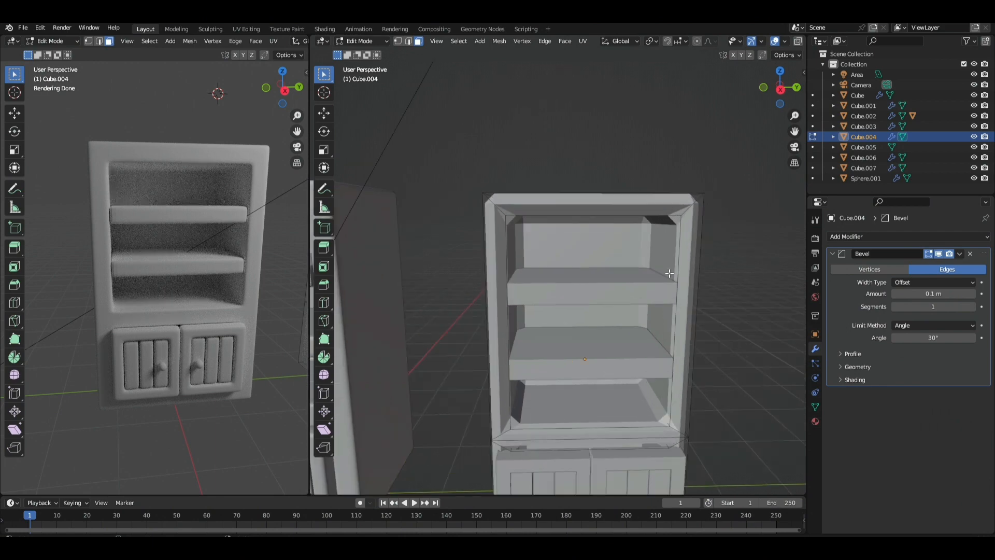
pyautogui.moveTo(561, 240); pyautogui.dragTo(573, 269, button='middle')
pyautogui.press('Tab')
pyautogui.scroll(1, 549, 257)
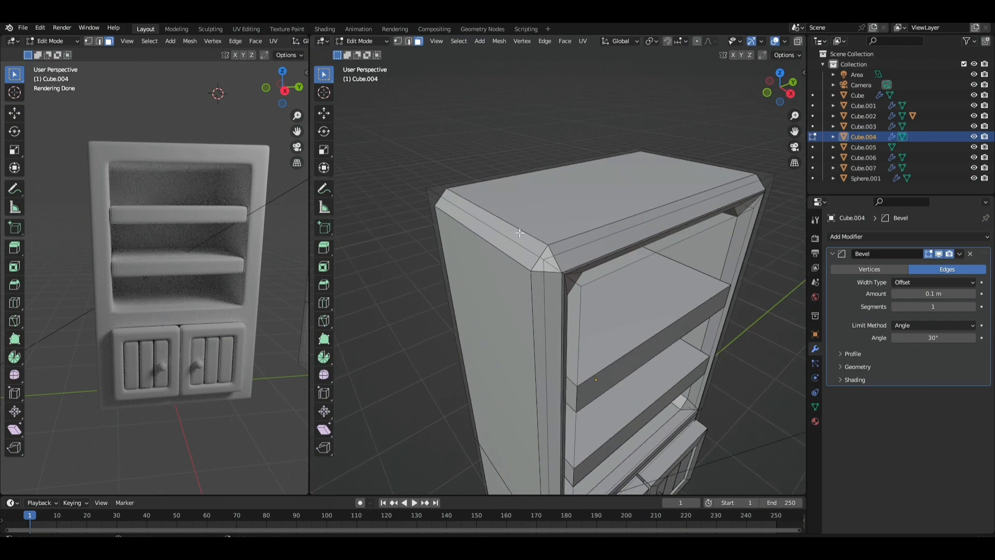
pyautogui.click(973, 306)
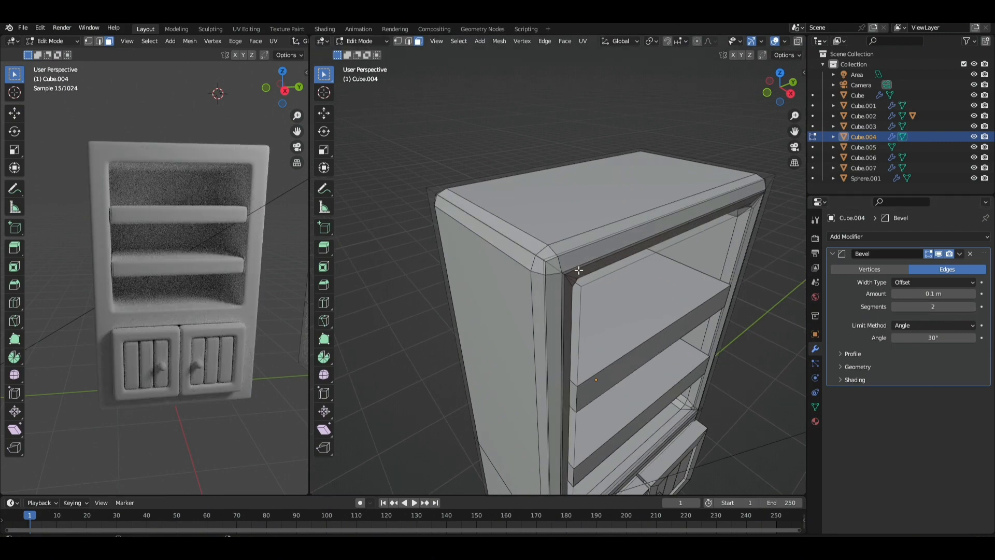
pyautogui.scroll(2, 573, 272)
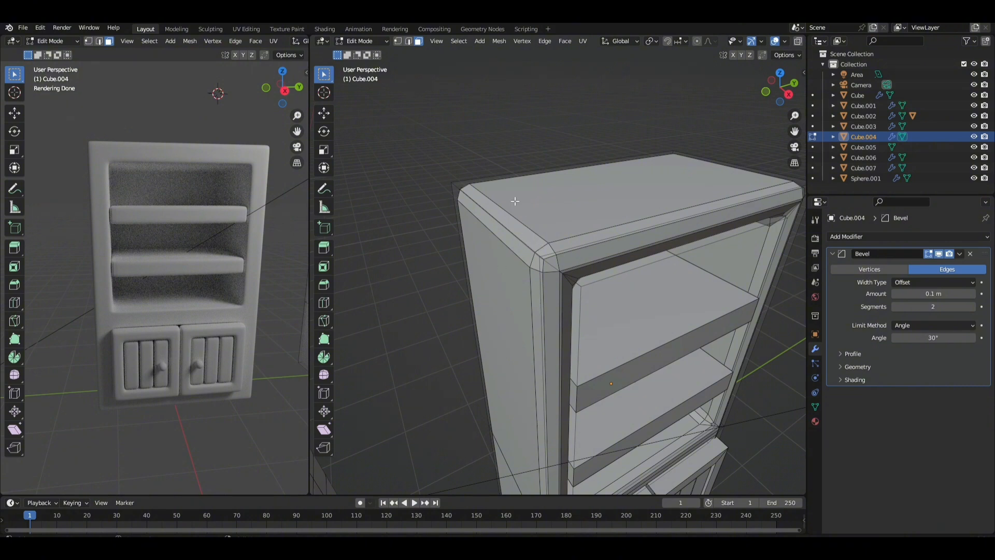
pyautogui.moveTo(555, 213); pyautogui.dragTo(553, 209, button='middle')
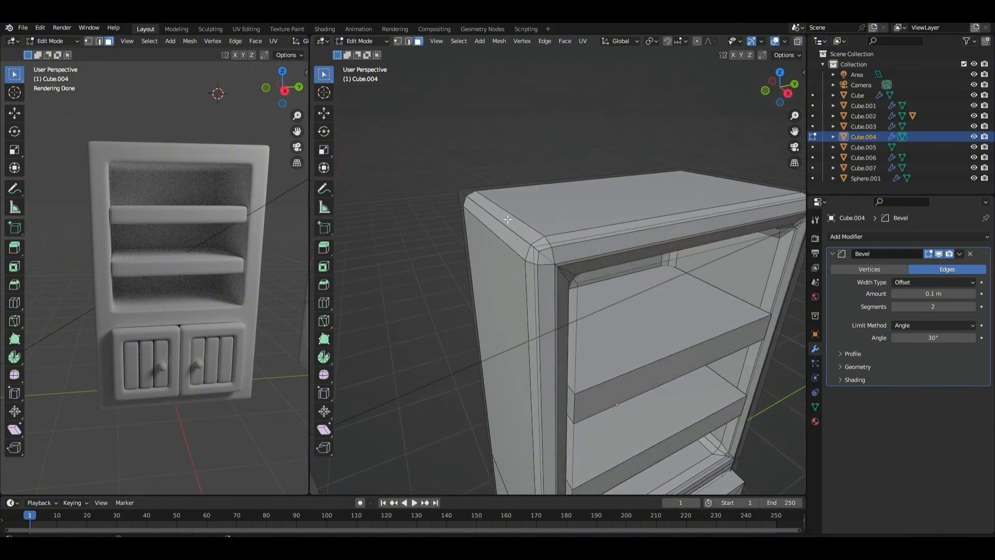
pyautogui.click(894, 306)
pyautogui.click(973, 307)
# Set the Bevel modifier's superellipse profile shape to 1.00 and view the frame from the front.
pyautogui.click(863, 354)
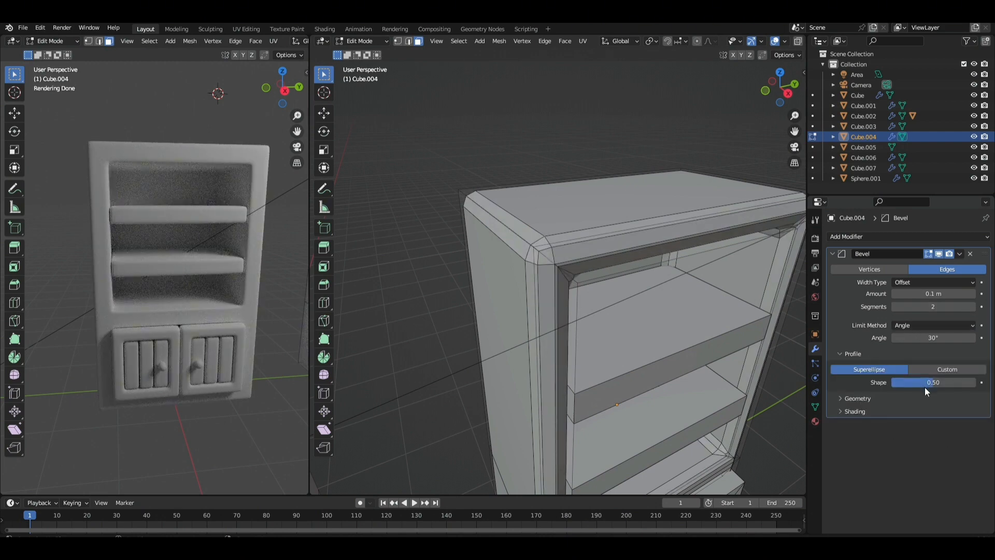
pyautogui.moveTo(929, 387); pyautogui.dragTo(977, 387)
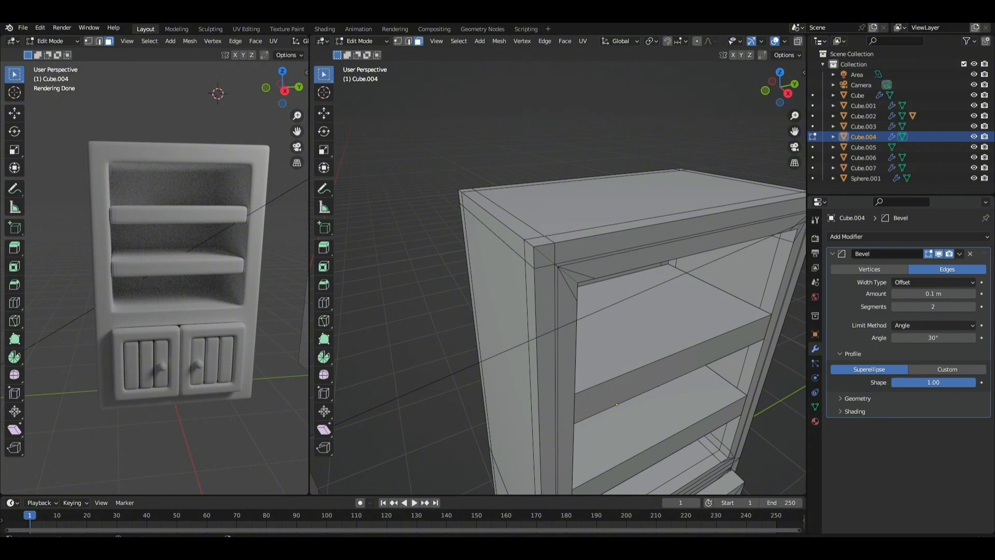
pyautogui.click(859, 398)
pyautogui.click(865, 398)
pyautogui.moveTo(617, 343); pyautogui.dragTo(593, 329, button='middle')
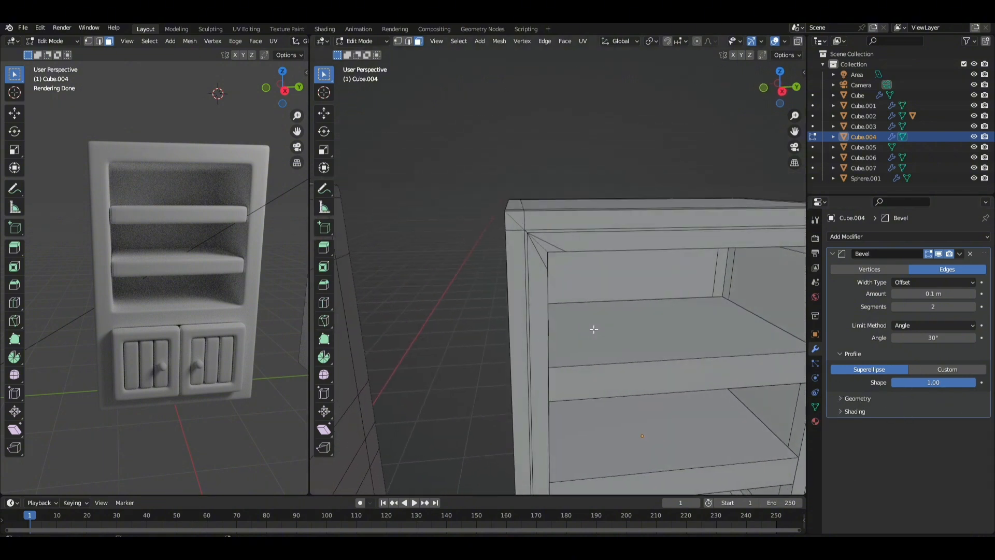
pyautogui.scroll(-3, 622, 339)
pyautogui.moveTo(655, 351)
pyautogui.mouseDown(button='middle')
pyautogui.moveTo(638, 340)
pyautogui.moveTo(639, 355)
pyautogui.mouseUp(button='middle')
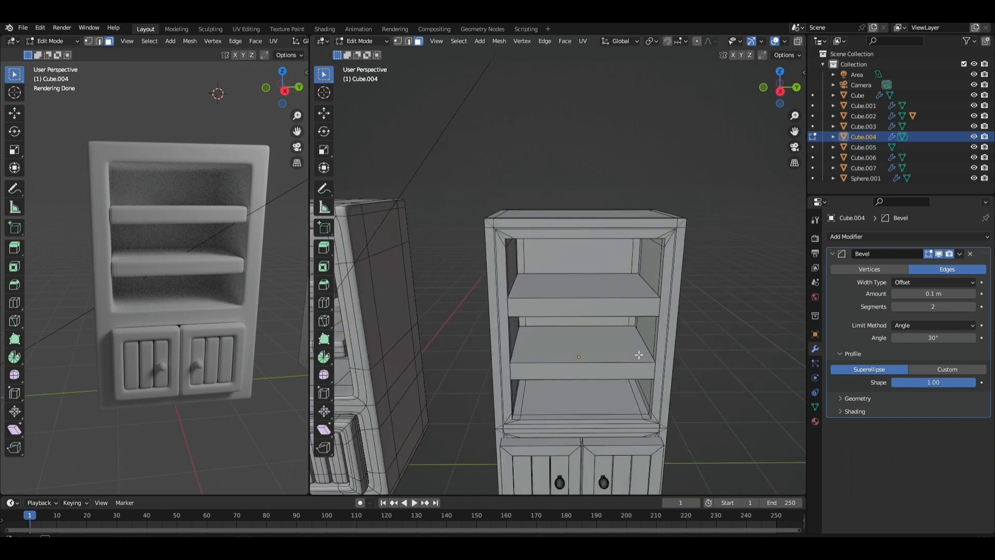
# Try a level 2 Subdivision Surface modifier on the frame with the sharp-profile bevel and remove it.
pyautogui.click(931, 239)
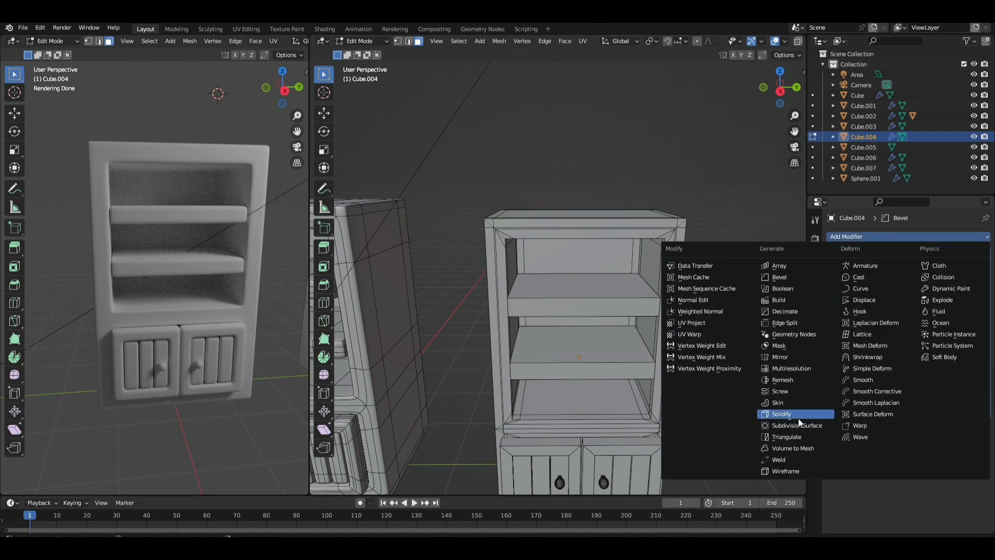
pyautogui.click(797, 425)
pyautogui.click(969, 453)
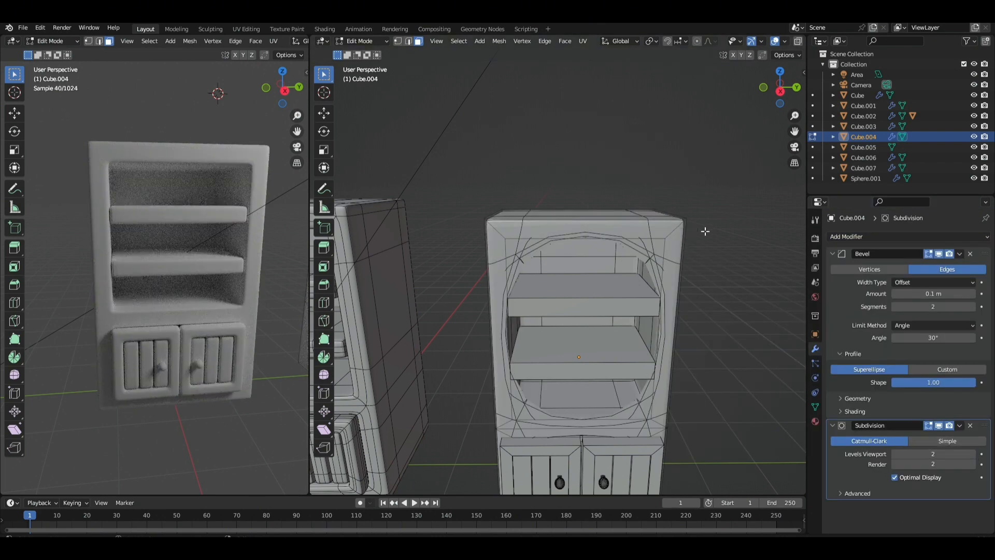
pyautogui.click(970, 425)
# Return to Object Mode and deselect the cabinet frame.
pyautogui.scroll(-5, 651, 334)
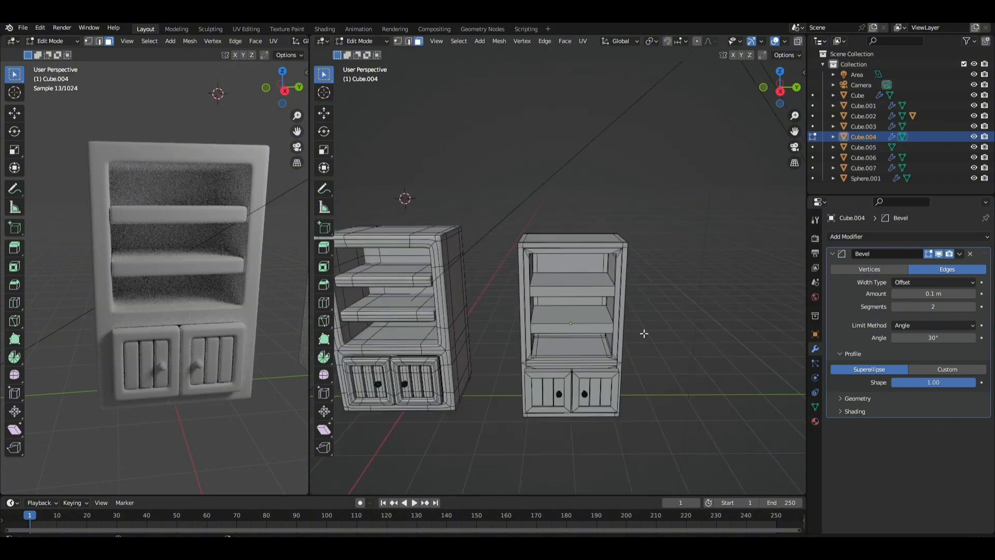
pyautogui.press('Tab')
pyautogui.keyDown('shift'); pyautogui.moveTo(652, 337); pyautogui.dragTo(599, 336, button='middle'); pyautogui.keyUp('shift')
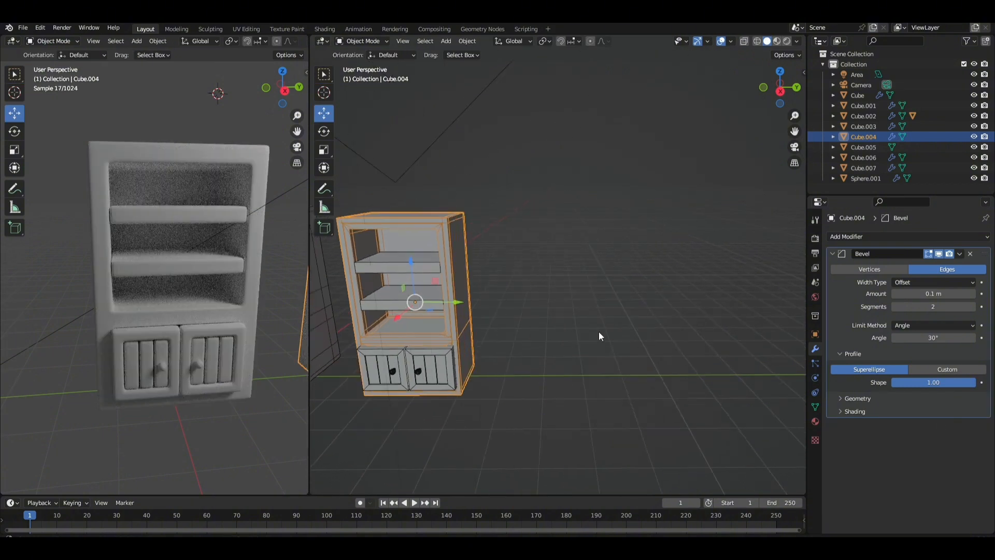
pyautogui.click(609, 338)
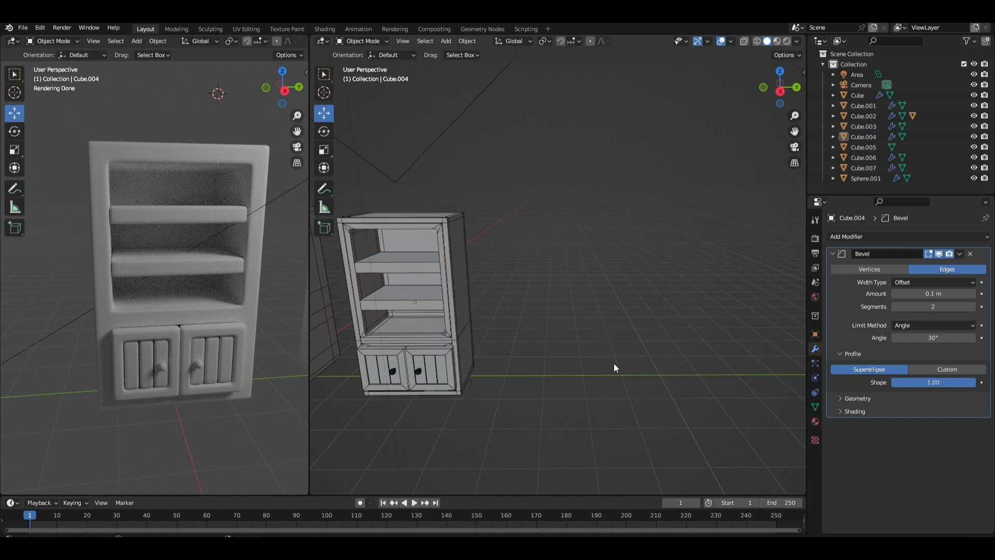
# Place the 3D cursor in the empty space beside the cabinet and add a mesh cube there.
pyautogui.click(329, 97)
pyautogui.click(592, 365)
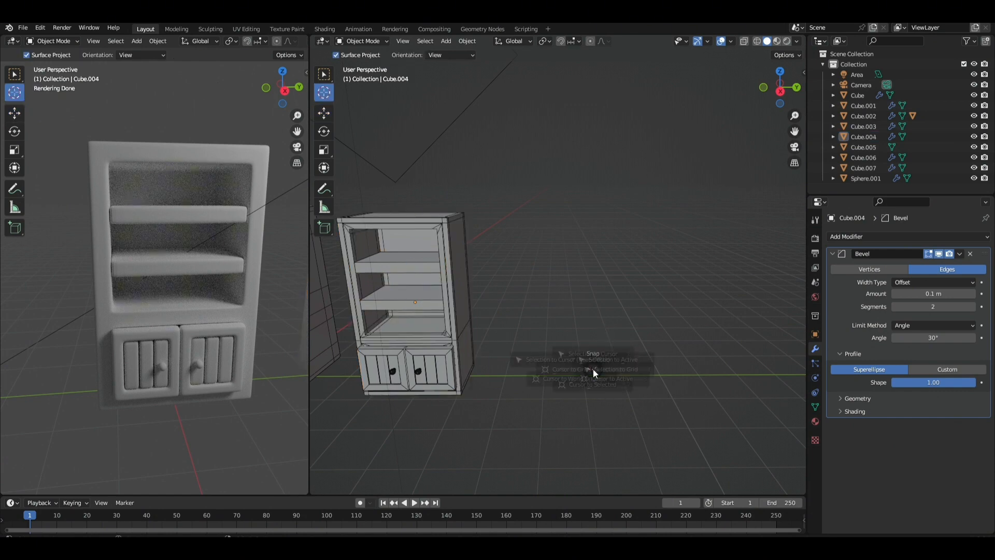
pyautogui.hotkey('shift', 'a')
pyautogui.moveTo(574, 336)
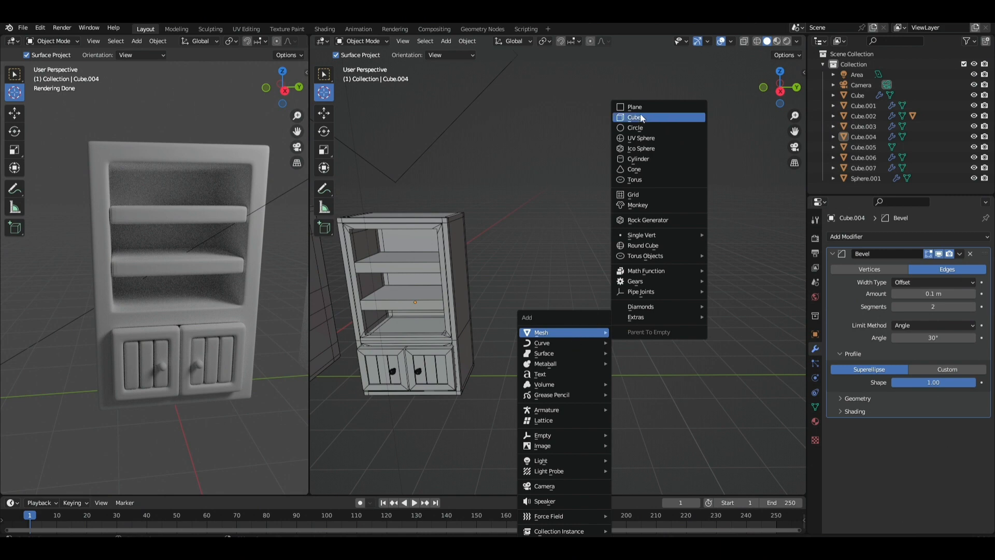
pyautogui.click(642, 127)
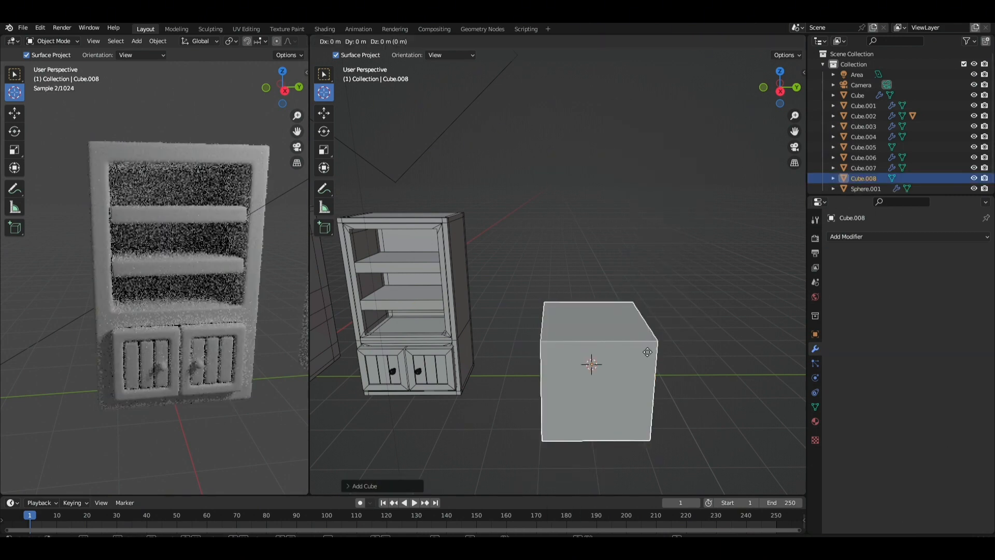
pyautogui.moveTo(653, 352); pyautogui.dragTo(667, 330, button='middle')
# Try insetting the cube's front face and extruding it inward to form a recess, and undo it.
pyautogui.press('Tab')
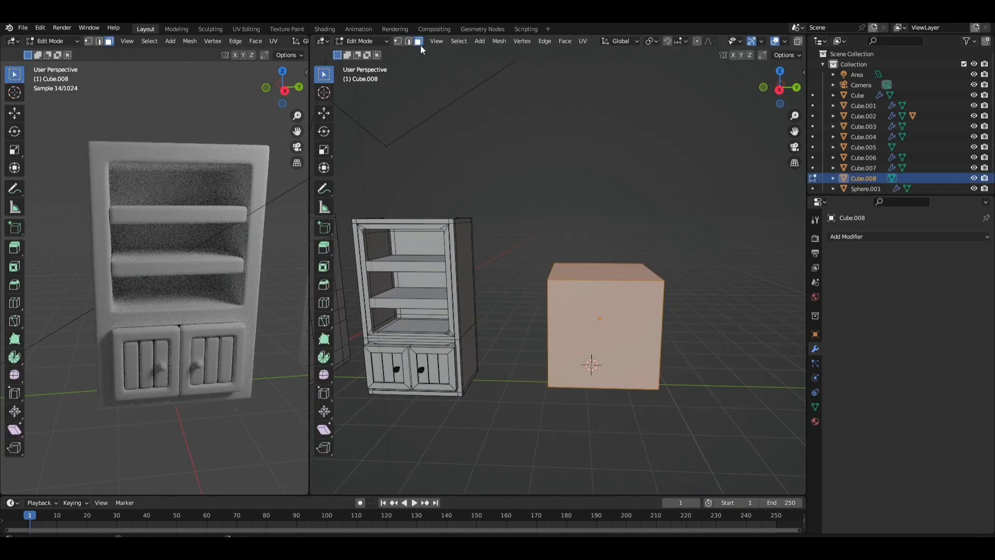
pyautogui.click(635, 313)
pyautogui.press('i')
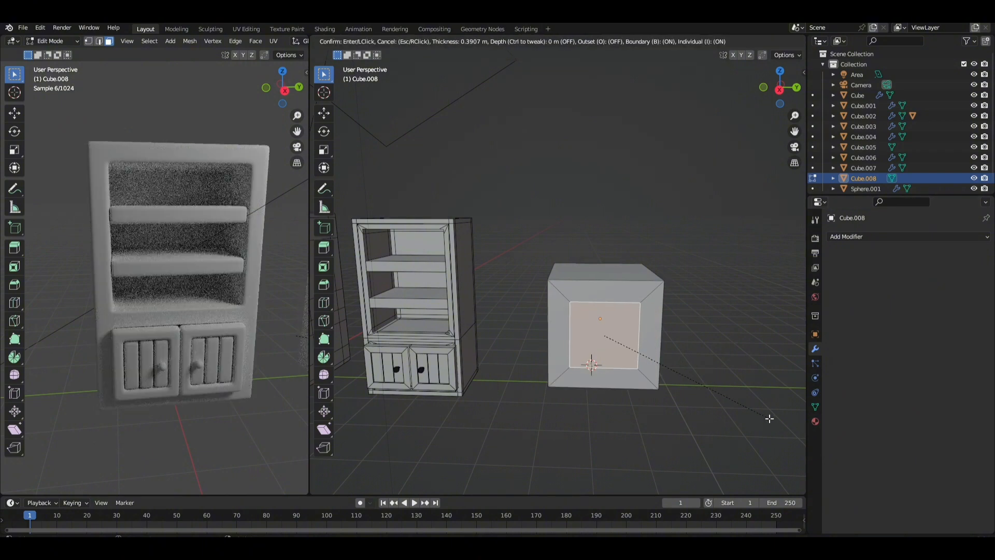
pyautogui.click(771, 417)
pyautogui.moveTo(771, 418); pyautogui.dragTo(702, 400, button='middle')
pyautogui.press('e')
pyautogui.click(674, 397)
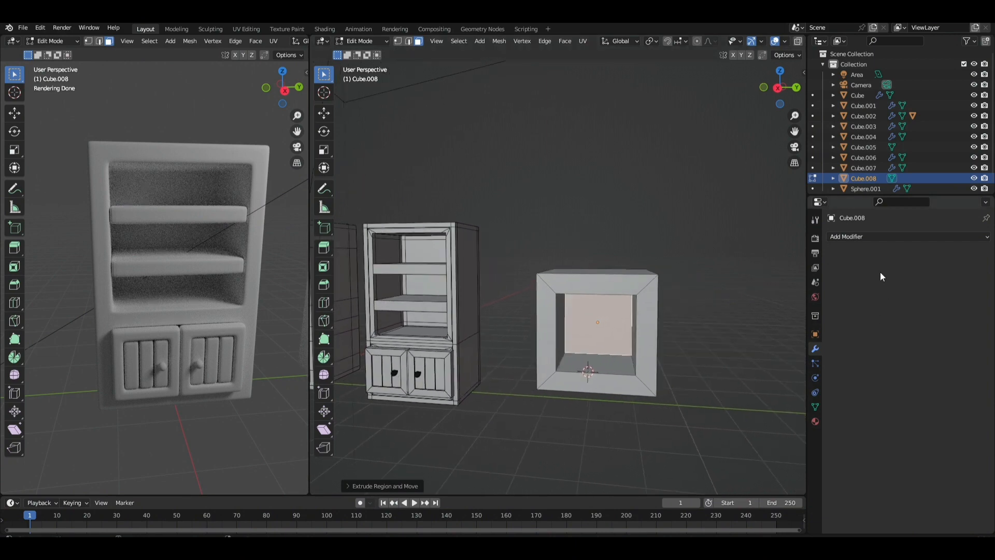
pyautogui.moveTo(706, 294); pyautogui.dragTo(706, 310, button='middle')
pyautogui.hotkey('ctrl', 'z')
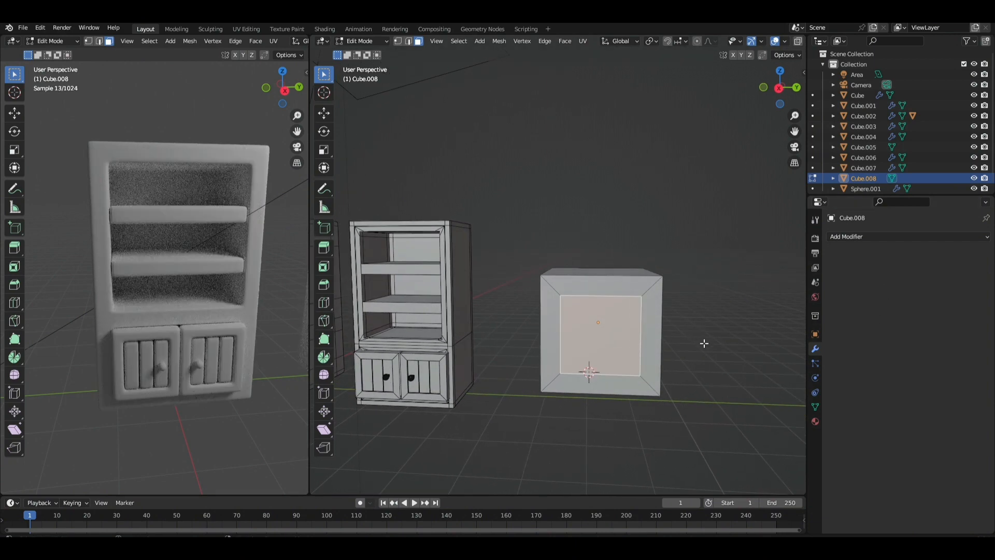
# Add a Subdivision Surface modifier with viewport level 2 to the cube and place a 2-segment Bevel modifier before it.
pyautogui.click(888, 238)
pyautogui.click(775, 425)
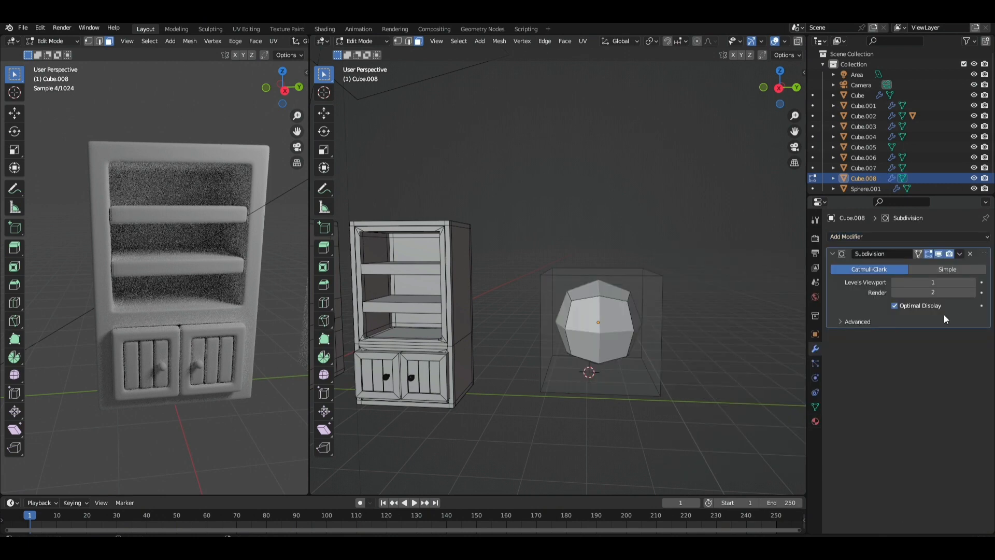
pyautogui.click(973, 283)
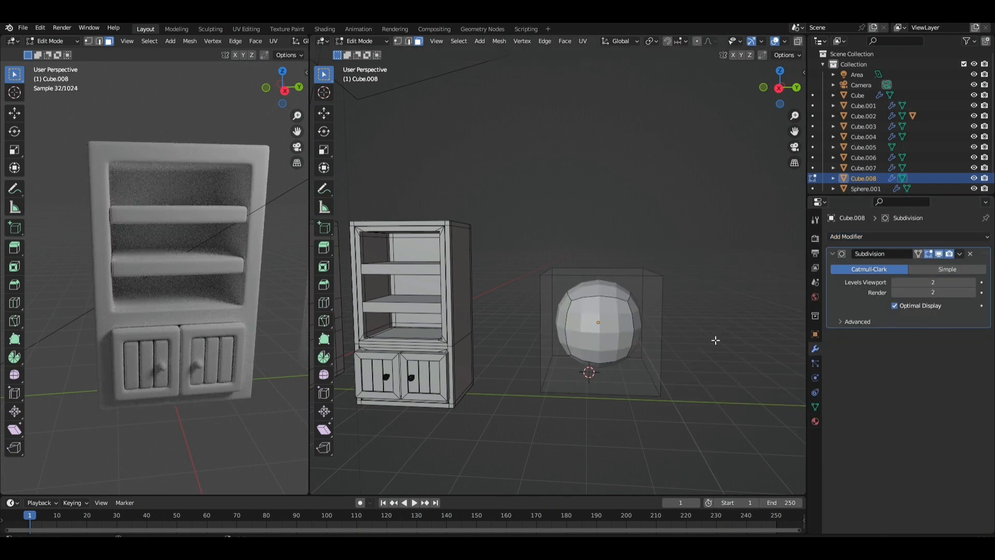
pyautogui.click(876, 239)
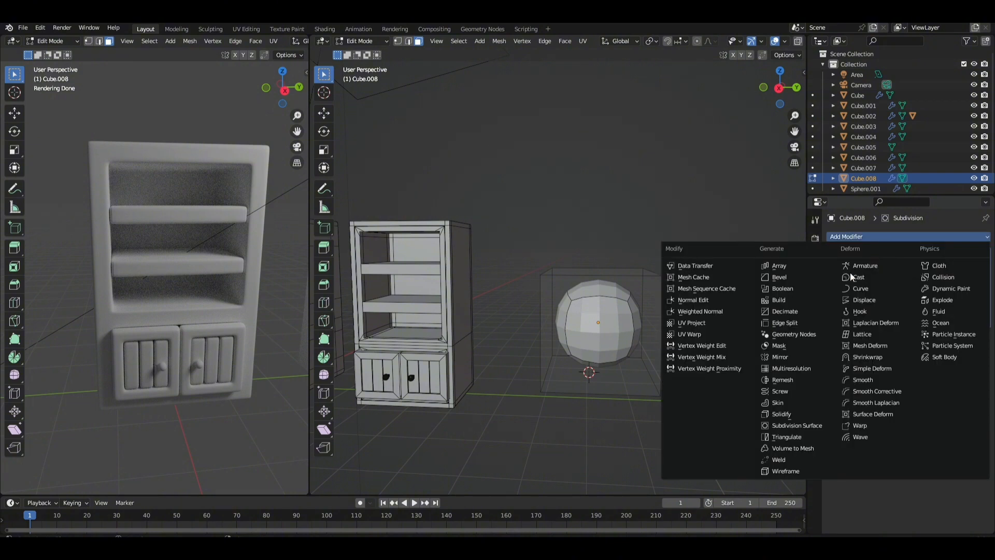
pyautogui.click(780, 277)
pyautogui.moveTo(986, 340); pyautogui.dragTo(985, 254)
pyautogui.click(973, 307)
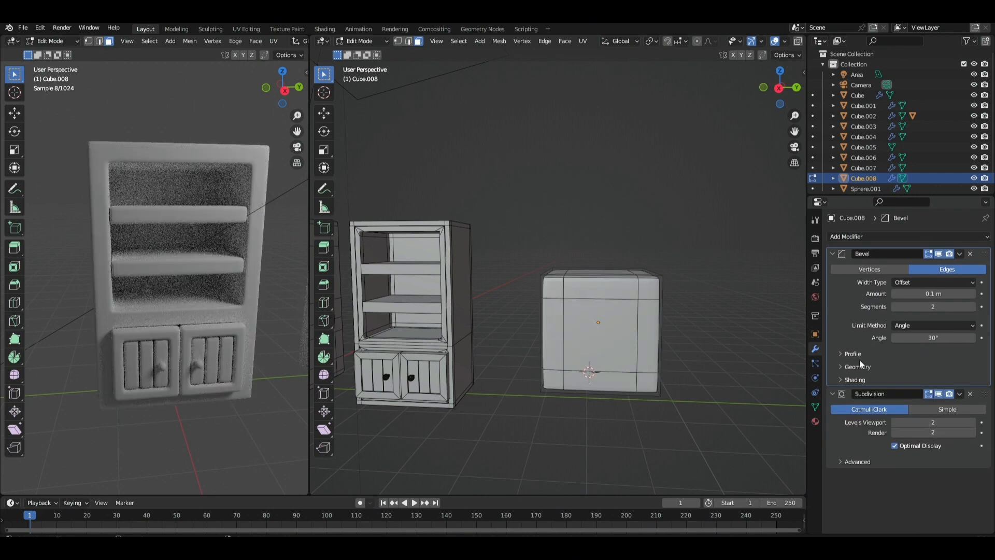
# Set the cube's Bevel superellipse profile shape to 1.00 and return to Object Mode with the cube selected.
pyautogui.click(855, 354)
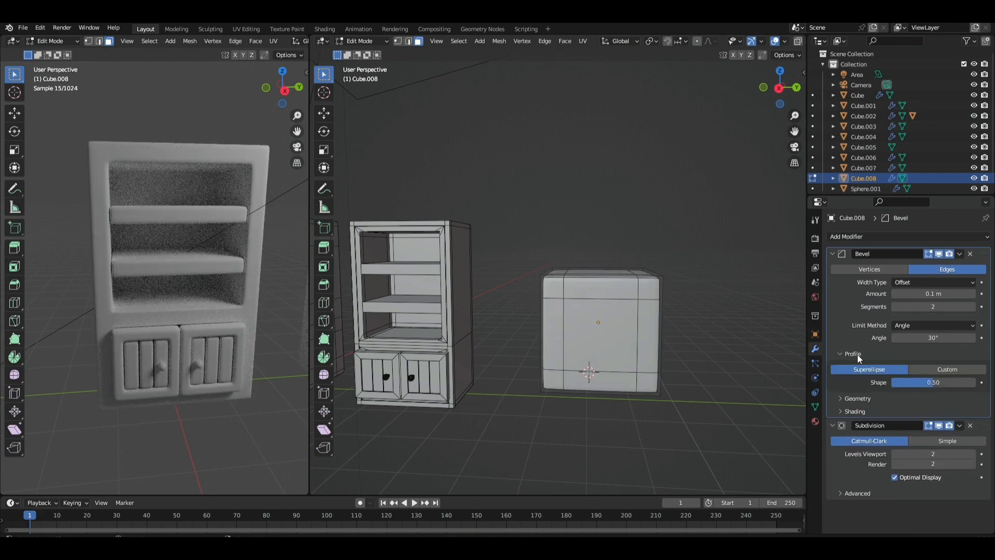
pyautogui.press('Tab')
pyautogui.click(740, 330)
pyautogui.press('Tab')
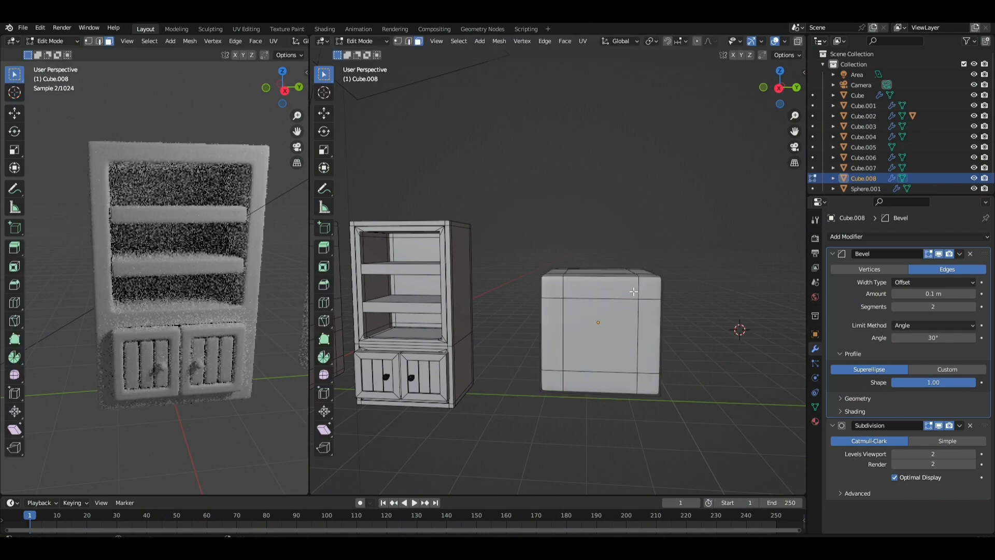
pyautogui.press('Tab')
pyautogui.rightClick(634, 291)
pyautogui.click(626, 290)
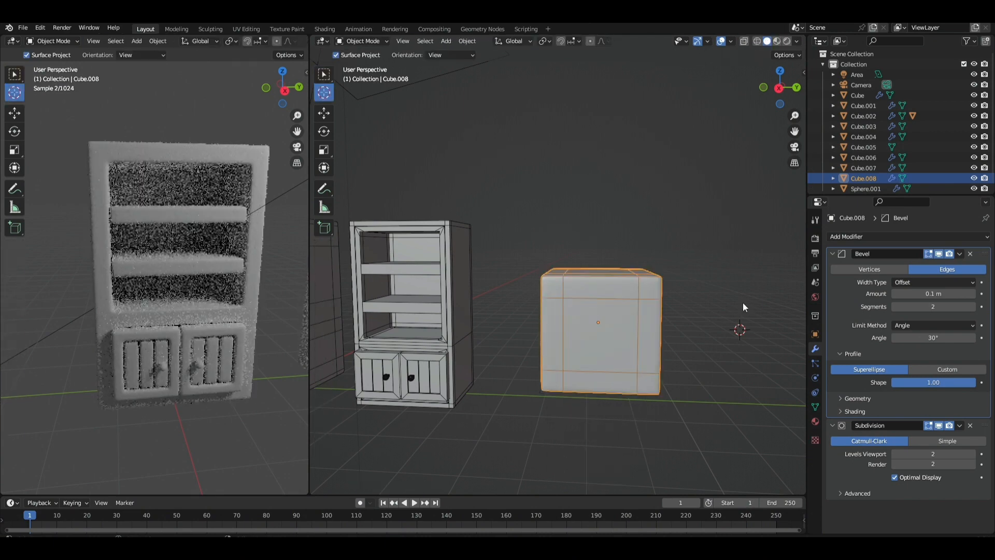
# View the test cube without the wireframe overlay and delete it.
pyautogui.scroll(3, 711, 338)
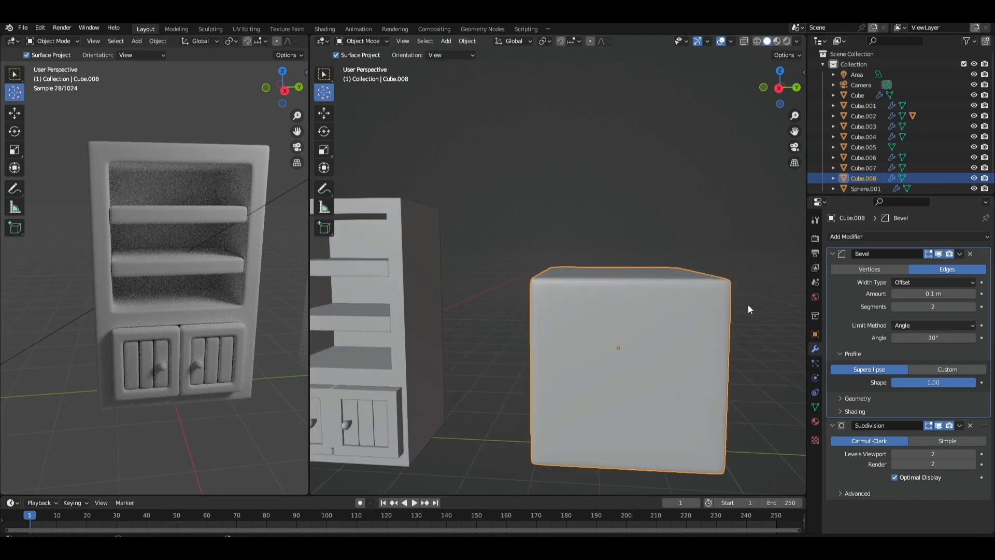
pyautogui.moveTo(748, 303); pyautogui.dragTo(709, 350, button='middle')
pyautogui.press('Delete')
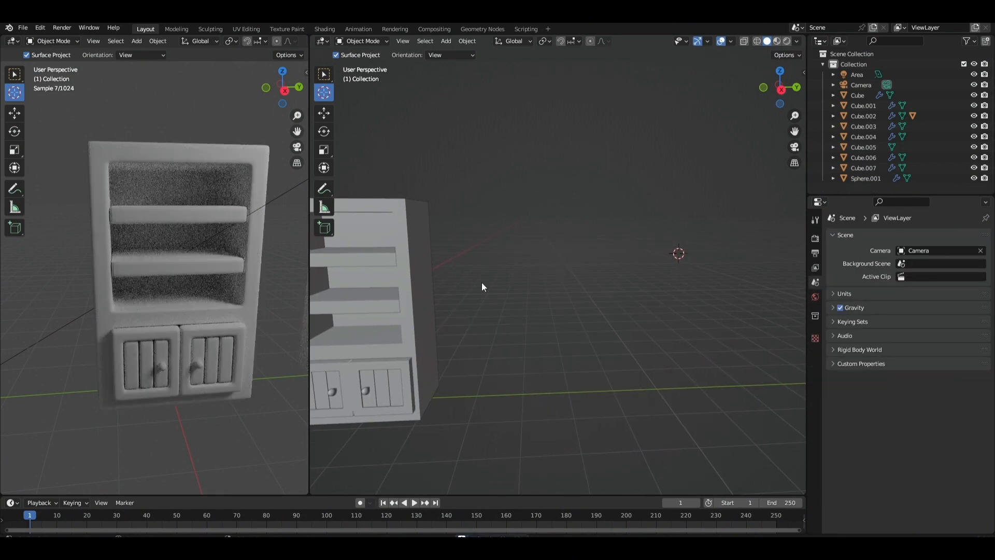
# Switch back to the Move tool and select the cabinet frame.
pyautogui.keyDown('shift'); pyautogui.moveTo(481, 282); pyautogui.dragTo(639, 287, button='middle'); pyautogui.keyUp('shift')
pyautogui.scroll(3, 619, 288)
pyautogui.click(502, 221)
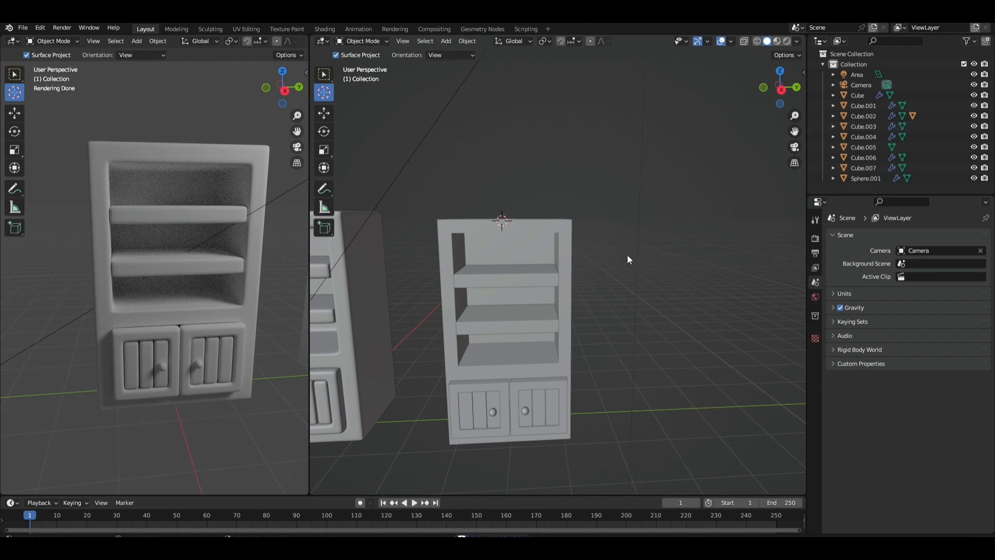
pyautogui.click(324, 113)
pyautogui.click(518, 249)
pyautogui.keyDown('shift'); pyautogui.moveTo(552, 248); pyautogui.dragTo(646, 273, button='middle'); pyautogui.keyUp('shift')
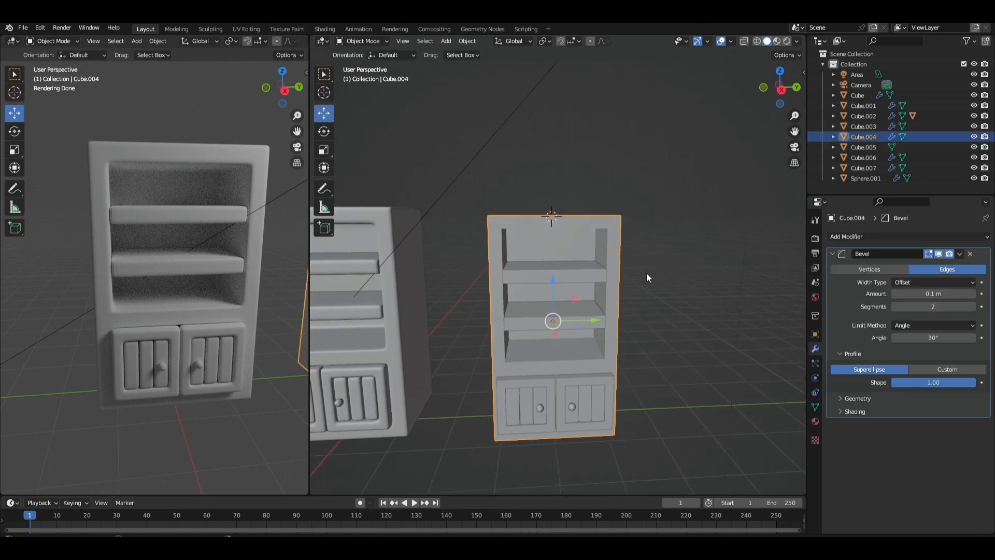
# Show the wireframe overlay on the selected cabinet frame in Object Mode.
pyautogui.click(850, 237)
pyautogui.scroll(4, 610, 253)
pyautogui.press('Tab')
pyautogui.press('Tab')
pyautogui.hotkey('shift', 'z')
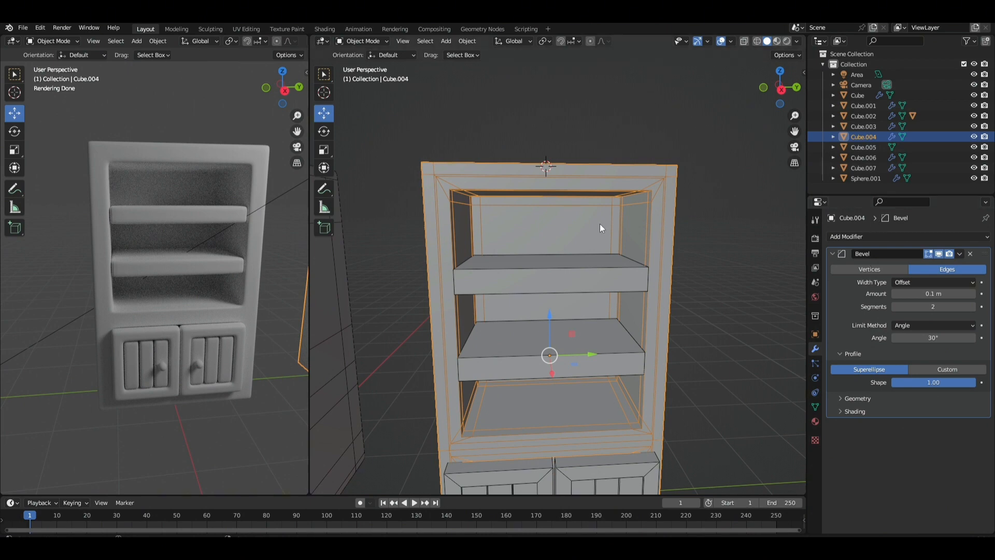
# Examine the bevel edges at the frame's upper-left inner corner and reveal the Bevel modifier's geometry settings.
pyautogui.scroll(-1, 599, 223)
pyautogui.keyDown('shift'); pyautogui.moveTo(597, 223); pyautogui.dragTo(534, 250, button='middle'); pyautogui.keyUp('shift')
pyautogui.scroll(2, 670, 233)
pyautogui.scroll(4, 600, 272)
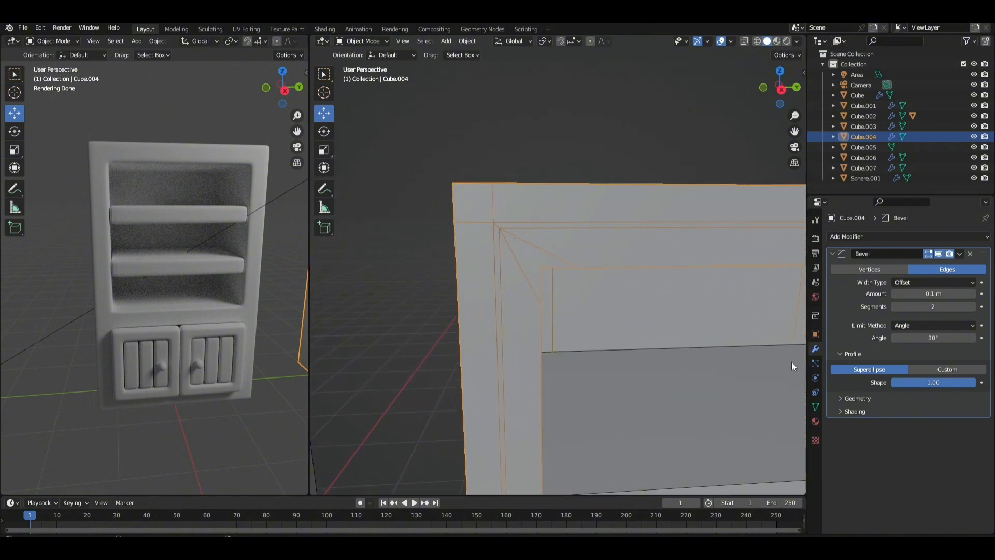
pyautogui.click(866, 397)
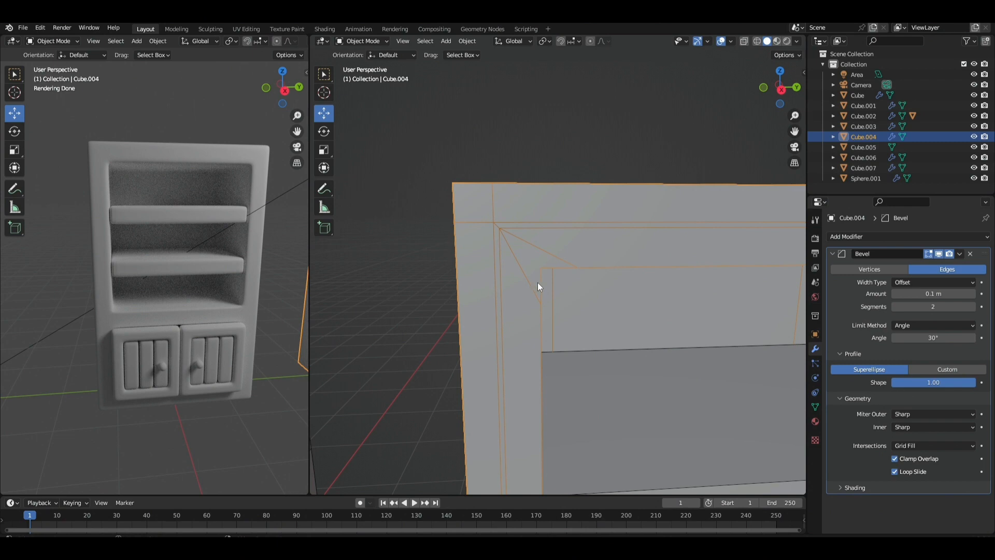
pyautogui.moveTo(538, 283); pyautogui.dragTo(540, 283, button='middle')
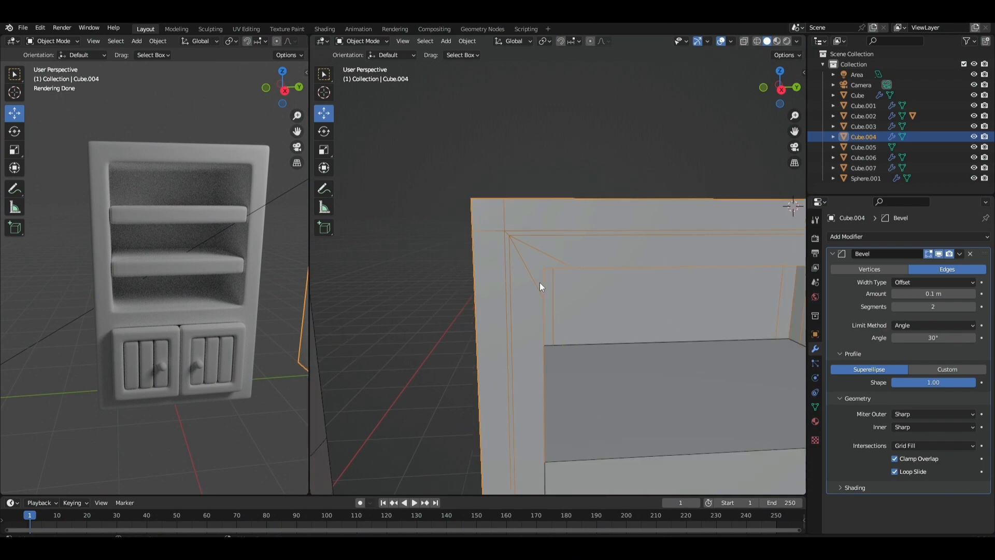
# Try a level 1 Subdivision Surface modifier after the frame's Bevel, inspect the shelf opening and remove the modifier.
pyautogui.click(833, 254)
pyautogui.click(915, 236)
pyautogui.click(781, 425)
pyautogui.moveTo(770, 399); pyautogui.dragTo(722, 379, button='middle')
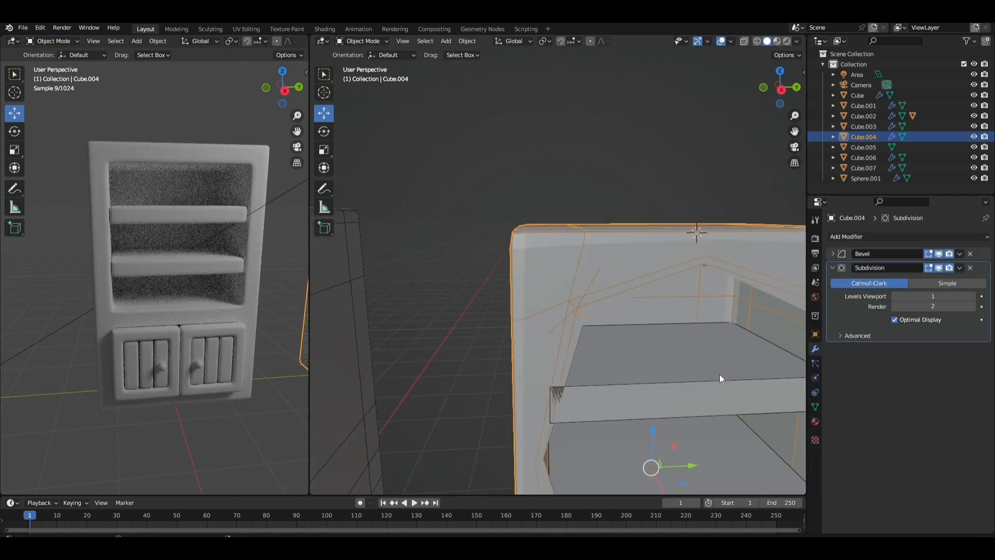
pyautogui.scroll(-3, 664, 325)
pyautogui.moveTo(665, 325); pyautogui.dragTo(581, 206, button='middle')
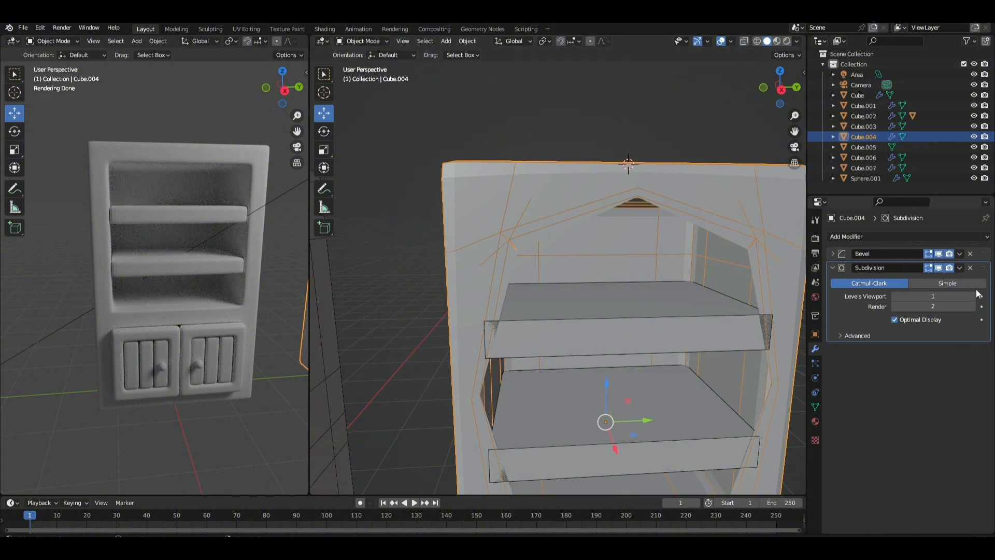
pyautogui.hotkey('ctrl', 'x')
# Set the outer miter of the frame's Bevel modifier to Arc.
pyautogui.scroll(2, 559, 238)
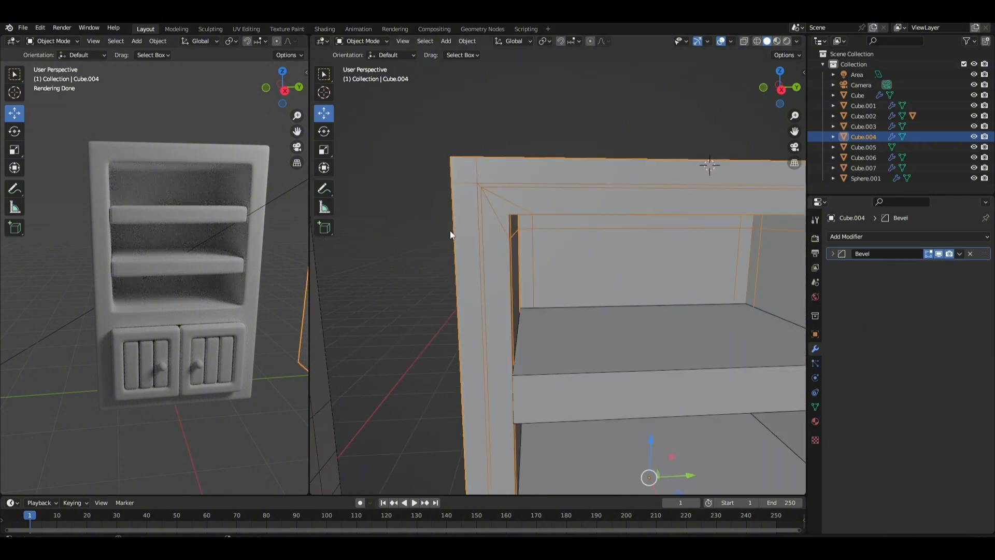
pyautogui.click(870, 237)
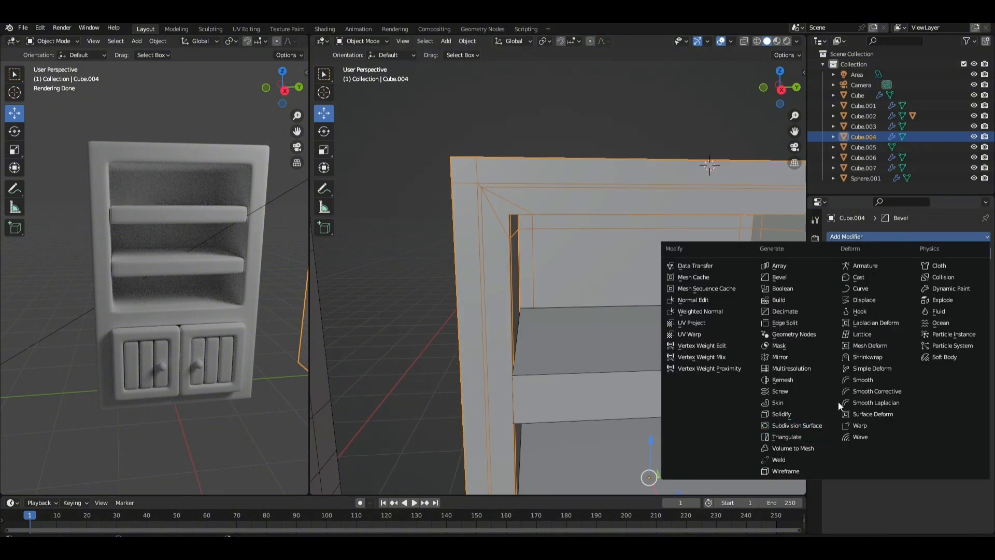
pyautogui.press('Escape')
pyautogui.click(832, 254)
pyautogui.click(857, 399)
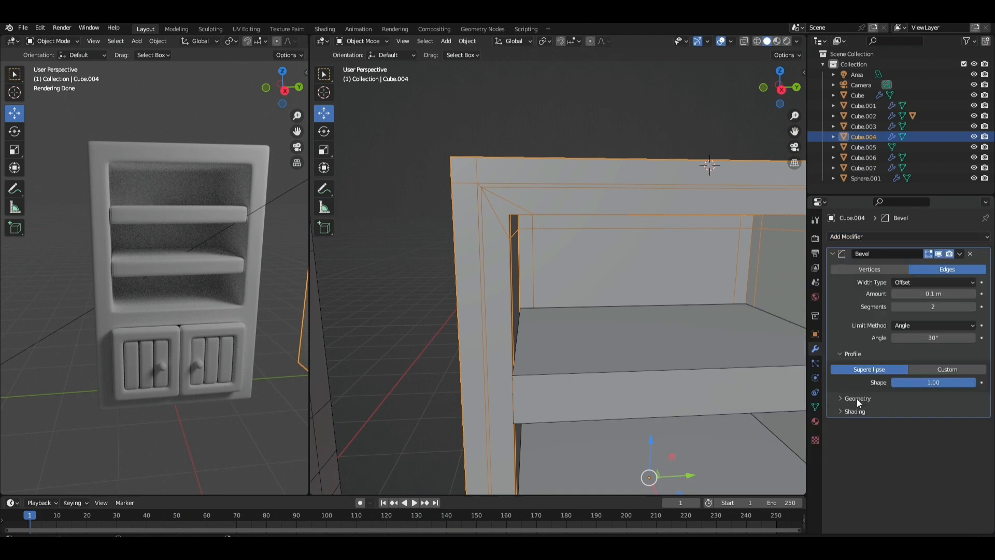
pyautogui.click(857, 399)
pyautogui.click(902, 414)
pyautogui.click(908, 448)
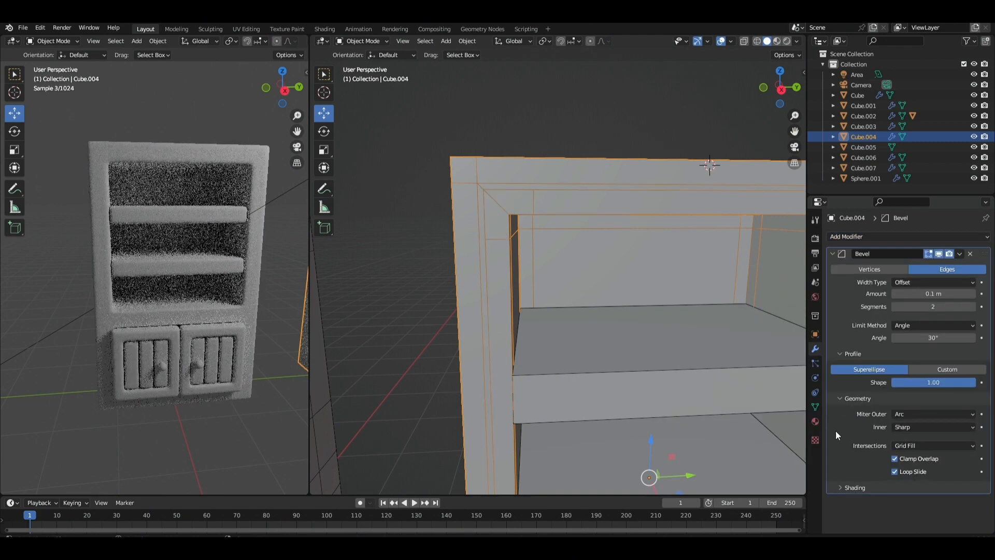
# Deselect the frame and examine the bevel's edge flow around the upper and lower inner corners of the shelf opening.
pyautogui.keyDown('shift'); pyautogui.moveTo(537, 264); pyautogui.dragTo(561, 288, button='middle'); pyautogui.keyUp('shift')
pyautogui.scroll(3, 561, 289)
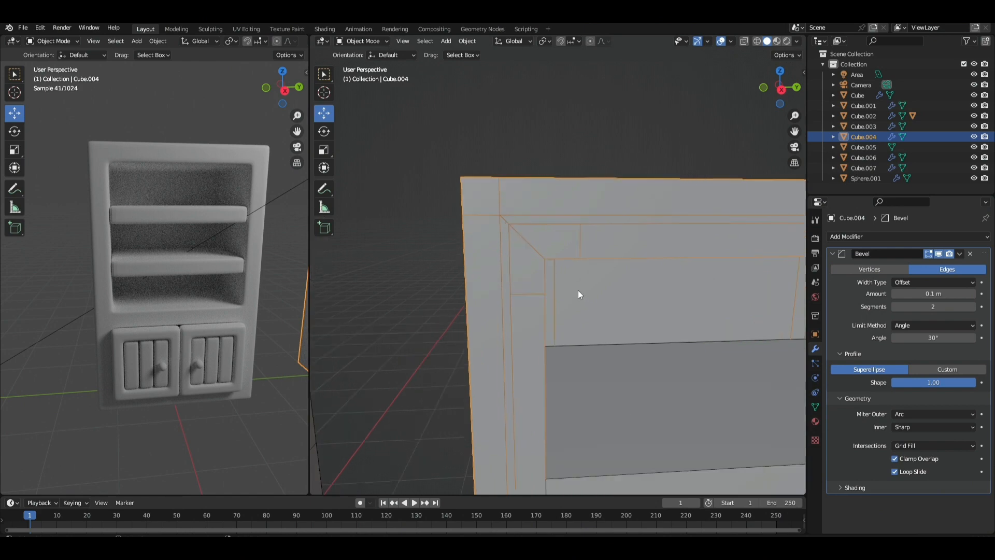
pyautogui.scroll(-3, 544, 282)
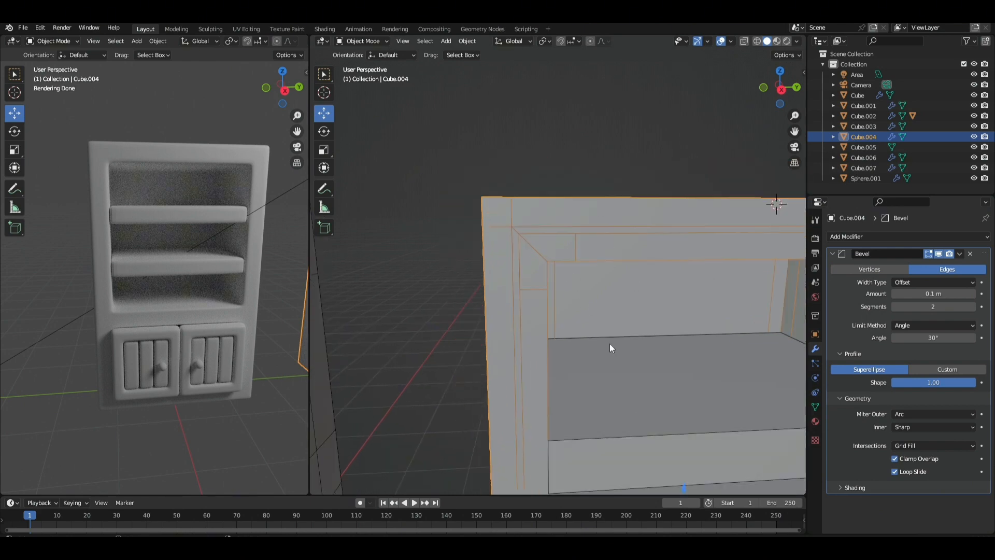
pyautogui.keyDown('shift'); pyautogui.moveTo(610, 344); pyautogui.dragTo(629, 228, button='middle'); pyautogui.keyUp('shift')
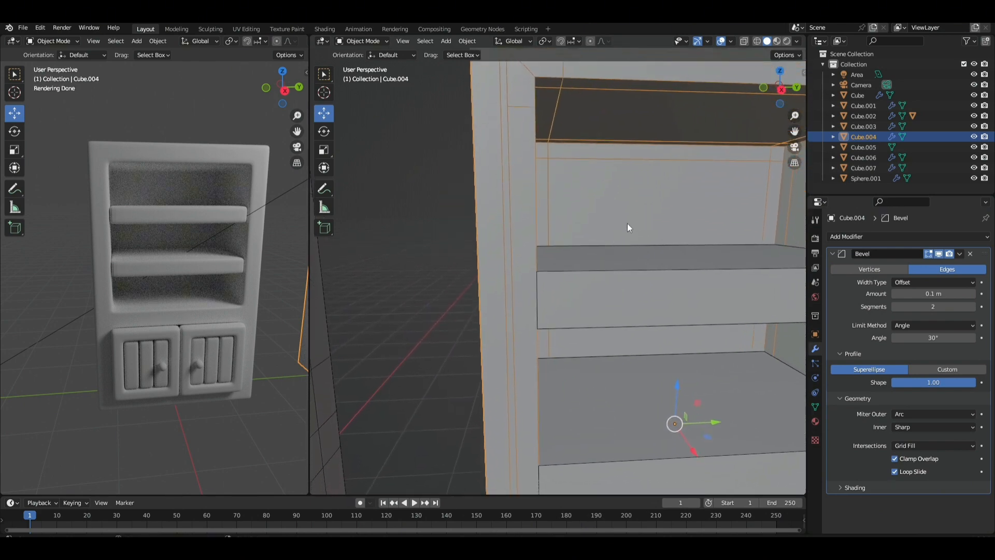
pyautogui.click(409, 190)
pyautogui.moveTo(553, 152); pyautogui.dragTo(519, 126, button='middle')
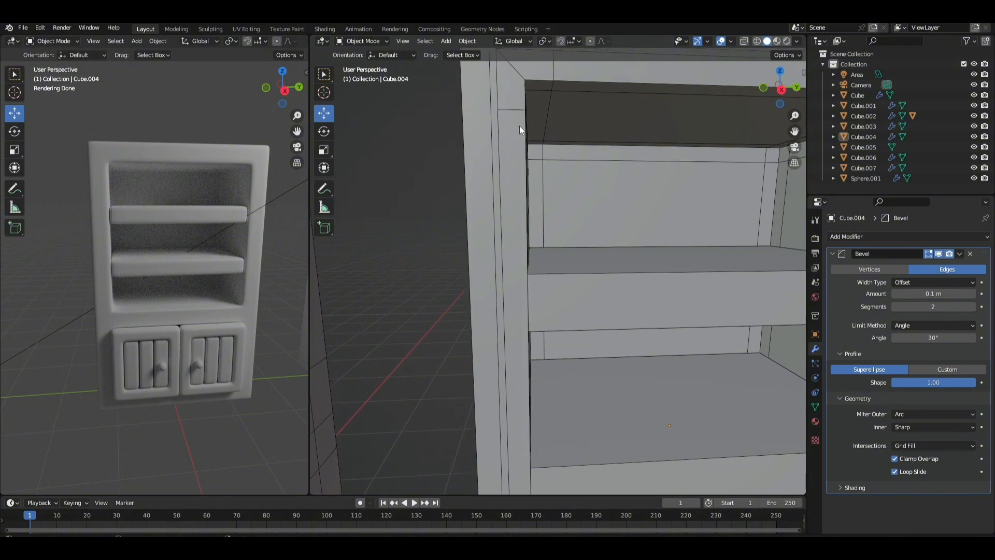
pyautogui.moveTo(565, 163); pyautogui.dragTo(562, 165, button='middle')
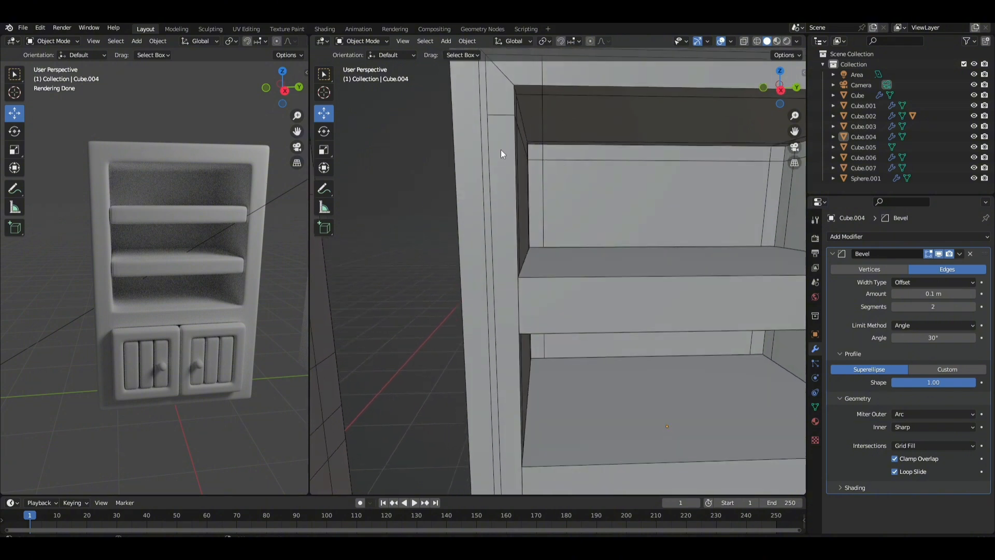
pyautogui.moveTo(513, 301); pyautogui.dragTo(537, 284, button='middle')
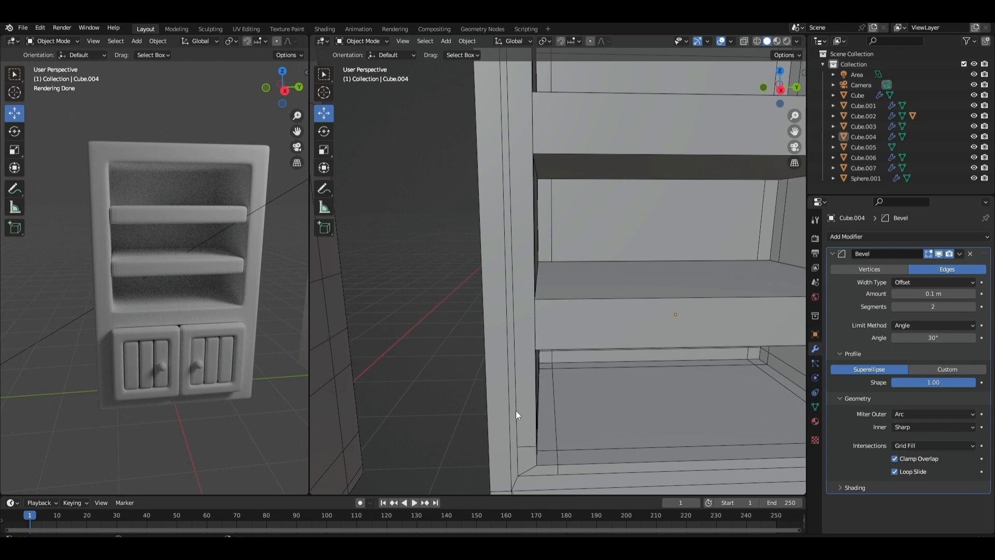
pyautogui.moveTo(516, 415); pyautogui.dragTo(574, 391, button='middle')
pyautogui.scroll(-4, 591, 264)
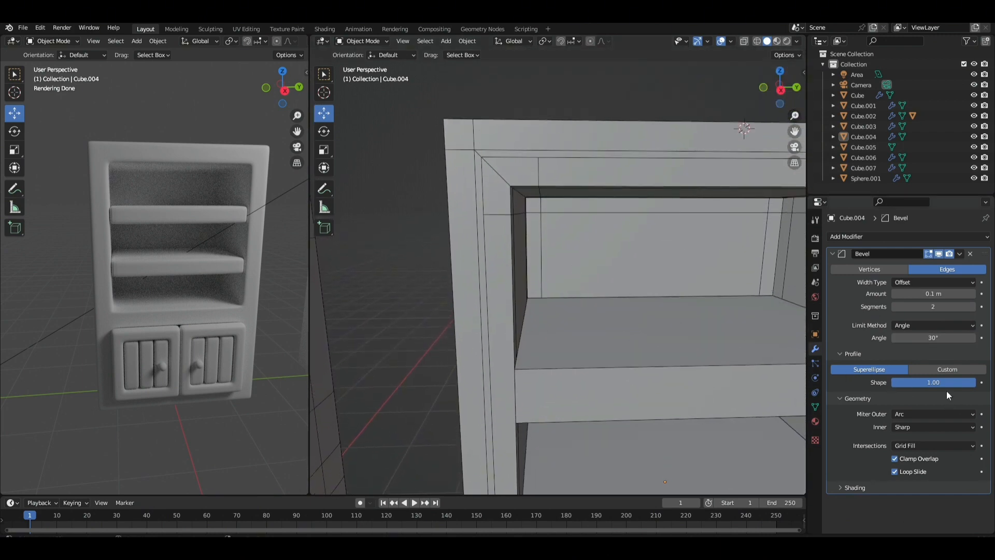
# Try a Subdivision Surface modifier with viewport level 2 after the frame's Bevel, inspect the shelf opening and remove the modifier.
pyautogui.click(835, 397)
pyautogui.click(867, 236)
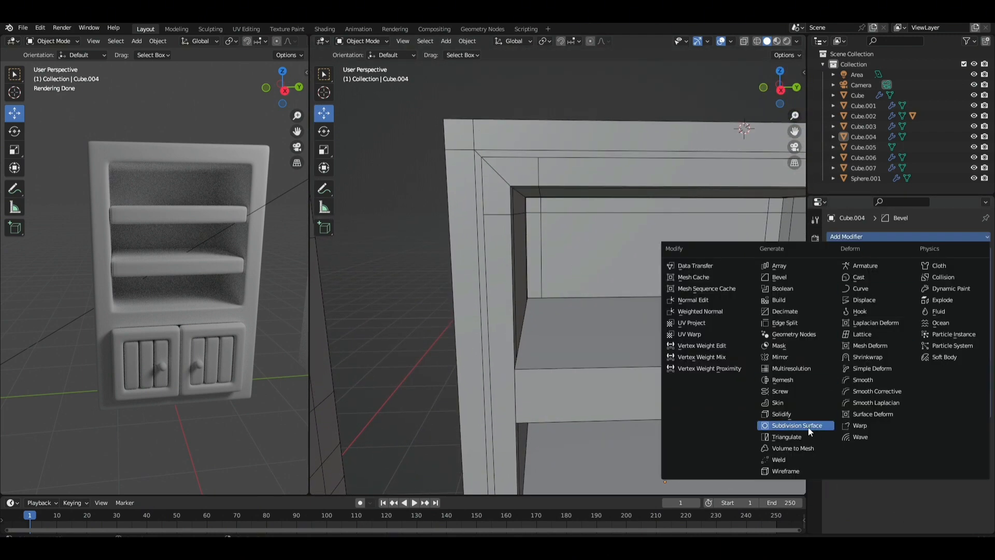
pyautogui.click(731, 427)
pyautogui.scroll(-6, 574, 357)
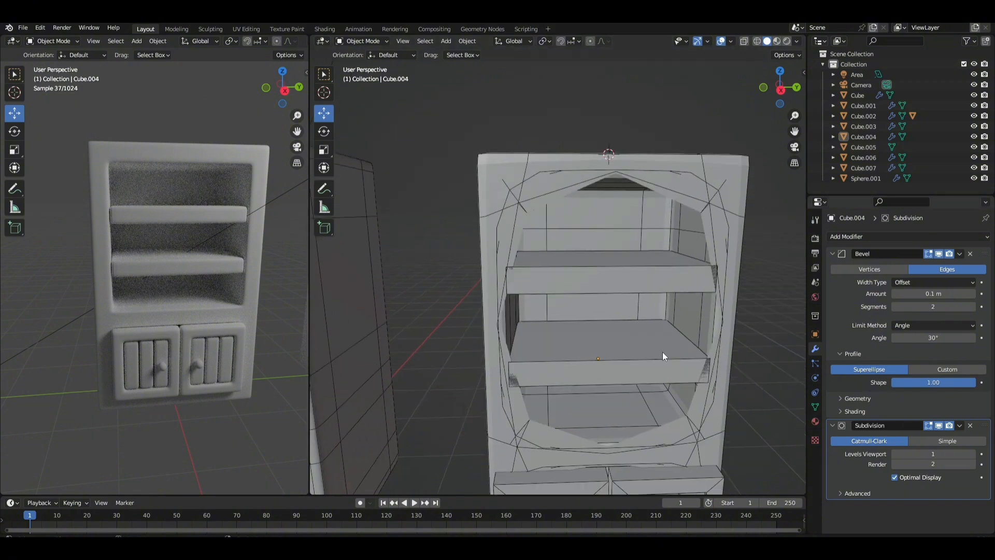
pyautogui.click(974, 454)
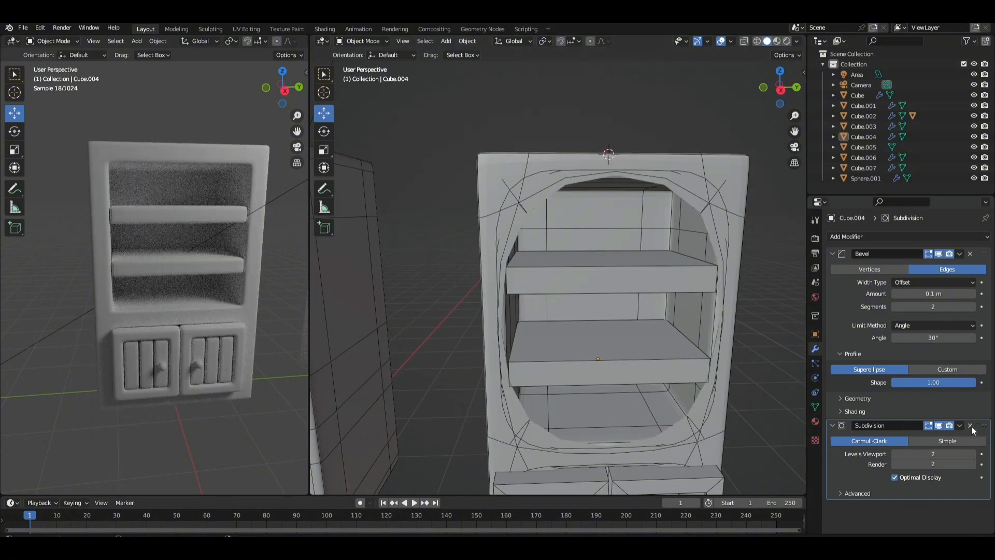
pyautogui.click(971, 426)
# Apply the frame's Bevel modifier and open the frame's mesh for editing at its upper-left corner.
pyautogui.click(959, 254)
pyautogui.click(941, 269)
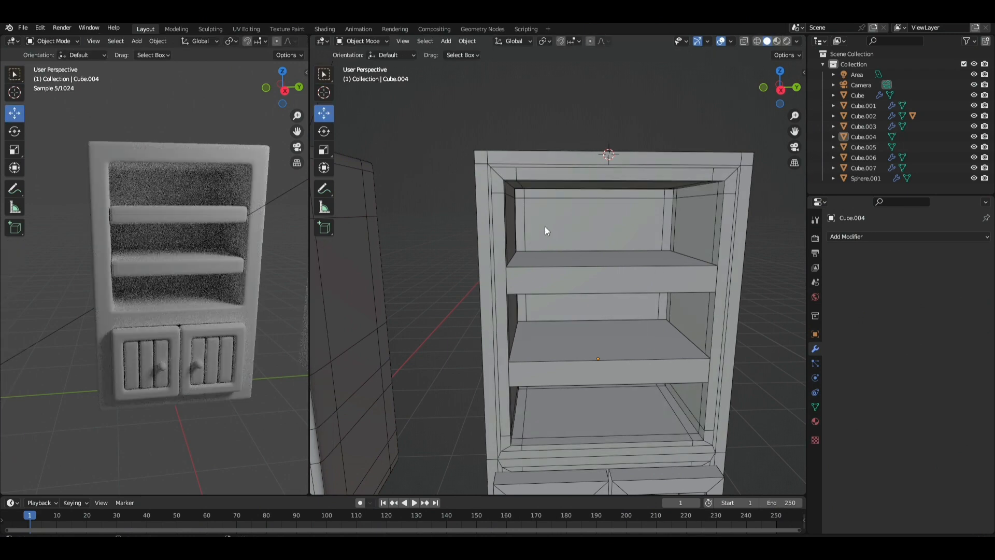
pyautogui.scroll(6, 545, 226)
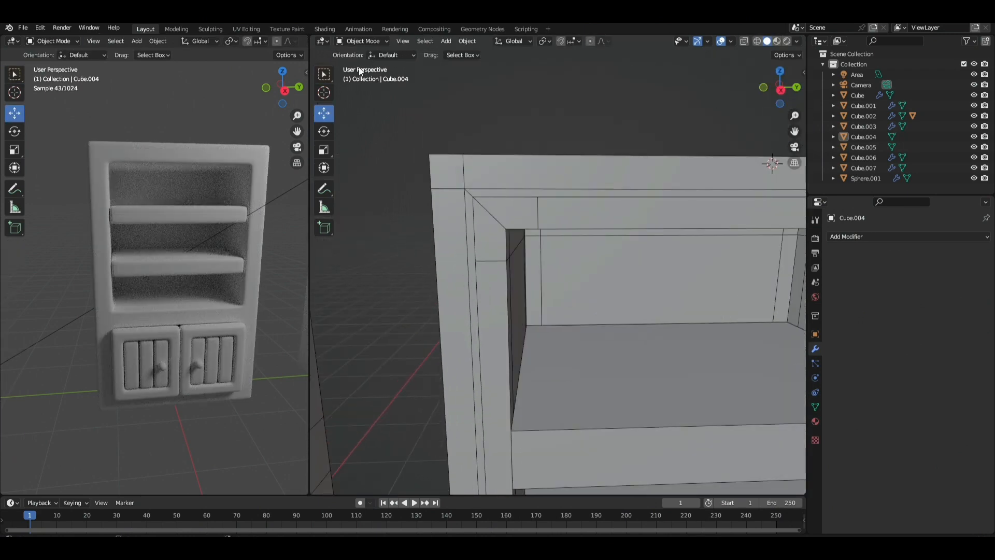
pyautogui.press('Tab')
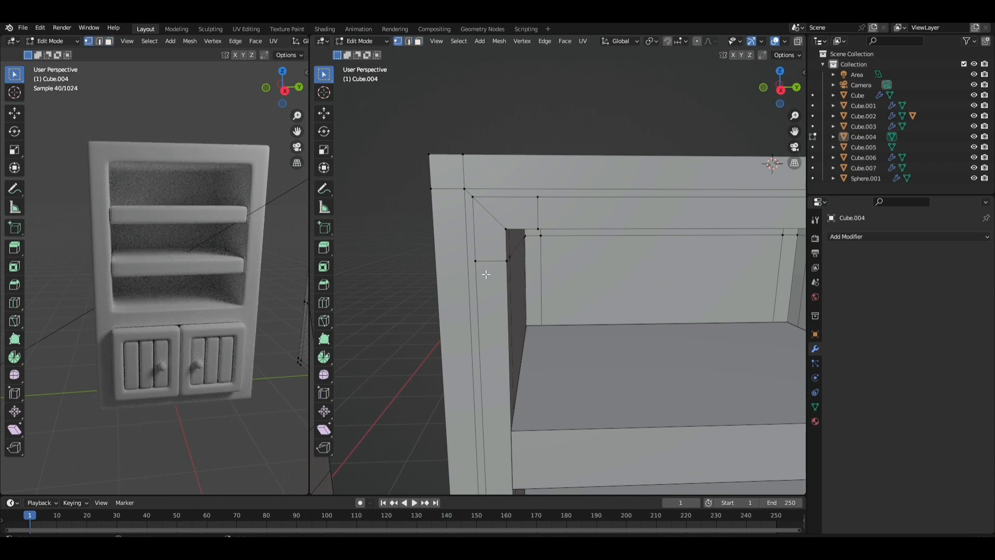
# Add a loop cut across the frame's left upright, level with the inner corner's bevel edge, and connect it to the neighbouring bevel vertex.
pyautogui.hotkey('ctrl', 'r')
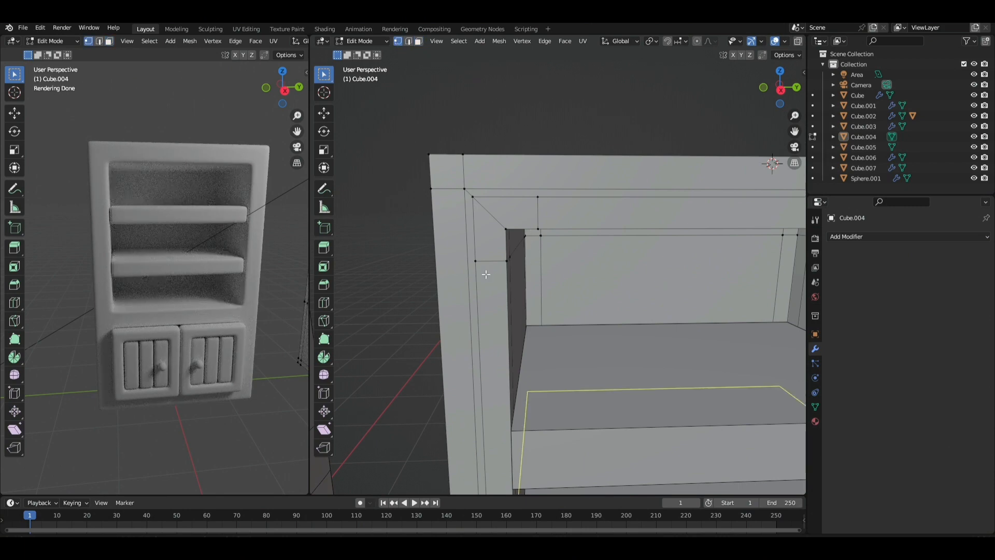
pyautogui.click(452, 259)
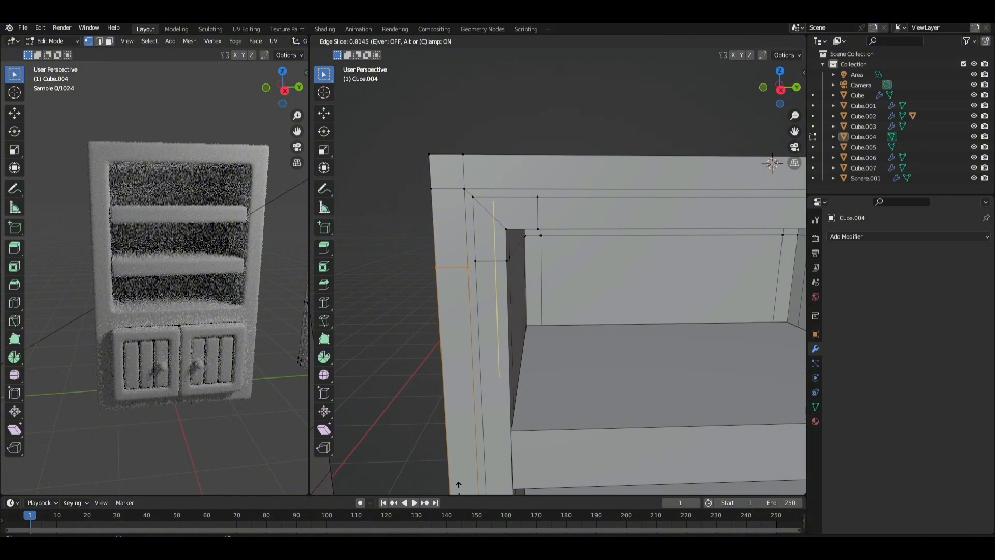
pyautogui.click(466, 511)
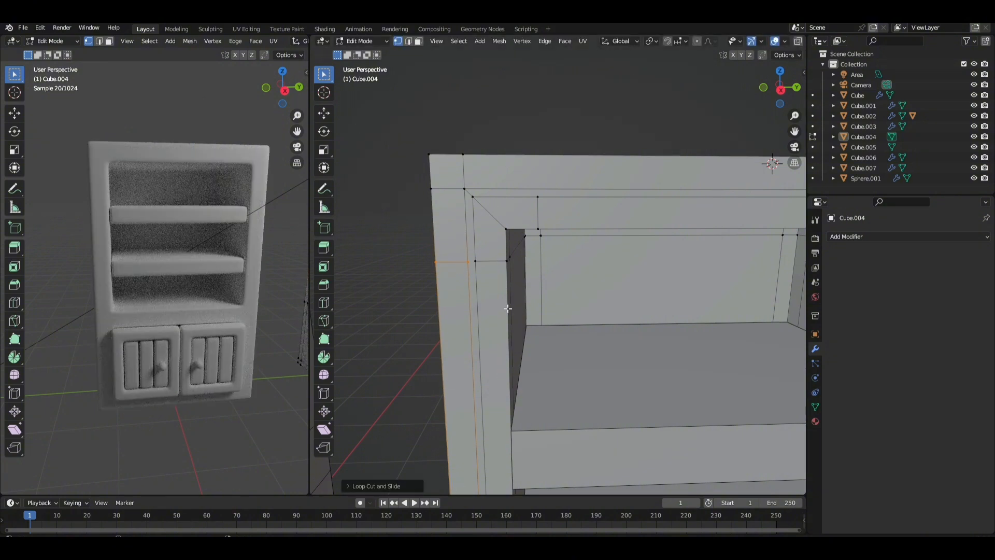
pyautogui.click(468, 262)
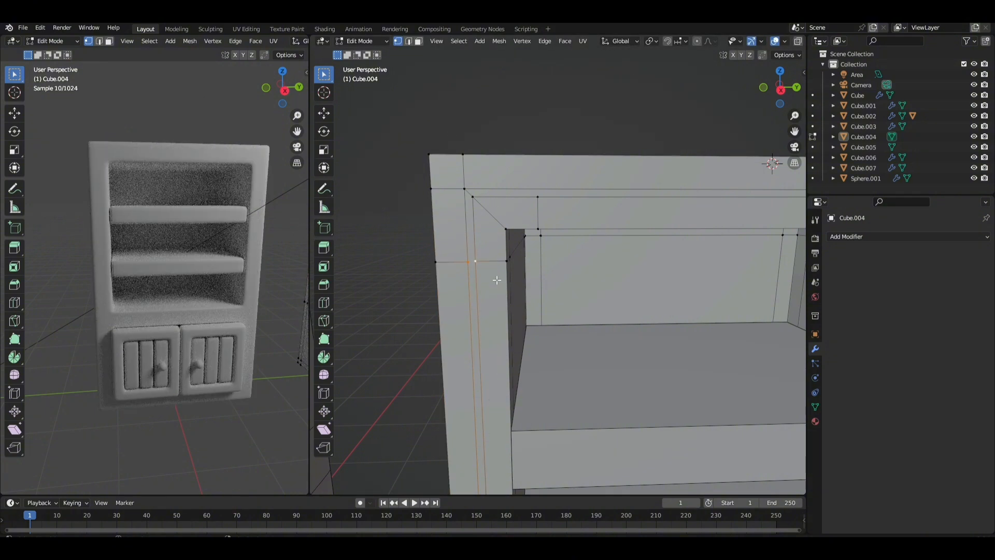
pyautogui.click(602, 374)
# Add a loop cut across the frame's top rail, aligned with the left inner corner's bevel edge, and connect it to the bevel vertex below.
pyautogui.hotkey('ctrl', 'r')
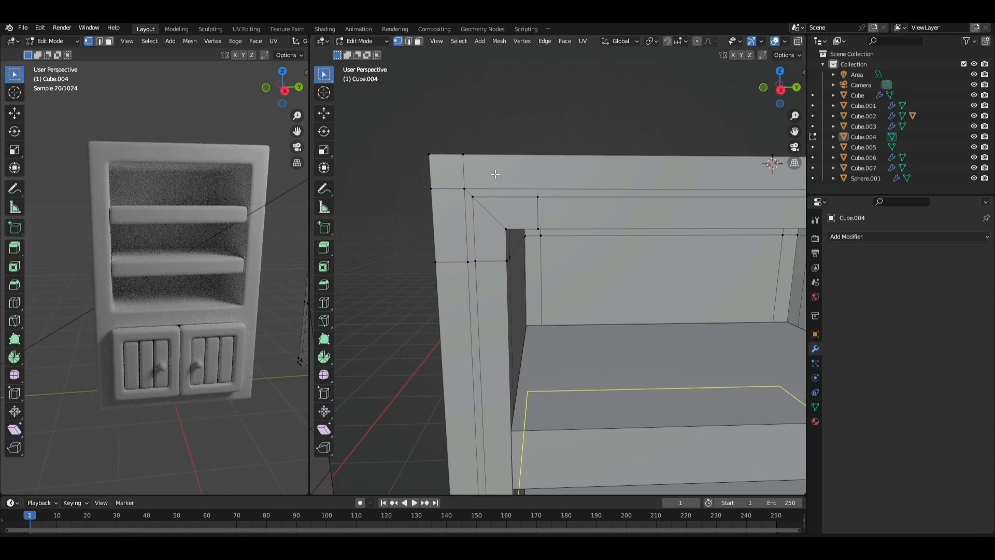
pyautogui.click(500, 156)
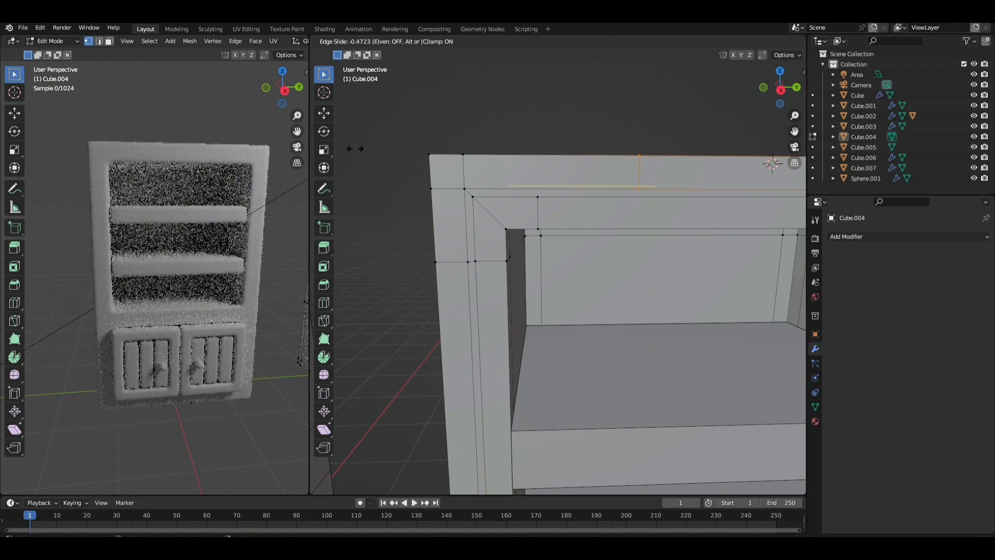
pyautogui.click(666, 184)
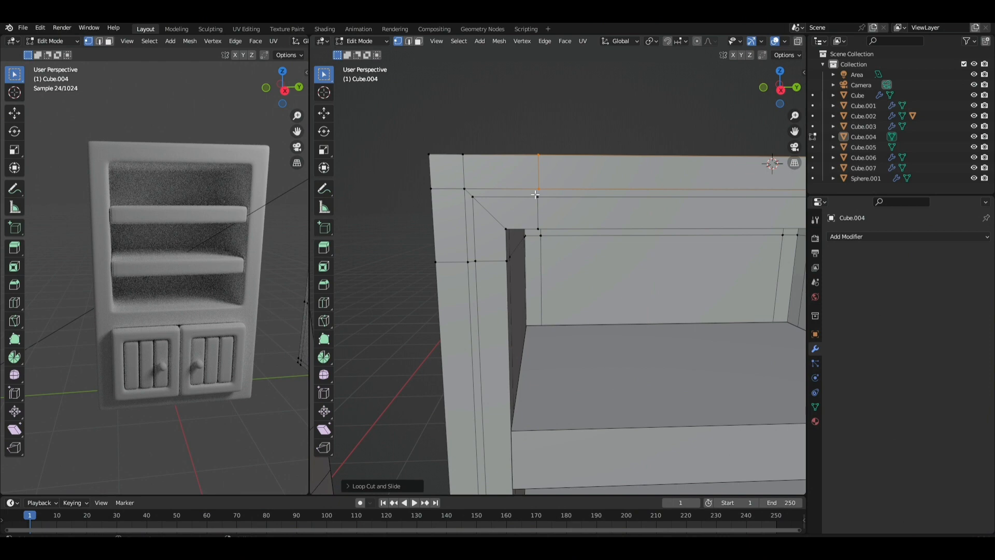
pyautogui.click(556, 201)
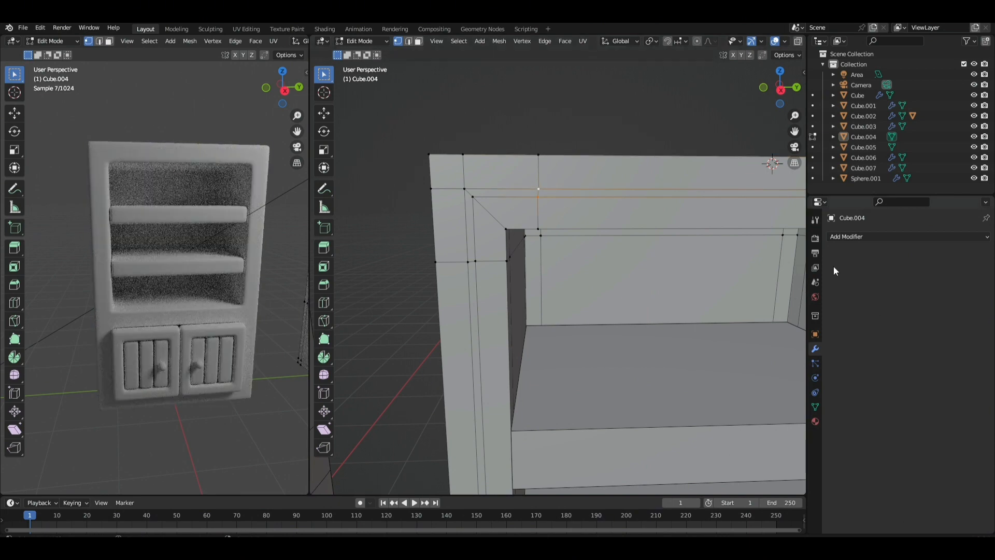
# Add a Subdivision Surface modifier to the frame and shade the frame smooth in Object Mode.
pyautogui.click(855, 236)
pyautogui.click(783, 425)
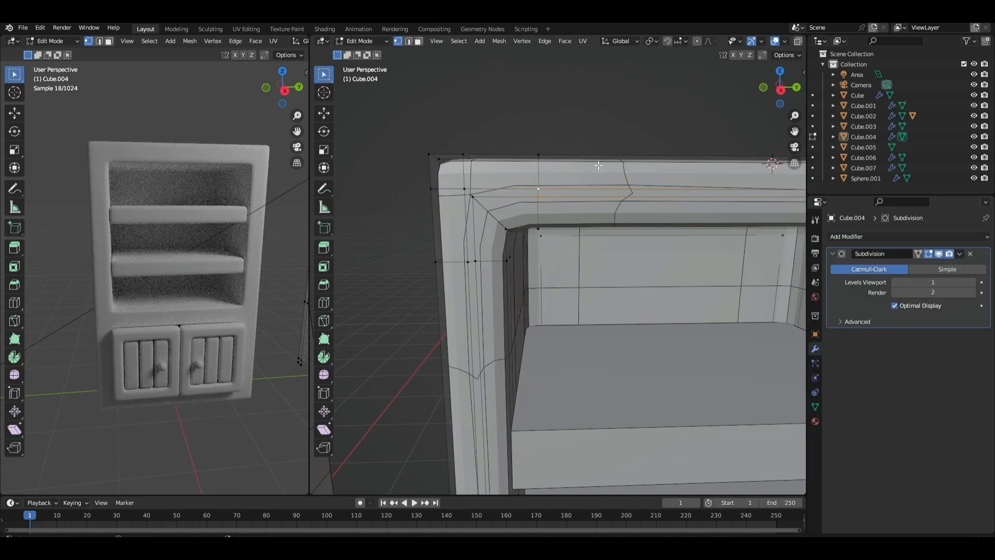
pyautogui.press('Tab')
pyautogui.rightClick(603, 211)
pyautogui.press('Escape')
pyautogui.click(630, 194)
pyautogui.rightClick(629, 195)
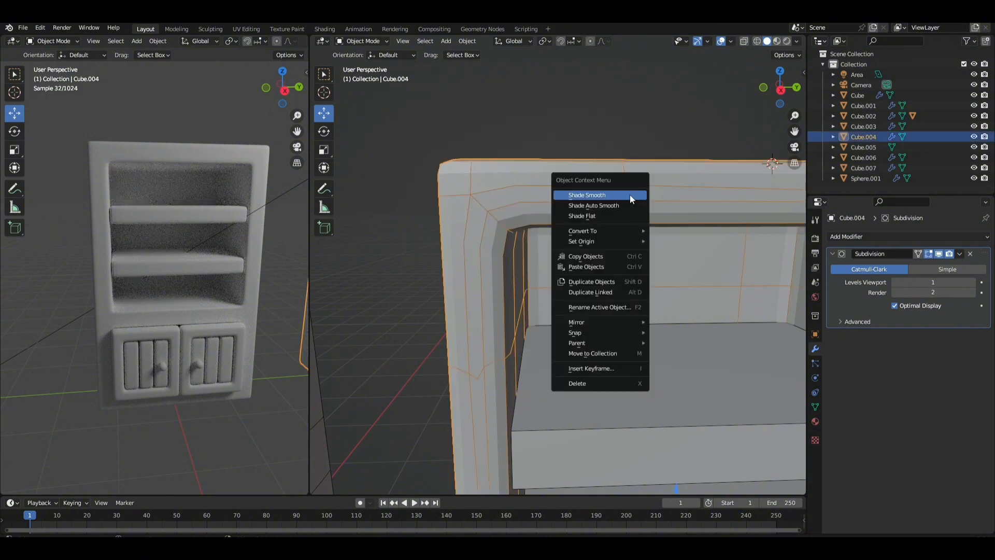
pyautogui.click(630, 194)
# Set the frame's subdivision to viewport level 2 and deselect the frame to inspect its upper-left corner.
pyautogui.scroll(-1, 643, 163)
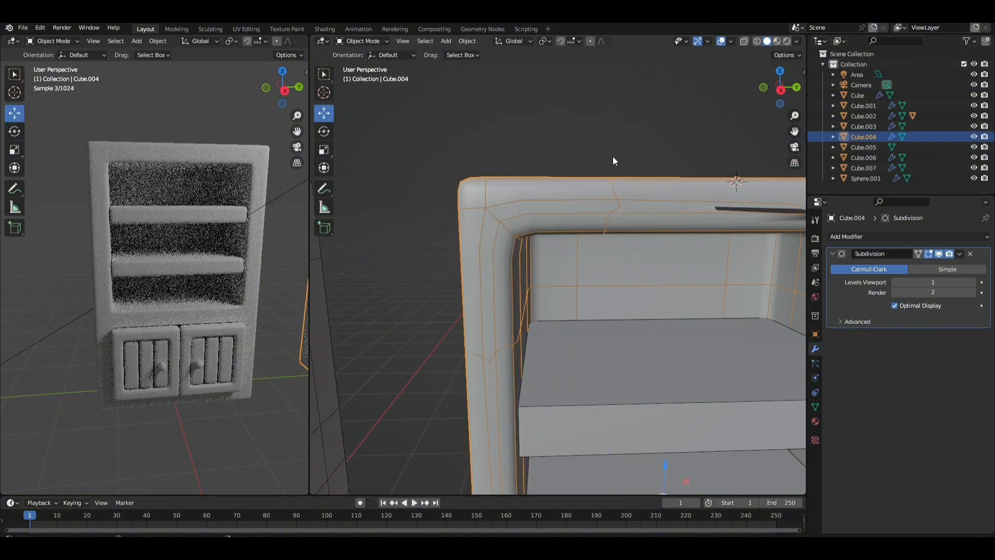
pyautogui.scroll(3, 596, 164)
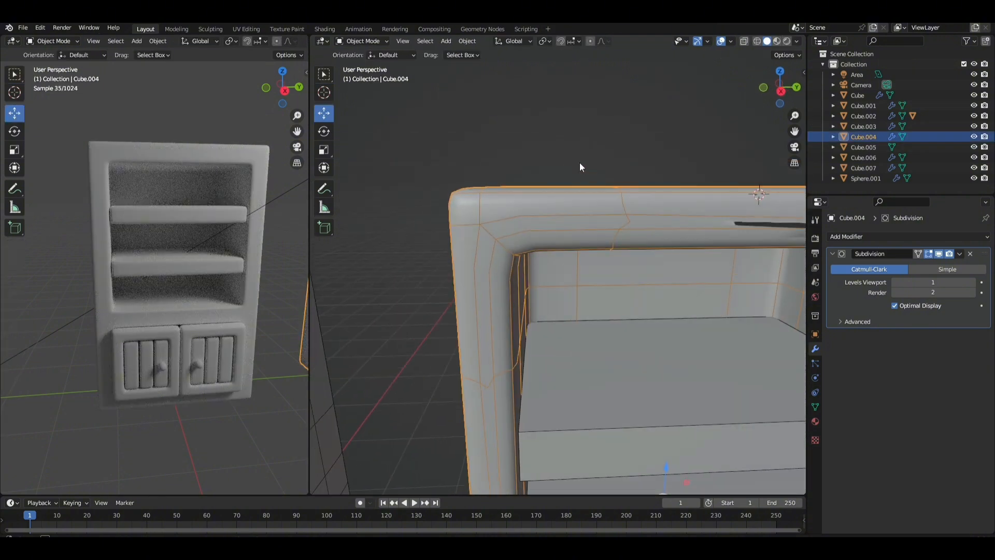
pyautogui.hotkey('ctrl', '2')
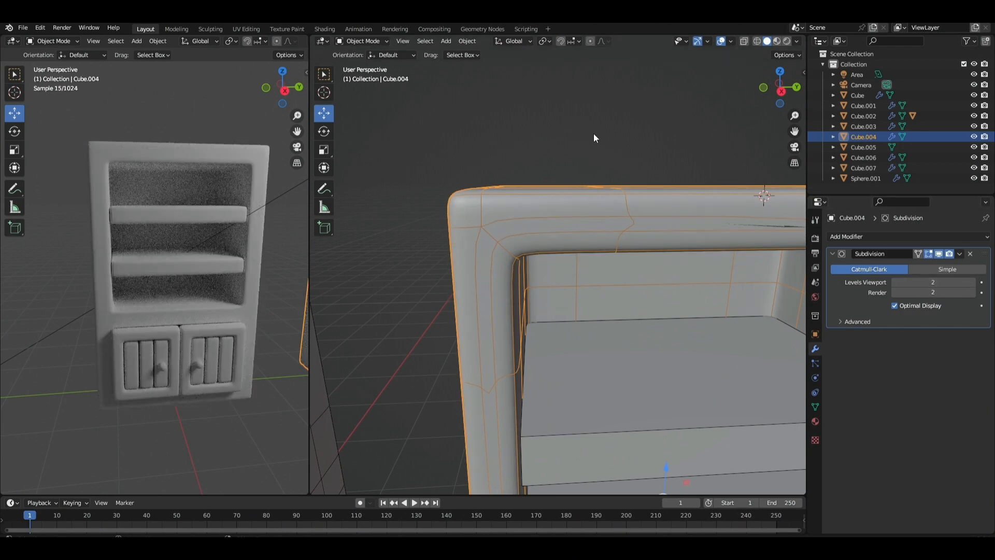
pyautogui.click(593, 132)
pyautogui.scroll(-2, 609, 165)
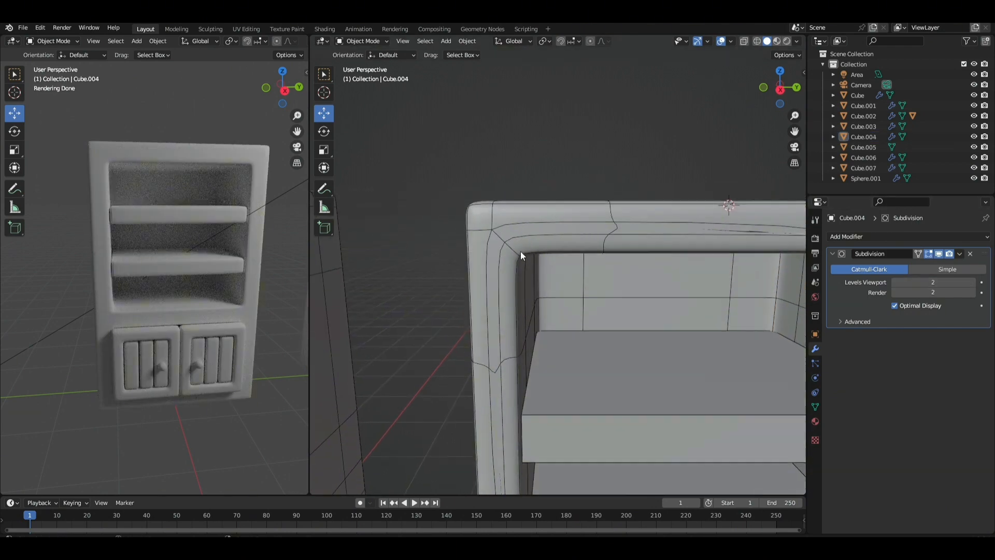
# Examine the topology of the frame's upper-left corner by selecting the face loops that run through it.
pyautogui.click(523, 235)
pyautogui.press('Tab')
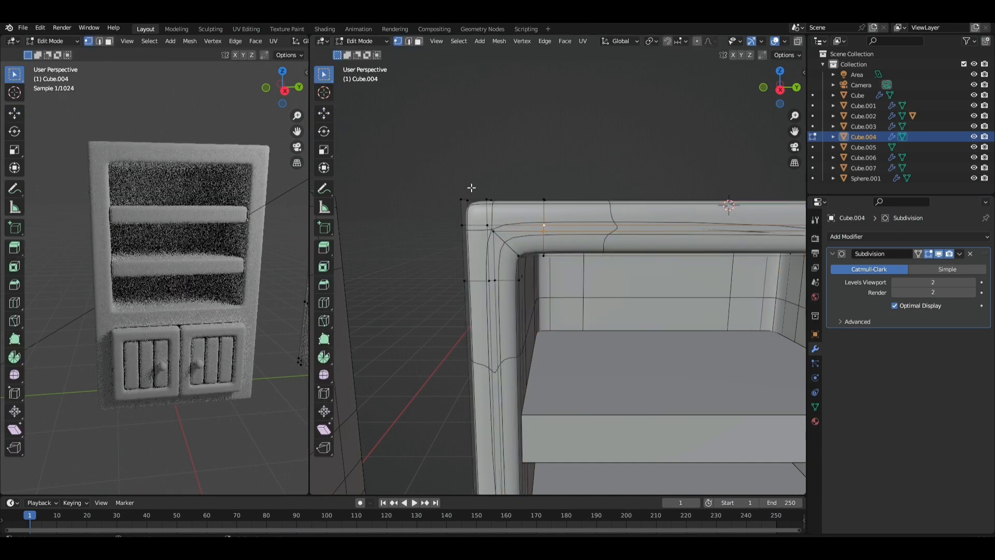
pyautogui.press('Tab')
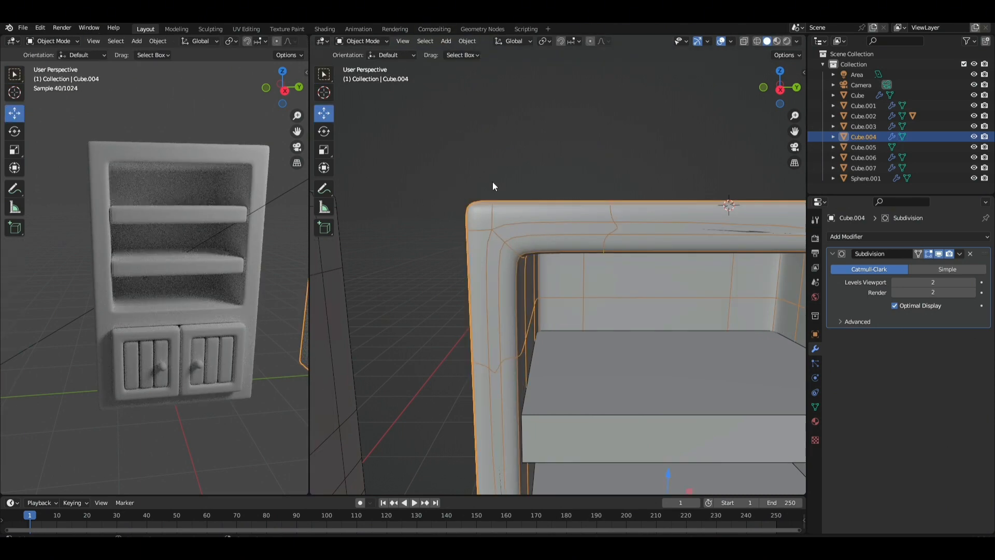
pyautogui.press('Tab')
pyautogui.click(544, 230)
pyautogui.click(493, 236)
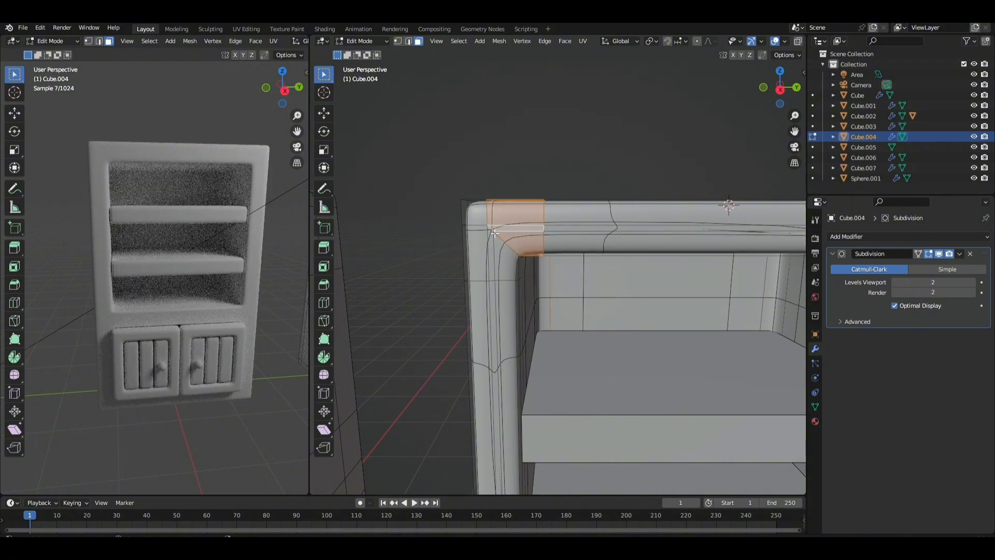
pyautogui.keyDown('alt'); pyautogui.click(492, 278); pyautogui.keyUp('alt')
pyautogui.keyDown('alt'); pyautogui.click(492, 284); pyautogui.keyUp('alt')
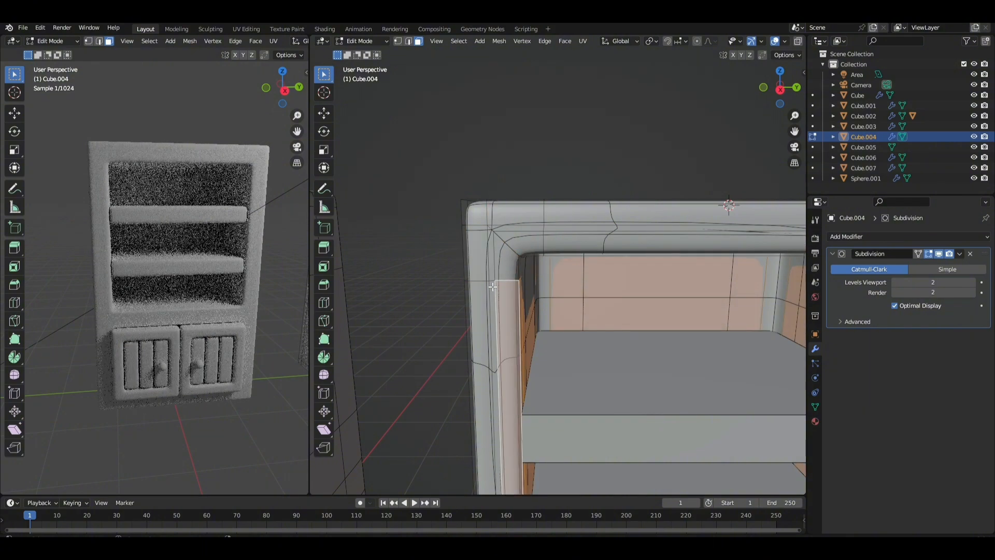
pyautogui.keyDown('alt'); pyautogui.click(490, 284); pyautogui.keyUp('alt')
pyautogui.keyDown('alt'); pyautogui.click(479, 277); pyautogui.keyUp('alt')
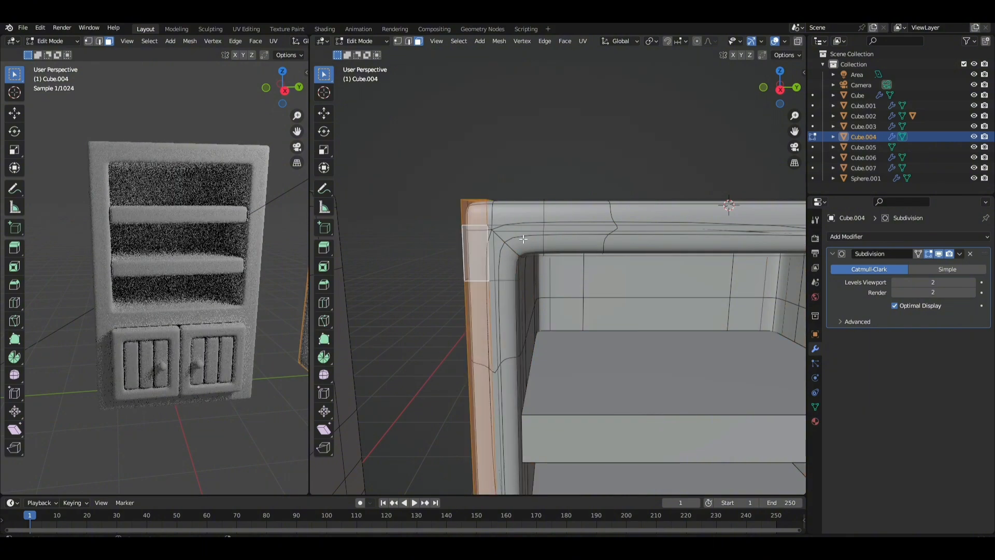
pyautogui.click(519, 240)
pyautogui.press('Tab')
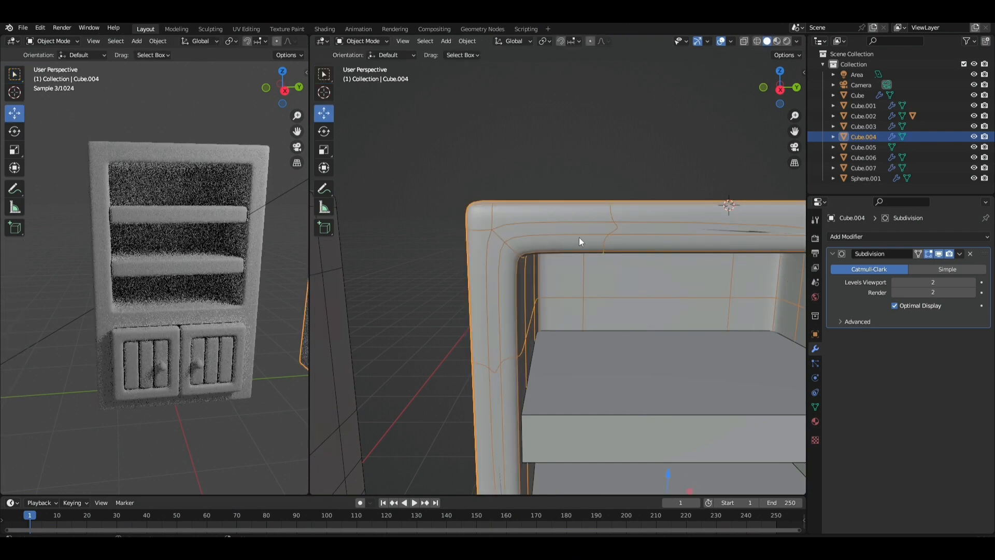
# Hide the frame's subdivision in the viewport and switch its mesh editing to vertex selection.
pyautogui.scroll(-2, 622, 243)
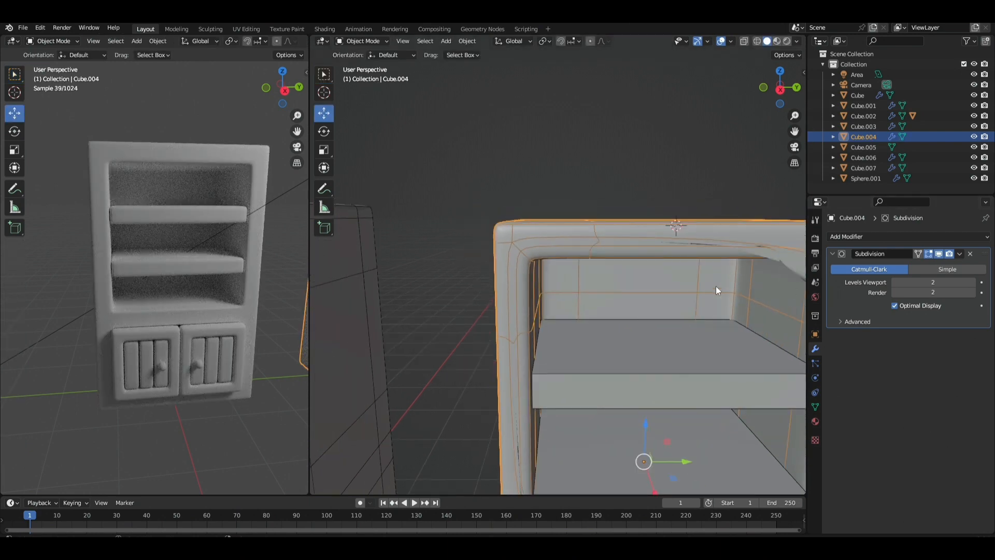
pyautogui.scroll(-2, 710, 301)
pyautogui.press('Tab')
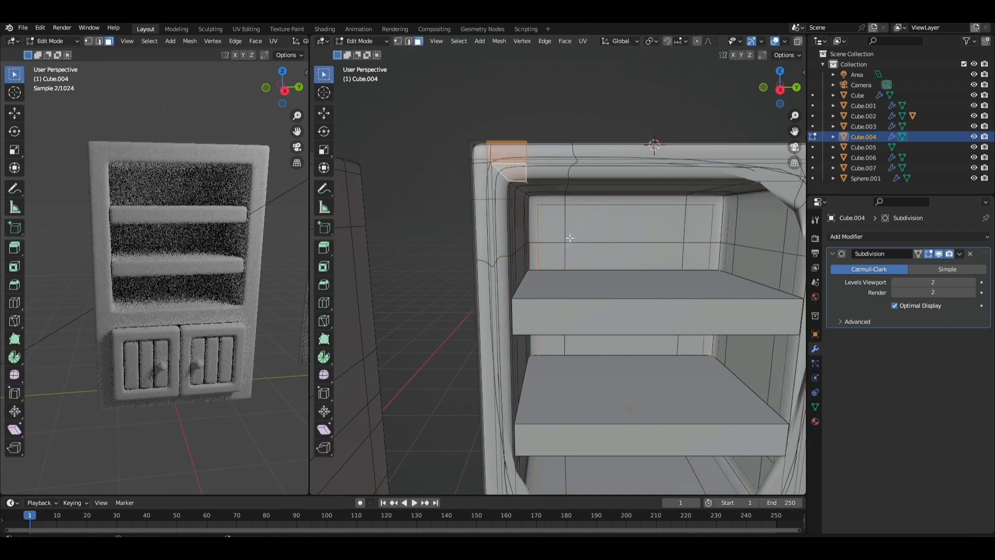
pyautogui.scroll(2, 777, 244)
pyautogui.click(939, 253)
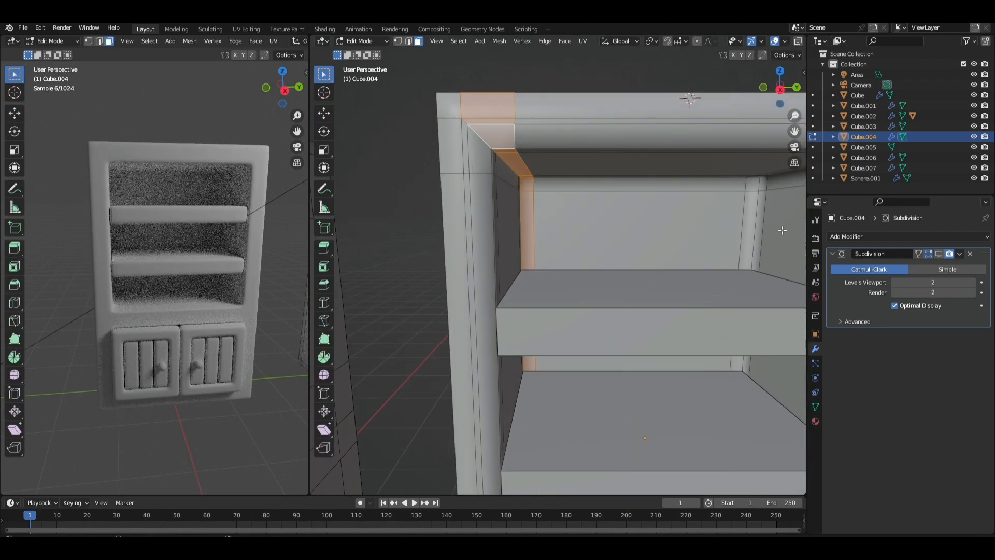
pyautogui.click(398, 41)
# Add a loop cut across the top rail, aligned with the upper-right inner corner's bevel edge, and join it to the bevel vertex below.
pyautogui.moveTo(532, 208); pyautogui.dragTo(534, 283, button='middle')
pyautogui.keyDown('shift'); pyautogui.moveTo(679, 262); pyautogui.dragTo(534, 285, button='middle'); pyautogui.keyUp('shift')
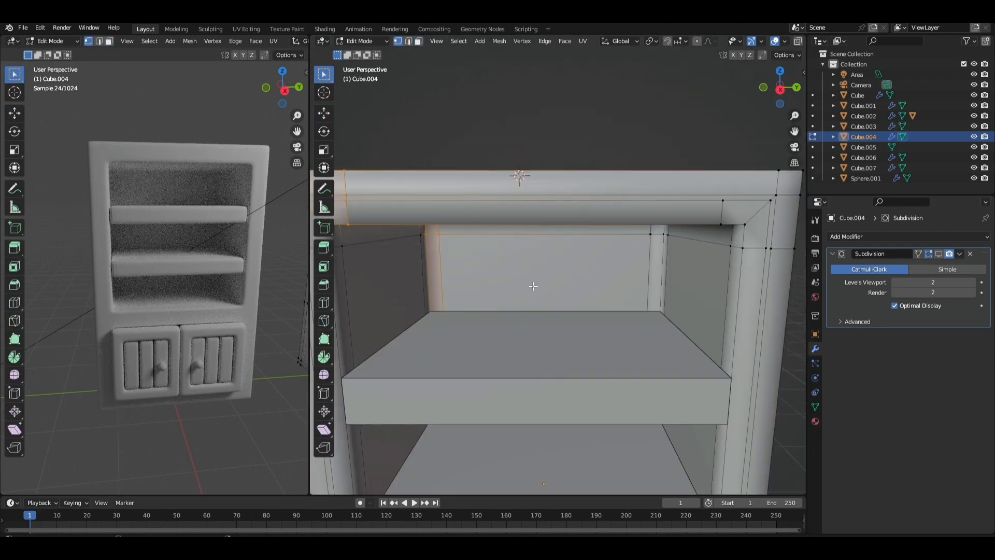
pyautogui.keyDown('shift'); pyautogui.moveTo(697, 286); pyautogui.dragTo(552, 284, button='middle'); pyautogui.keyUp('shift')
pyautogui.hotkey('ctrl', 'r')
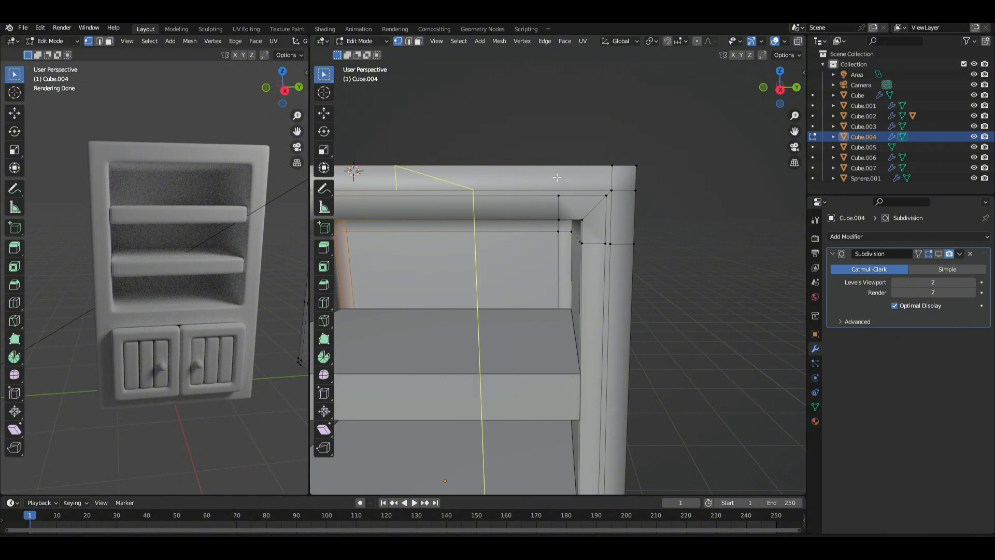
pyautogui.click(557, 177)
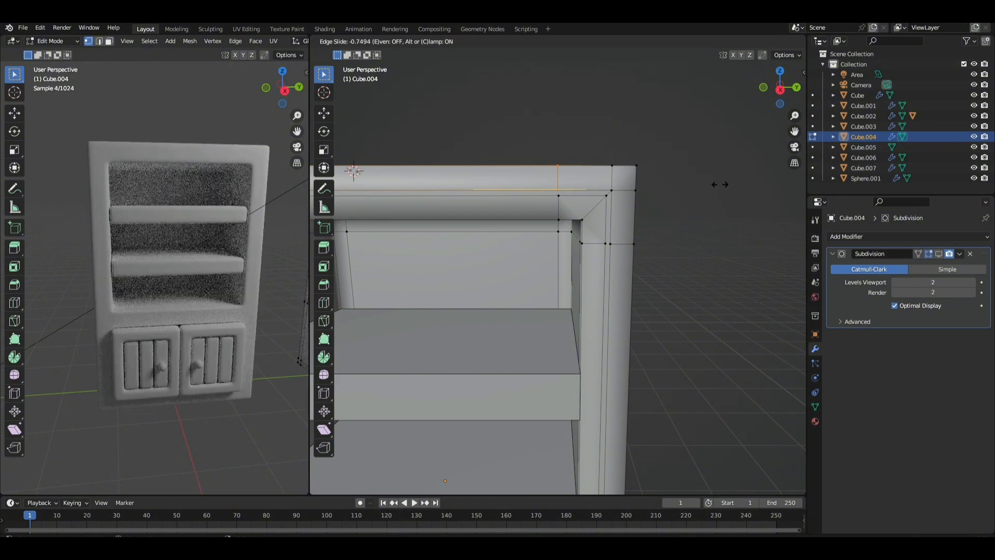
pyautogui.click(573, 188)
pyautogui.click(558, 195)
pyautogui.keyDown('shift'); pyautogui.click(557, 190); pyautogui.keyUp('shift')
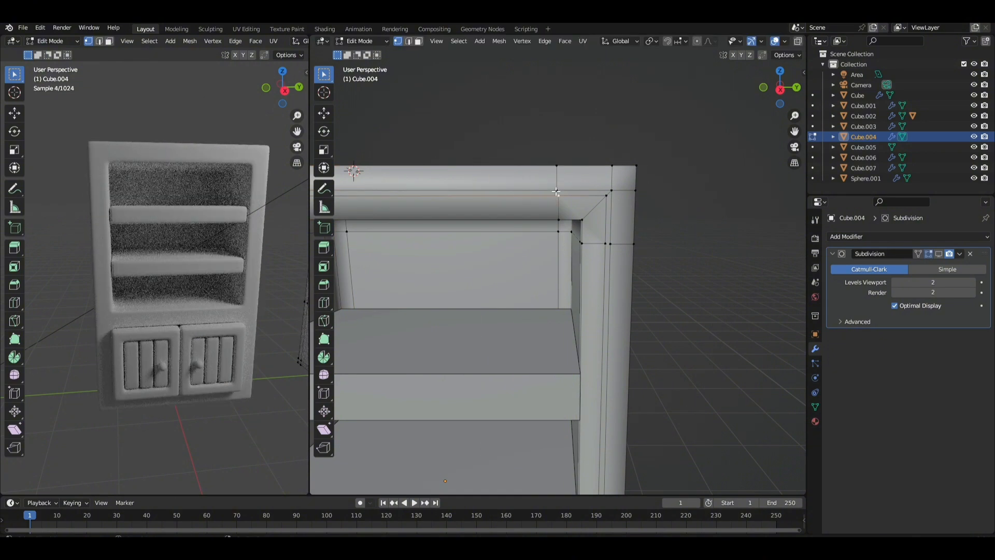
pyautogui.press('j')
# Connect the two neighbouring bevel vertices on the frame's right upright, just below the upper-right inner corner.
pyautogui.click(721, 273)
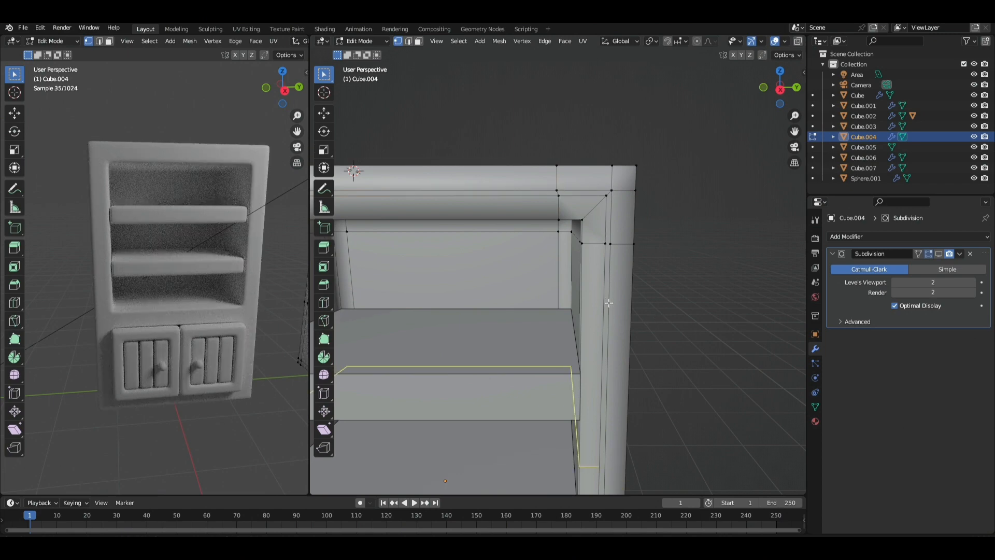
pyautogui.click(614, 246)
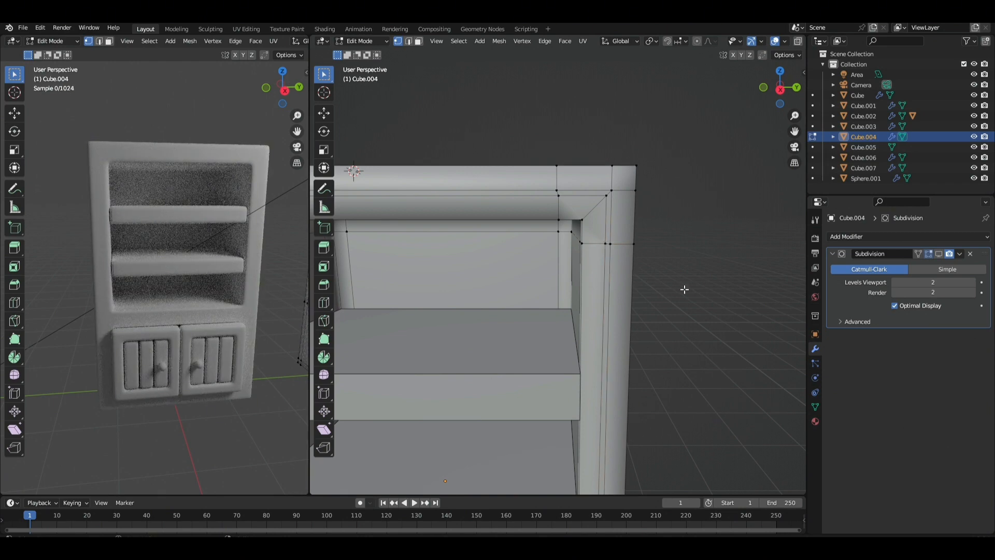
# Add a loop cut across the frame's right upright, level with the bevel vertices just above the middle rail.
pyautogui.keyDown('shift'); pyautogui.moveTo(684, 288); pyautogui.dragTo(587, 253, button='middle'); pyautogui.keyUp('shift')
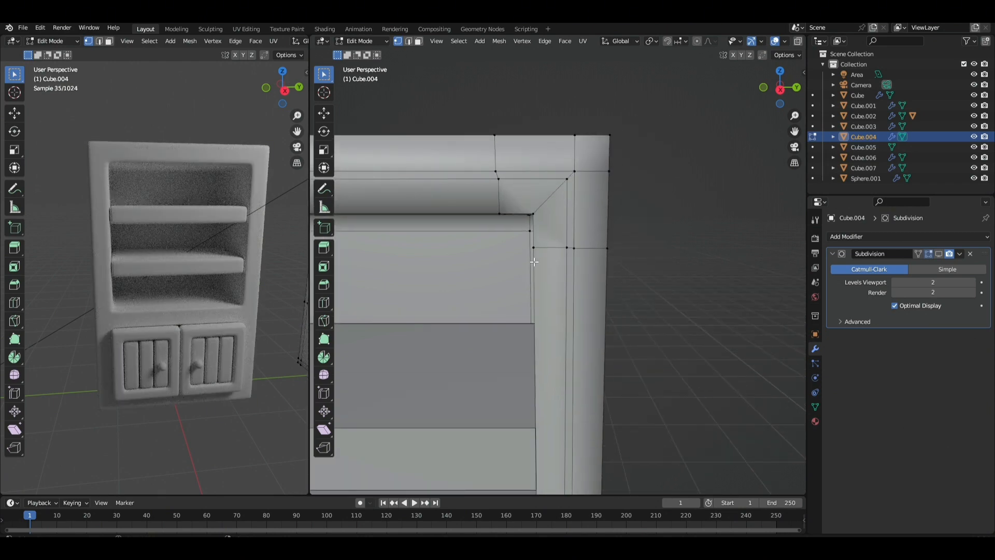
pyautogui.keyDown('shift'); pyautogui.moveTo(614, 306); pyautogui.dragTo(610, 277, button='middle'); pyautogui.keyUp('shift')
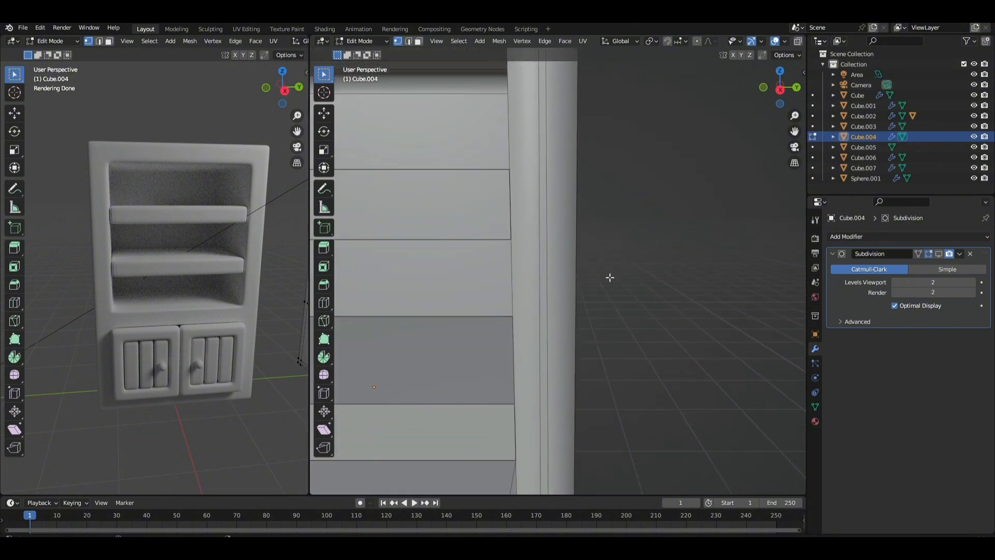
pyautogui.keyDown('shift'); pyautogui.scroll(-5, 610, 278); pyautogui.keyUp('shift')
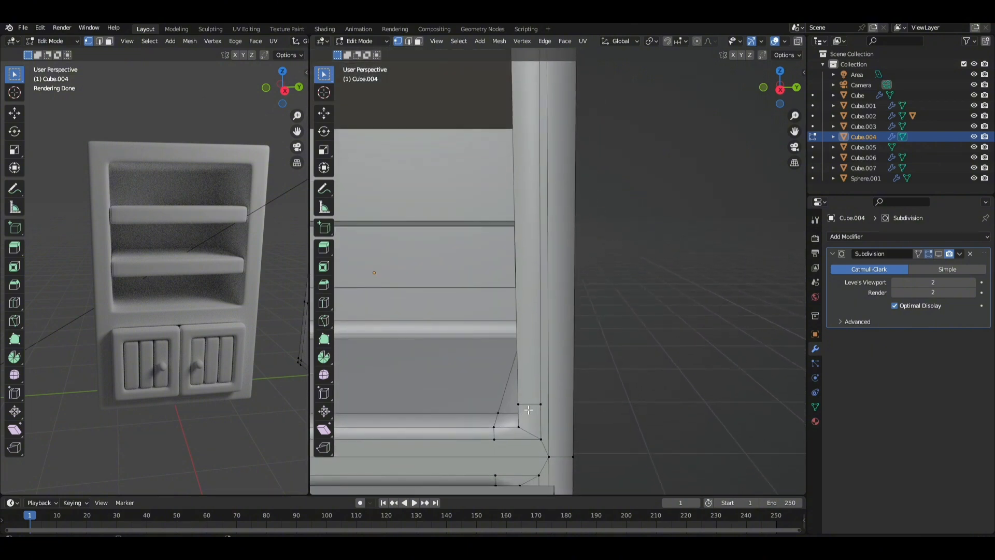
pyautogui.keyDown('shift'); pyautogui.scroll(10, 516, 361); pyautogui.keyUp('shift')
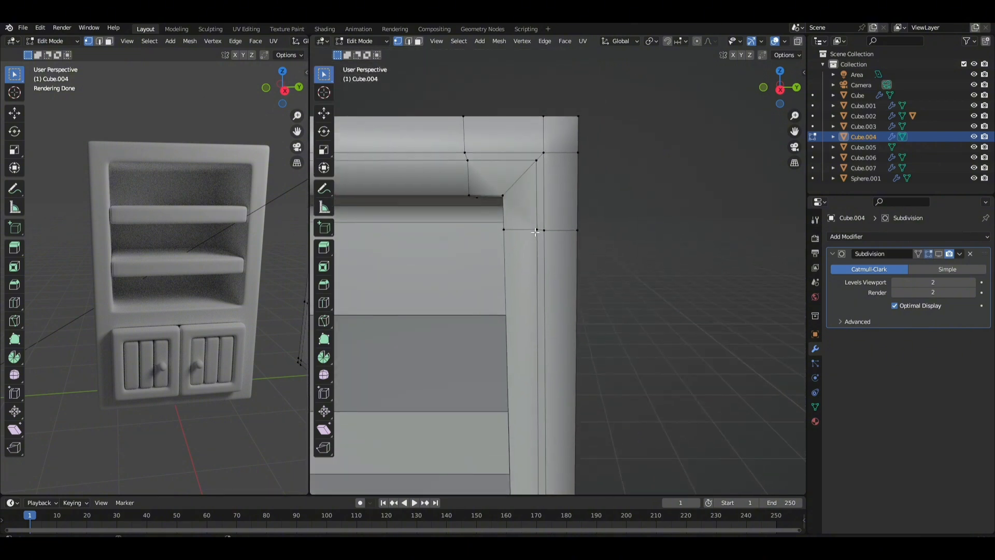
pyautogui.keyDown('shift'); pyautogui.scroll(-8, 583, 316); pyautogui.keyUp('shift')
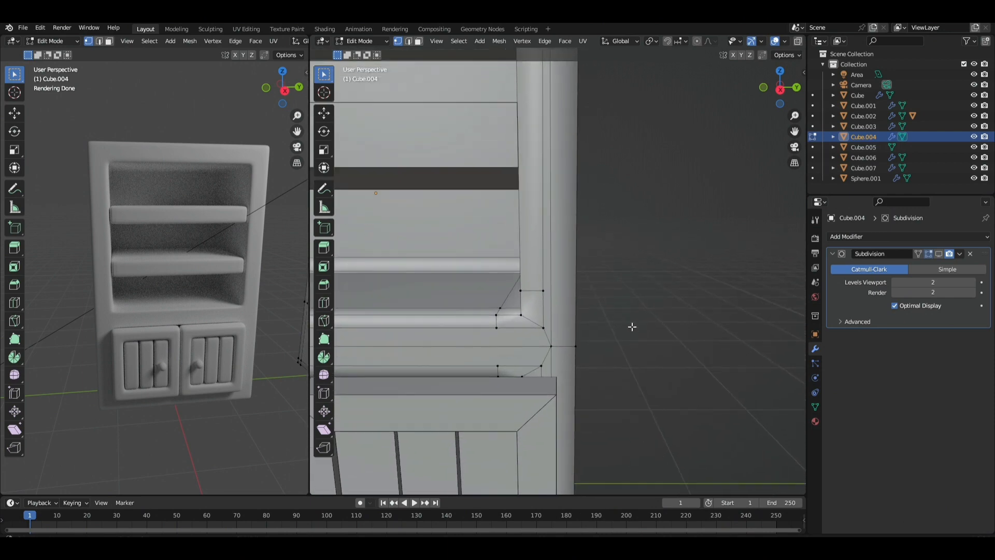
pyautogui.scroll(2, 600, 391)
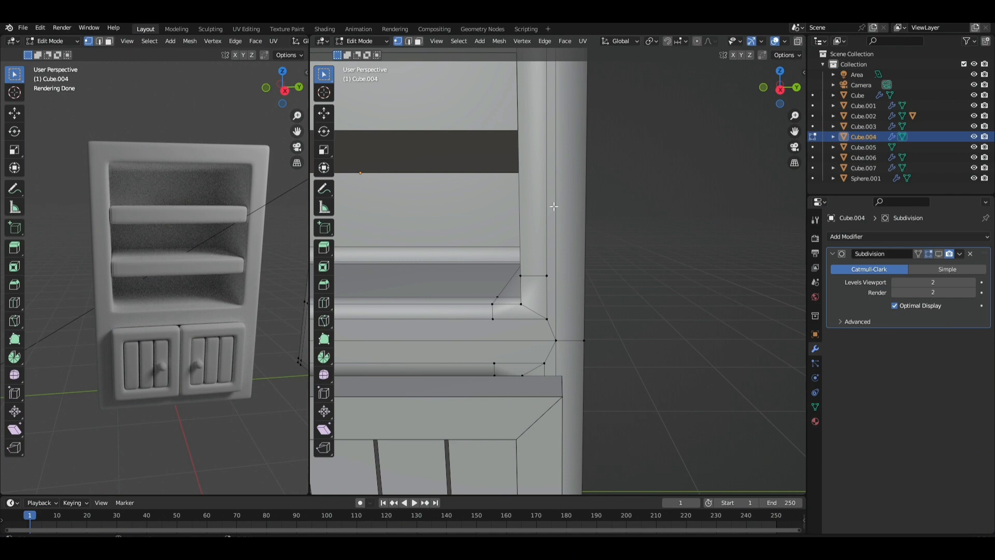
pyautogui.hotkey('ctrl', 'r')
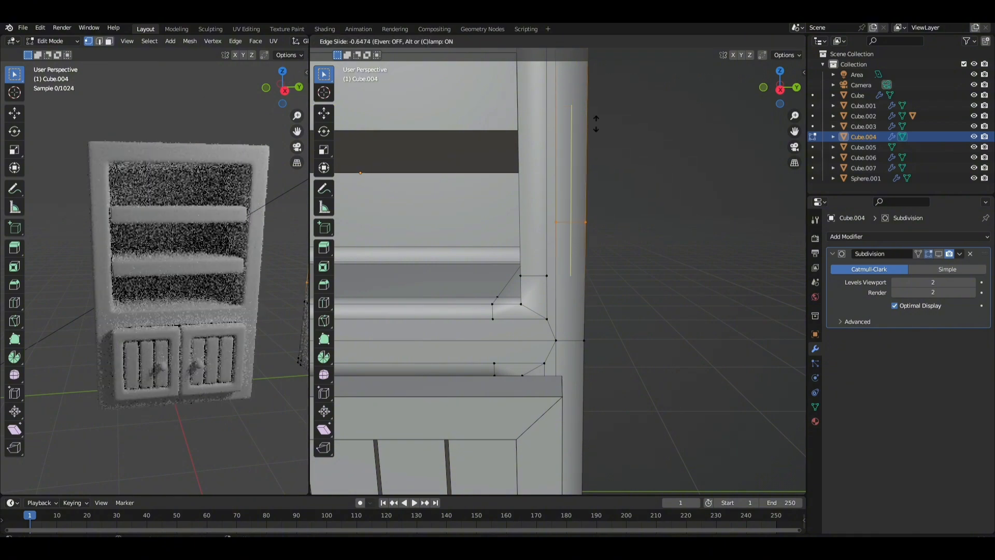
pyautogui.click(585, 395)
pyautogui.click(589, 196)
# Join the bevel vertices vertically across the middle rail's right end and connect the upright's new cut to its neighbouring bevel vertex.
pyautogui.keyDown('alt'); pyautogui.click(518, 363); pyautogui.keyUp('alt')
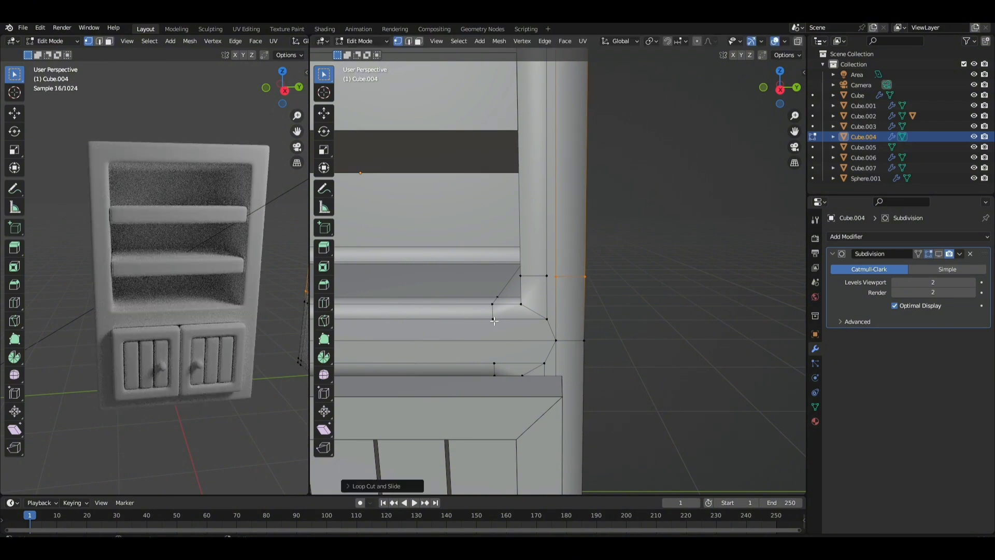
pyautogui.press('j')
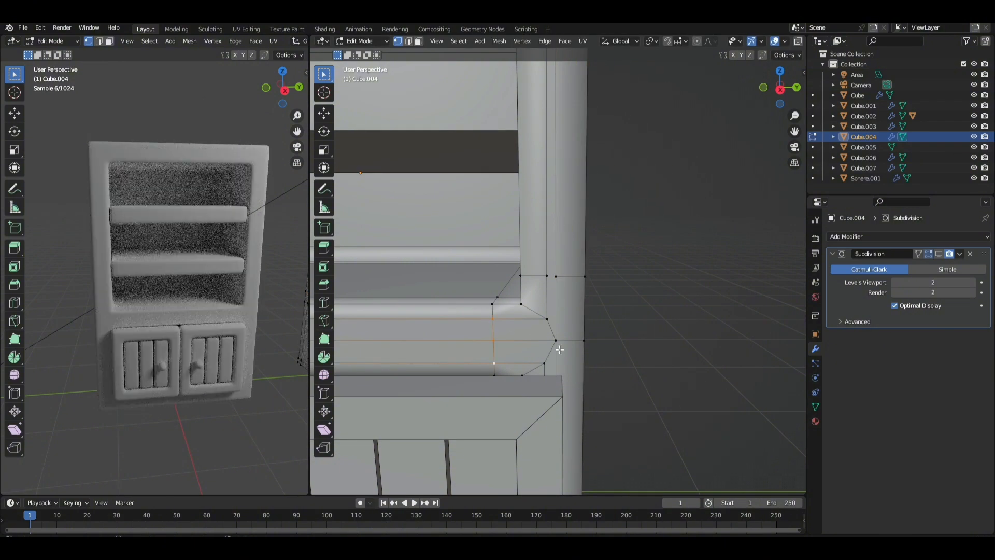
pyautogui.click(555, 278)
pyautogui.click(656, 323)
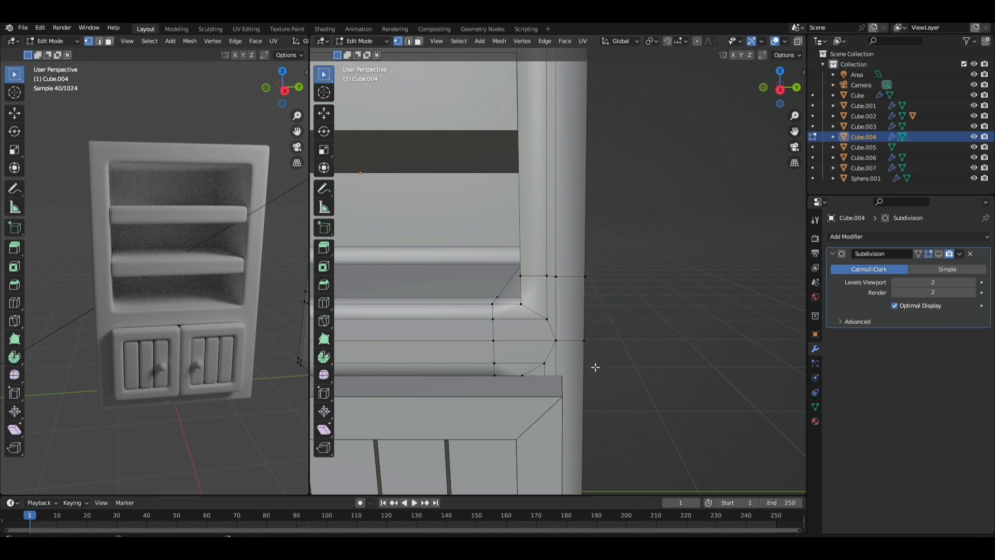
# Leave mesh editing and hide the cabinet doors, their slats and the knobs.
pyautogui.moveTo(595, 367); pyautogui.dragTo(755, 131, button='middle')
pyautogui.press('Tab')
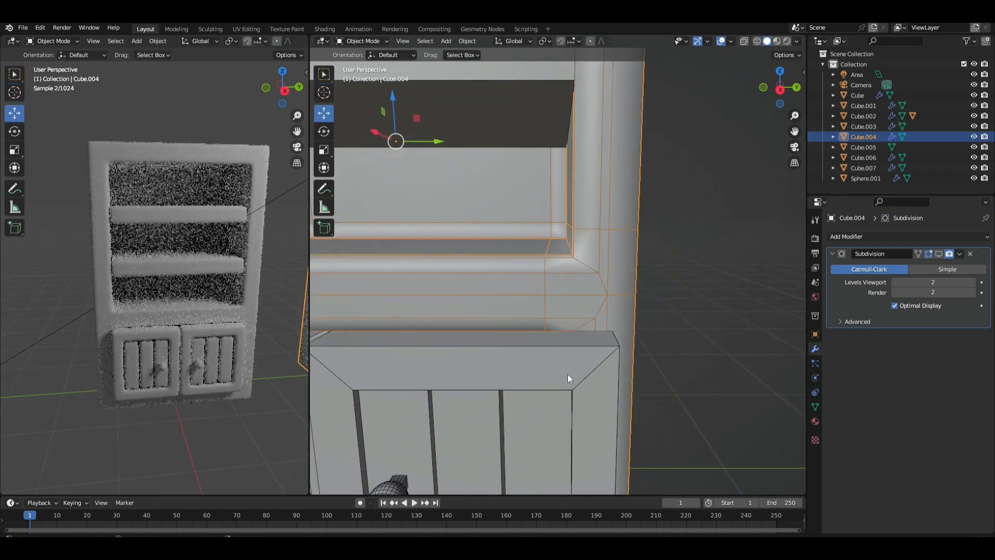
pyautogui.click(568, 374)
pyautogui.keyDown('shift'); pyautogui.click(543, 425); pyautogui.keyUp('shift')
pyautogui.keyDown('shift'); pyautogui.click(398, 488); pyautogui.keyUp('shift')
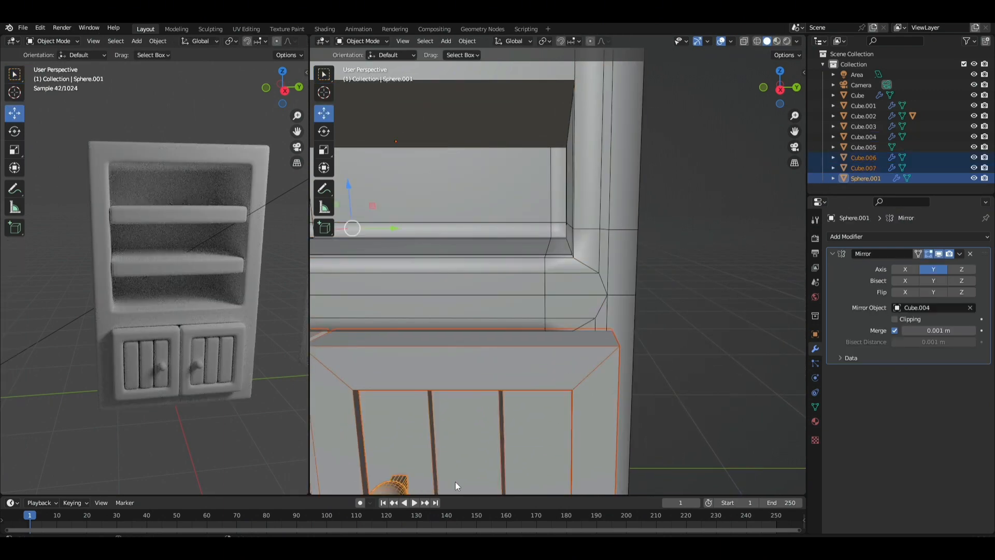
pyautogui.press('h')
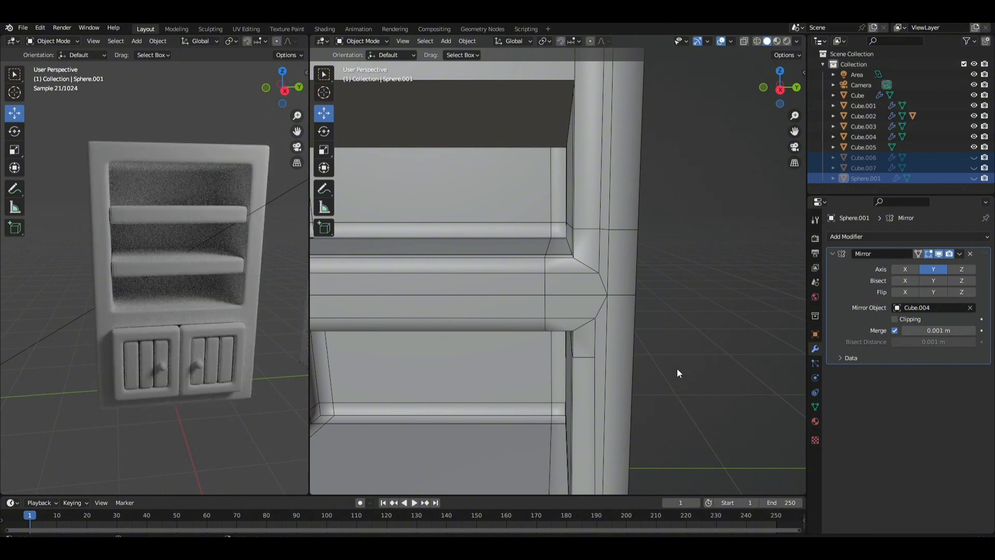
# Add a loop cut across the frame's right upright, level with the bevel vertices just below the middle rail, and join it to them.
pyautogui.moveTo(669, 366); pyautogui.dragTo(669, 295, button='middle')
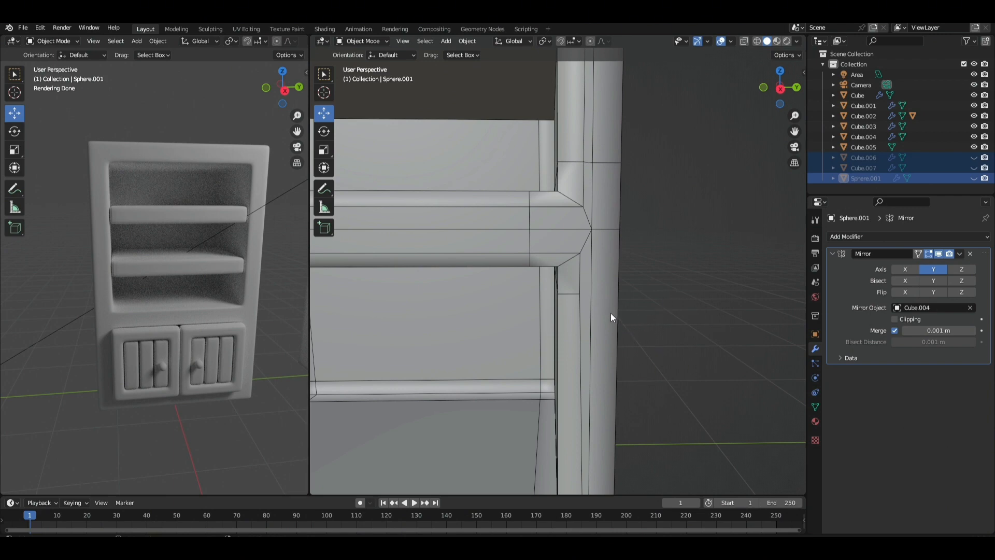
pyautogui.click(595, 290)
pyautogui.press('Tab')
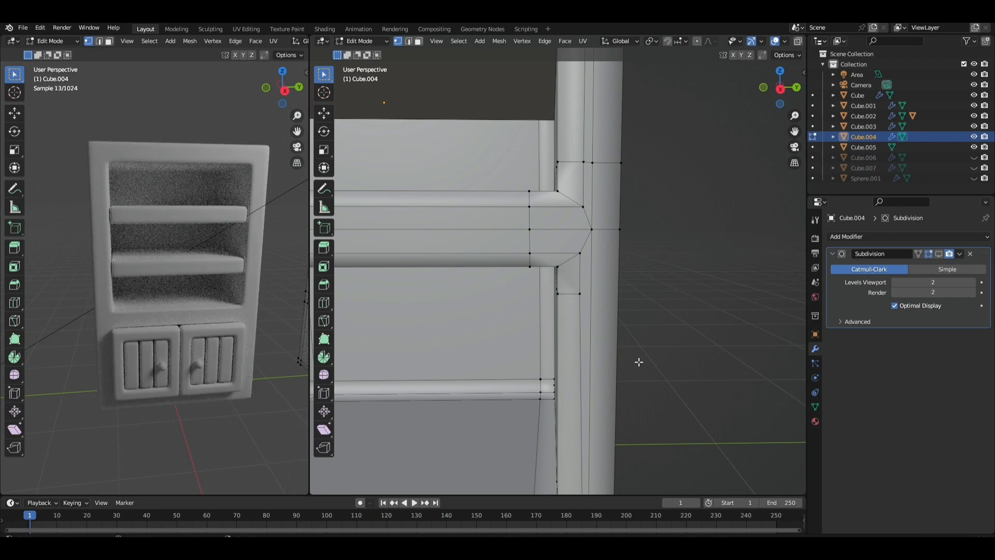
pyautogui.hotkey('ctrl', 'r')
pyautogui.click(597, 340)
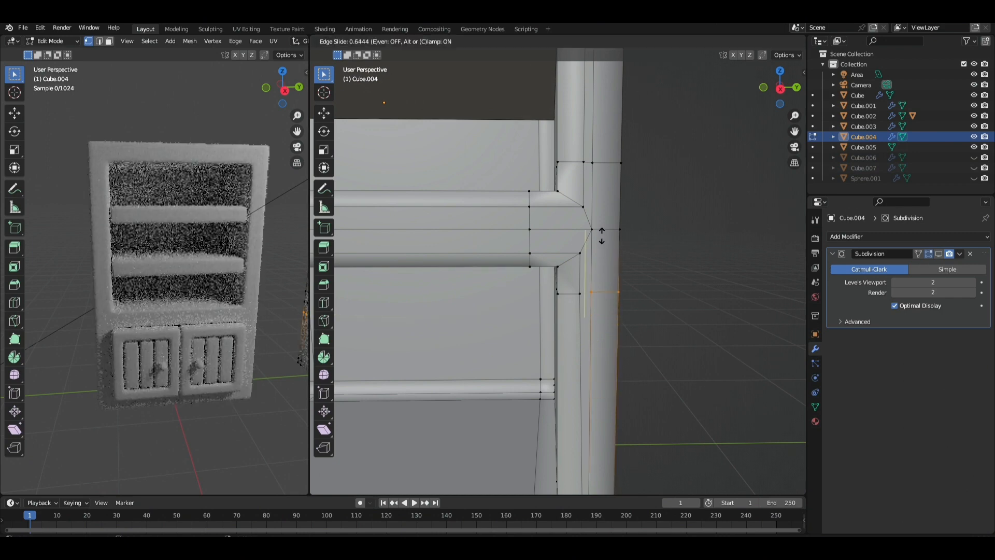
pyautogui.click(602, 239)
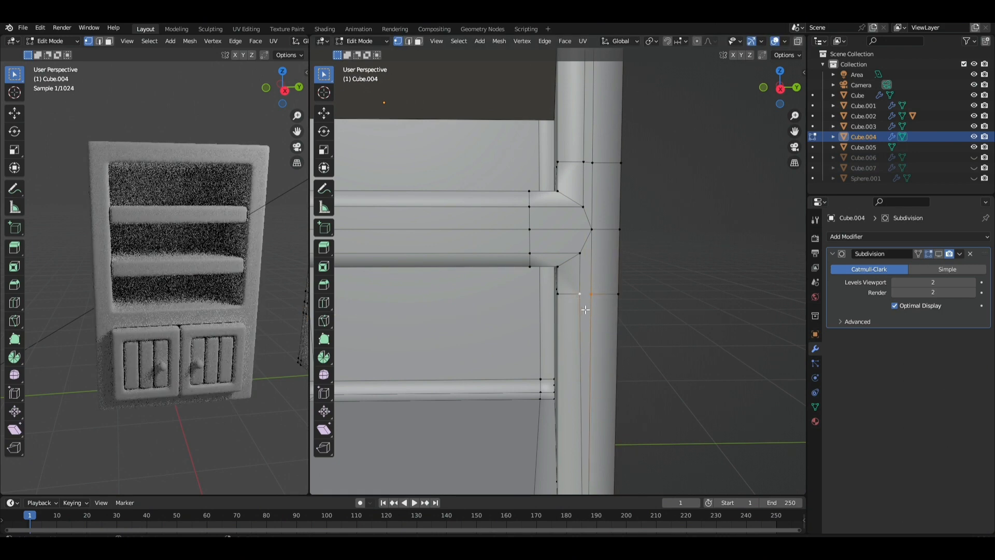
# Add a loop cut across the right upright level with the lower-right inner corner's bevel, and join the neighbouring vertices on upright and bottom rail.
pyautogui.keyDown('shift'); pyautogui.moveTo(674, 422); pyautogui.dragTo(667, 240, button='middle'); pyautogui.keyUp('shift')
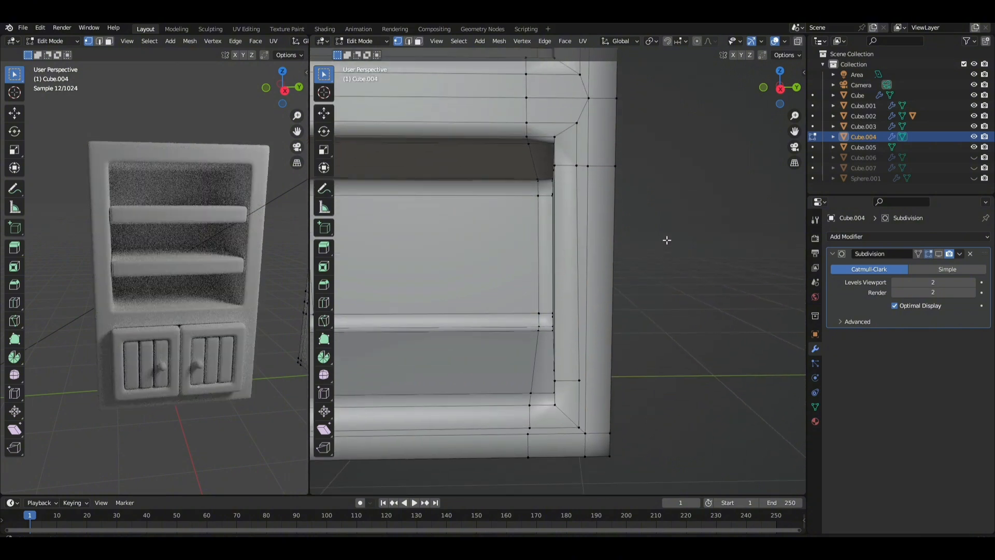
pyautogui.hotkey('ctrl', 'r')
pyautogui.click(622, 399)
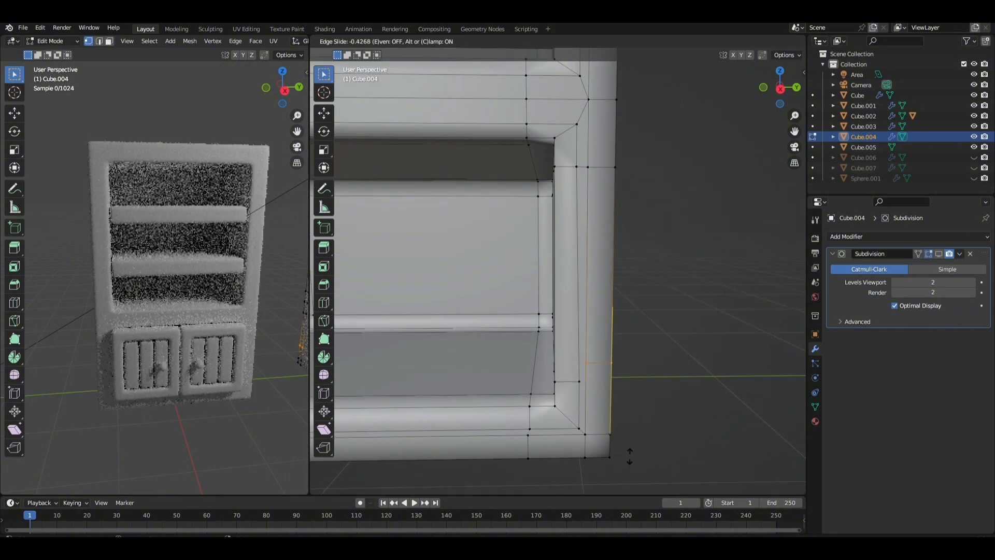
pyautogui.click(588, 393)
pyautogui.click(588, 393)
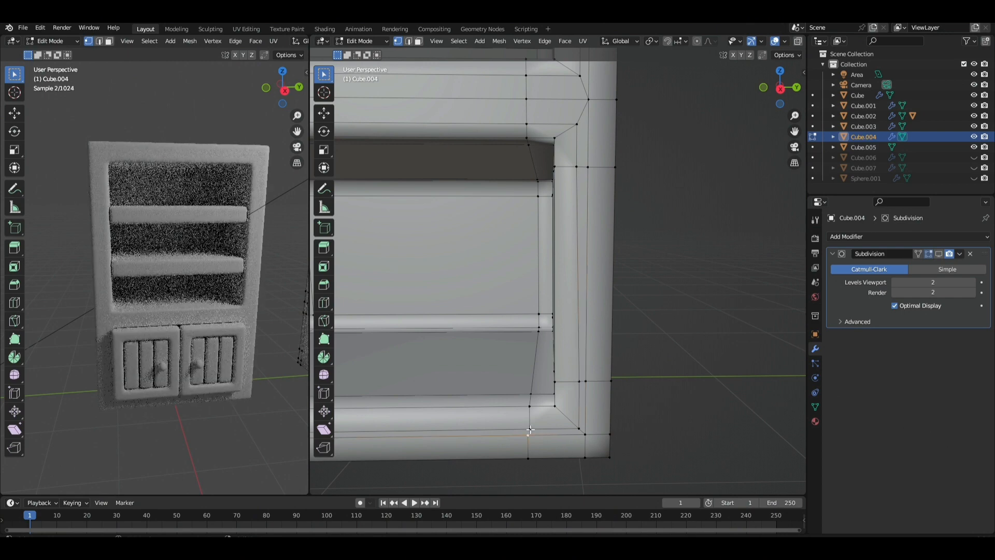
pyautogui.click(486, 401)
# Join the neighbouring vertex pairs on the bottom rail and left upright around the frame's lower-left inner corner.
pyautogui.moveTo(486, 401); pyautogui.dragTo(476, 437, button='middle')
pyautogui.click(509, 426)
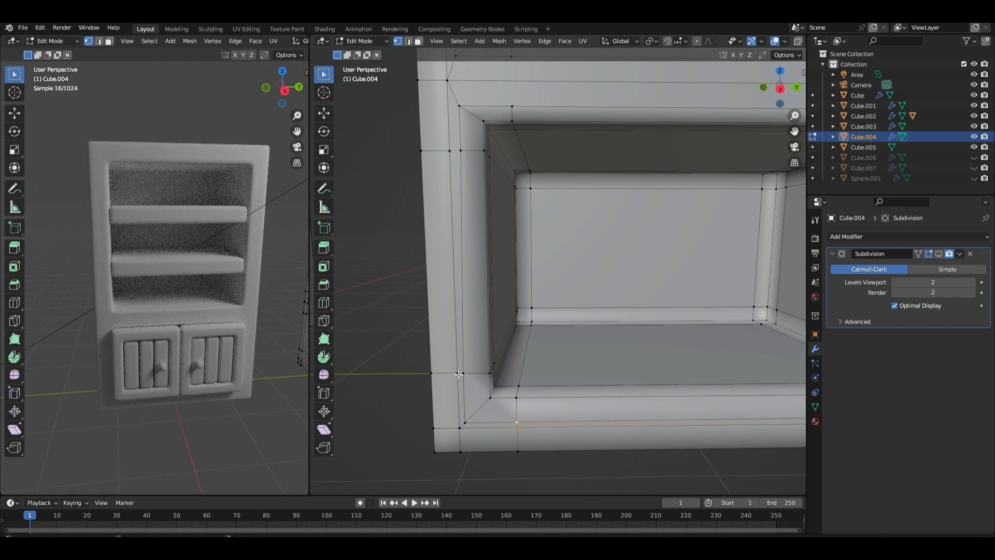
pyautogui.click(459, 374)
pyautogui.click(536, 275)
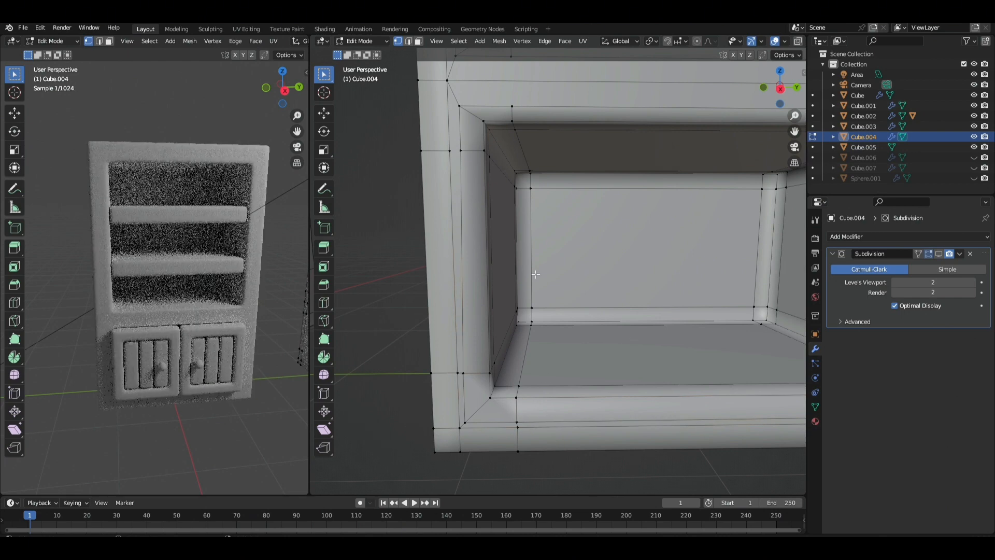
# Join the left upright's vertices below the middle rail and the vertices across the rail's left end, finishing the mesh edit.
pyautogui.click(455, 154)
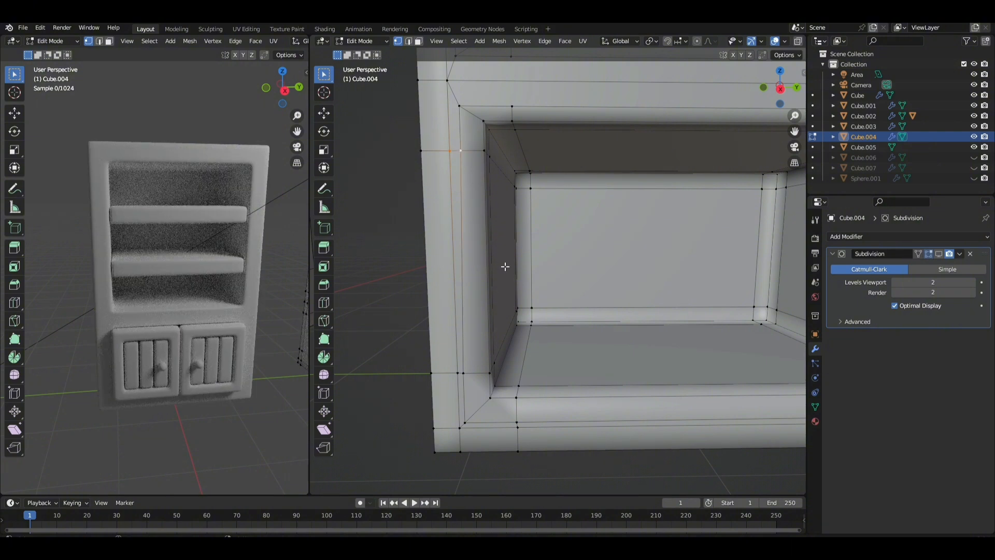
pyautogui.keyDown('shift'); pyautogui.moveTo(508, 213); pyautogui.dragTo(510, 259, button='middle'); pyautogui.keyUp('shift')
pyautogui.click(515, 197)
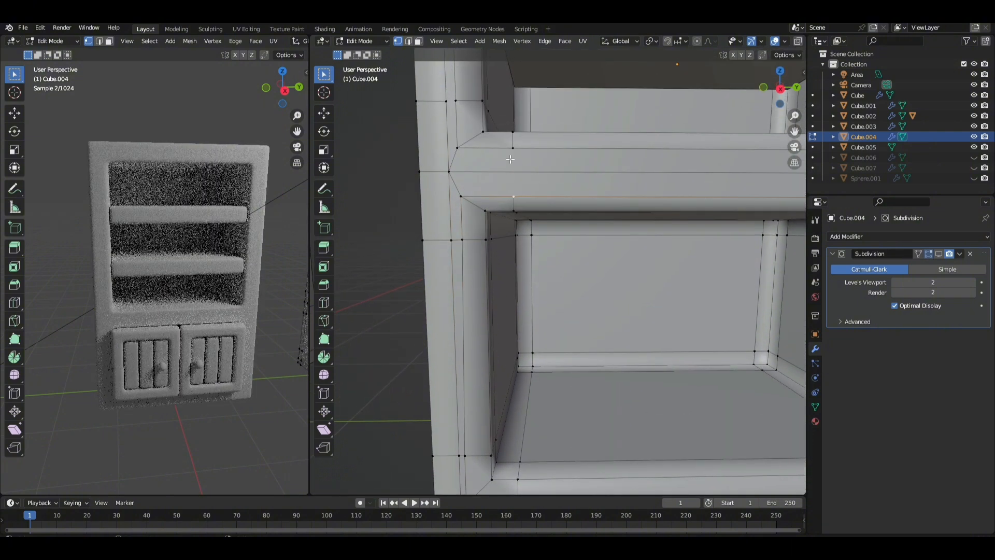
pyautogui.keyDown('alt'); pyautogui.keyDown('shift'); pyautogui.click(512, 156); pyautogui.keyUp('shift'); pyautogui.keyUp('alt')
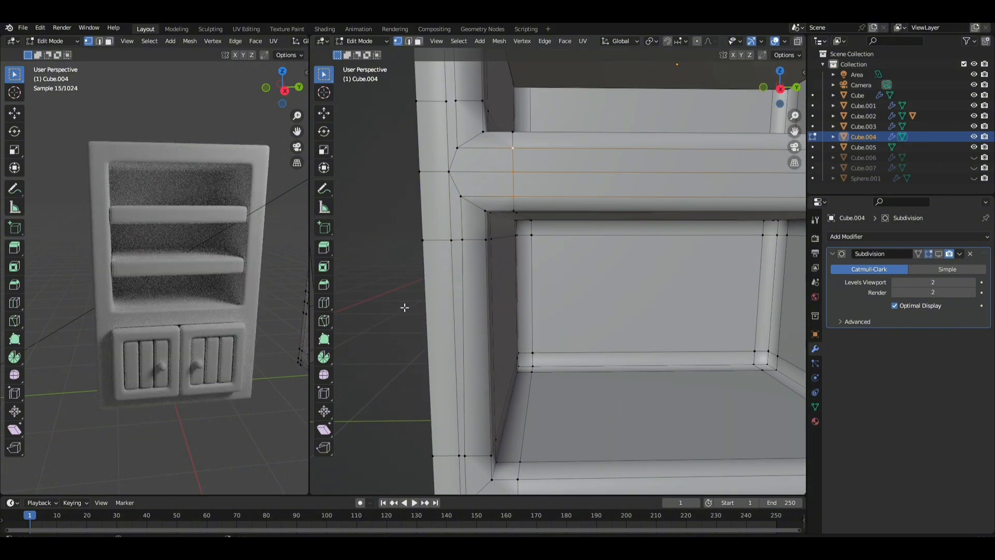
pyautogui.scroll(-3, 399, 311)
pyautogui.press('Tab')
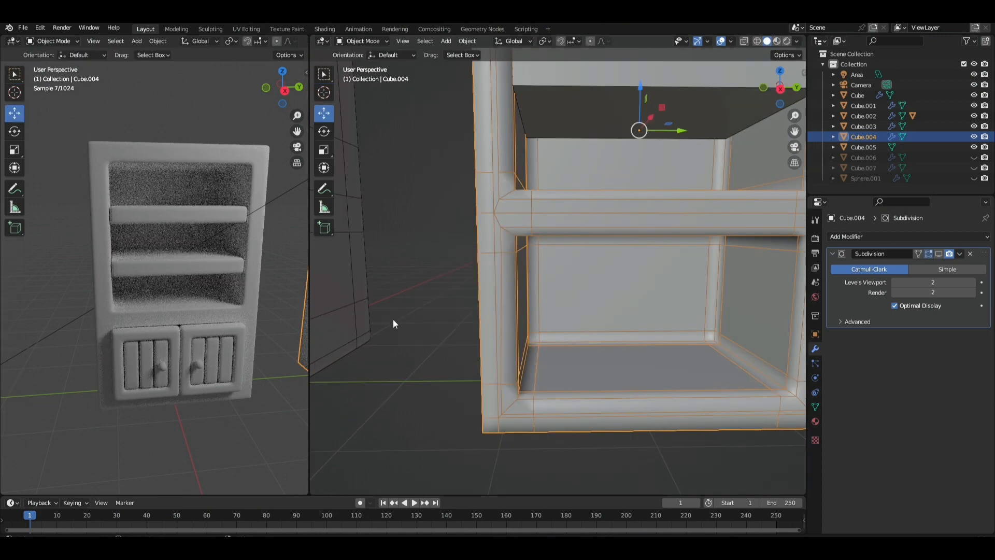
# Unhide the doors and knobs, clear the selection and show the frame's subdivision in the viewport.
pyautogui.keyDown('shift'); pyautogui.scroll(-4, 393, 319); pyautogui.keyUp('shift')
pyautogui.scroll(-3, 393, 319)
pyautogui.moveTo(444, 344); pyautogui.dragTo(539, 288, button='middle')
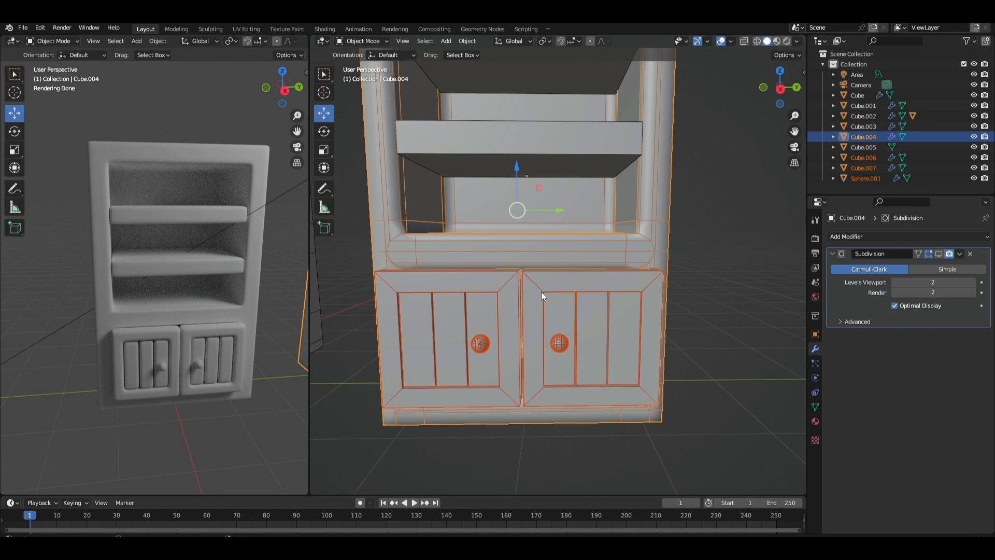
pyautogui.hotkey('alt', 'a')
pyautogui.moveTo(655, 241); pyautogui.dragTo(626, 241, button='middle')
pyautogui.click(939, 254)
# Turn off the wireframe overlay and inspect the whole cabinet from the front.
pyautogui.scroll(-3, 625, 240)
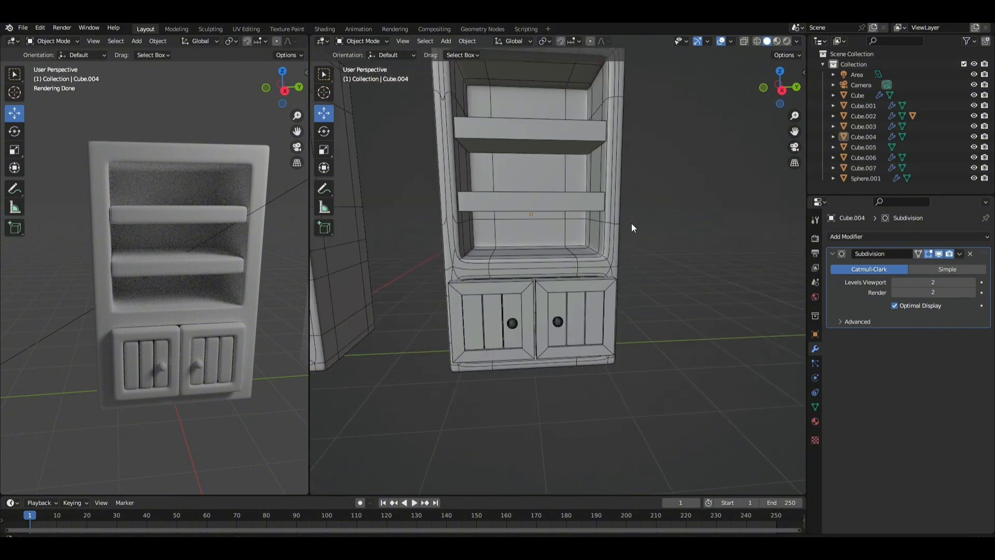
pyautogui.scroll(-2, 631, 223)
pyautogui.moveTo(636, 279); pyautogui.dragTo(665, 279, button='middle')
pyautogui.press('q')
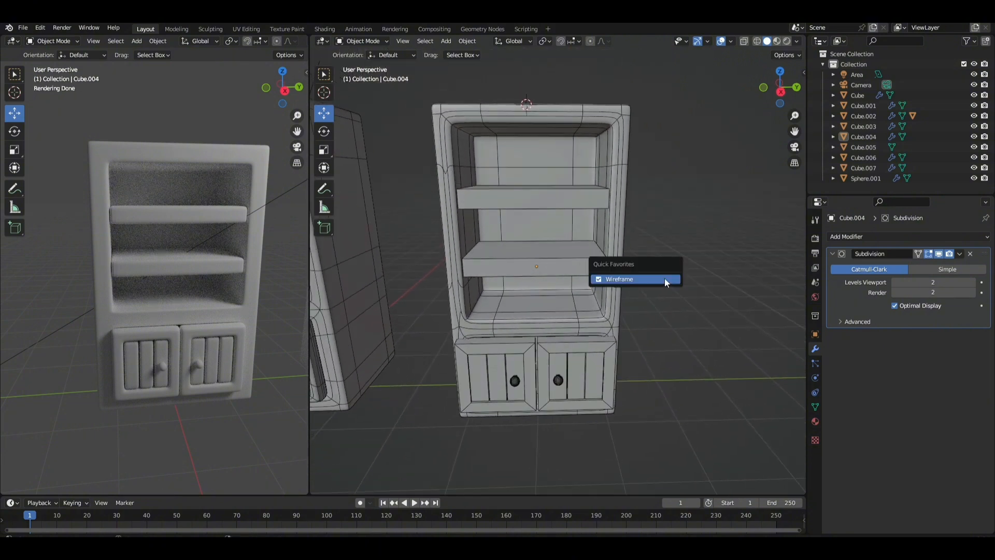
pyautogui.click(665, 278)
pyautogui.moveTo(695, 249); pyautogui.dragTo(613, 290, button='middle')
pyautogui.scroll(3, 667, 280)
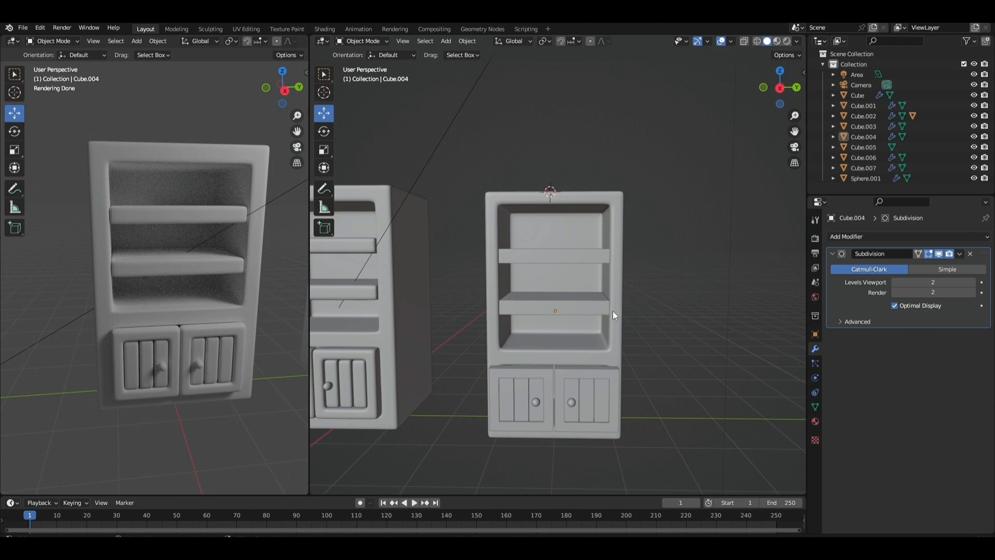
pyautogui.moveTo(654, 329); pyautogui.dragTo(660, 332, button='middle')
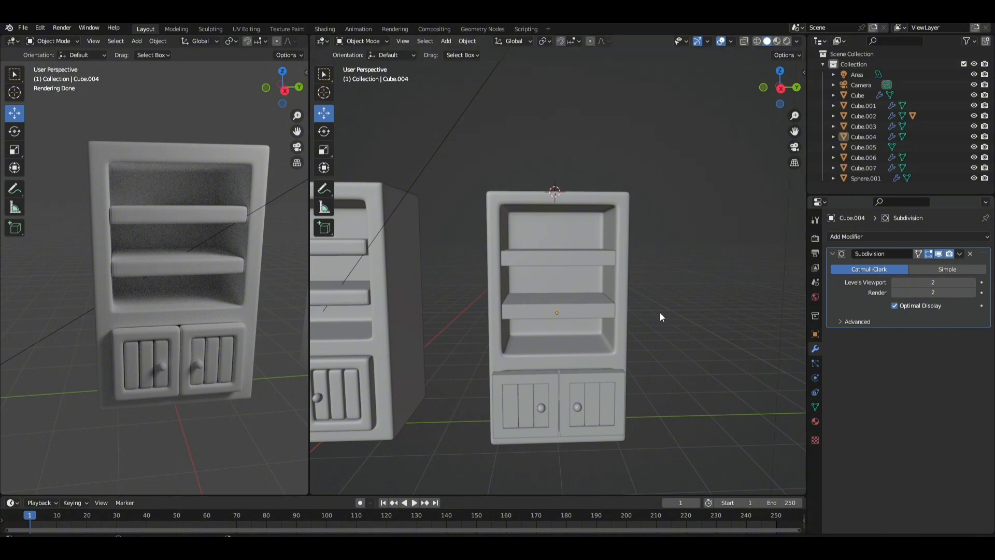
# Undo the frame's subdivision display change and the unhiding of the doors and knobs.
pyautogui.hotkey('ctrl', 'z')
pyautogui.hotkey('ctrl', 'z')
pyautogui.hotkey('ctrl', 'z')
pyautogui.hotkey('ctrl', 'z')
pyautogui.hotkey('ctrl', 'z')
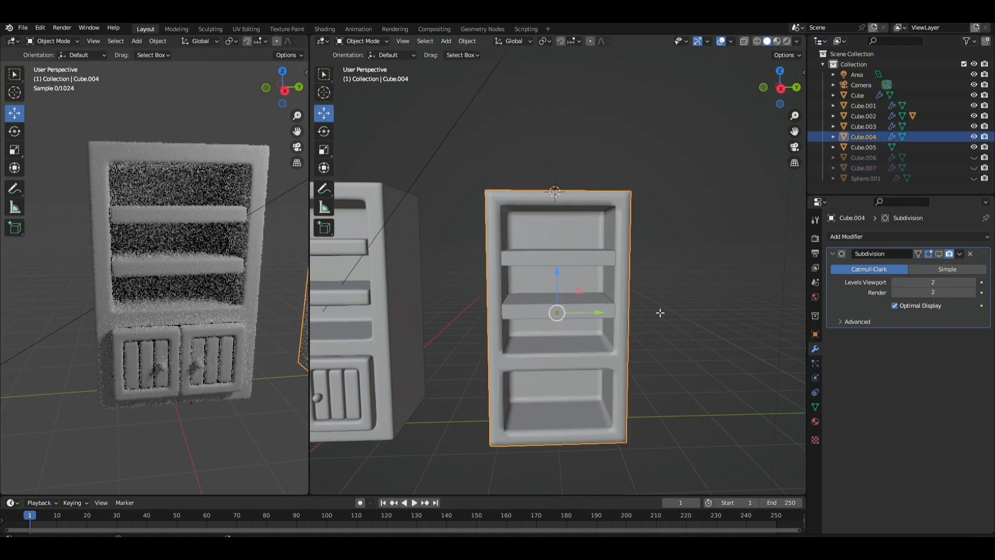
# Compare the frame in object and mesh editing modes, ending with its mesh open for editing.
pyautogui.press('Tab')
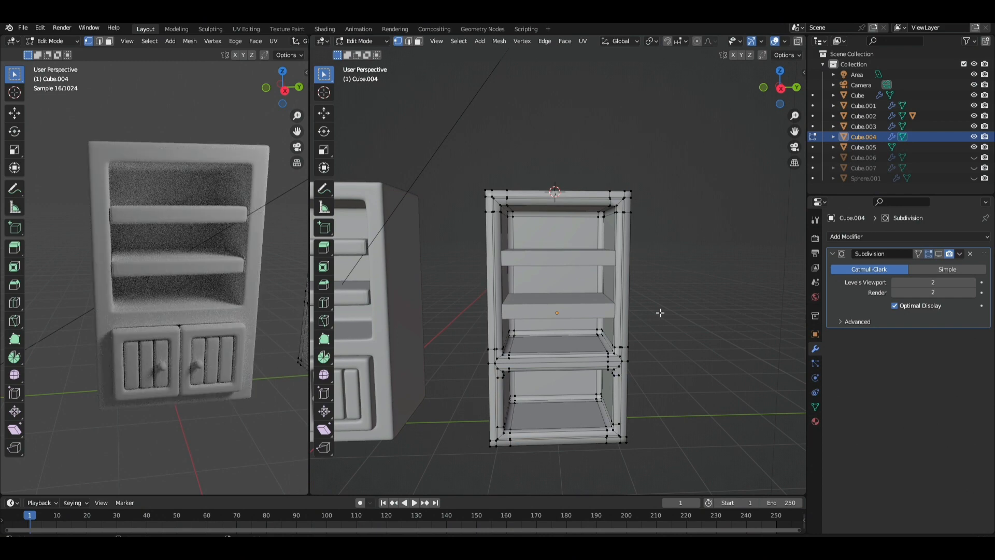
pyautogui.press('Tab')
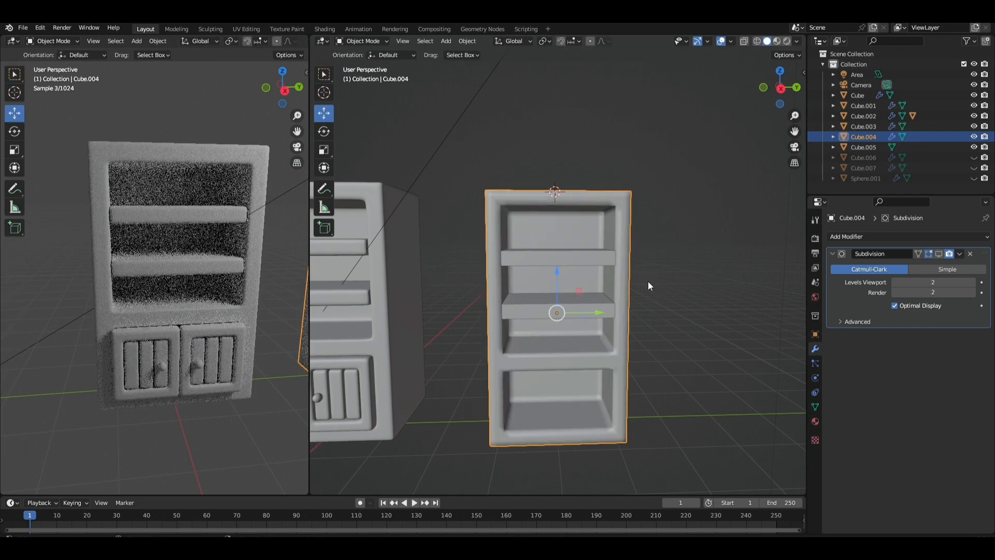
pyautogui.press('Tab')
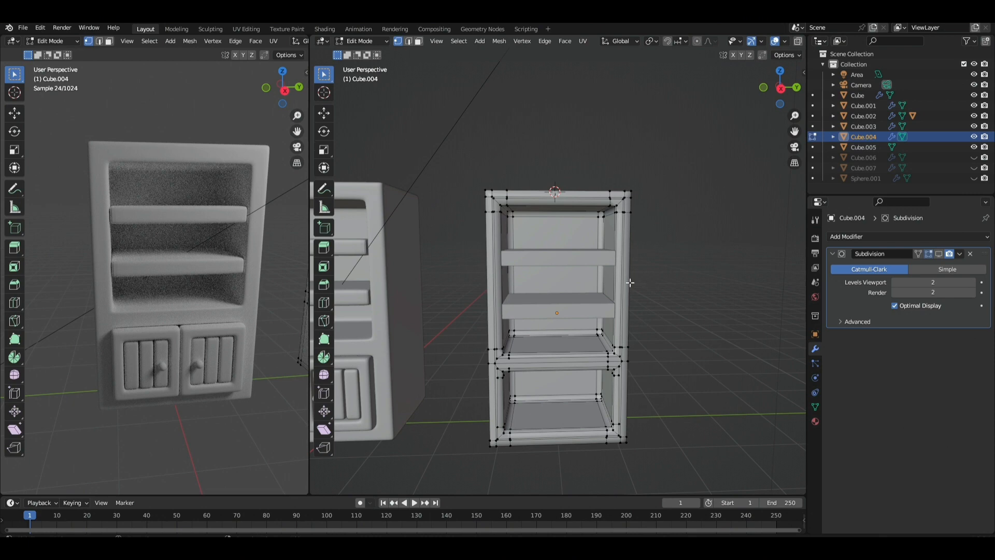
# Return the duplicate cabinet frame to object mode, and delete it together with its shelves.
pyautogui.press('Tab')
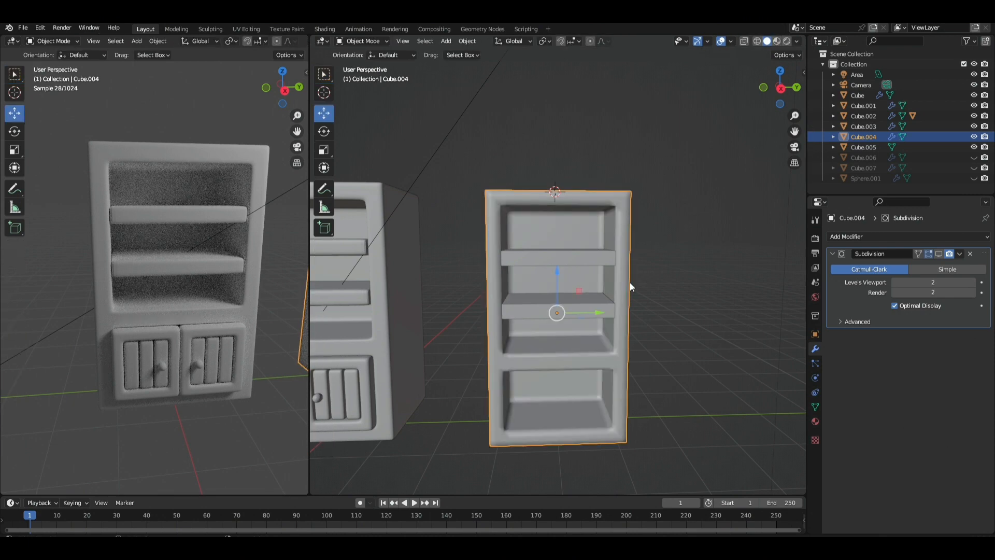
pyautogui.press('Tab')
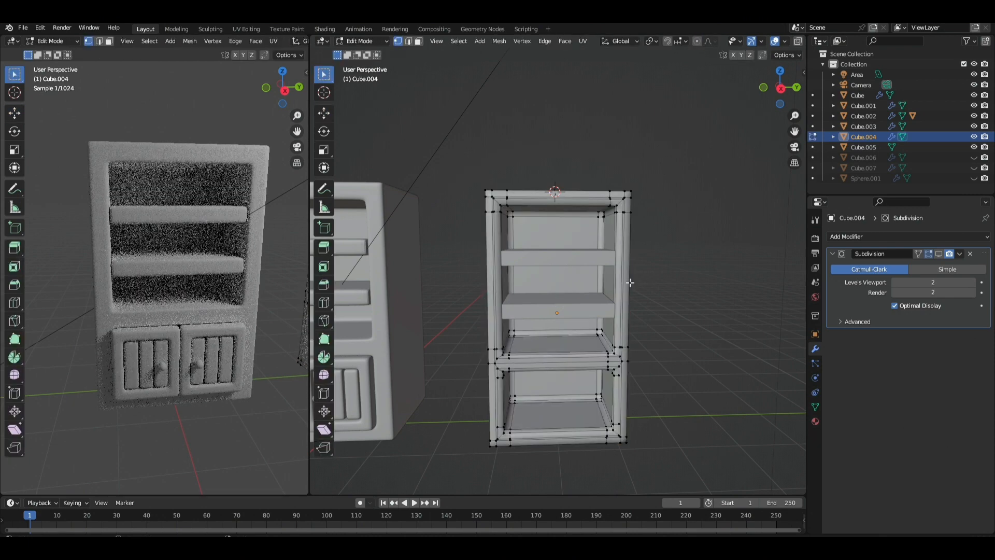
pyautogui.scroll(2, 603, 270)
pyautogui.scroll(-4, 603, 270)
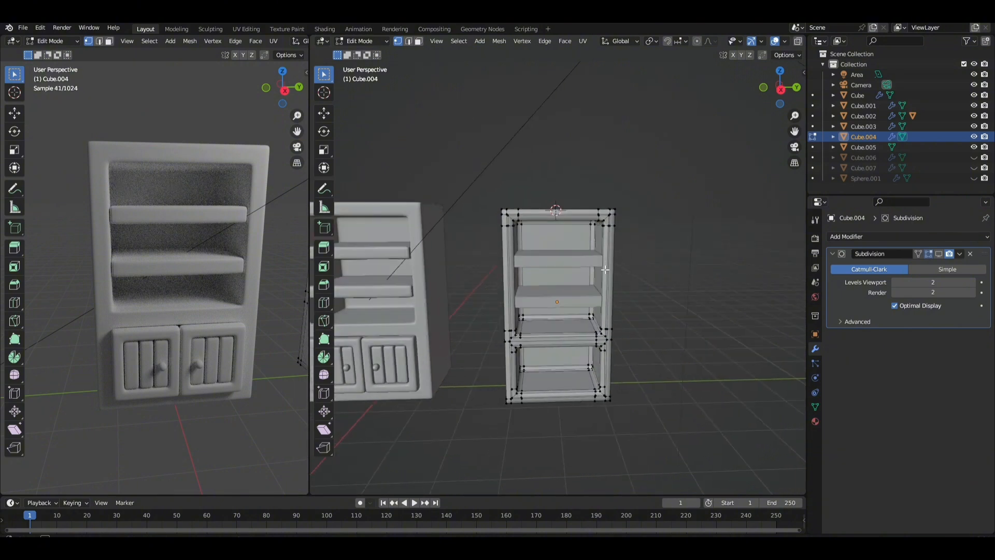
pyautogui.scroll(2, 603, 269)
pyautogui.press('Tab')
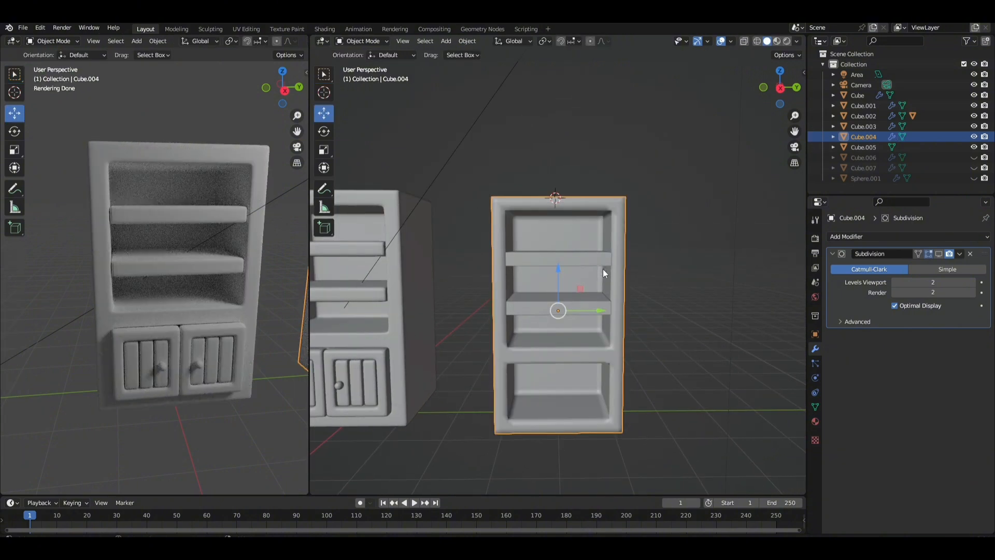
pyautogui.press('Delete')
pyautogui.click(589, 303)
pyautogui.press('Delete')
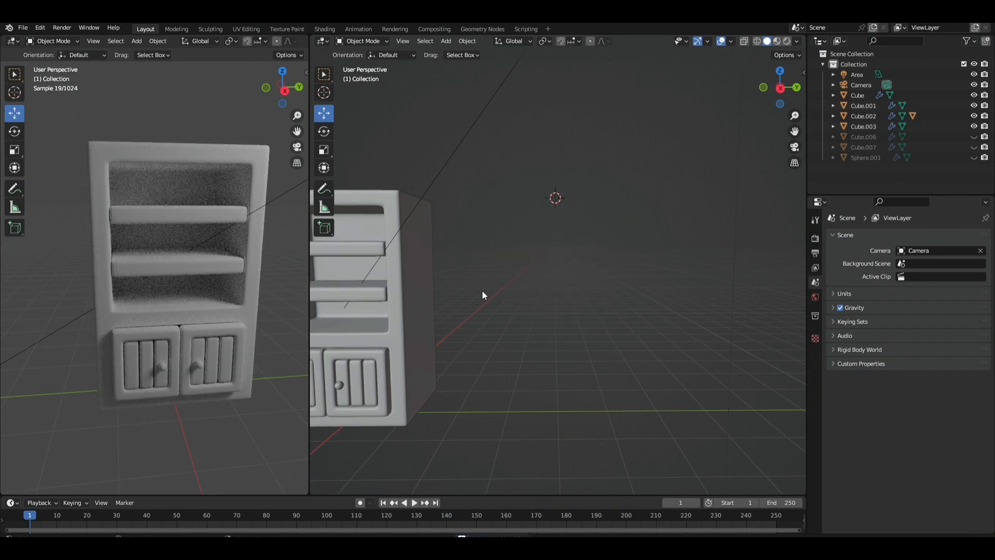
# Try a Bevel modifier with the Weight limit method on the original cabinet's frame, and remove it.
pyautogui.keyDown('shift'); pyautogui.moveTo(482, 290); pyautogui.dragTo(633, 288, button='middle'); pyautogui.keyUp('shift')
pyautogui.scroll(2, 633, 289)
pyautogui.click(599, 279)
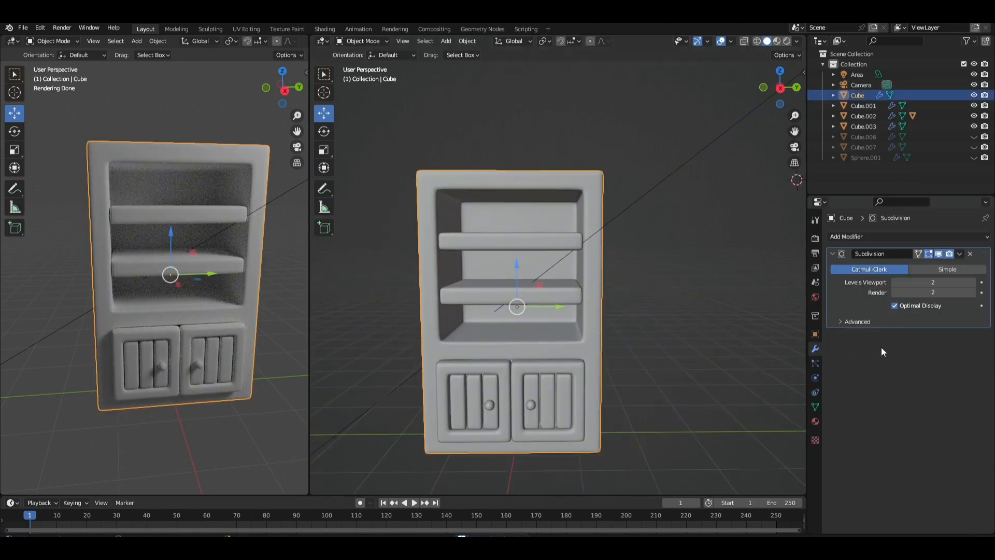
pyautogui.moveTo(624, 277)
pyautogui.mouseDown(button='middle')
pyautogui.moveTo(636, 275)
pyautogui.moveTo(608, 278)
pyautogui.moveTo(636, 277)
pyautogui.moveTo(612, 279)
pyautogui.mouseUp(button='middle')
pyautogui.click(892, 238)
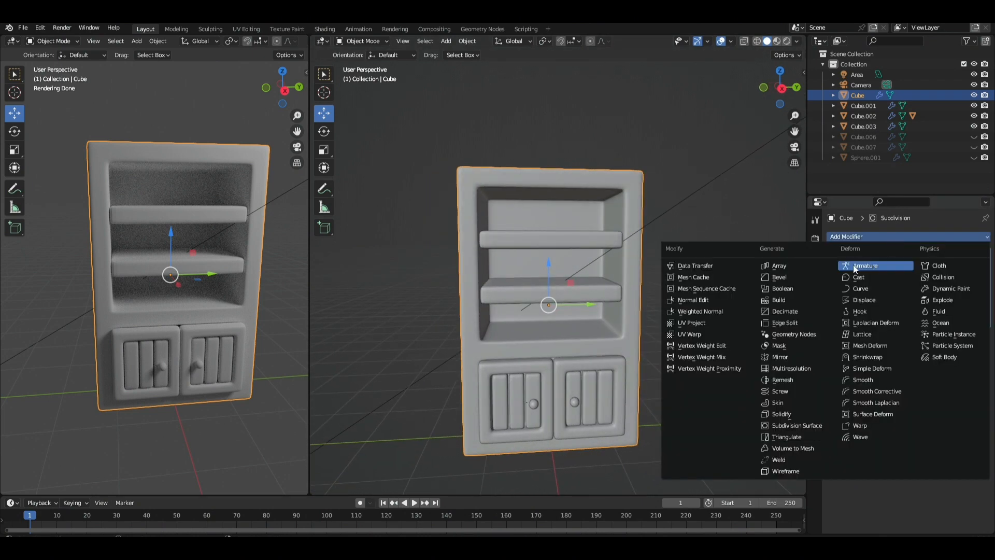
pyautogui.click(877, 268)
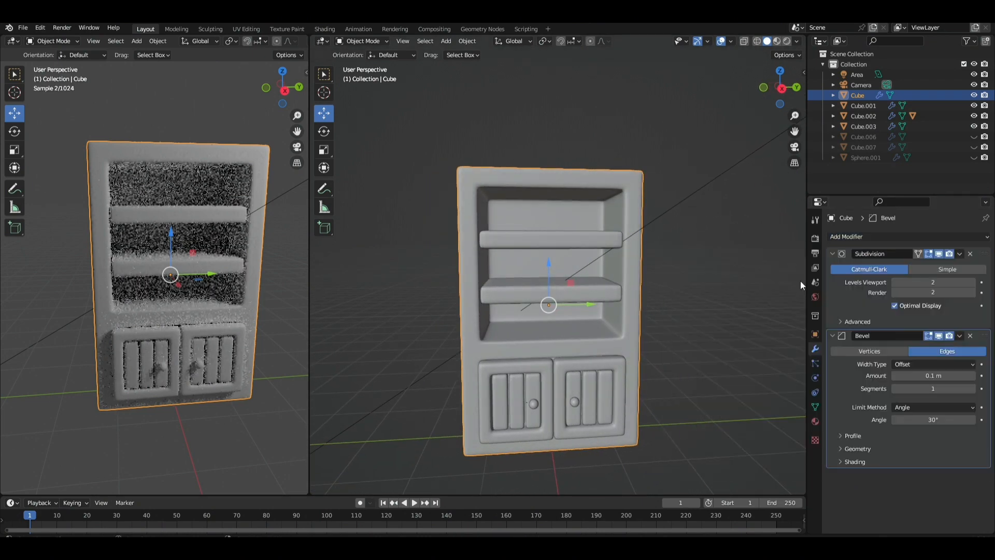
pyautogui.click(959, 408)
pyautogui.click(932, 445)
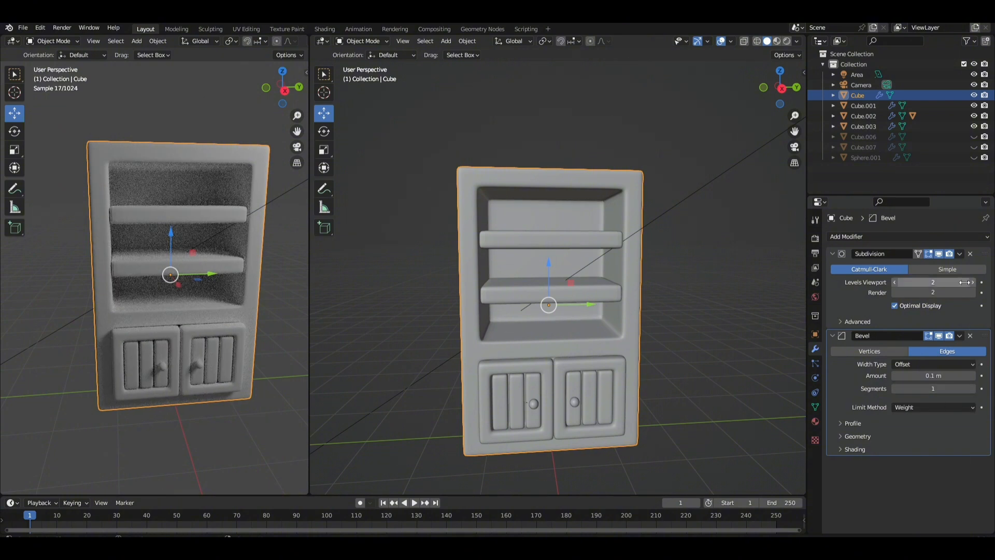
pyautogui.click(971, 336)
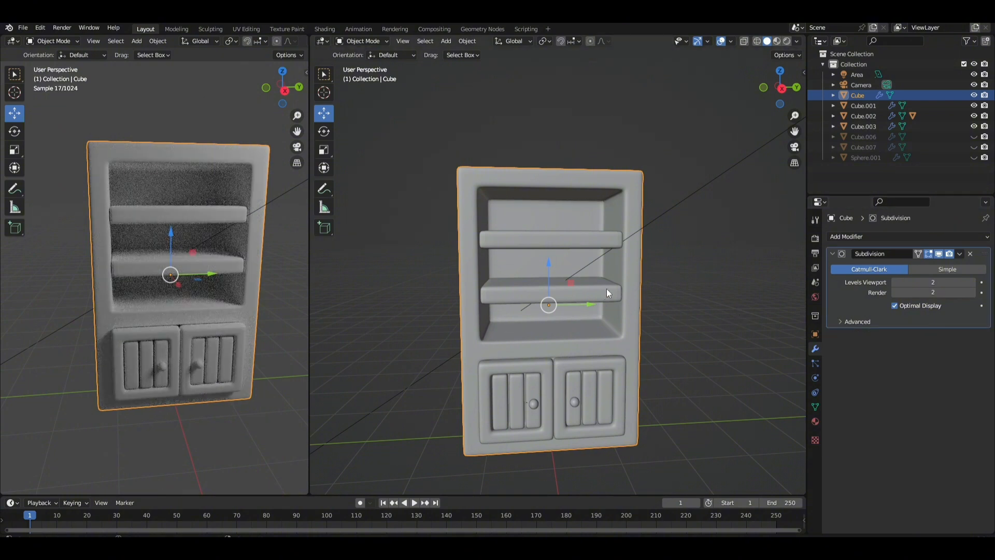
# Select the original cabinet's two shelves and shade them smooth.
pyautogui.click(608, 294)
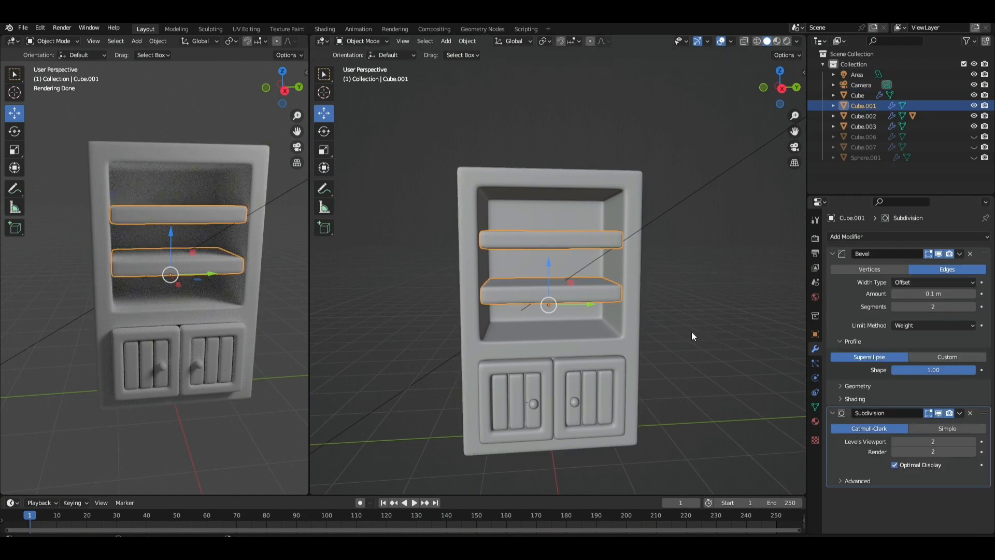
pyautogui.scroll(2, 691, 332)
pyautogui.scroll(1, 674, 324)
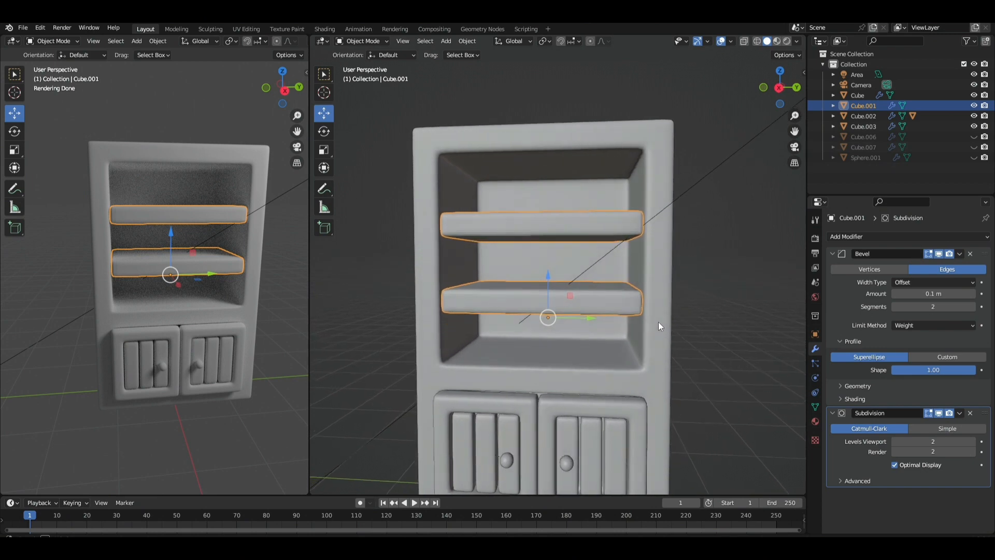
pyautogui.scroll(2, 674, 328)
pyautogui.rightClick(652, 318)
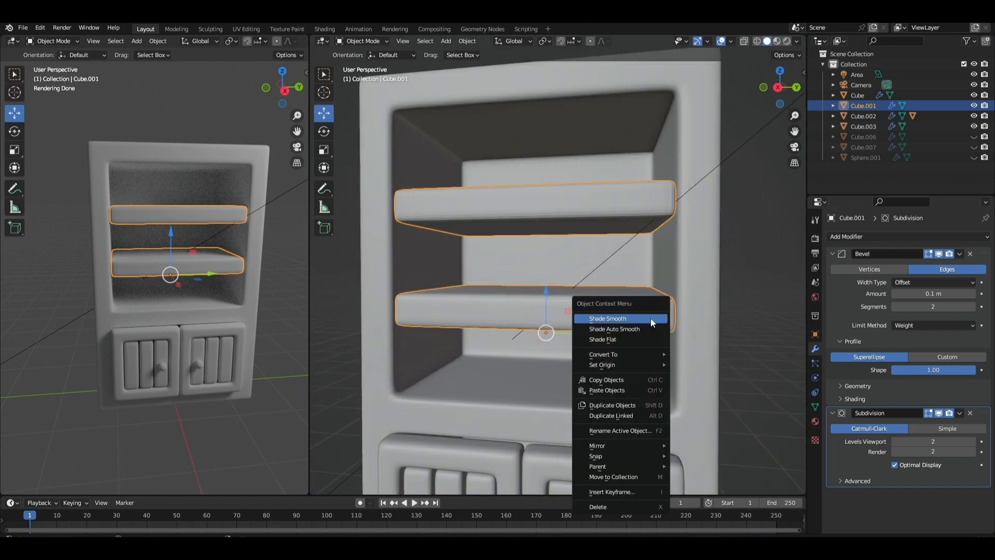
pyautogui.click(651, 319)
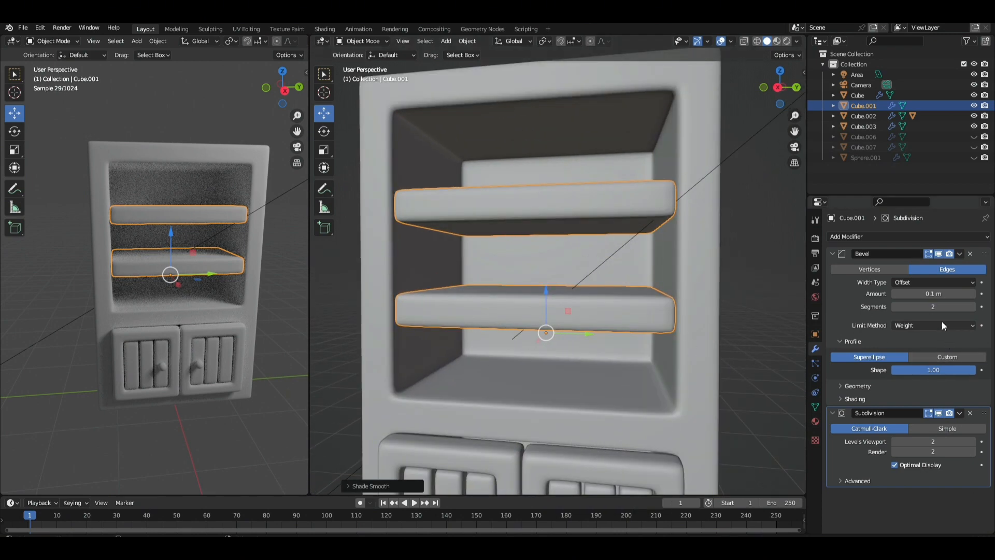
# Remove the shelves' Bevel modifier and compare their shape with the subdivision hidden and shown in the viewport.
pyautogui.click(970, 253)
pyautogui.moveTo(699, 316); pyautogui.dragTo(711, 329, button='middle')
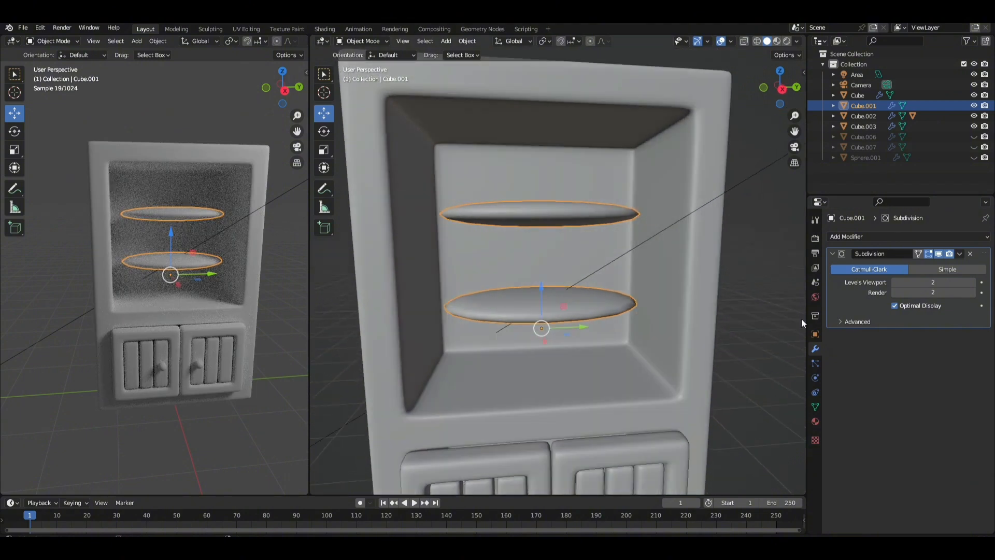
pyautogui.moveTo(647, 322); pyautogui.dragTo(637, 315, button='middle')
pyautogui.click(938, 254)
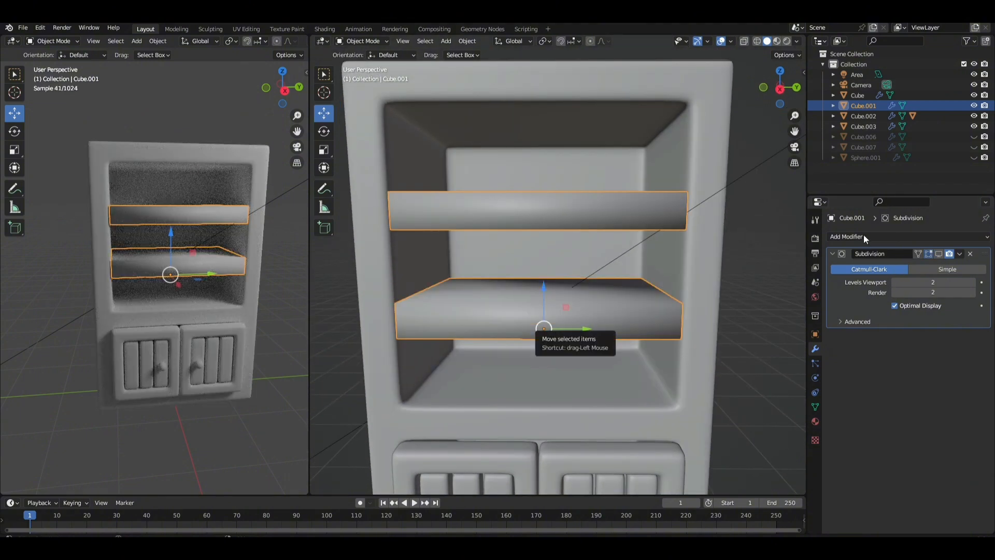
pyautogui.click(939, 253)
pyautogui.moveTo(652, 300); pyautogui.dragTo(581, 287, button='middle')
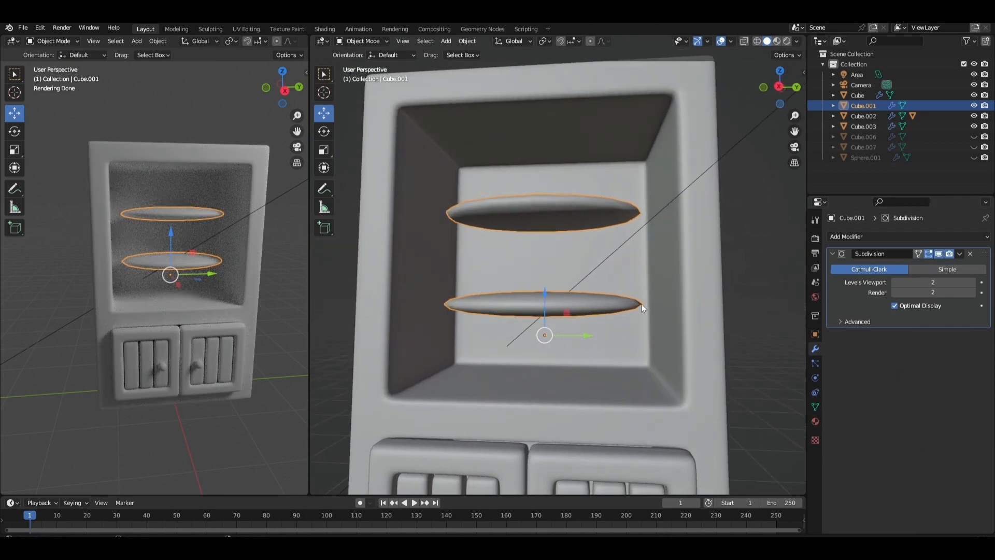
# Add a Bevel modifier to the shelves above the Subdivision modifier and set its segments to 2.
pyautogui.click(916, 237)
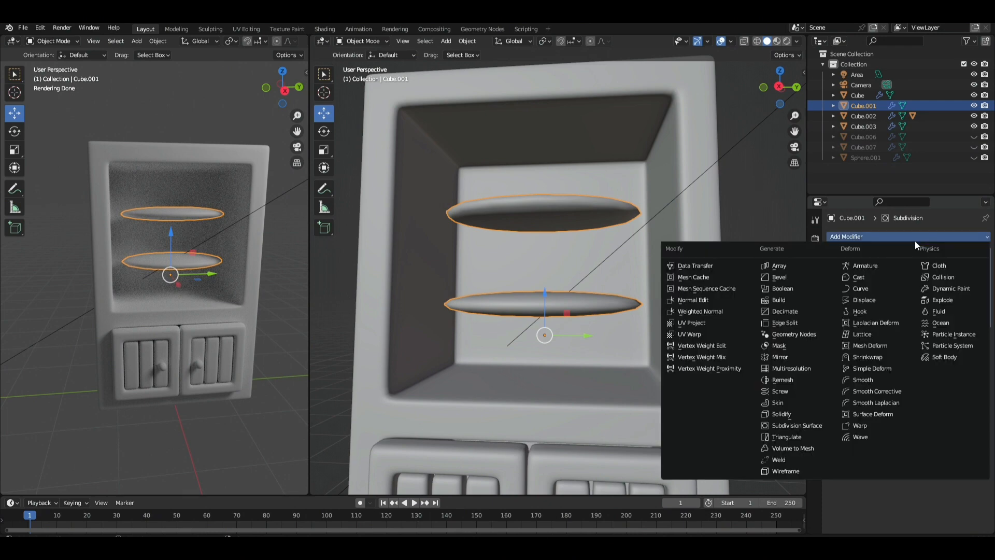
pyautogui.click(801, 279)
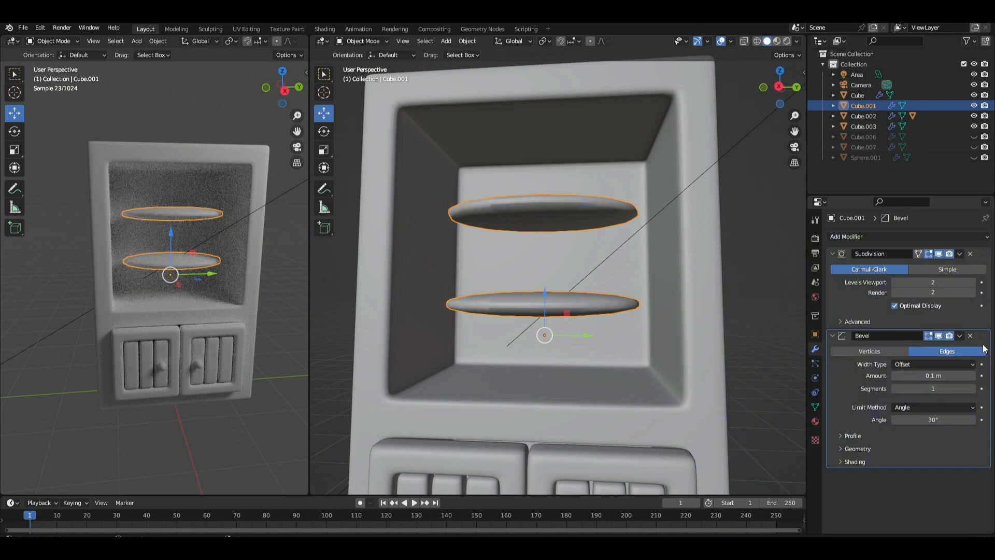
pyautogui.moveTo(985, 335); pyautogui.dragTo(984, 251)
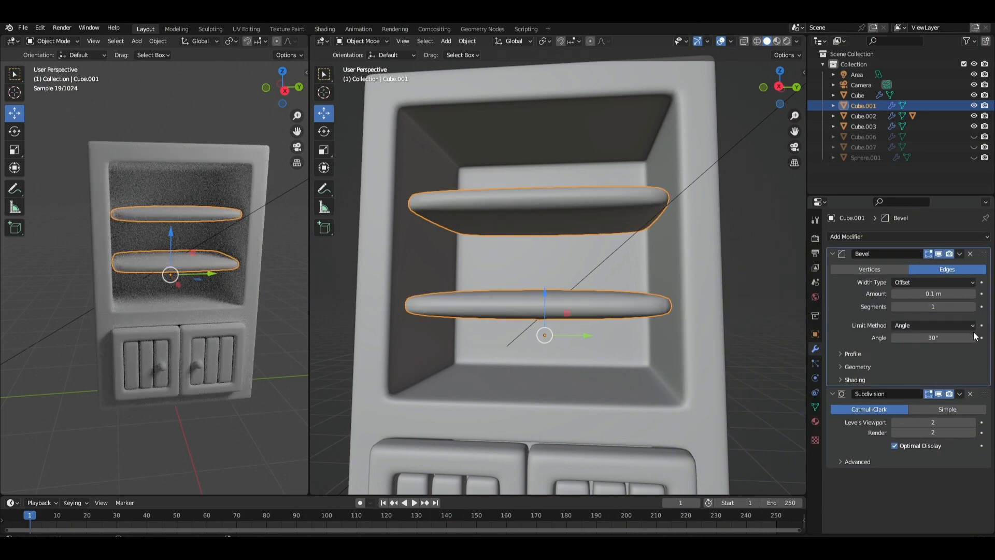
pyautogui.click(973, 308)
# Set the shelf bevel's superellipse profile shape to 1.00 and inspect the shelf edges.
pyautogui.scroll(1, 593, 300)
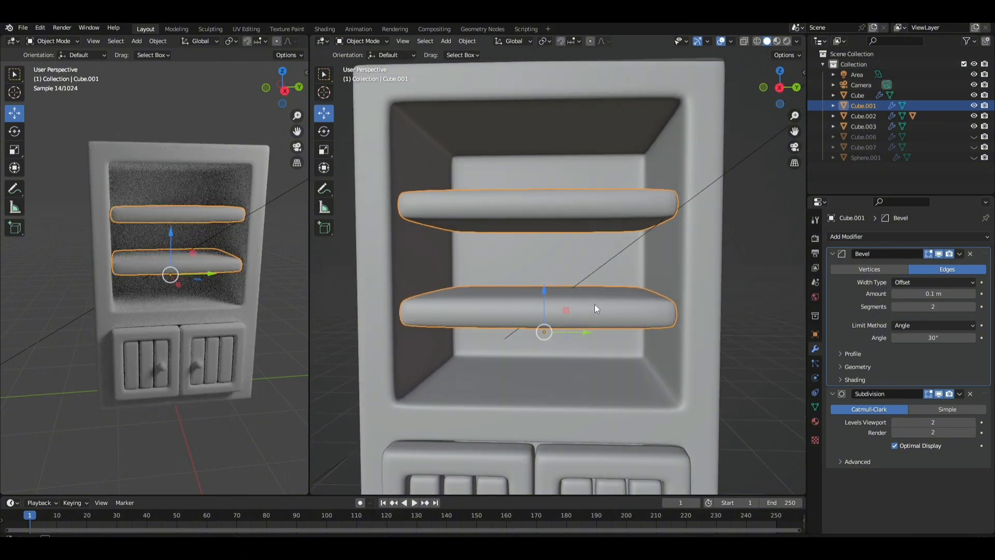
pyautogui.click(854, 354)
pyautogui.moveTo(928, 382); pyautogui.dragTo(912, 375)
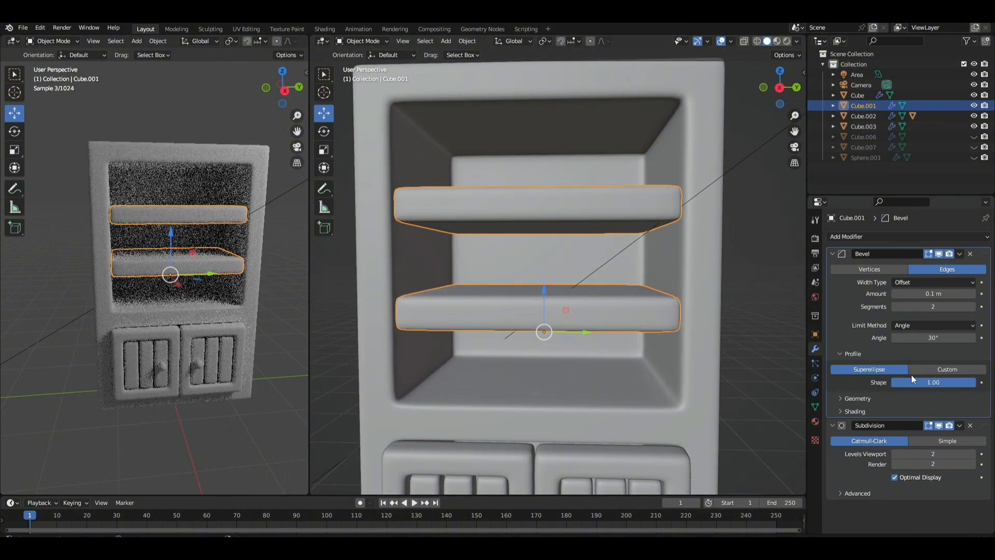
pyautogui.click(854, 355)
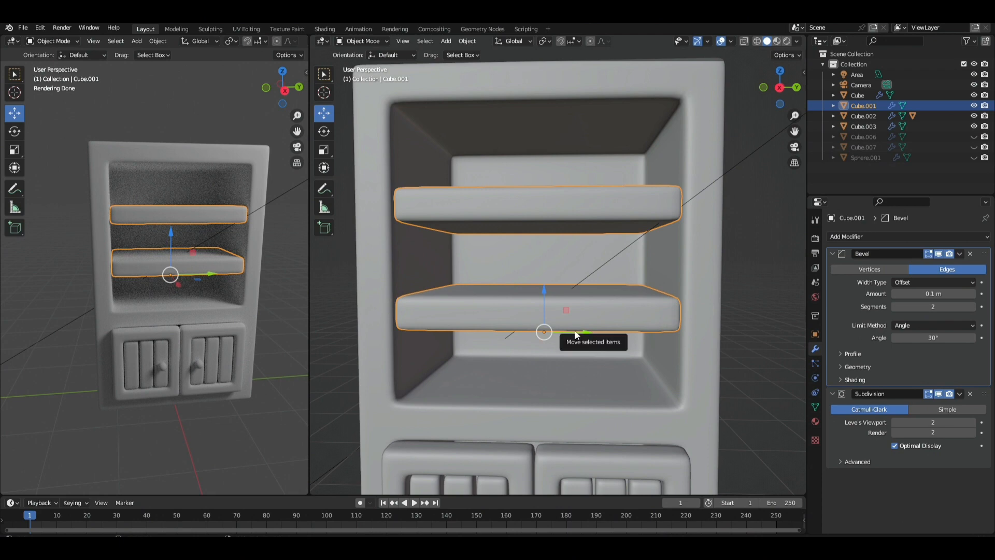
pyautogui.moveTo(576, 331); pyautogui.dragTo(624, 328, button='middle')
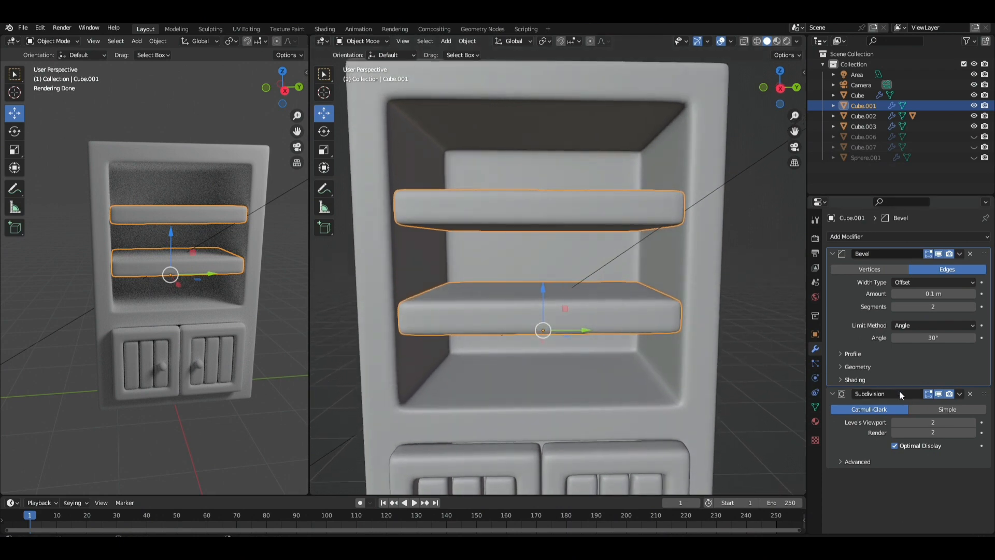
# Select the cabinet doors and remove their Bevel and Subdivision modifiers, keeping only the Mirror.
pyautogui.scroll(-3, 700, 331)
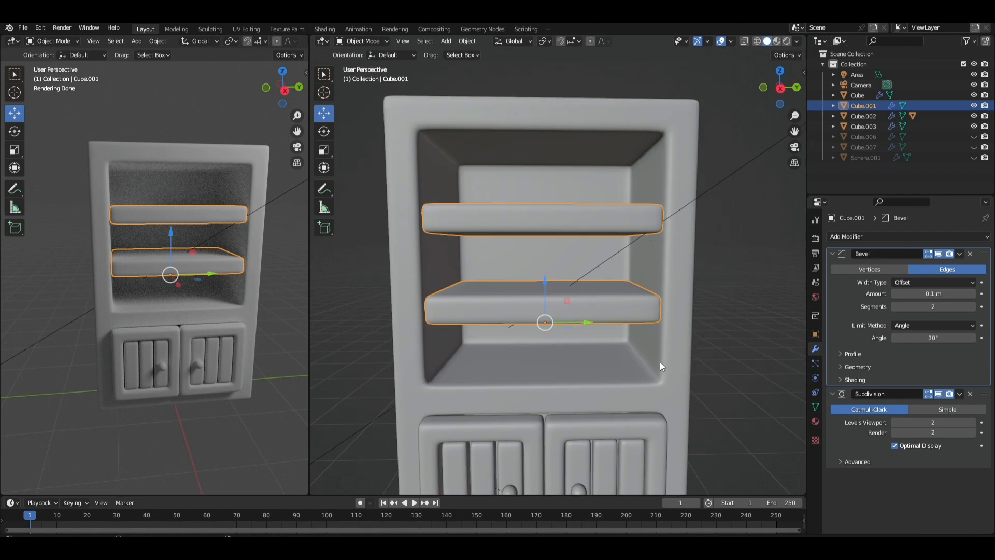
pyautogui.keyDown('shift'); pyautogui.moveTo(660, 362); pyautogui.dragTo(662, 273, button='middle'); pyautogui.keyUp('shift')
pyautogui.click(654, 326)
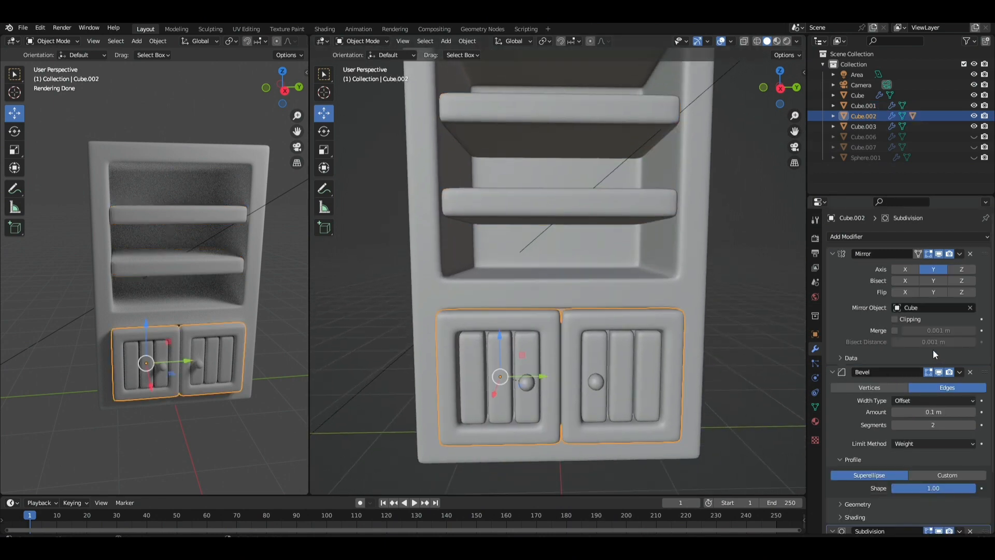
pyautogui.click(970, 371)
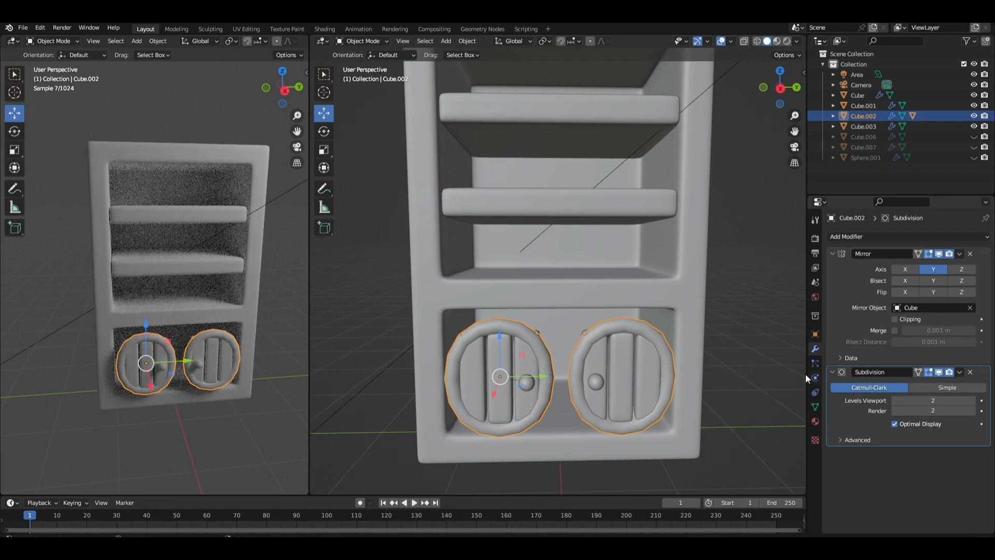
pyautogui.keyDown('shift'); pyautogui.moveTo(732, 388); pyautogui.dragTo(732, 352, button='middle'); pyautogui.keyUp('shift')
pyautogui.click(971, 371)
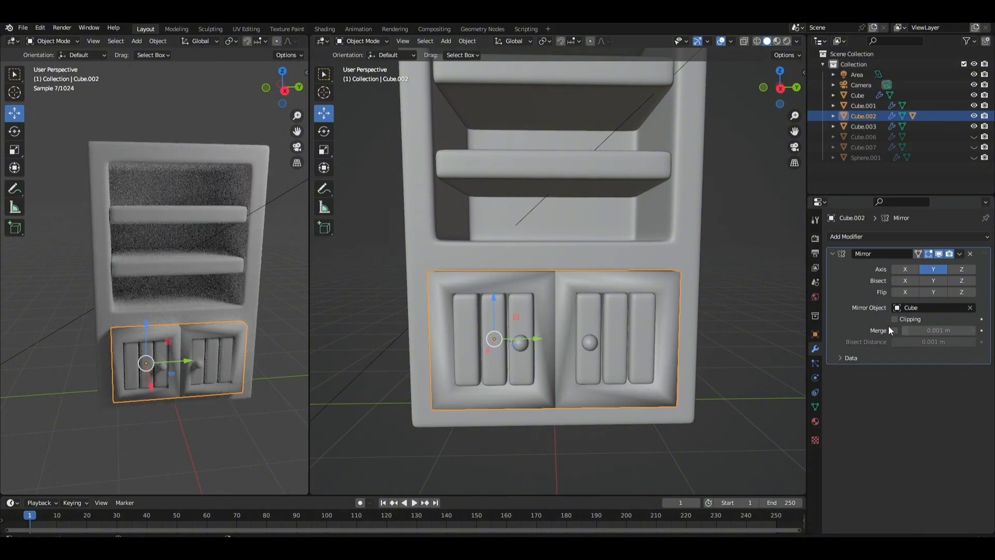
# Shade the doors flat and add a Subdivision Surface modifier with 2 viewport levels.
pyautogui.rightClick(629, 284)
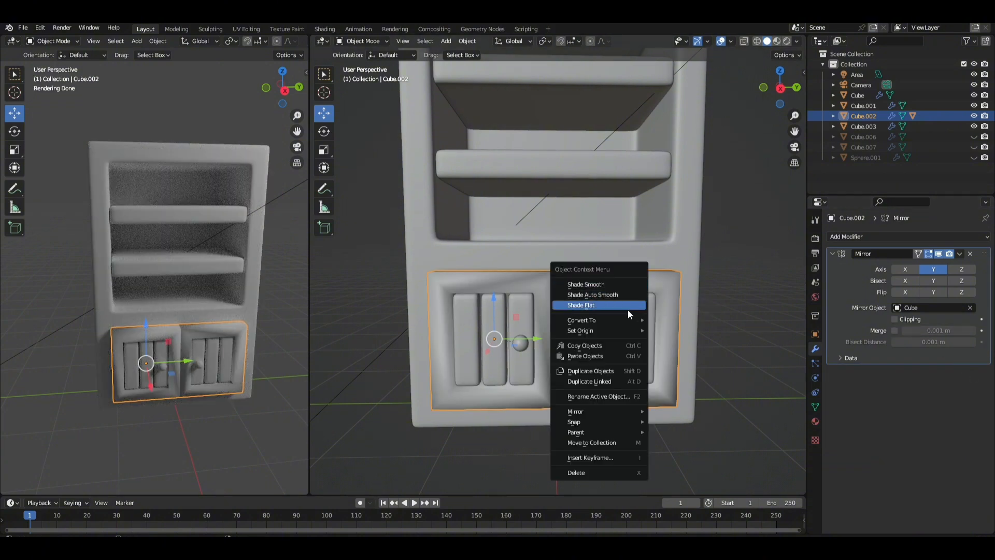
pyautogui.click(627, 308)
pyautogui.click(862, 236)
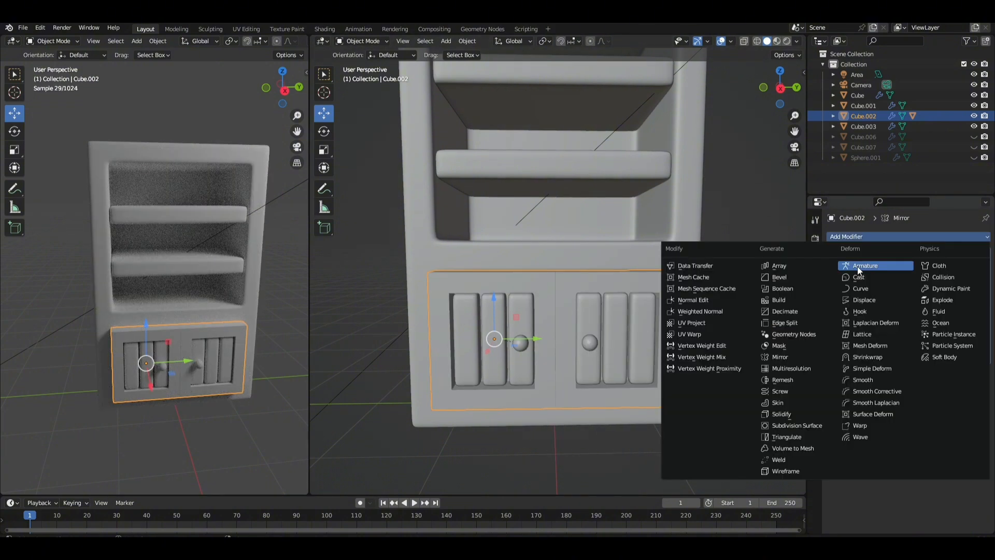
pyautogui.click(808, 426)
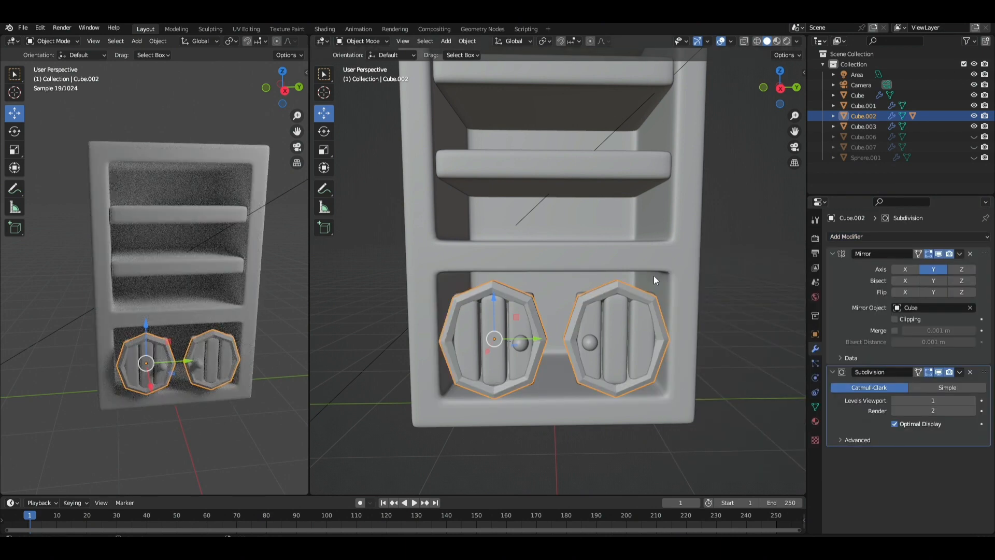
pyautogui.click(973, 400)
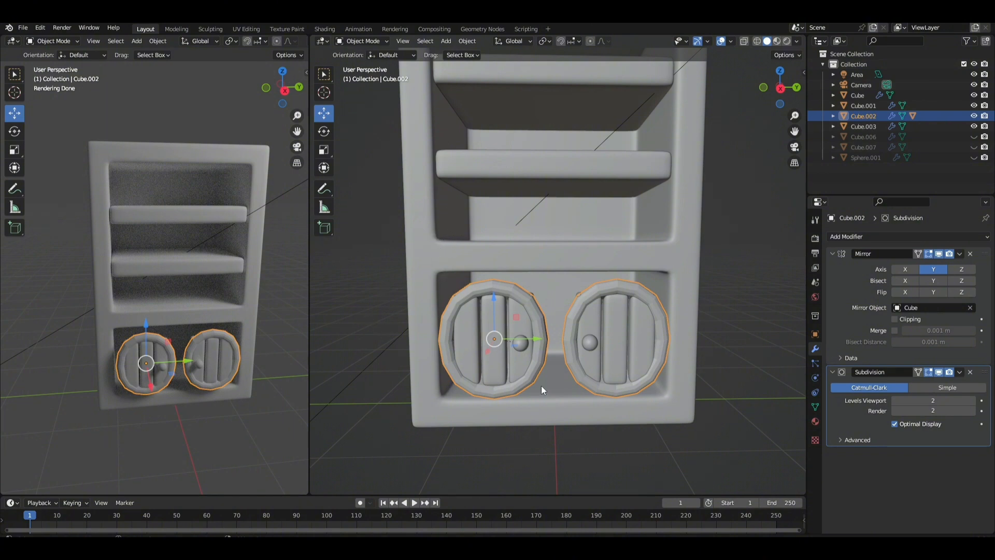
# Add a Bevel modifier to the doors above Subdivision, with the Weight limit method and 2 segments.
pyautogui.click(910, 238)
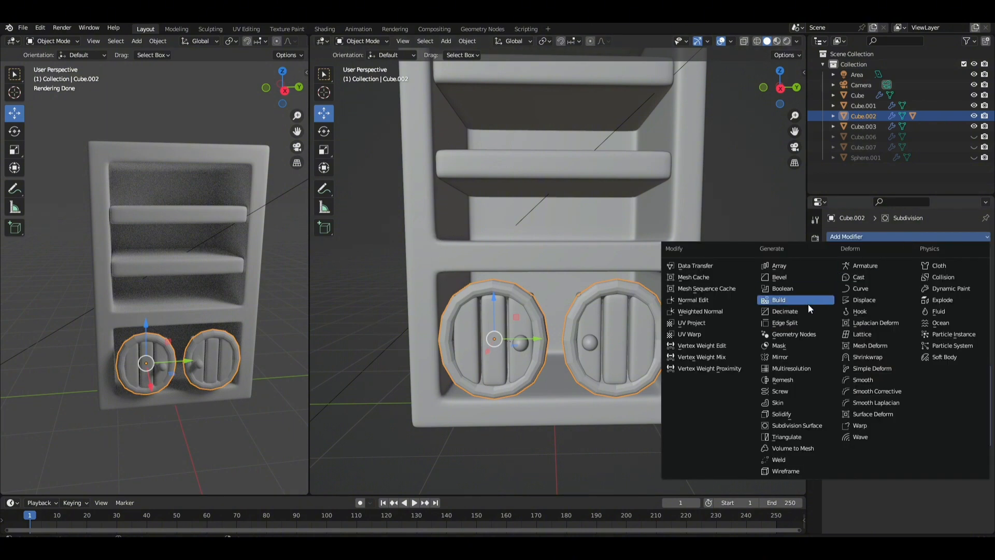
pyautogui.click(807, 280)
pyautogui.moveTo(984, 454); pyautogui.dragTo(984, 372)
pyautogui.click(972, 448)
pyautogui.click(942, 482)
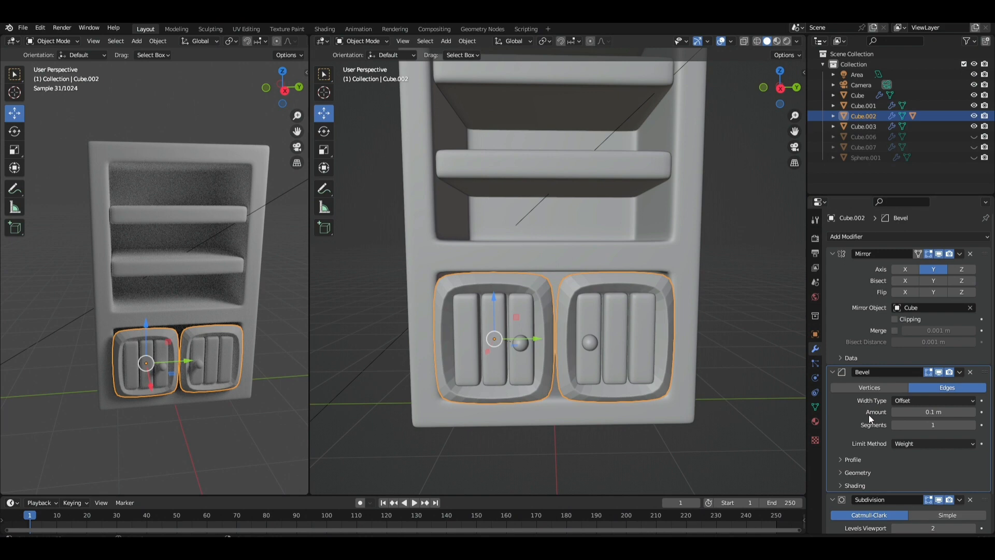
pyautogui.click(973, 425)
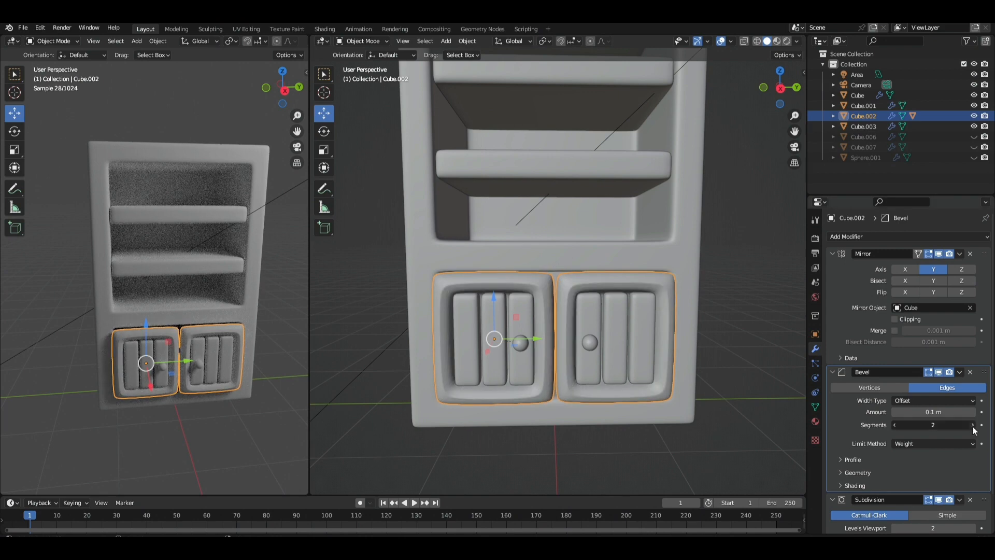
# Try more segments on the door bevel, return it to 2, and set its superellipse profile shape to 1.00.
pyautogui.click(973, 425)
pyautogui.click(973, 425)
pyautogui.click(894, 426)
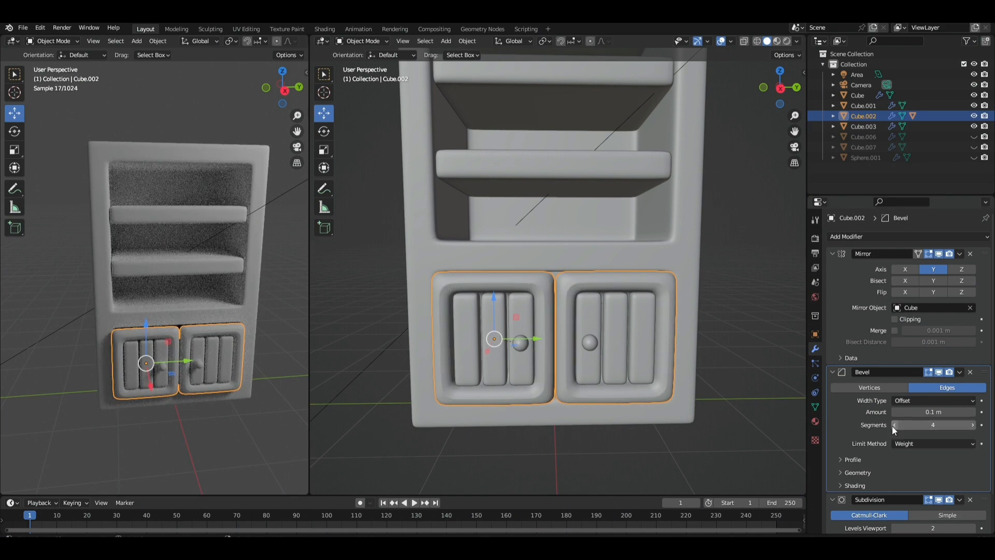
pyautogui.click(894, 425)
pyautogui.click(854, 459)
pyautogui.moveTo(923, 488); pyautogui.dragTo(975, 488)
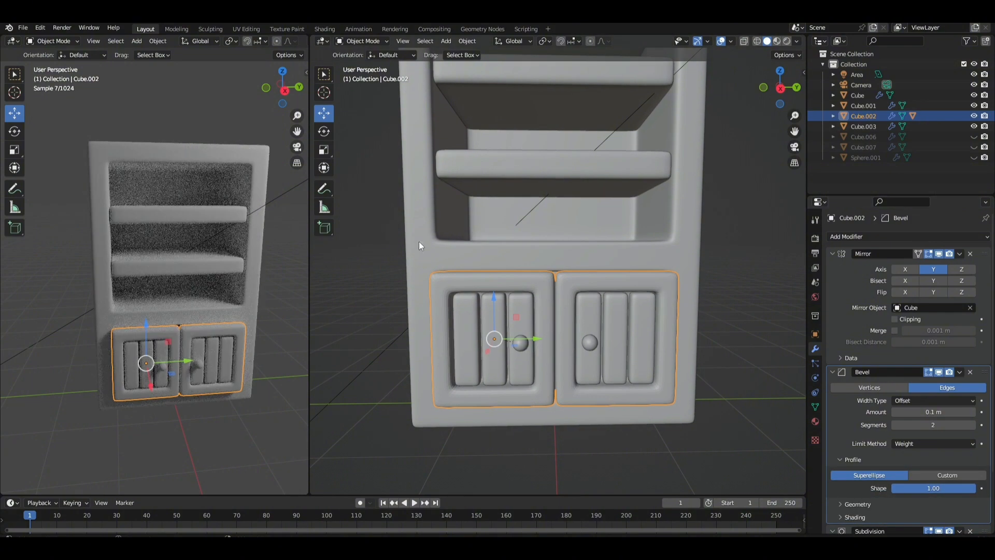
pyautogui.click(850, 459)
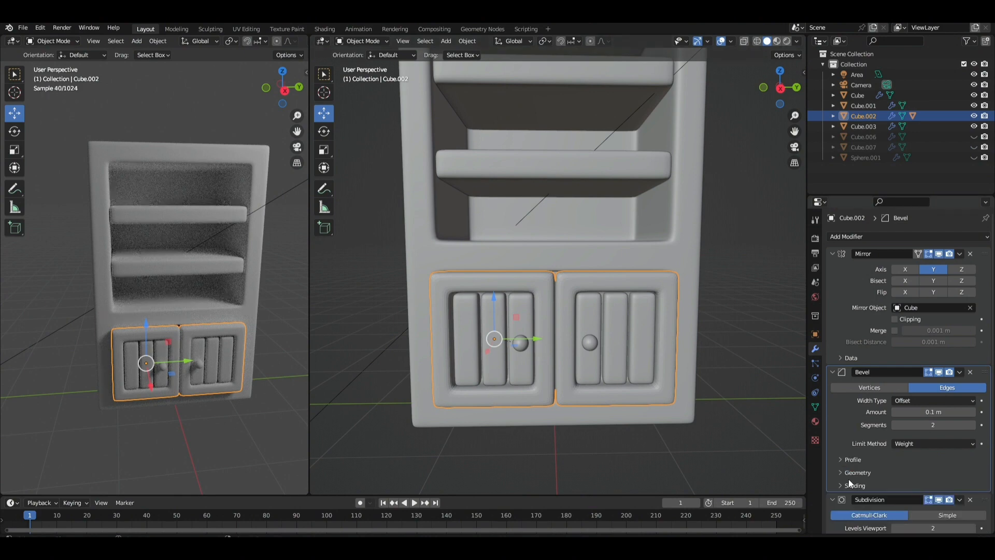
# Set the outer miter of the door bevel's geometry to Arc.
pyautogui.click(853, 473)
pyautogui.click(912, 488)
pyautogui.click(915, 457)
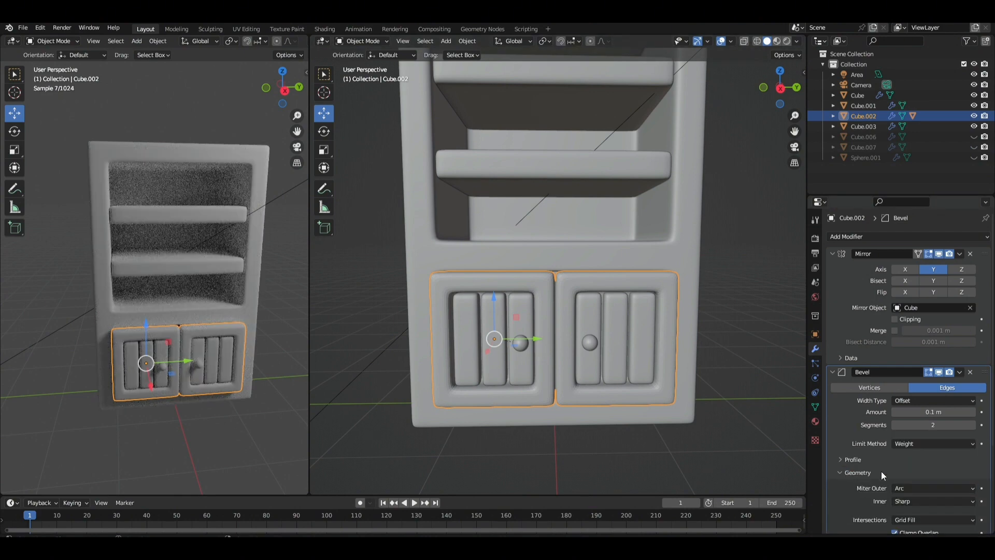
pyautogui.click(848, 470)
pyautogui.click(848, 461)
pyautogui.click(847, 461)
# Shade the doors smooth and check their base mesh in Edit Mode.
pyautogui.scroll(1, 572, 397)
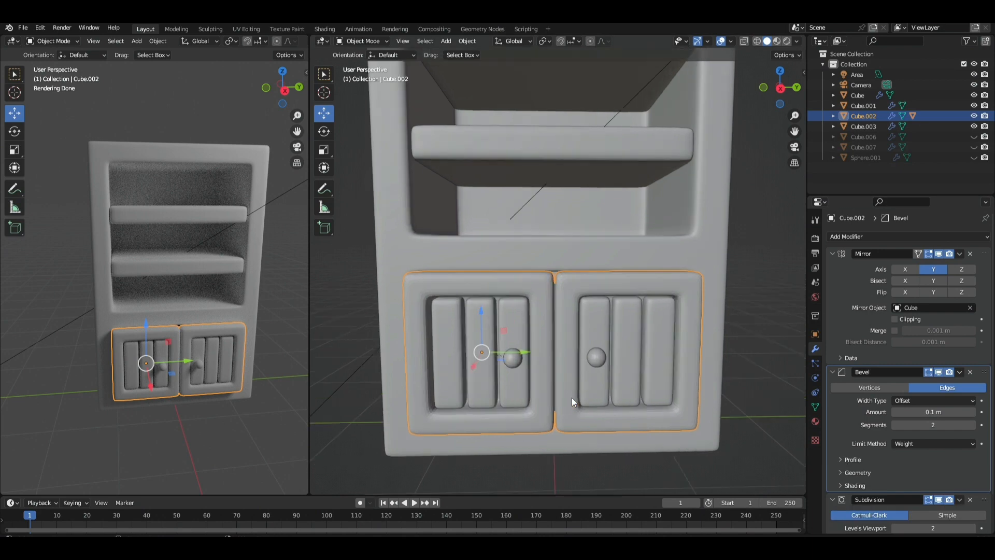
pyautogui.rightClick(636, 288)
pyautogui.click(631, 266)
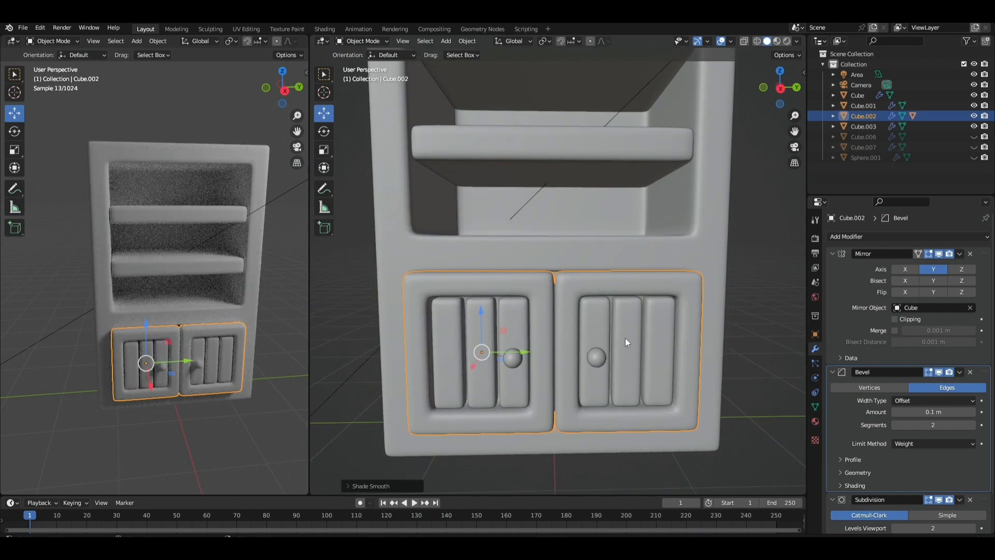
pyautogui.moveTo(625, 338); pyautogui.dragTo(663, 335, button='middle')
pyautogui.scroll(2, 662, 335)
pyautogui.press('Tab')
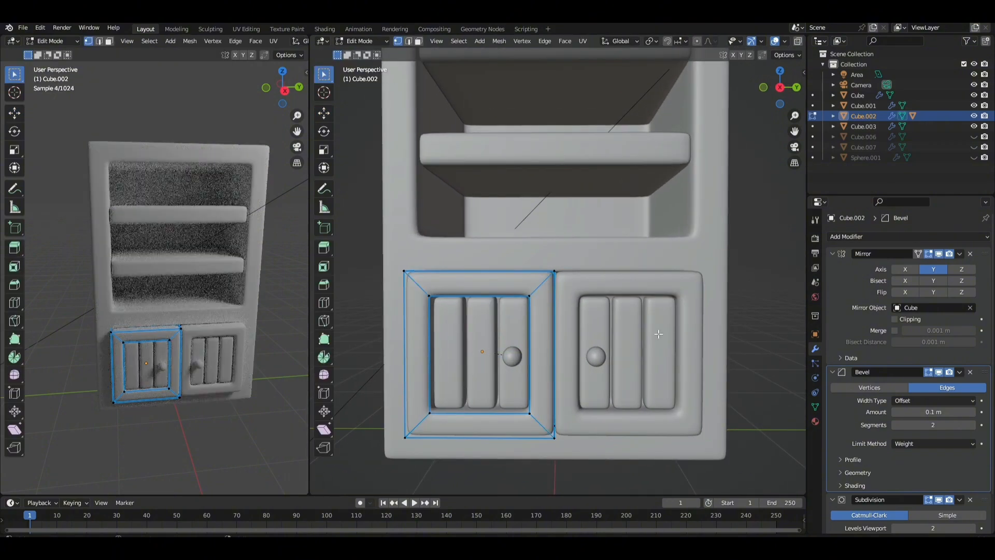
pyautogui.press('Tab')
pyautogui.press('Tab')
pyautogui.press('Tab')
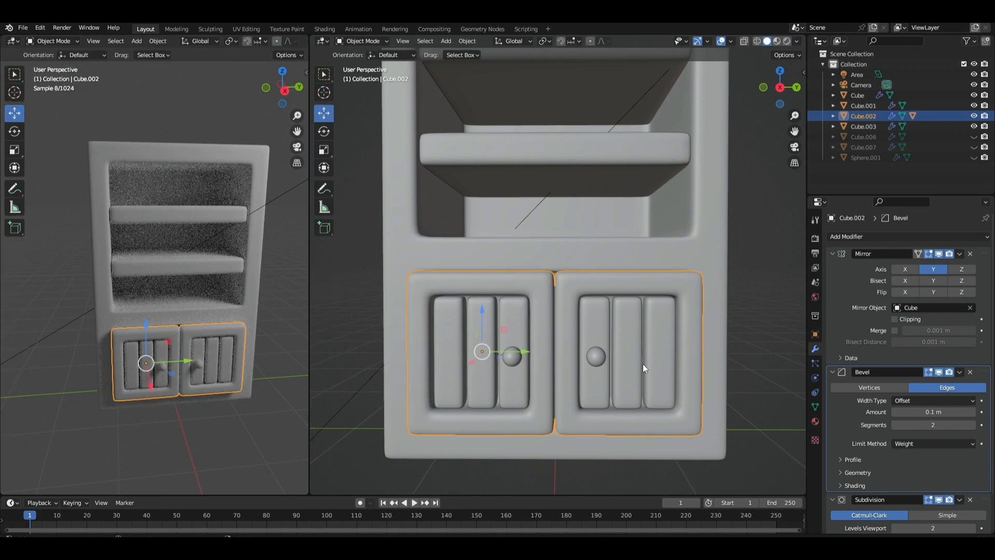
# Try the Angle limit method on the door bevel and undo the change.
pyautogui.click(944, 443)
pyautogui.click(928, 475)
pyautogui.click(934, 447)
pyautogui.click(920, 468)
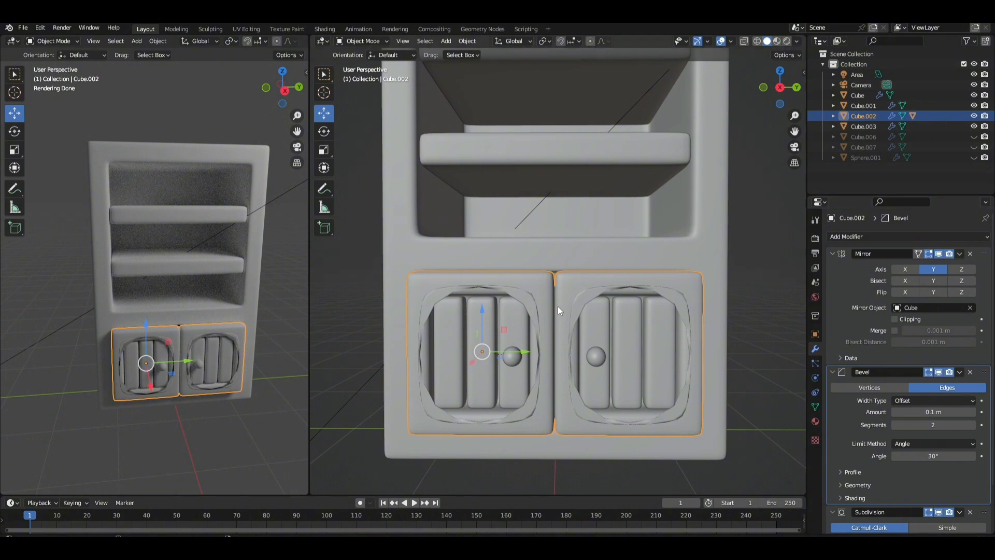
pyautogui.hotkey('ctrl', 'z')
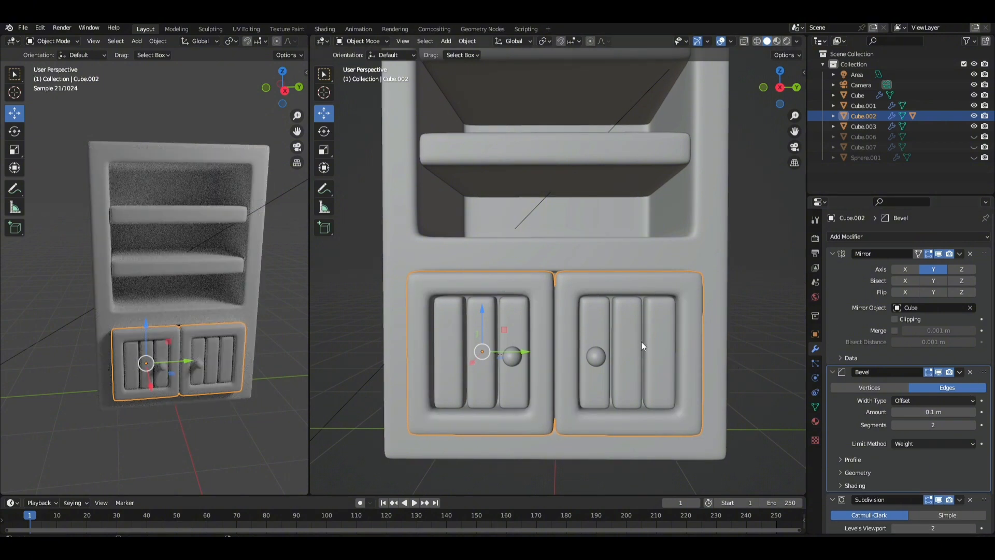
# Remove the Bevel and Subdivision modifiers from the vertical door slats, keeping only the Mirror.
pyautogui.scroll(-6, 642, 341)
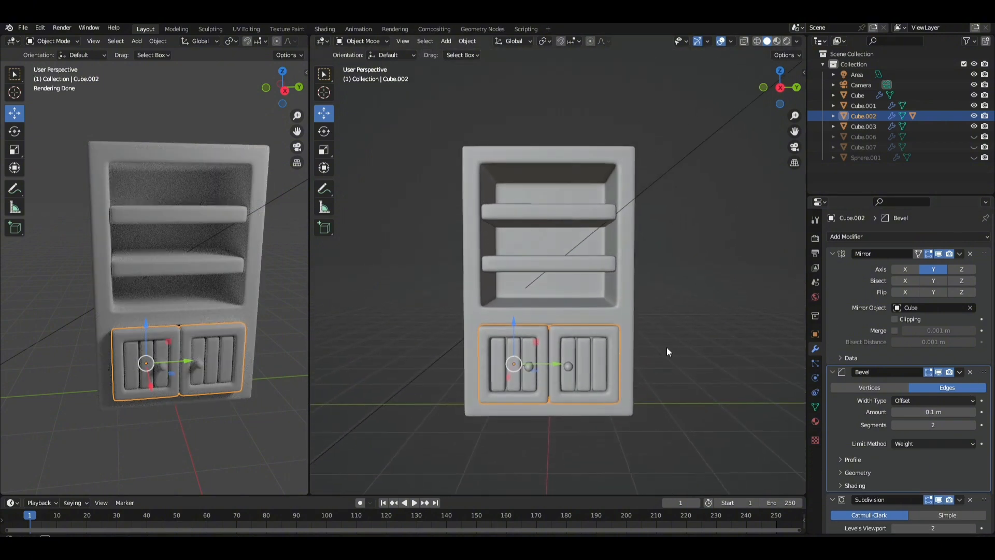
pyautogui.scroll(4, 658, 340)
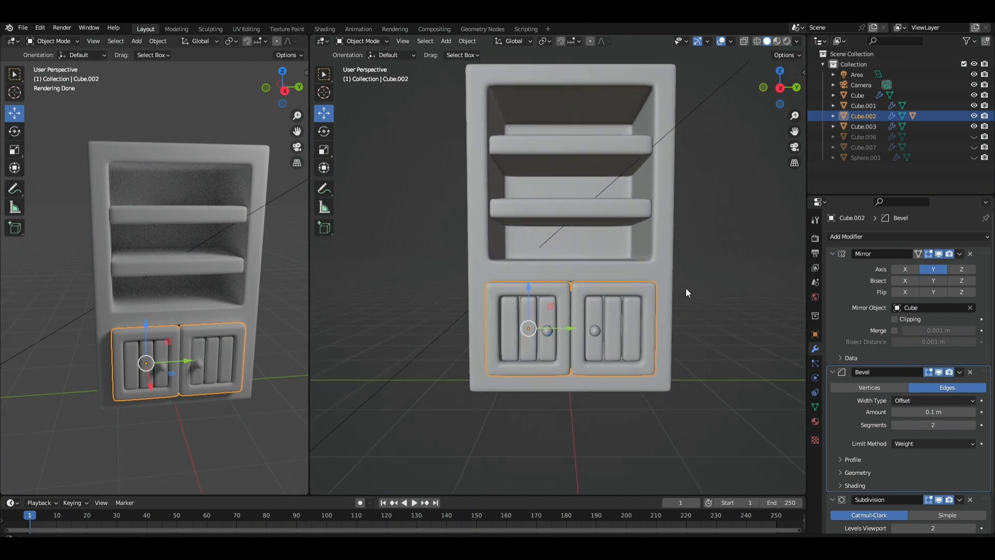
pyautogui.scroll(4, 686, 282)
pyautogui.click(609, 293)
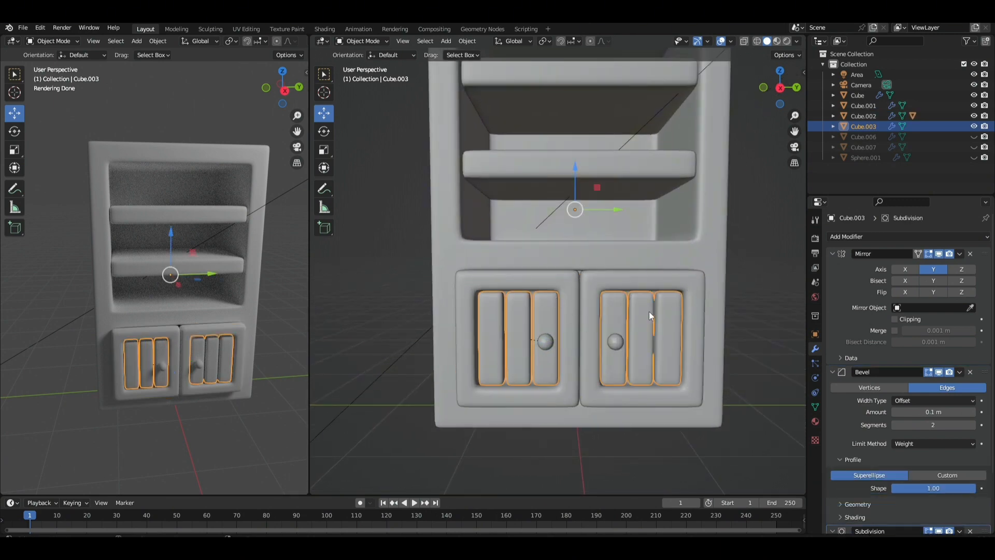
pyautogui.click(970, 371)
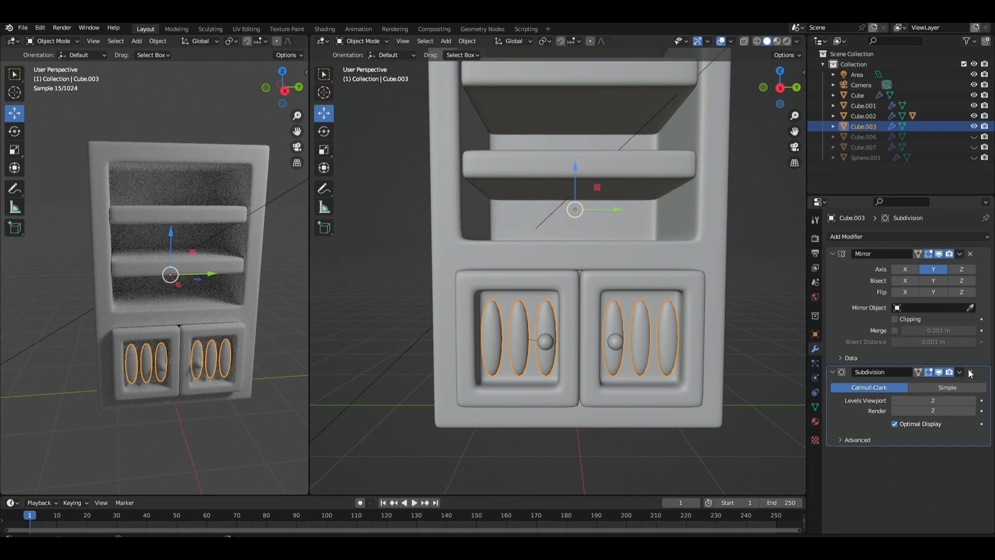
pyautogui.click(971, 372)
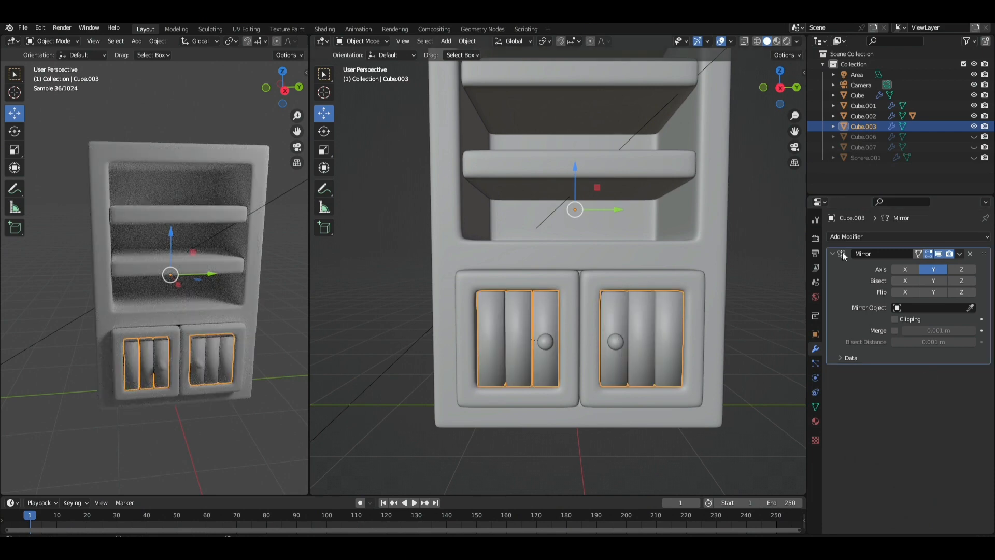
# Remove the Bevel and Subdivision modifiers from the two shelves.
pyautogui.click(663, 171)
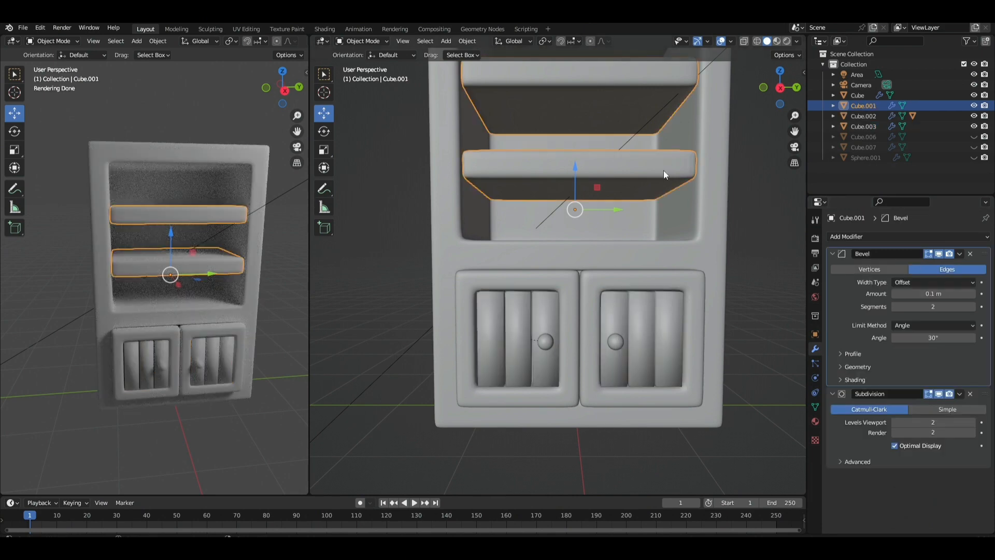
pyautogui.click(971, 254)
pyautogui.click(970, 253)
pyautogui.moveTo(690, 270); pyautogui.dragTo(685, 284, button='middle')
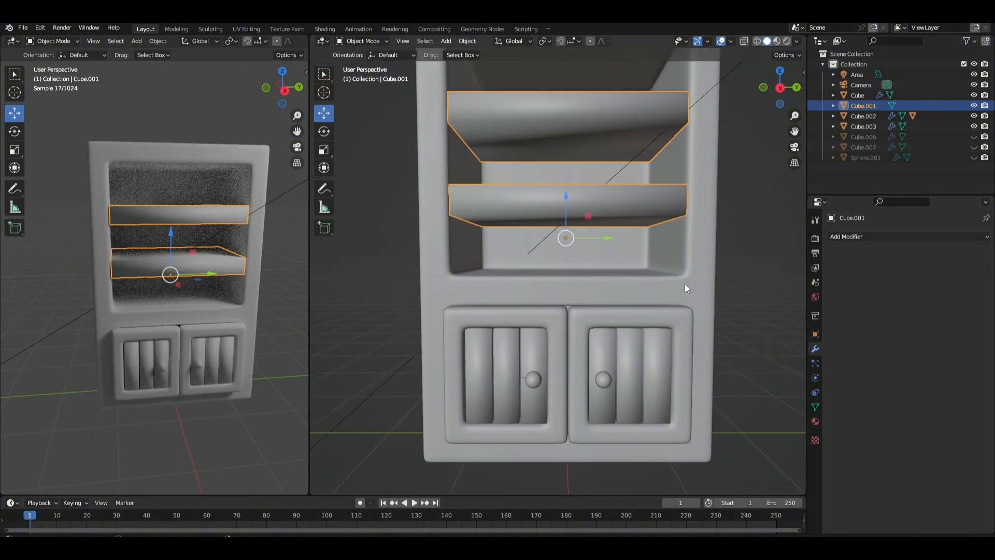
# Copy the modifiers from the door frames to the door slats and shelves, with the door frames as the active object.
pyautogui.click(623, 341)
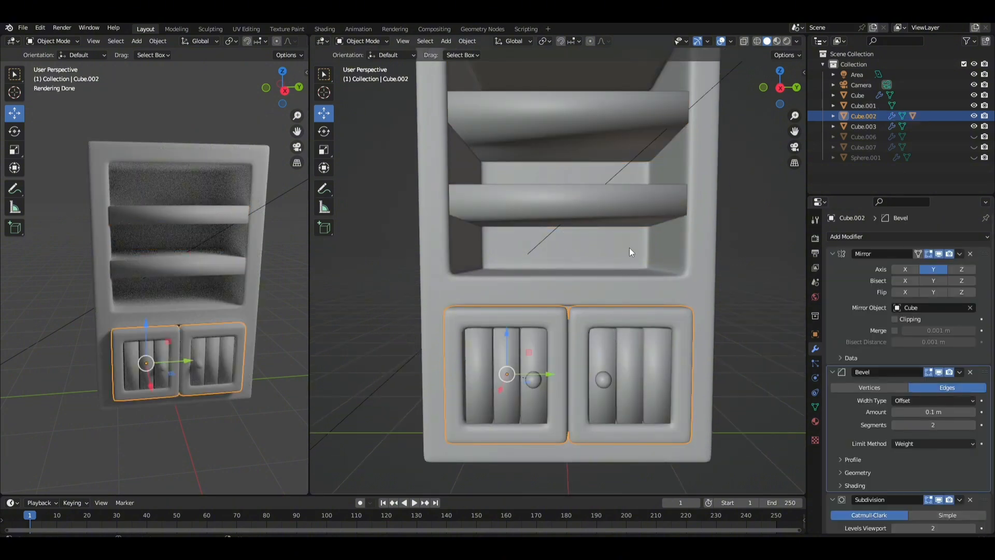
pyautogui.scroll(-2, 629, 252)
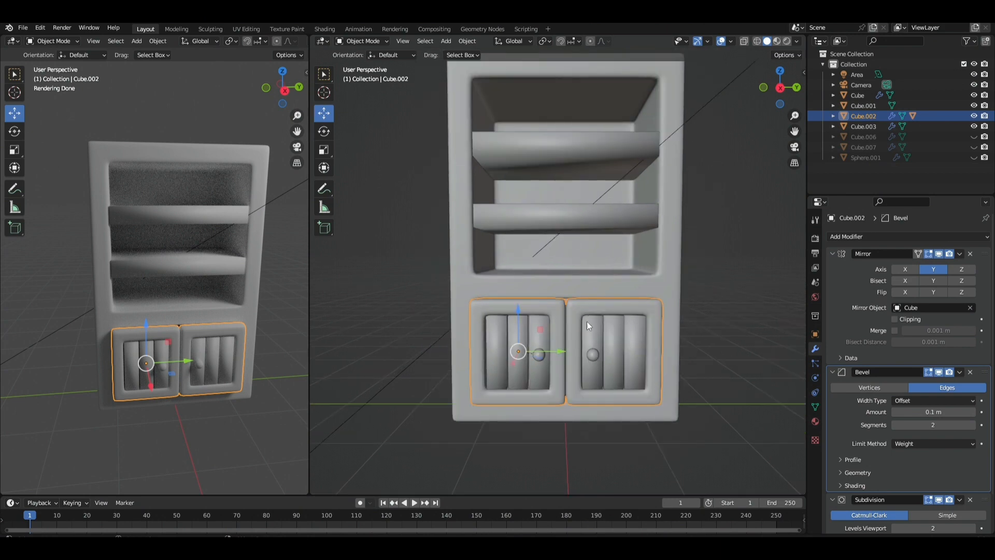
pyautogui.click(614, 332)
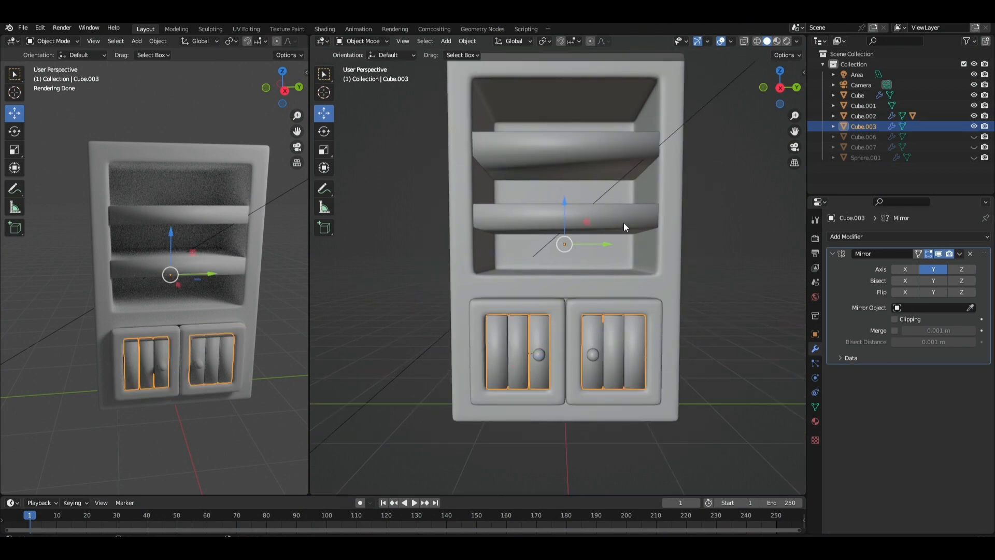
pyautogui.keyDown('shift'); pyautogui.click(624, 223); pyautogui.keyUp('shift')
pyautogui.click(619, 337)
pyautogui.keyDown('shift'); pyautogui.click(612, 218); pyautogui.keyUp('shift')
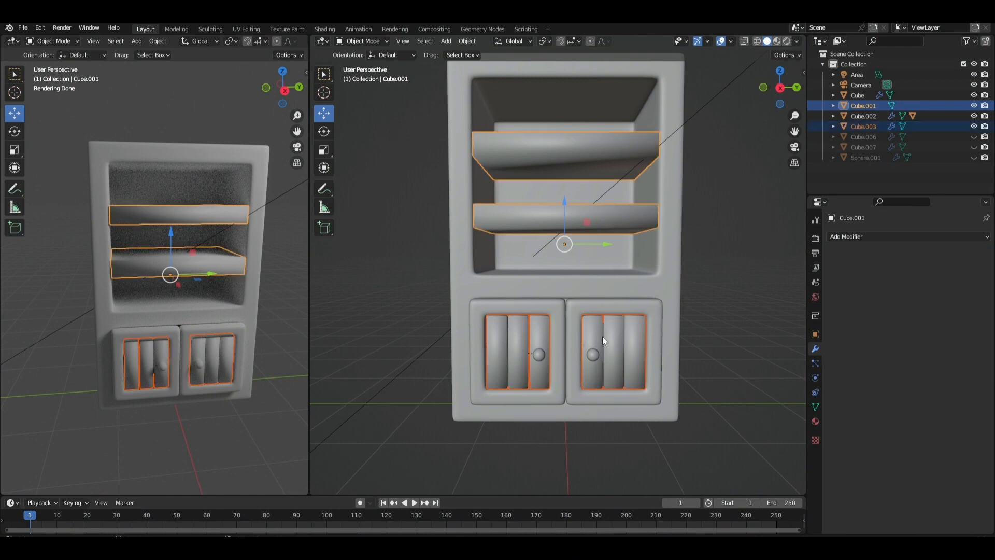
pyautogui.keyDown('shift'); pyautogui.click(556, 310); pyautogui.keyUp('shift')
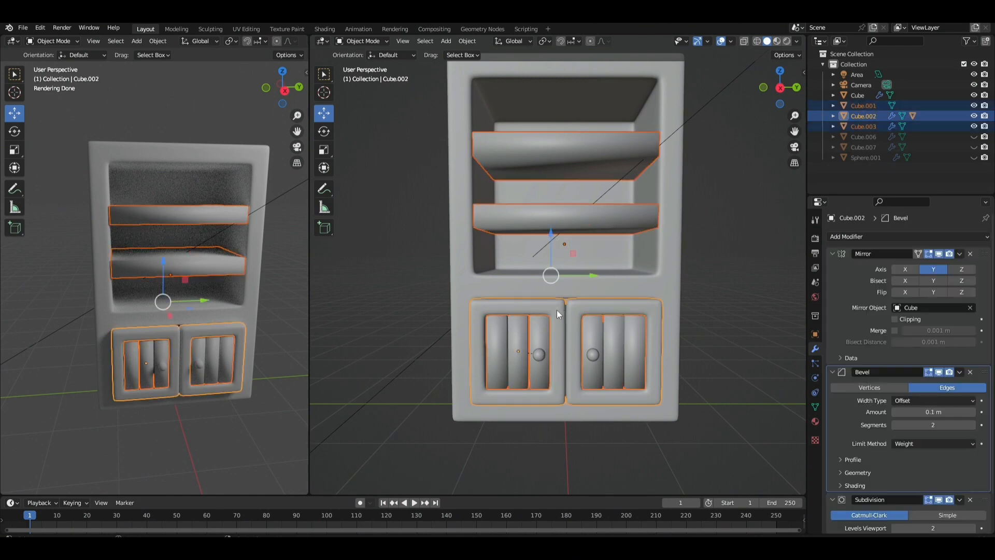
pyautogui.hotkey('ctrl', 'l')
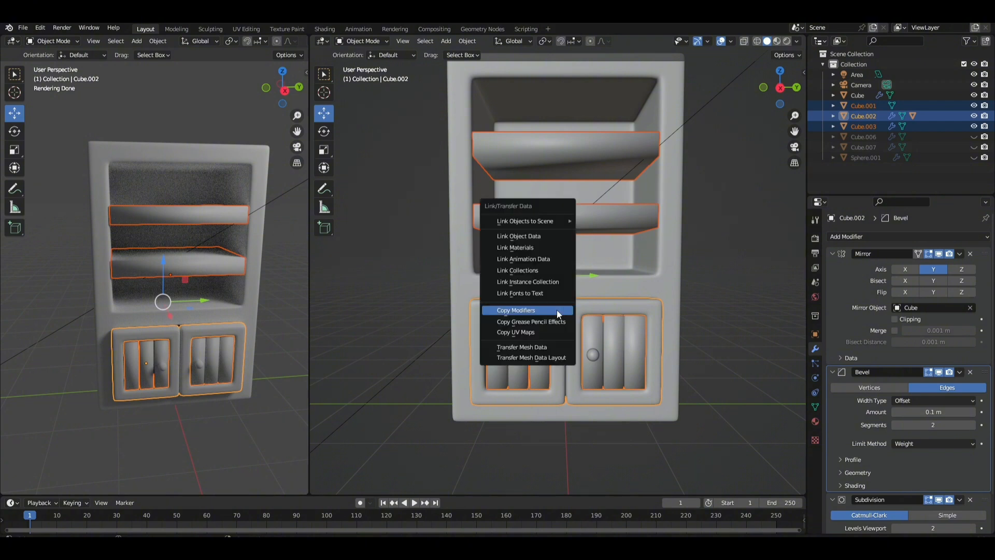
pyautogui.click(557, 310)
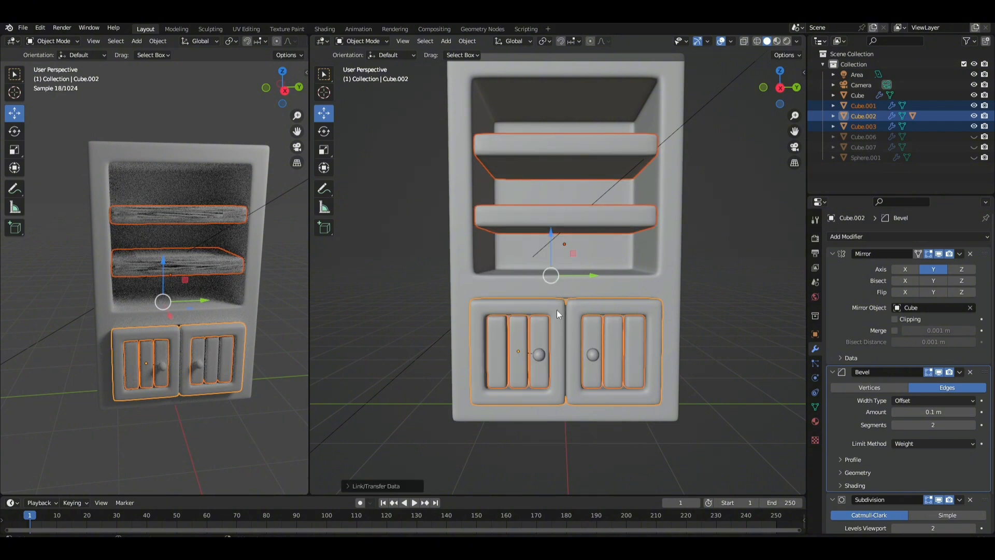
# Select the door frames, slats and shelves in turn and examine their modifier stacks.
pyautogui.click(707, 273)
pyautogui.scroll(-1, 683, 240)
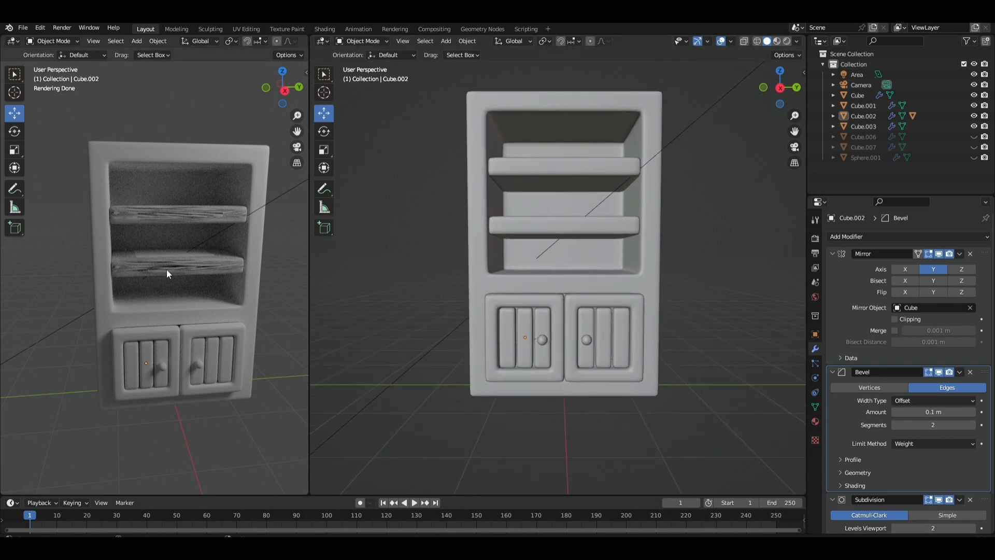
pyautogui.click(546, 304)
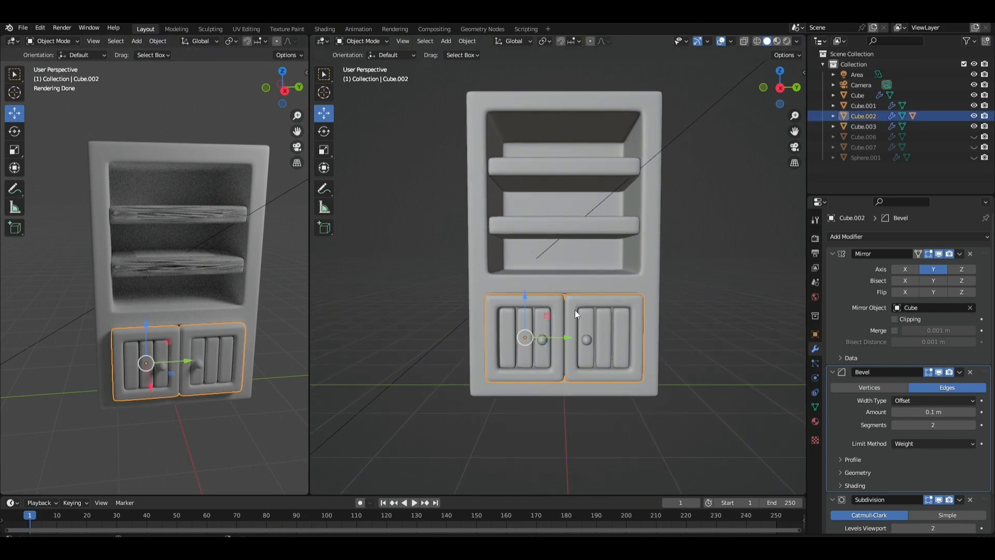
pyautogui.click(545, 322)
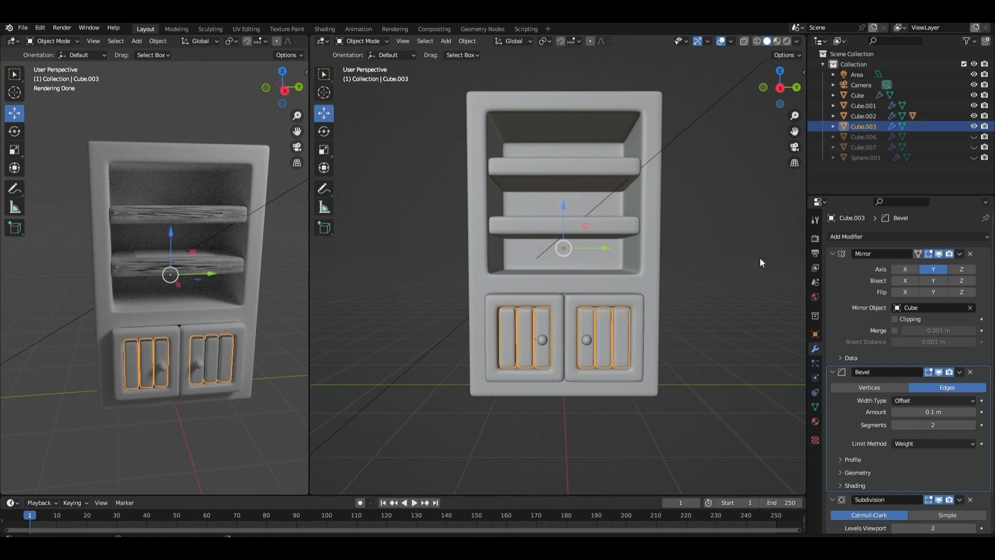
pyautogui.scroll(-2, 905, 331)
pyautogui.scroll(2, 903, 327)
pyautogui.click(611, 220)
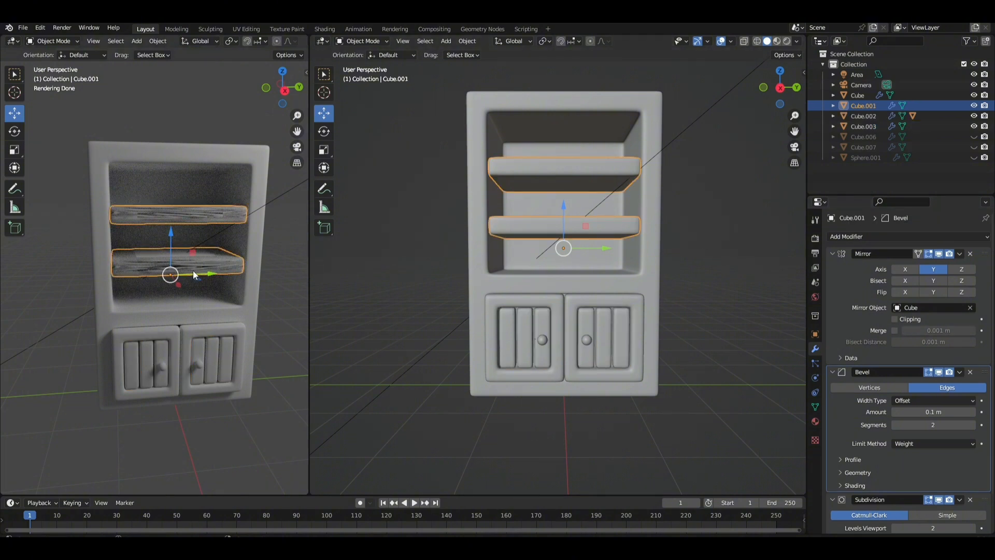
# Move the shelf mesh along Y in Edit Mode to test the copied Mirror, and undo the move.
pyautogui.press('Tab')
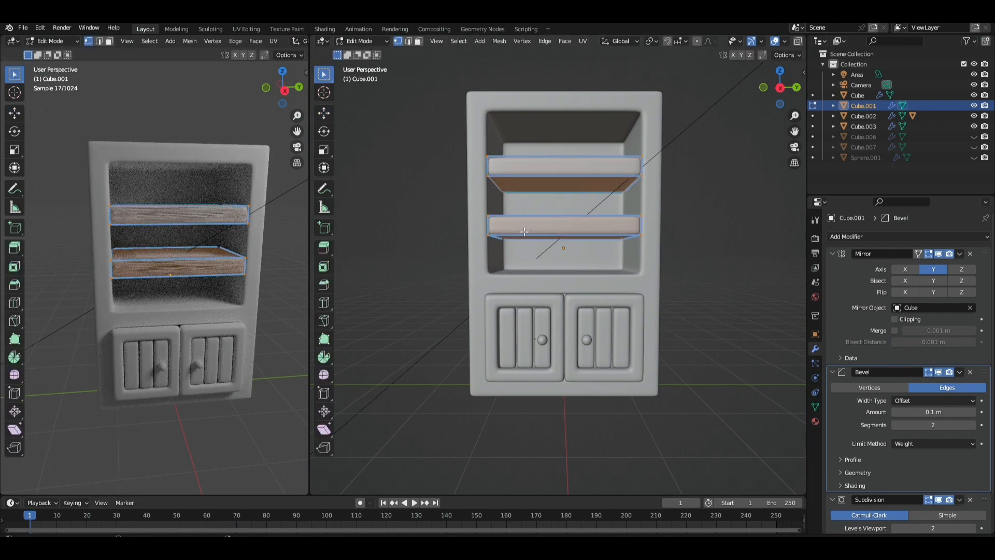
pyautogui.moveTo(524, 232); pyautogui.dragTo(536, 253, button='middle')
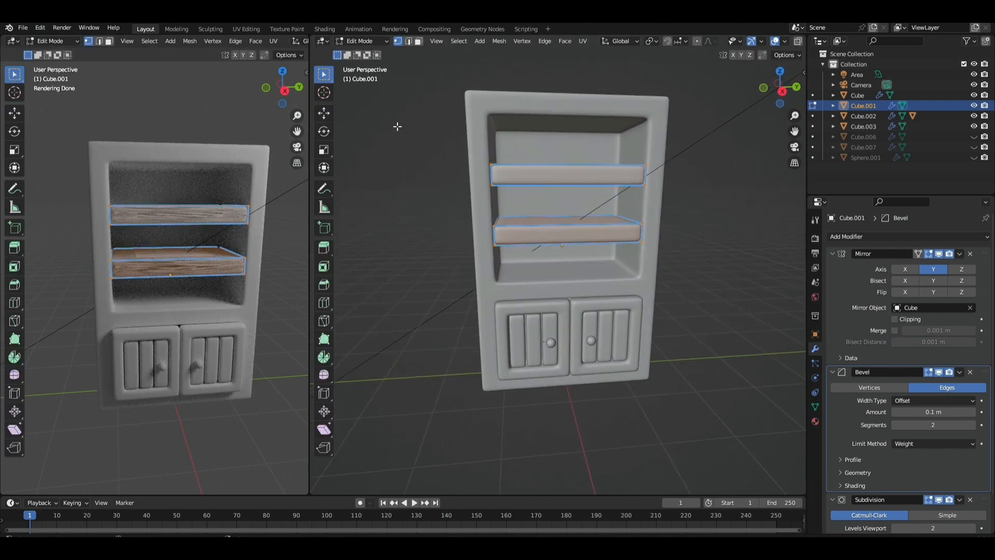
pyautogui.click(323, 112)
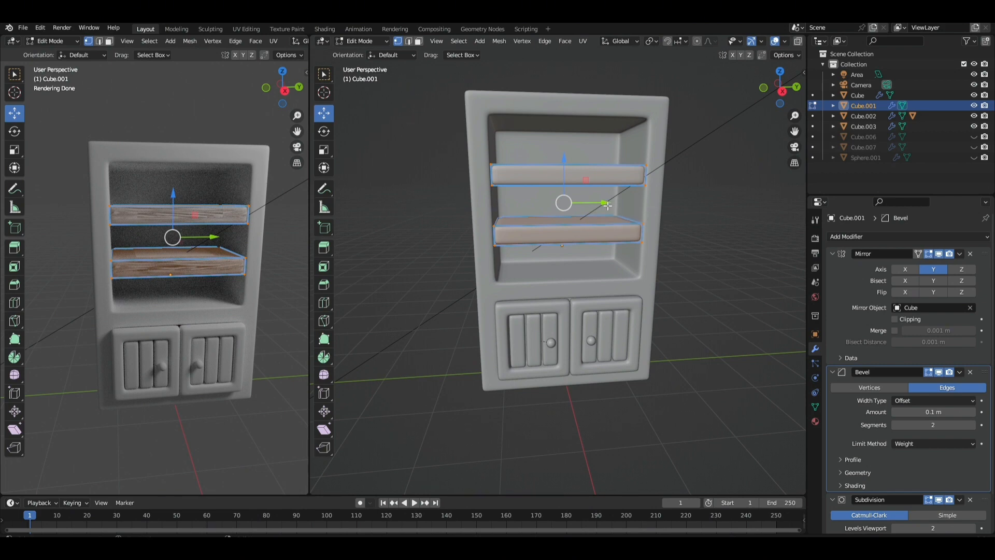
pyautogui.moveTo(602, 266); pyautogui.dragTo(577, 257, button='middle')
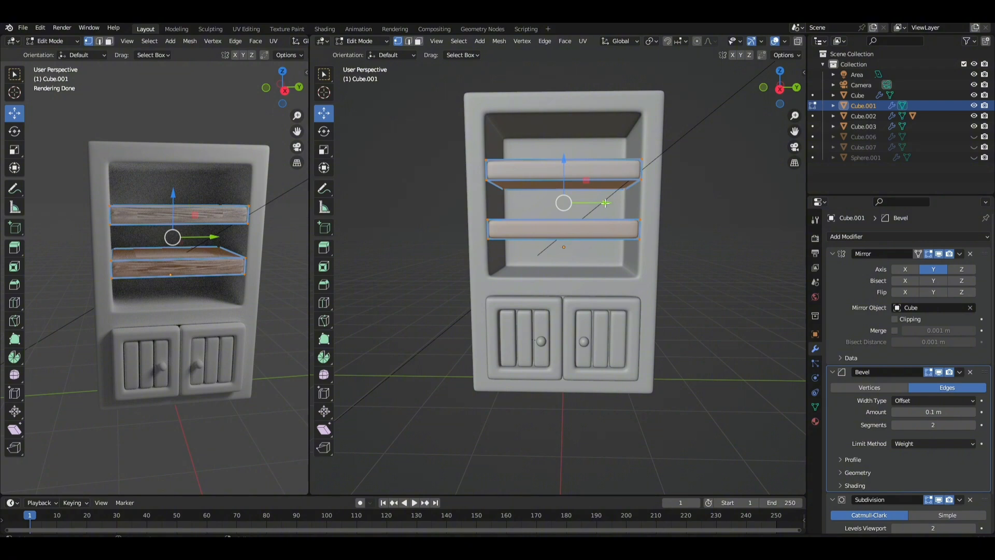
pyautogui.moveTo(605, 203)
pyautogui.mouseDown()
pyautogui.moveTo(500, 209)
pyautogui.moveTo(593, 205)
pyautogui.mouseUp()
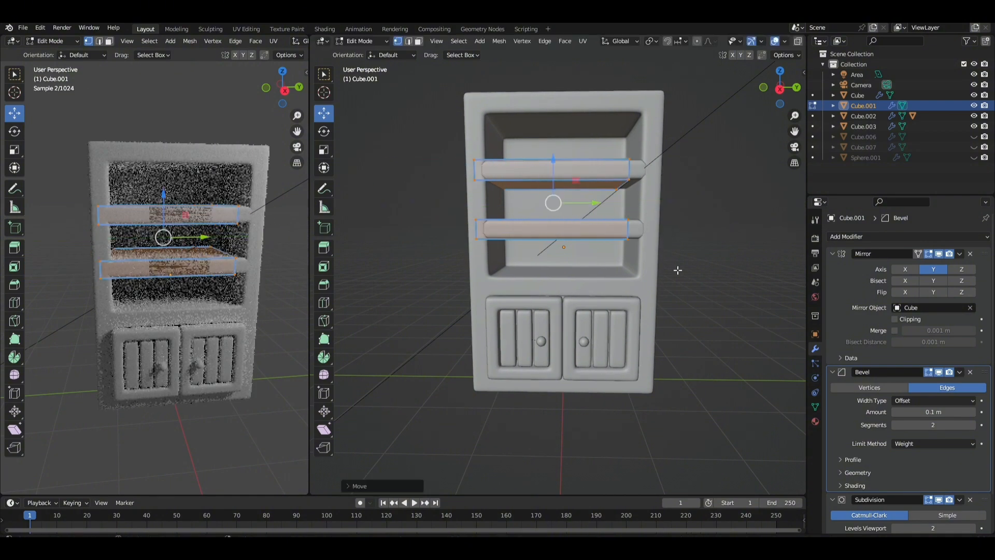
pyautogui.hotkey('ctrl', 'z')
# Remove the Mirror modifier from the shelves, keeping Bevel and Subdivision, and review the whole cabinet in Object Mode.
pyautogui.click(971, 254)
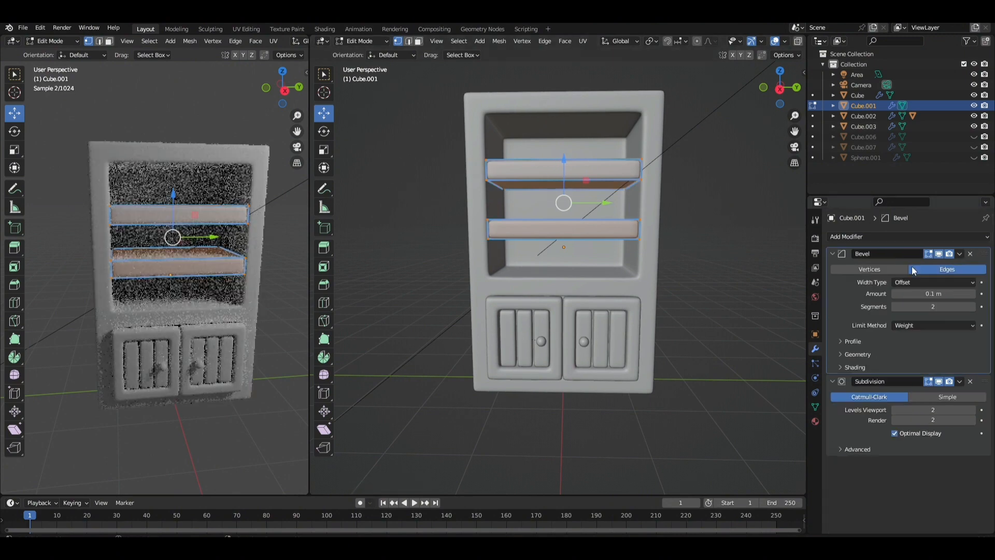
pyautogui.press('a')
pyautogui.press('Tab')
pyautogui.scroll(-4, 708, 270)
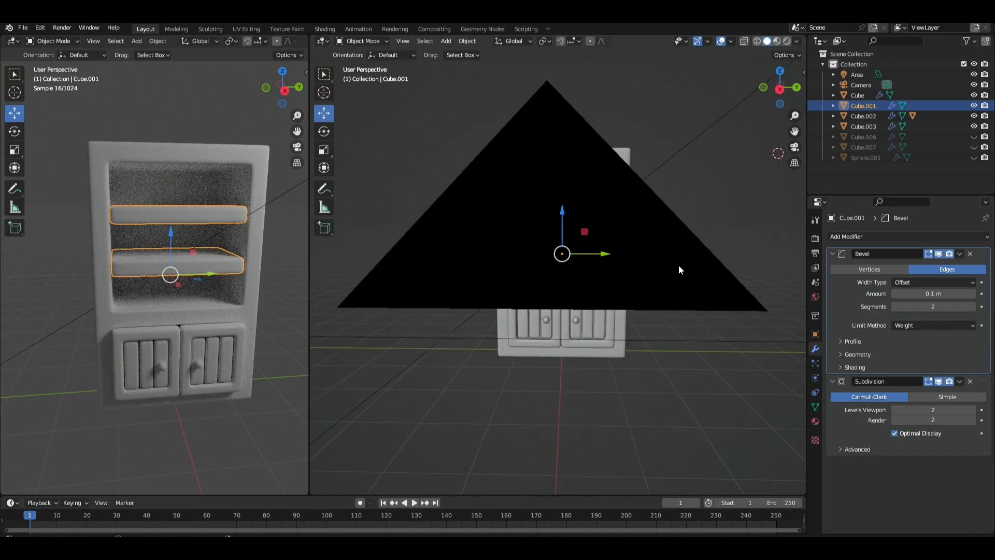
pyautogui.scroll(2, 693, 269)
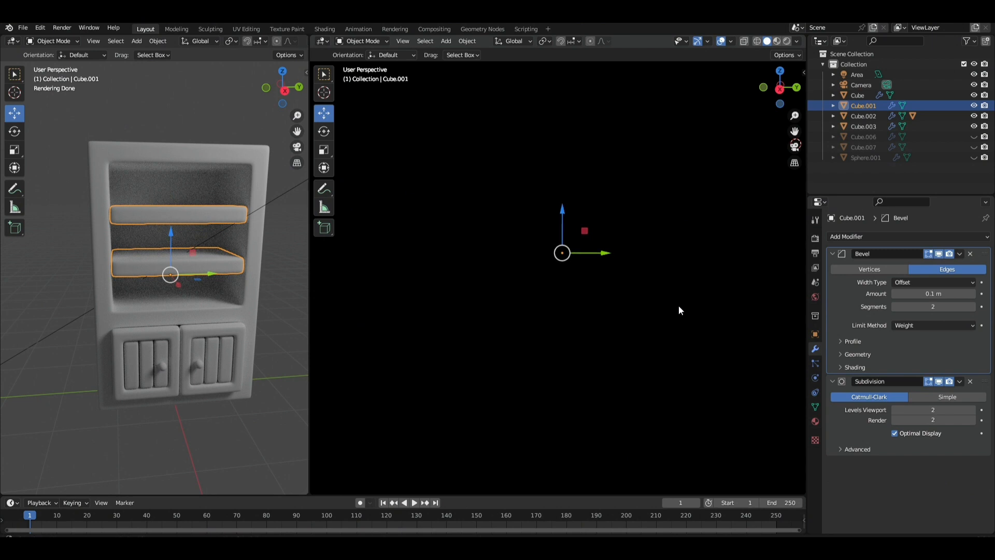
pyautogui.keyDown('shift'); pyautogui.moveTo(686, 277); pyautogui.dragTo(672, 373, button='middle'); pyautogui.keyUp('shift')
pyautogui.scroll(3, 693, 331)
pyautogui.keyDown('shift'); pyautogui.moveTo(670, 291); pyautogui.dragTo(674, 376, button='middle'); pyautogui.keyUp('shift')
pyautogui.keyDown('shift'); pyautogui.moveTo(666, 311); pyautogui.dragTo(669, 344, button='middle'); pyautogui.keyUp('shift')
pyautogui.scroll(4, 676, 342)
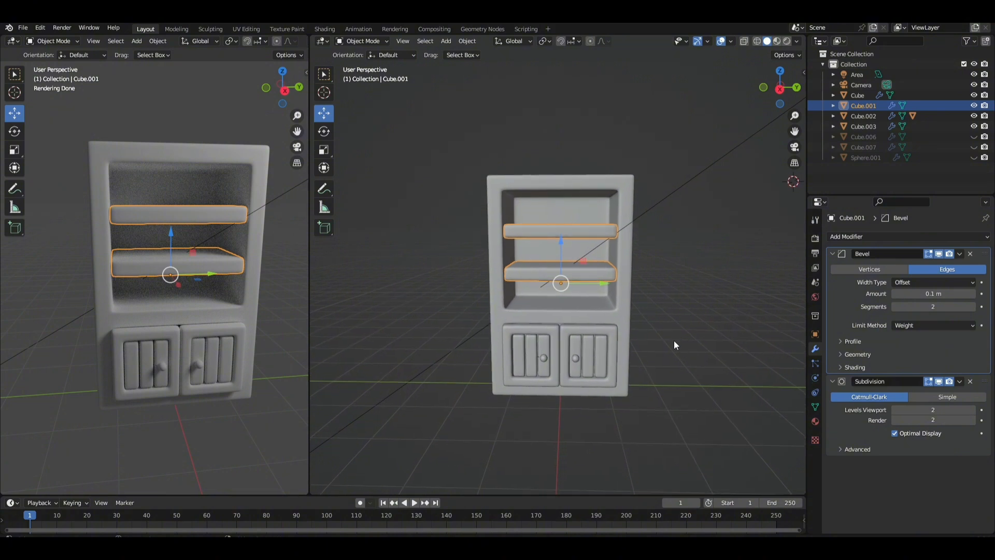